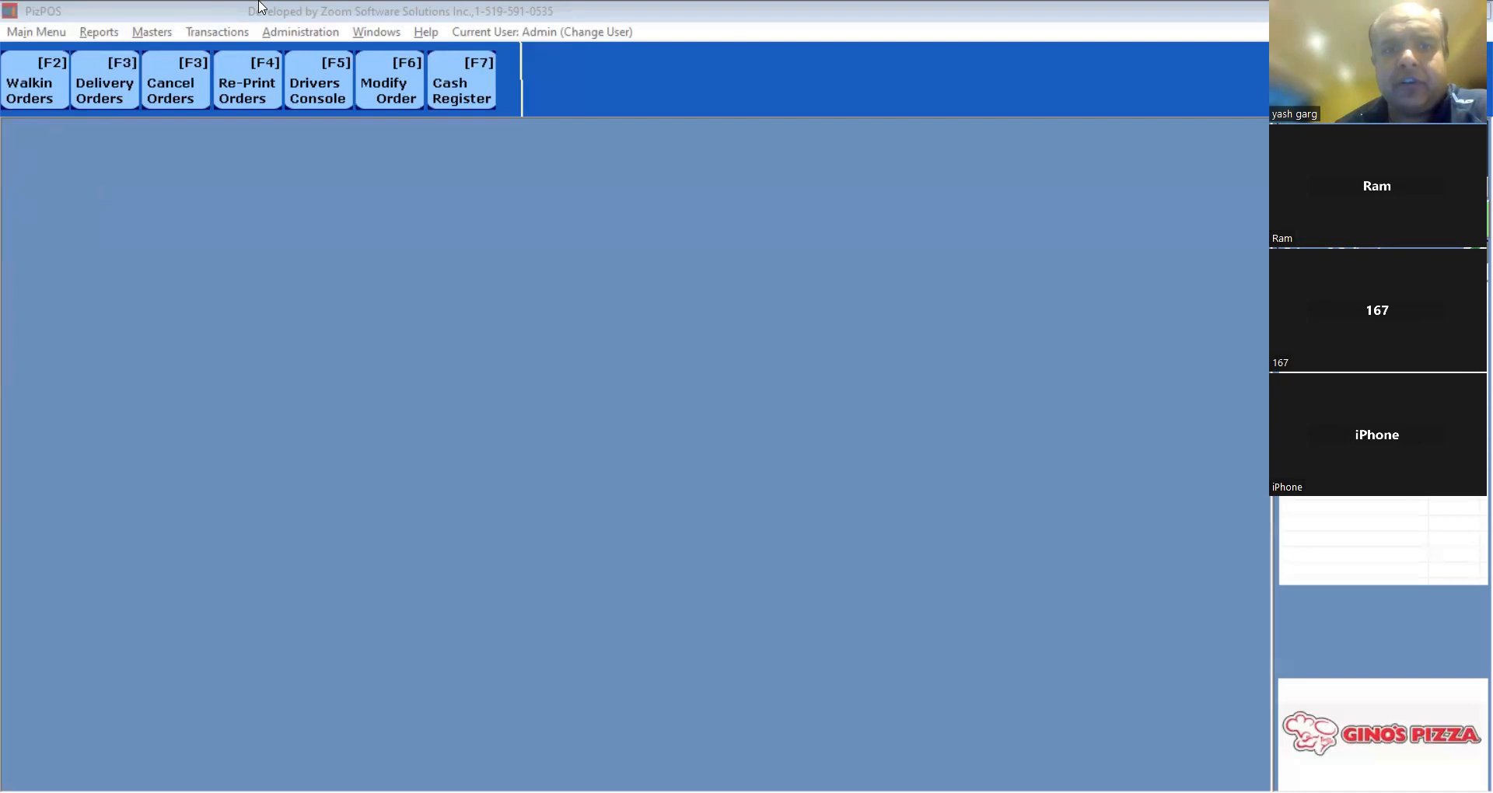
Check the PizPOS version under Help > About Us, then begin a walk-in order.
left_click(423, 35)
left_click(467, 107)
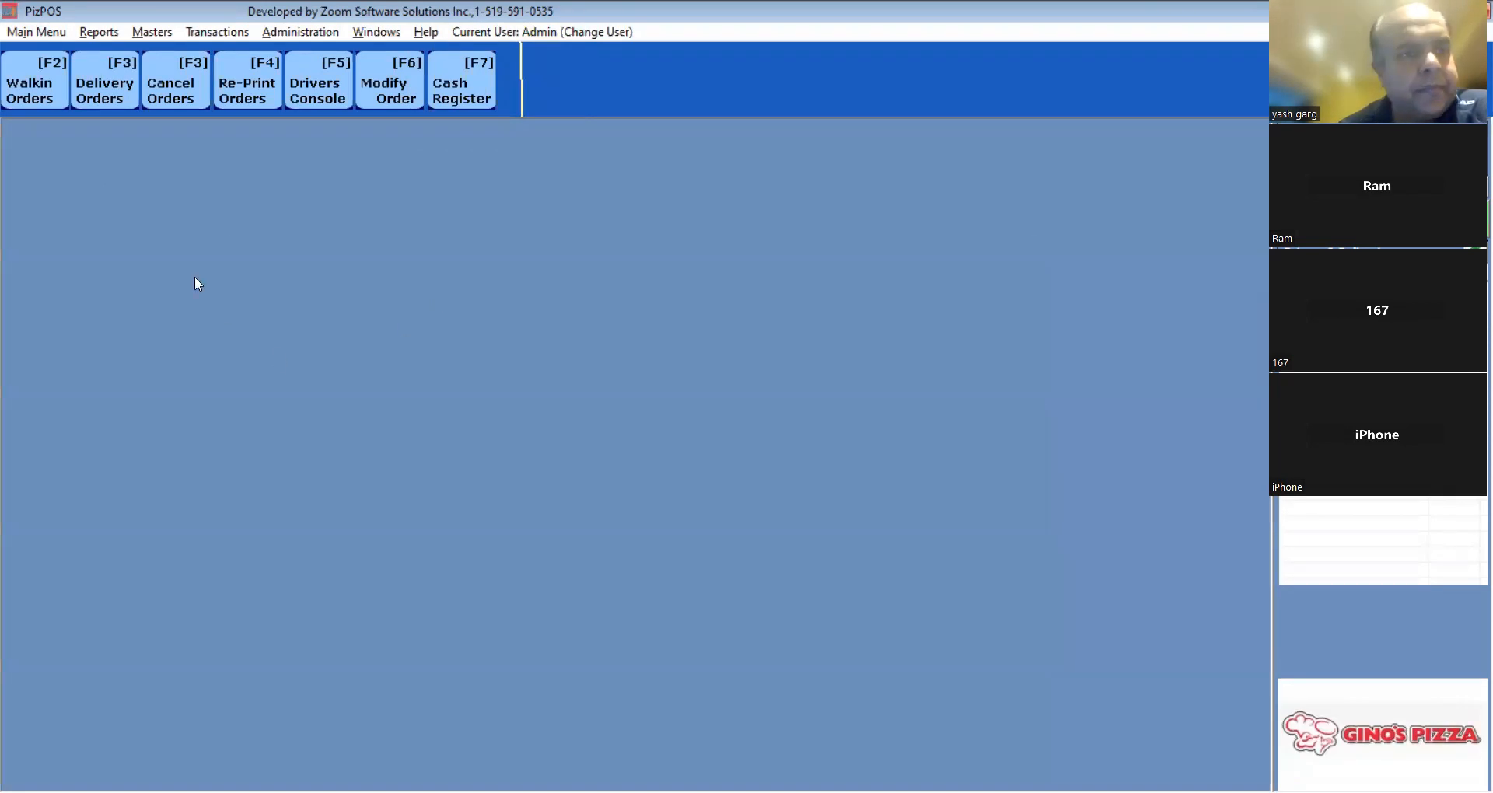
left_click(41, 93)
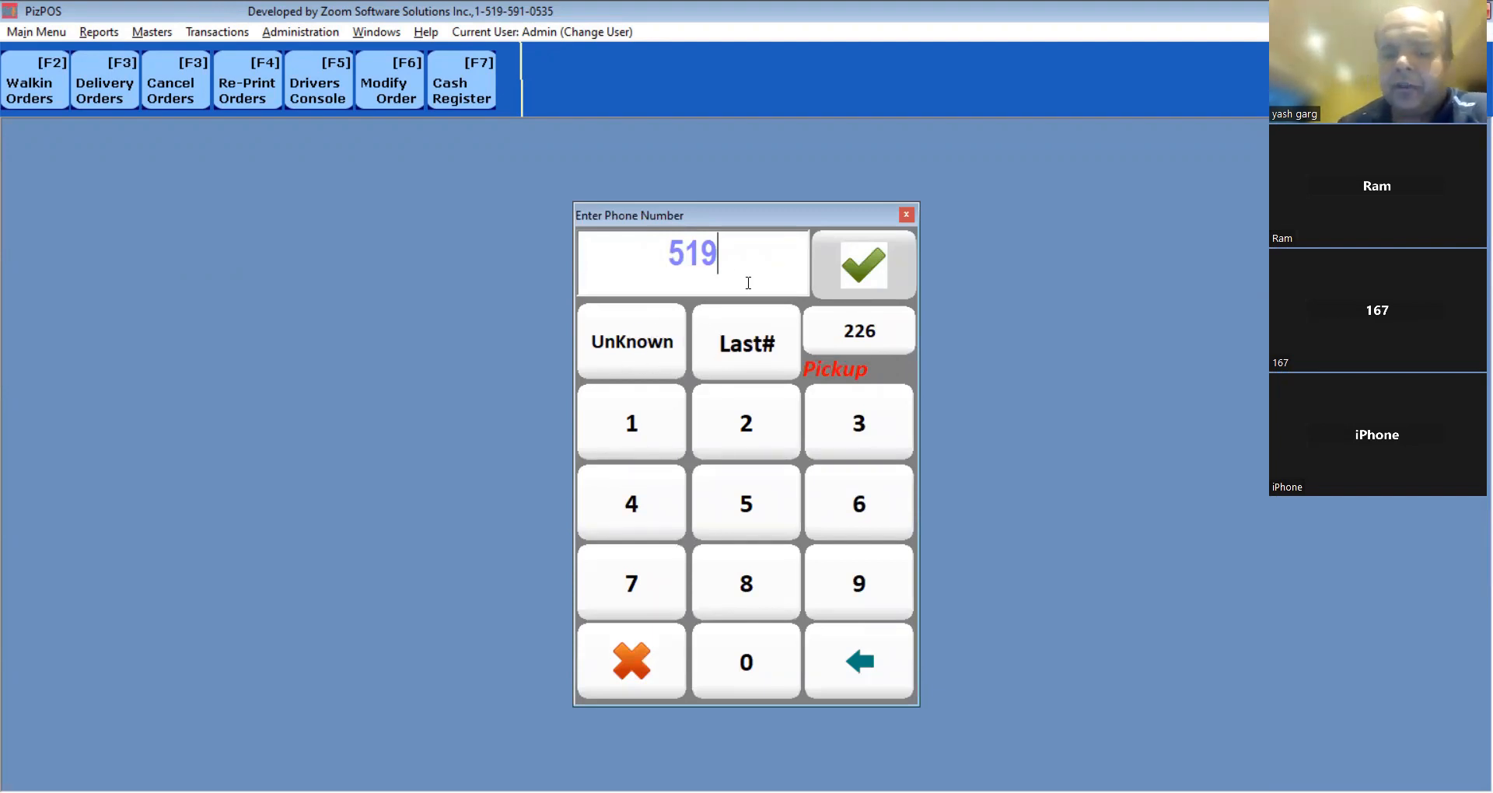
Key in a phone number, then continue as an UnKnown customer to open the order menu.
type("885053")
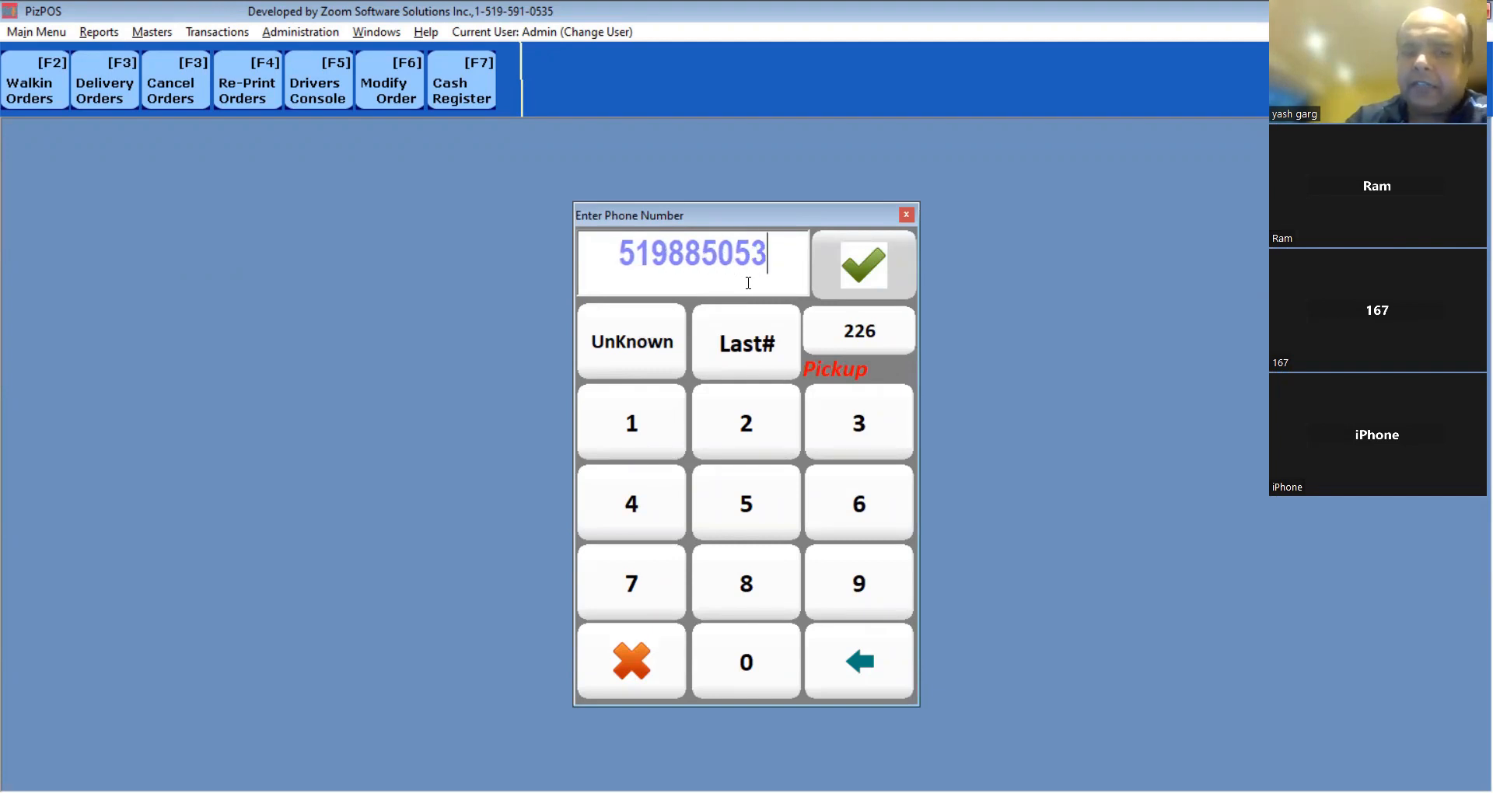
type("5")
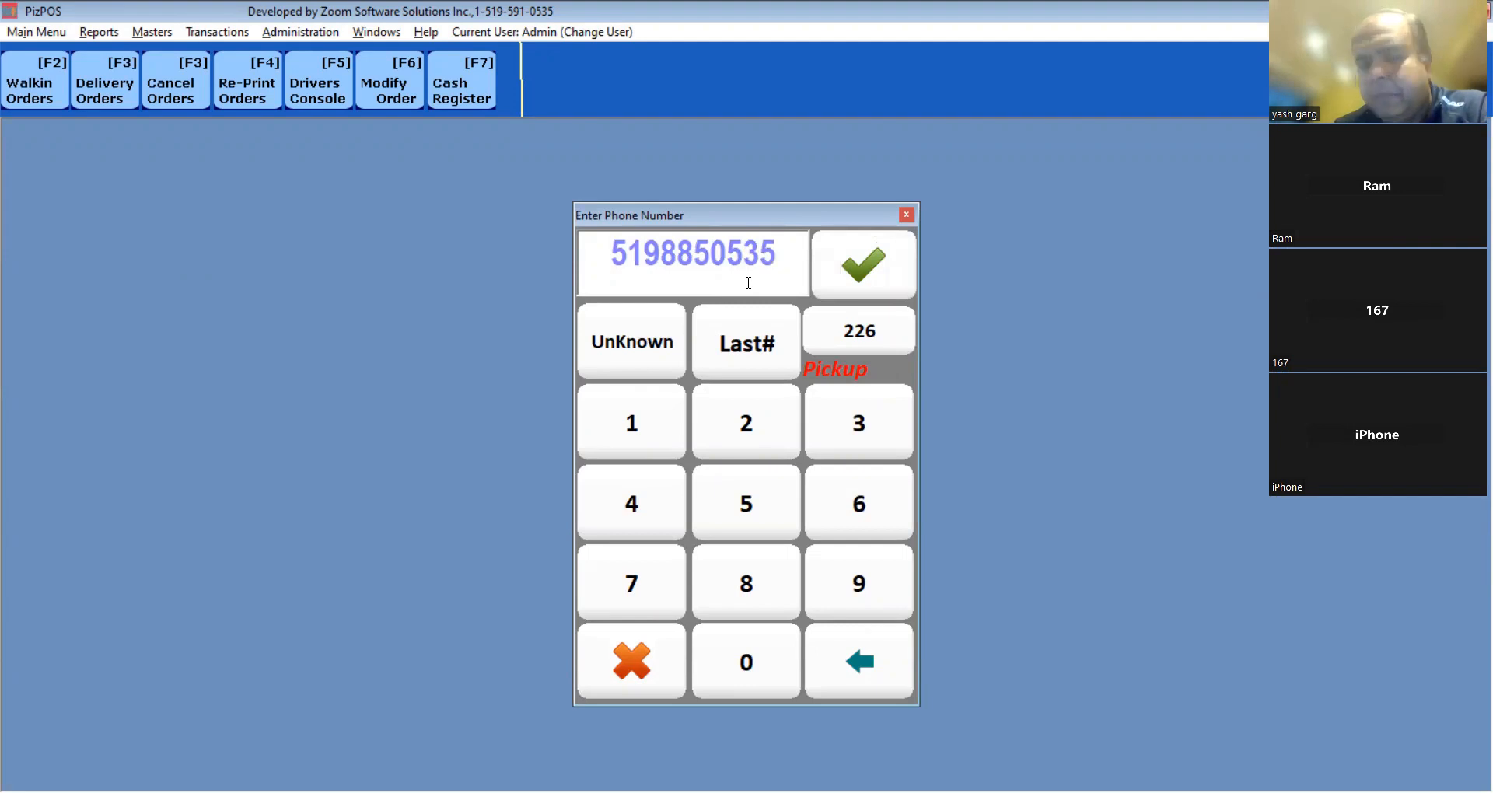
left_click(651, 346)
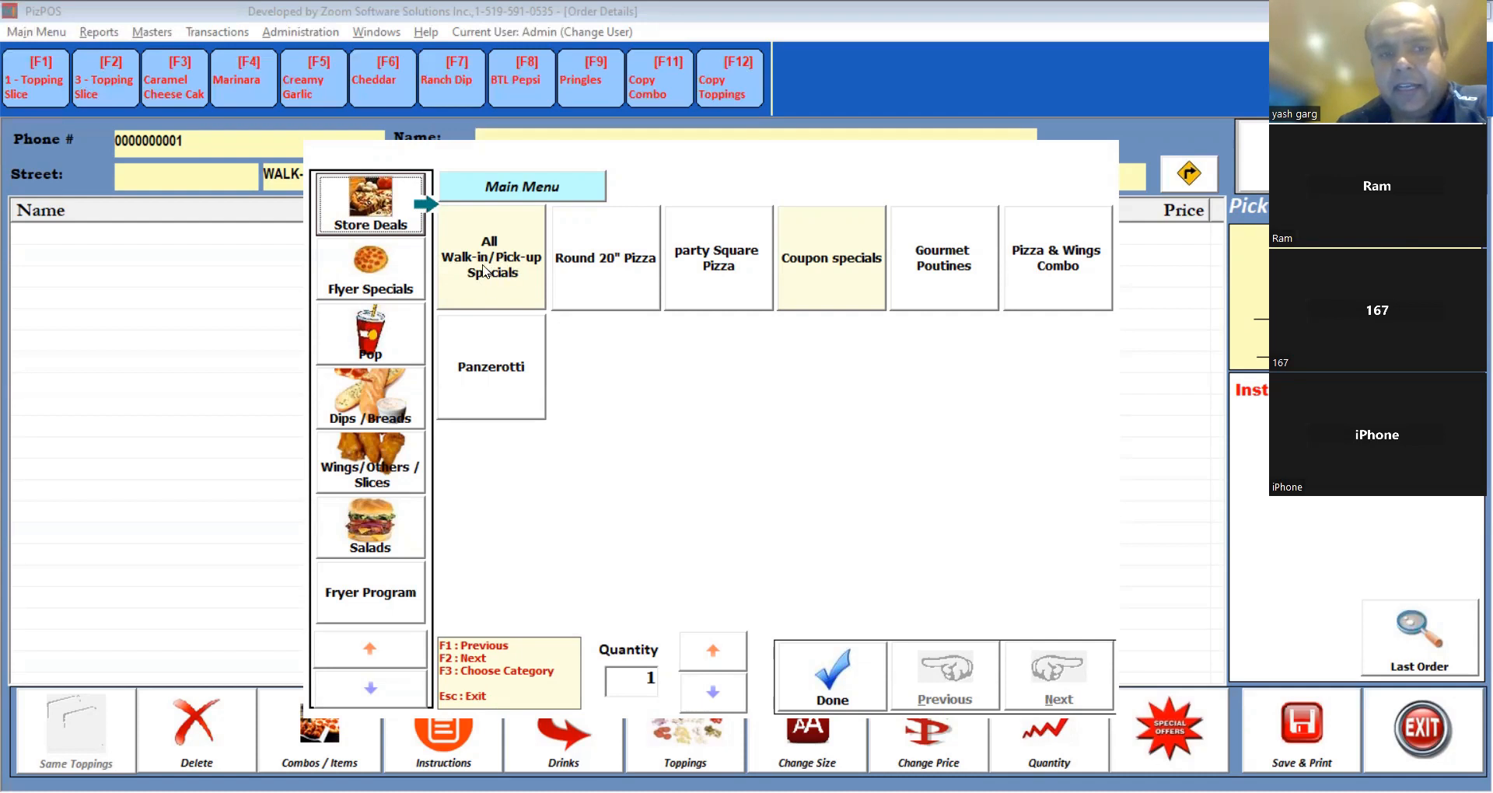
Add the Large 3 Toppings $15 special from All Walk-in/Pick-up Specials and show all topping choices.
left_click(484, 270)
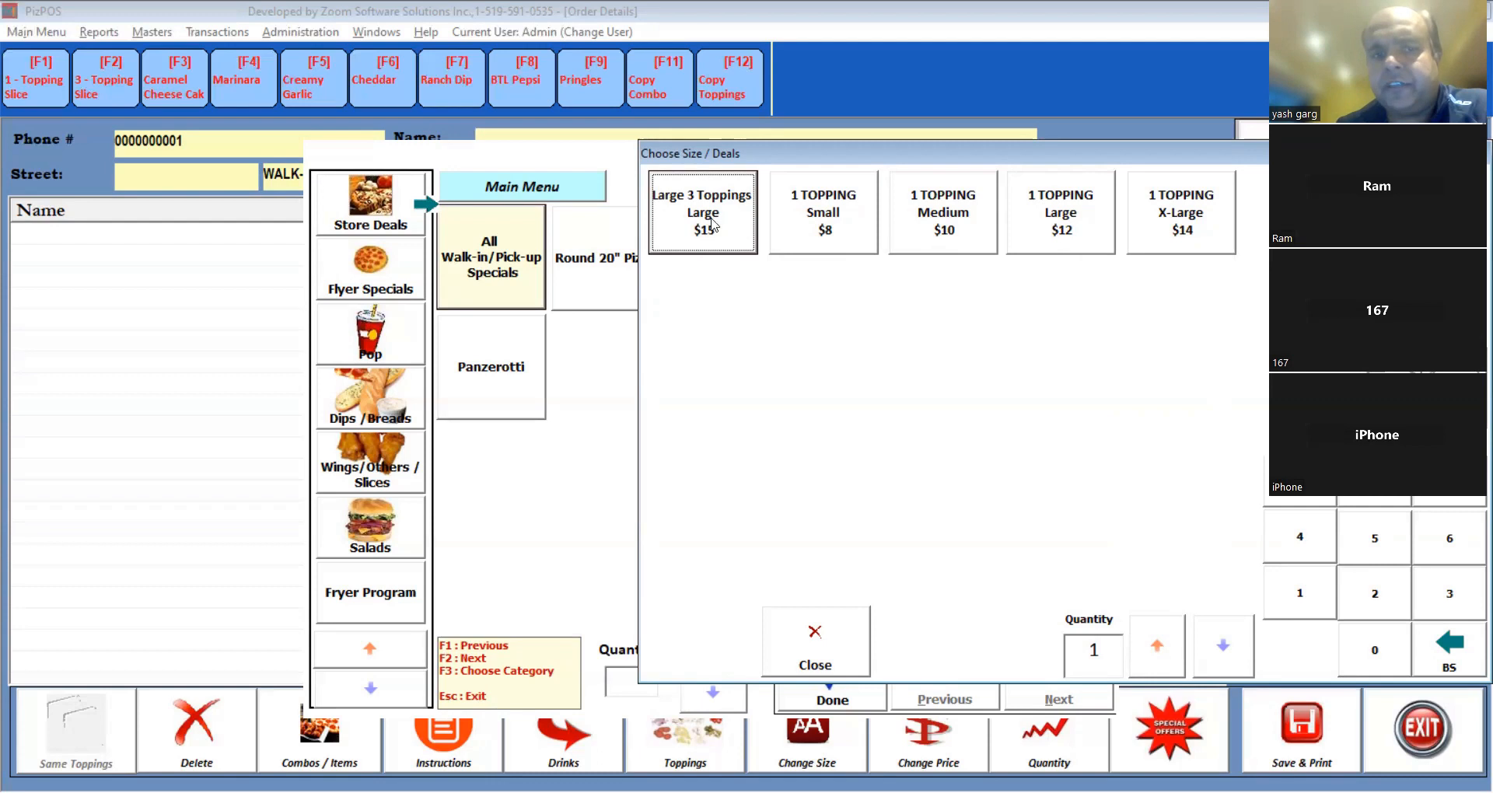
left_click(705, 227)
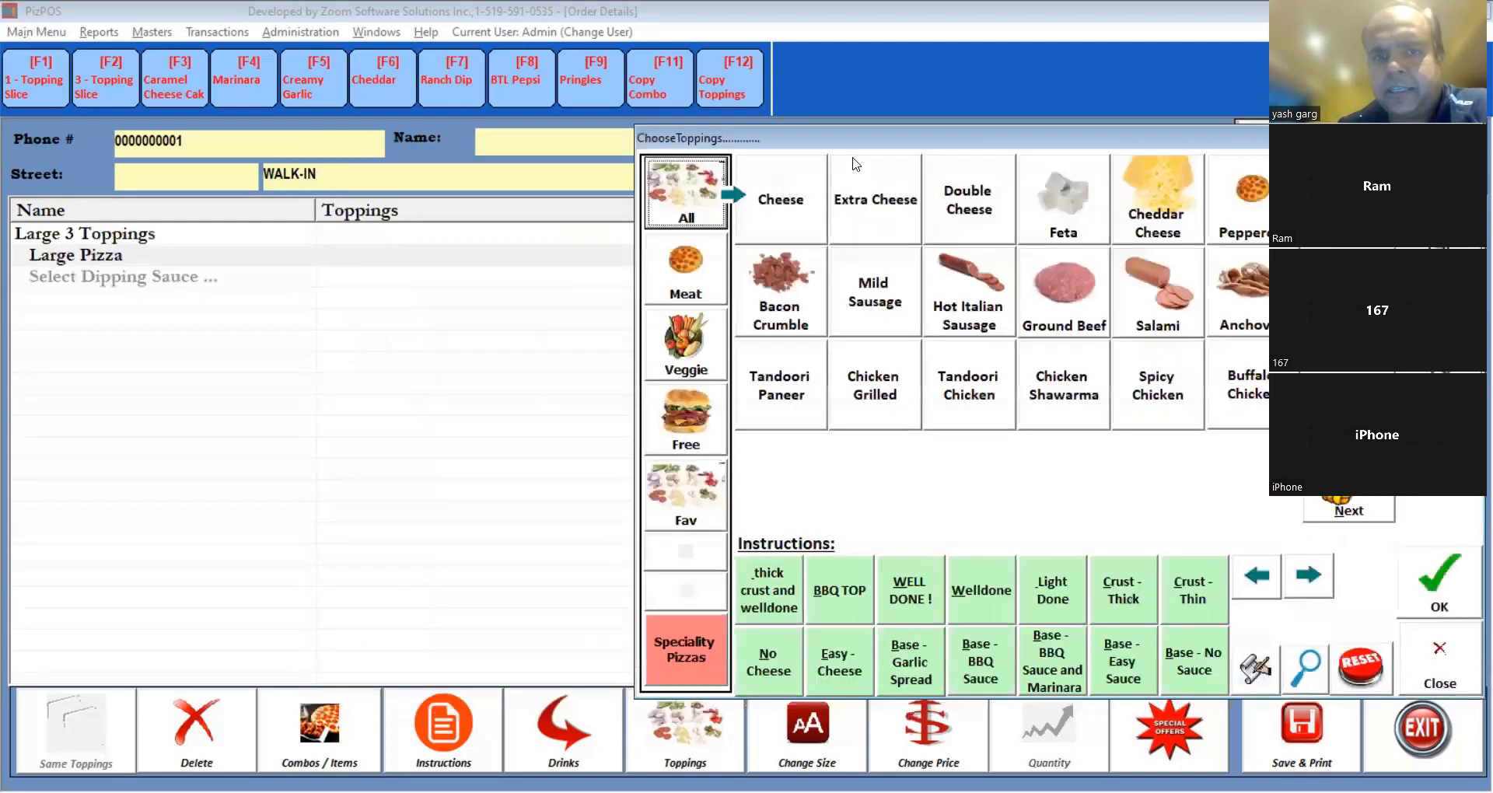
left_click_drag(869, 147, 545, 173)
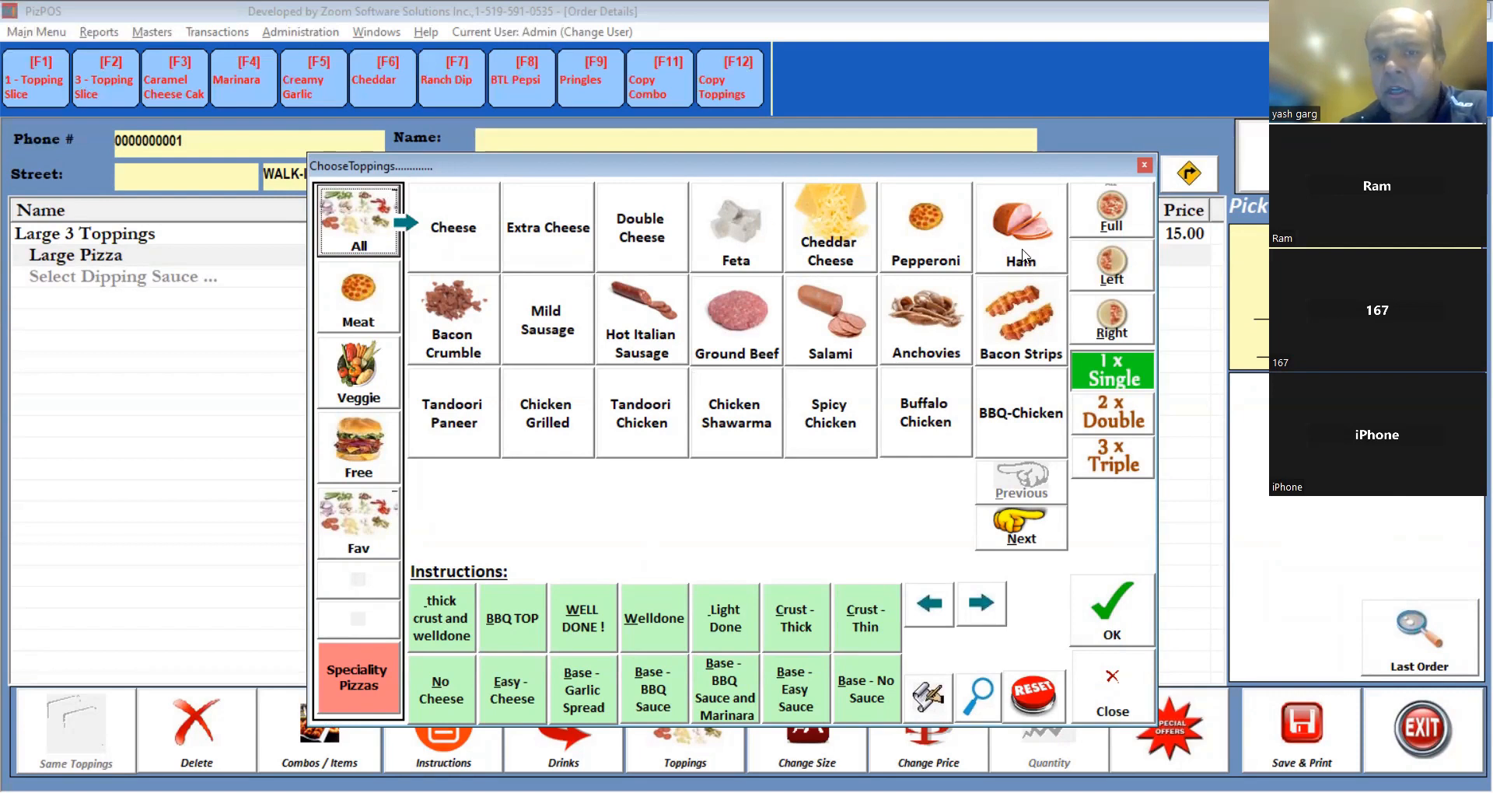
Choose Pepperoni, Ham and Bacon Crumble, adding then removing Mild Sausage.
left_click(930, 253)
left_click(1008, 247)
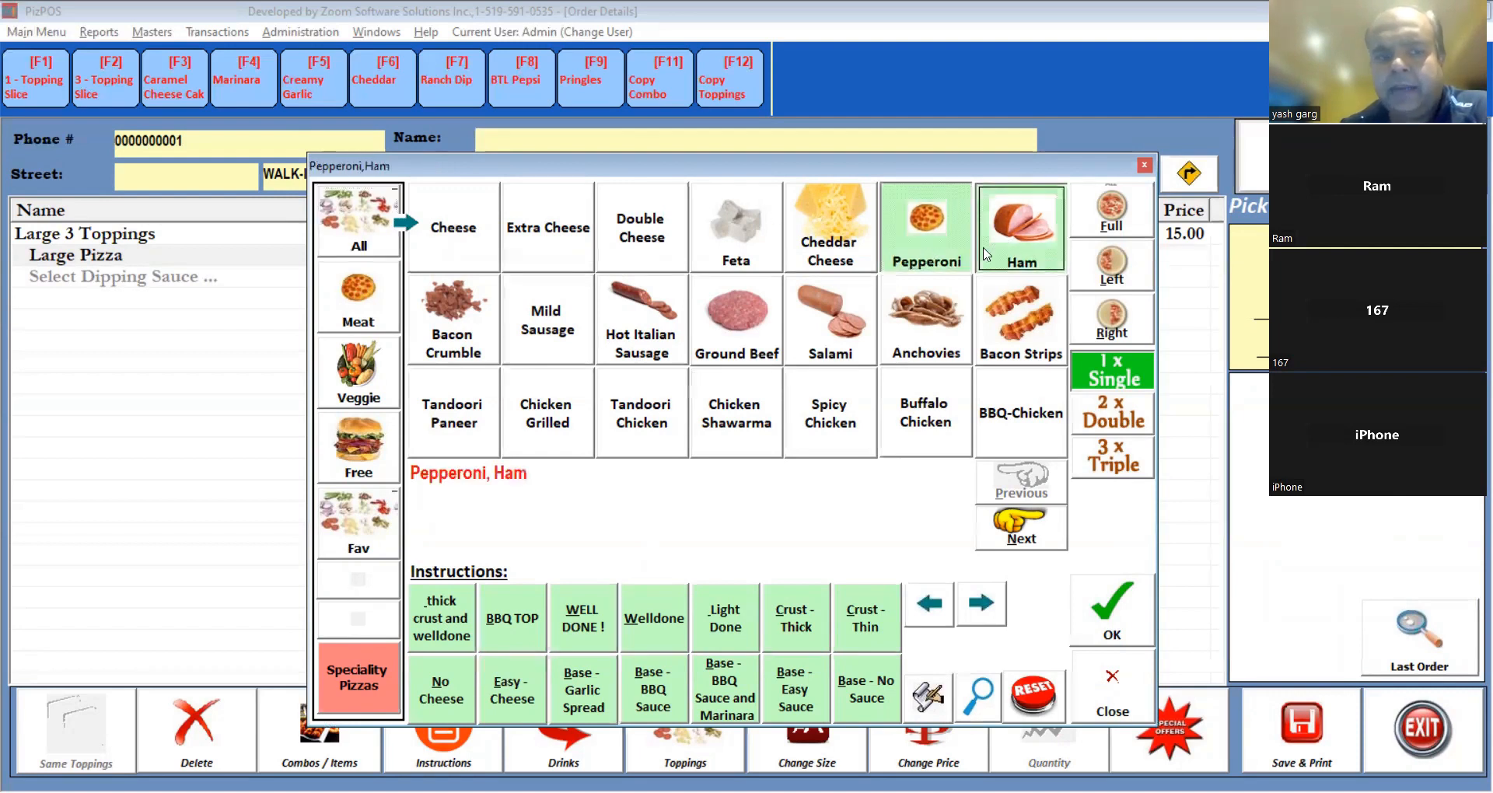
left_click_drag(747, 173, 693, 332)
left_click(416, 510)
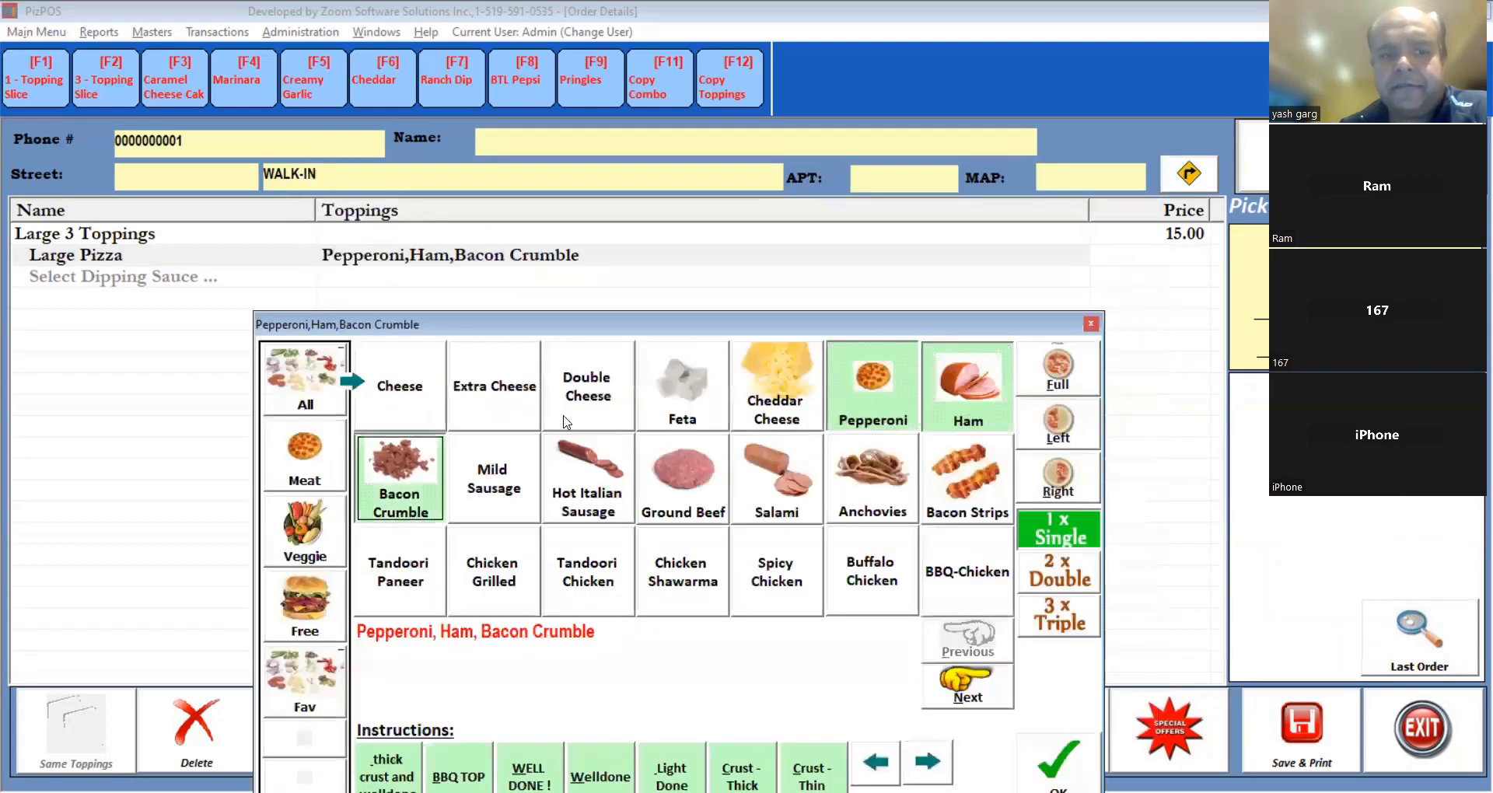
left_click(509, 468)
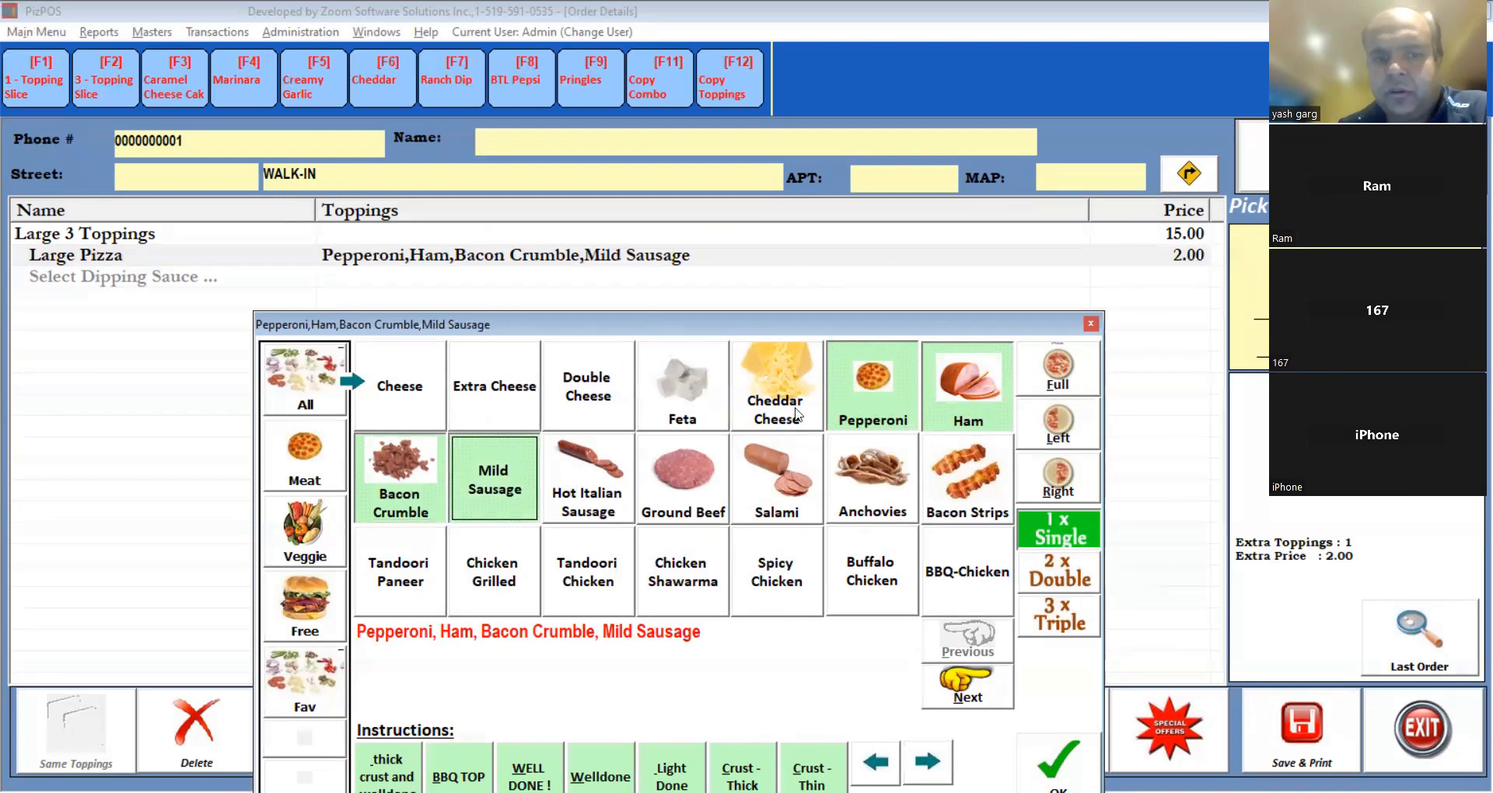
left_click(488, 491)
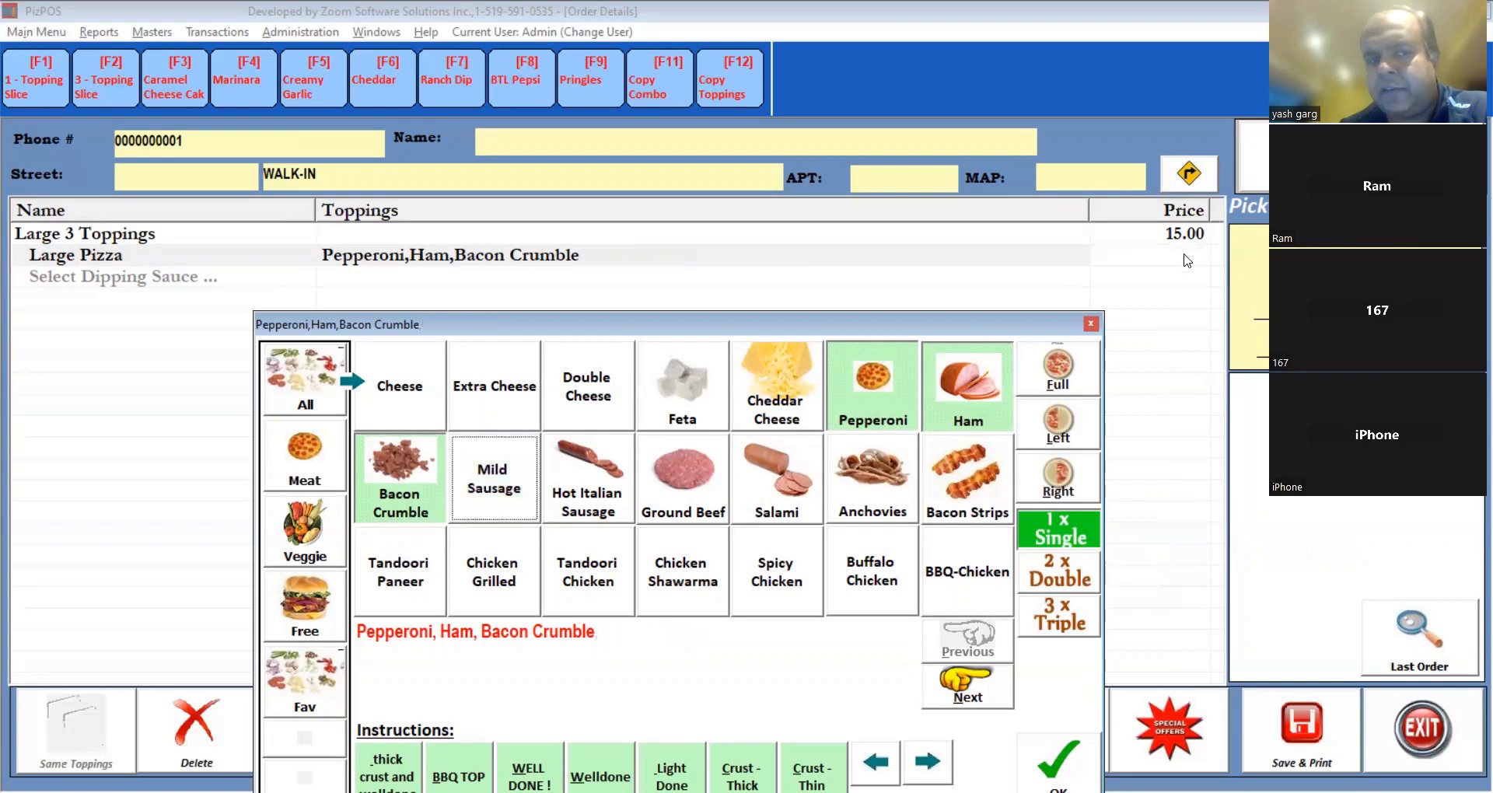
left_click_drag(982, 325, 1032, 189)
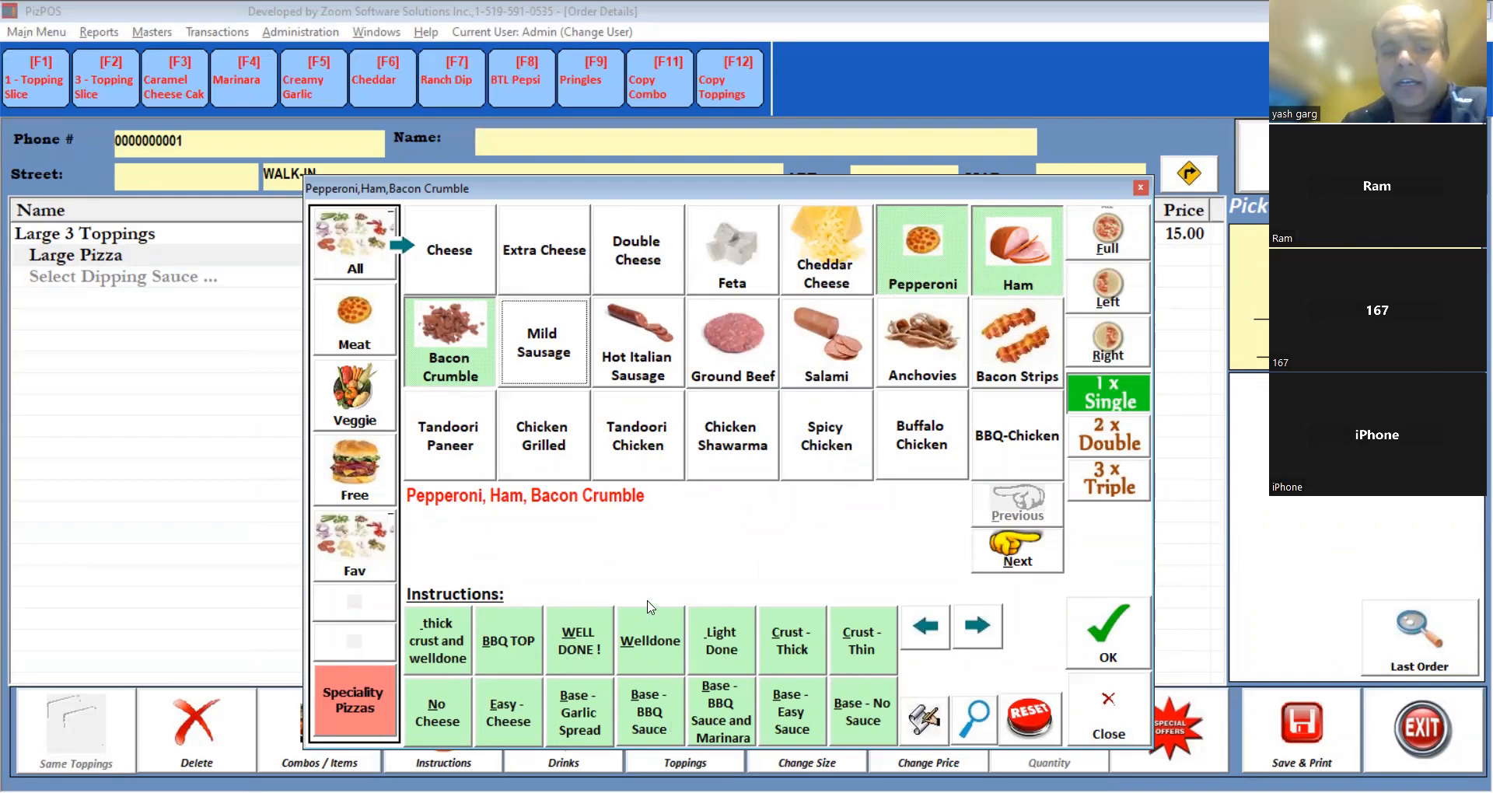
Mark the pizza Welldone, apply the Hawiian speciality toppings, and deselect Ham.
left_click(673, 655)
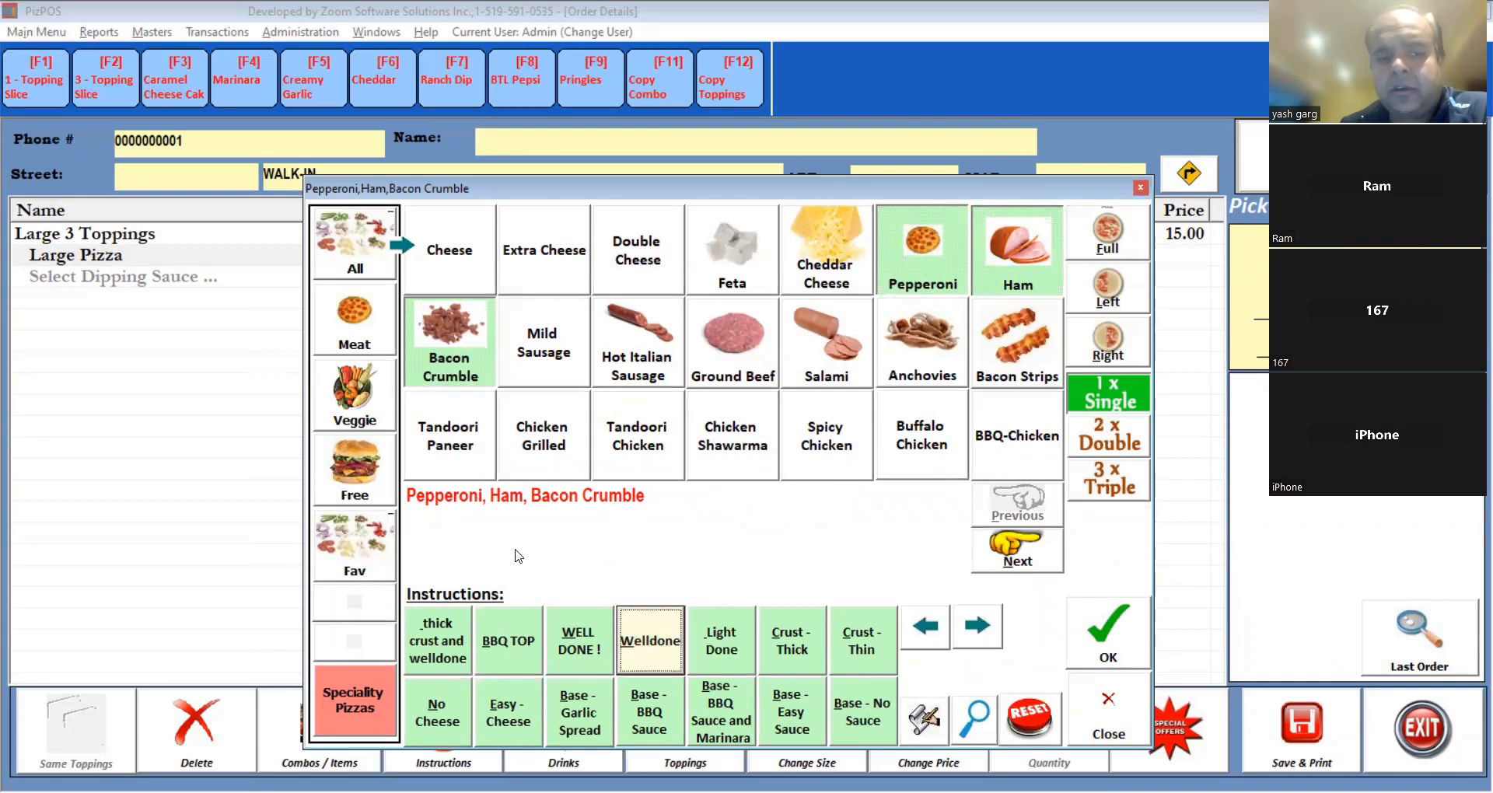
left_click(365, 717)
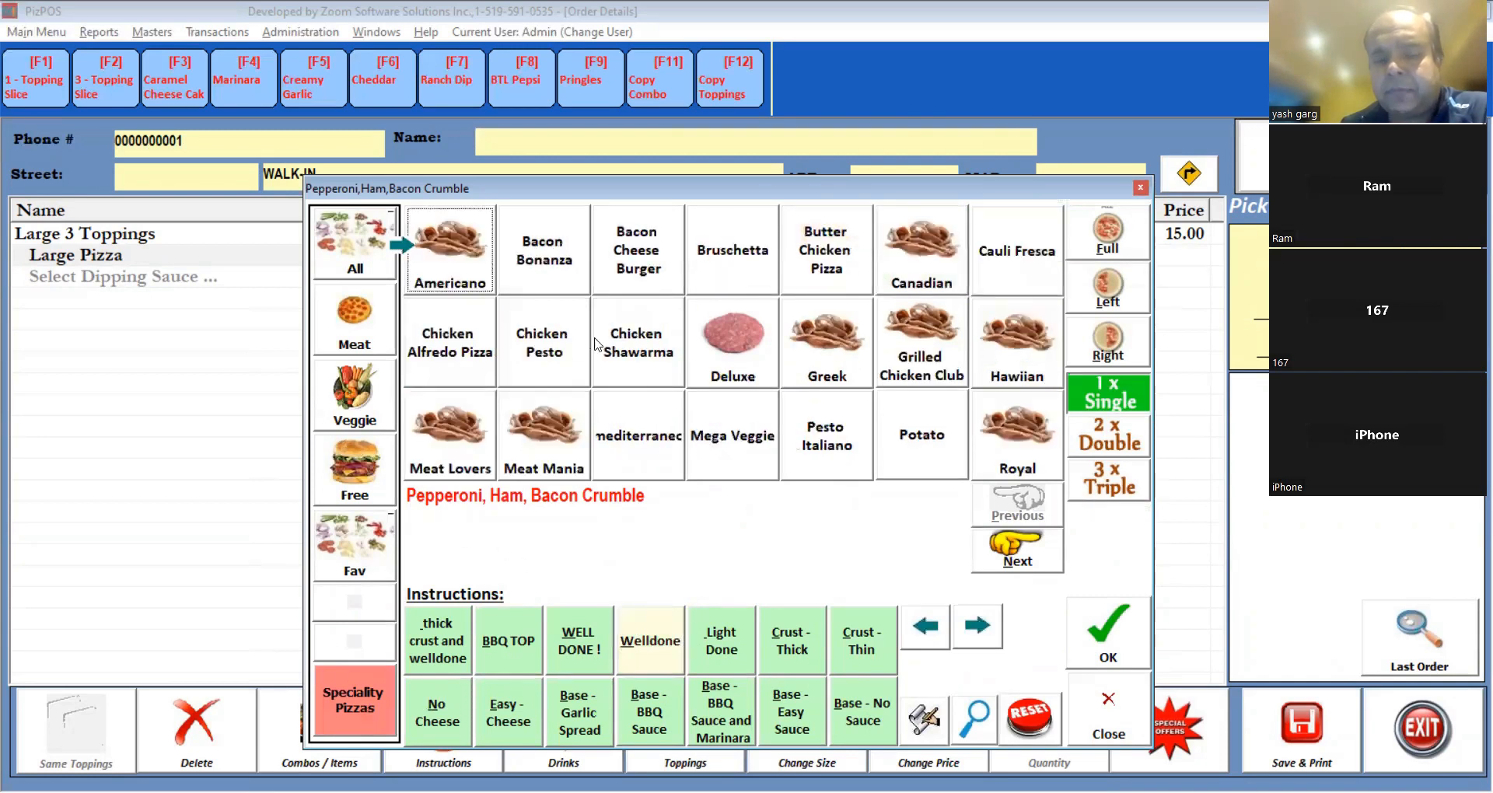
left_click_drag(754, 194, 666, 387)
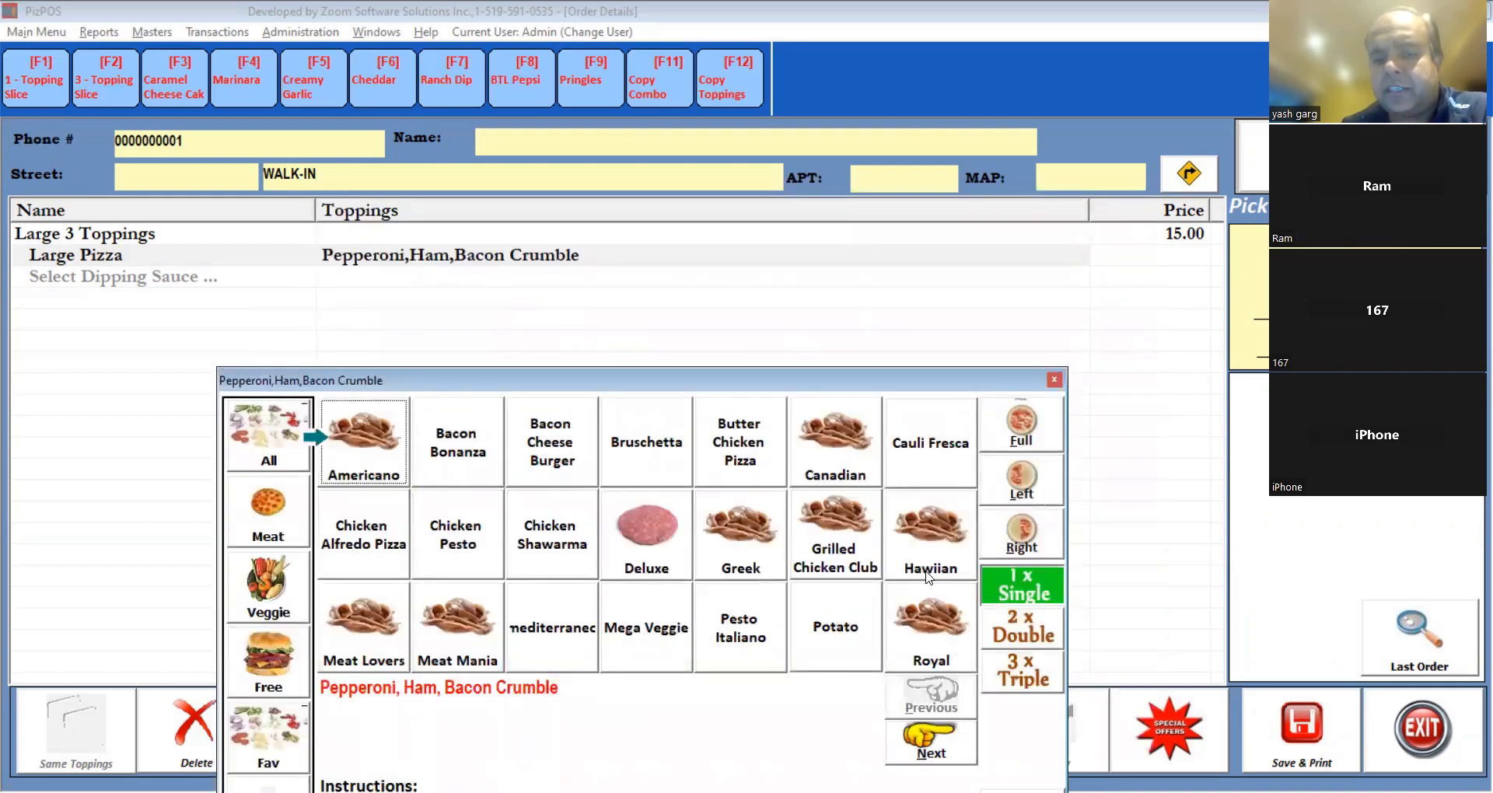
left_click(934, 554)
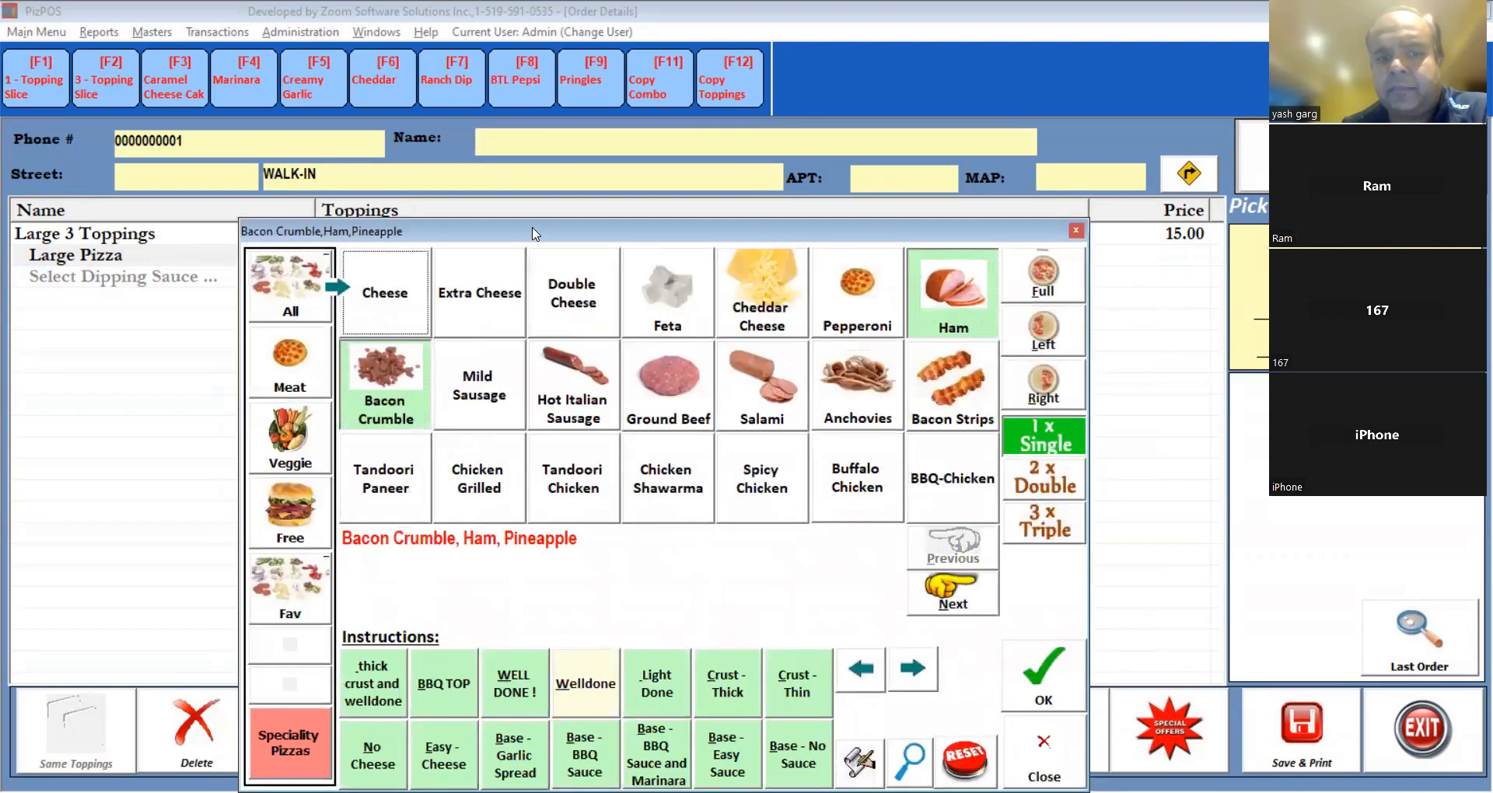
left_click(958, 510)
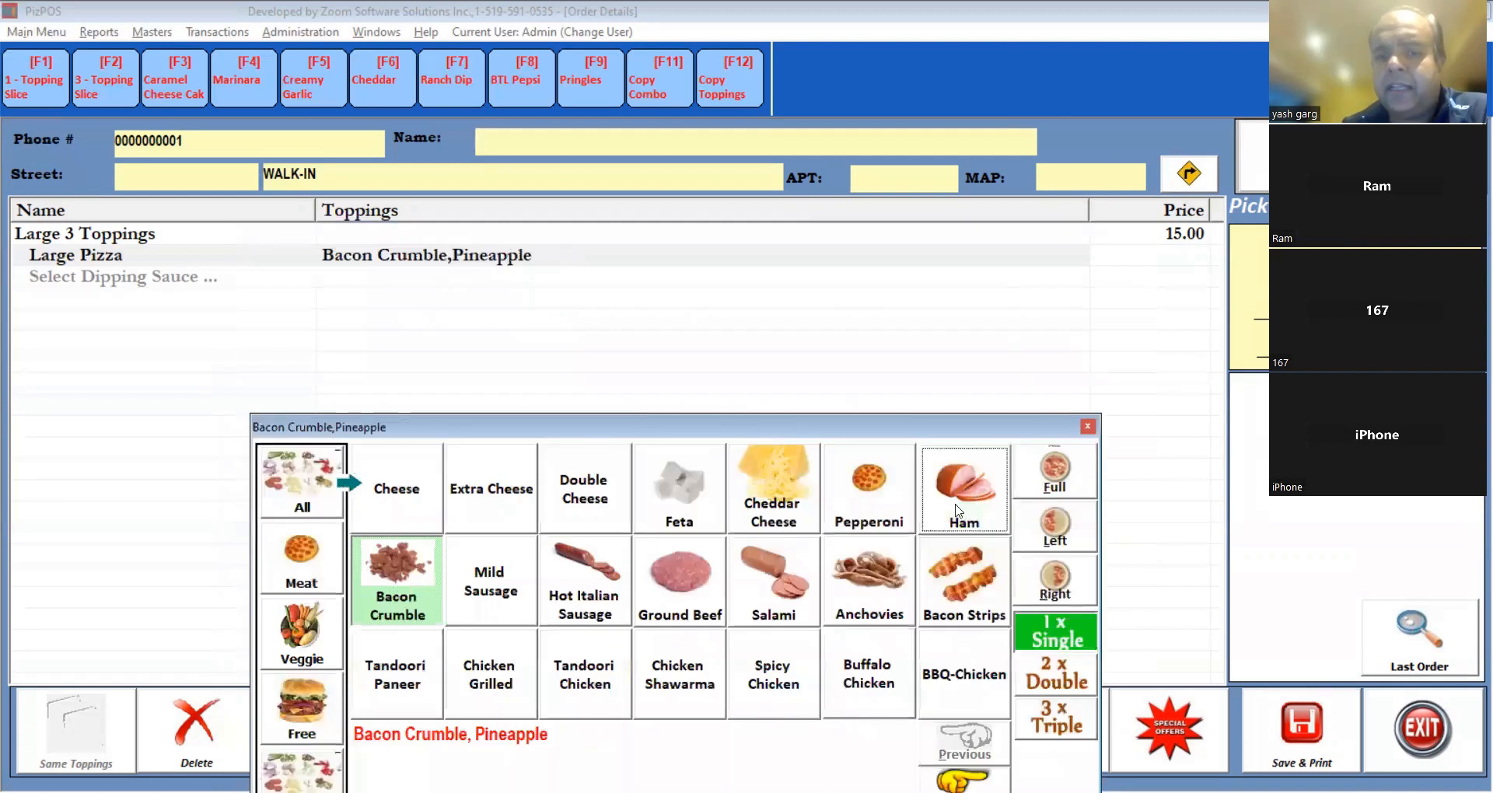
Add Pepperoni, 2 x Double Salami, Left-half Ground Beef and Right-half Ham; extras total $6.00.
left_click(880, 499)
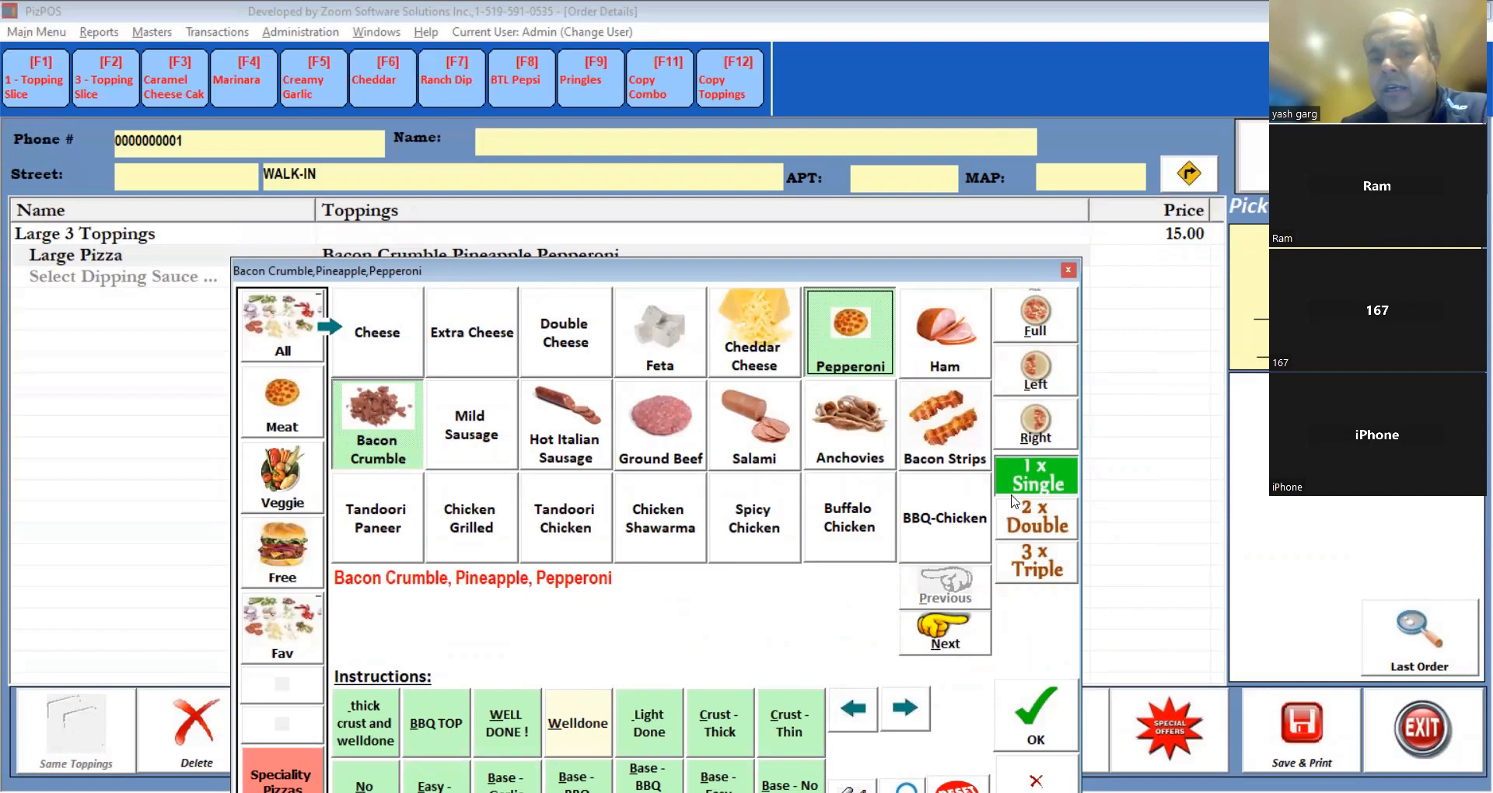
left_click(1039, 518)
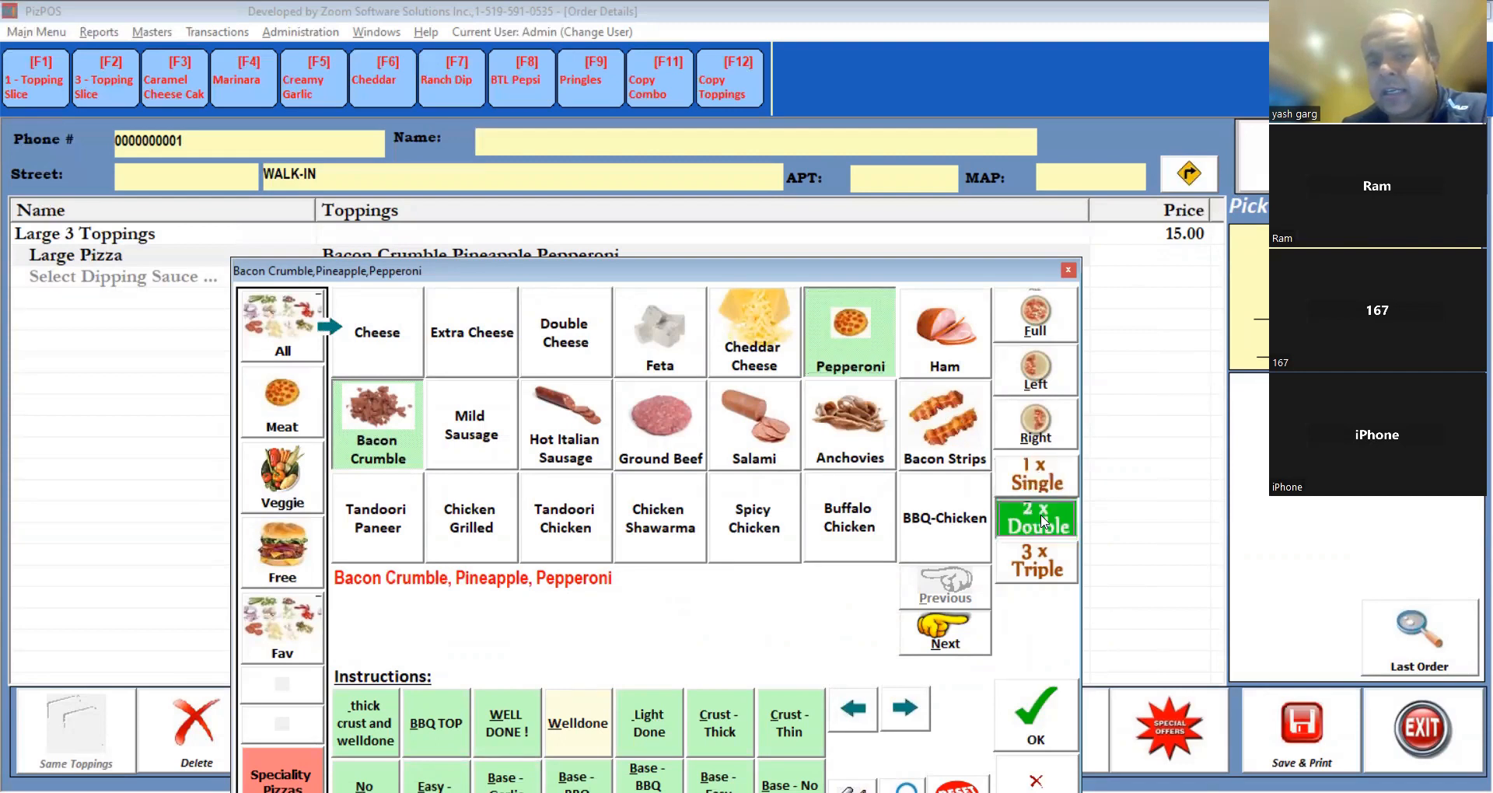
left_click(762, 444)
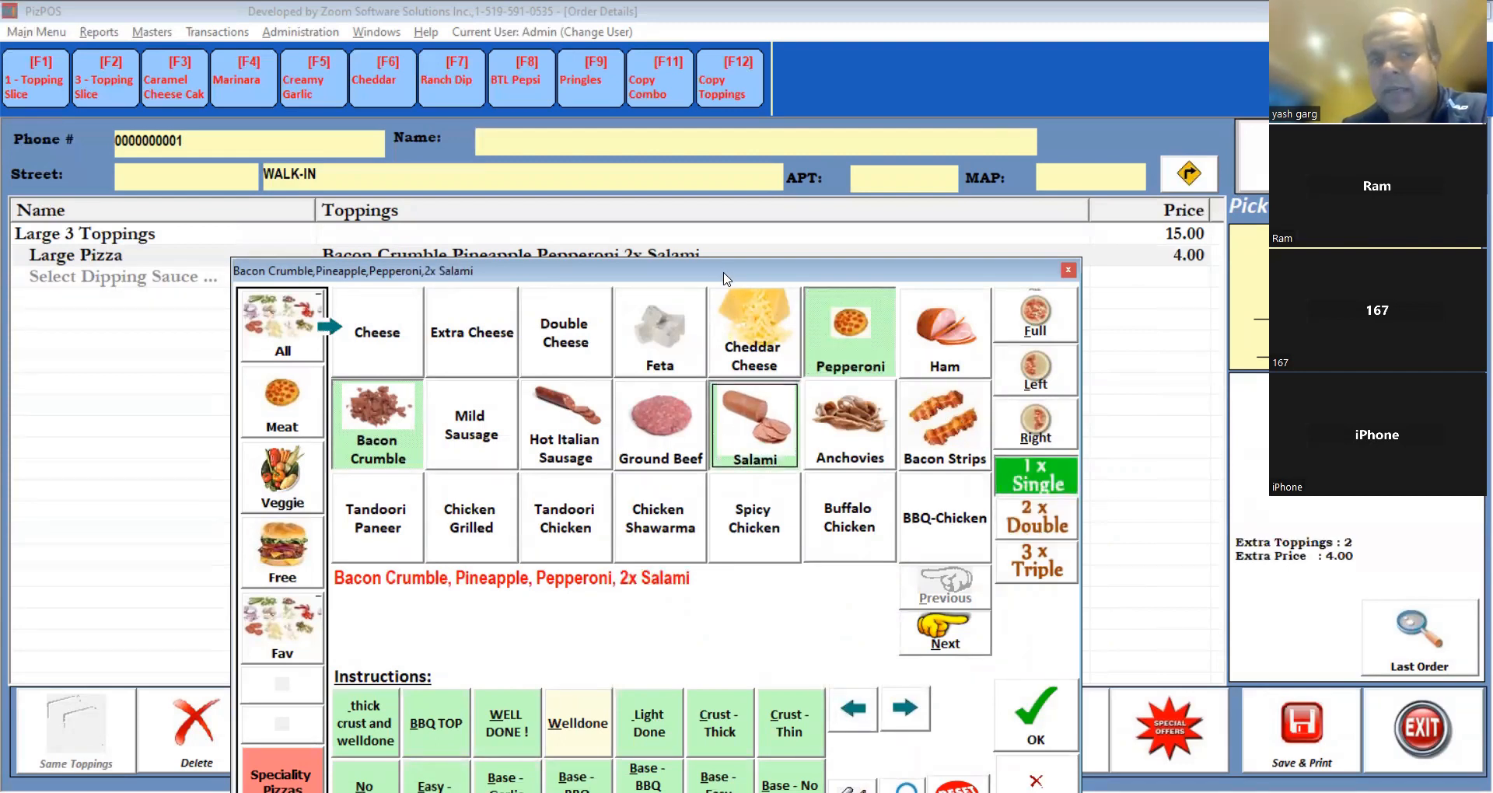
left_click_drag(723, 278, 714, 325)
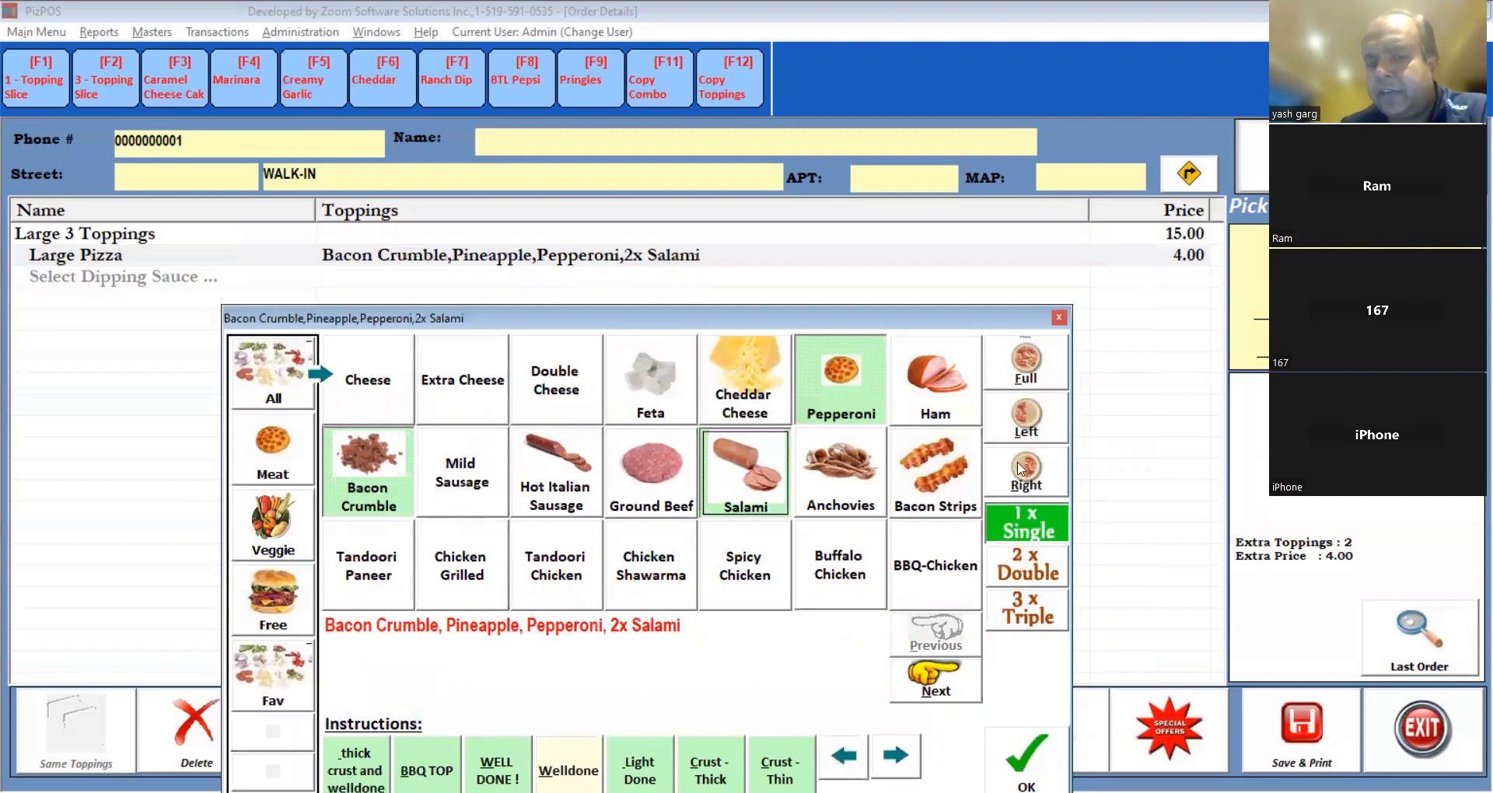
left_click(1027, 424)
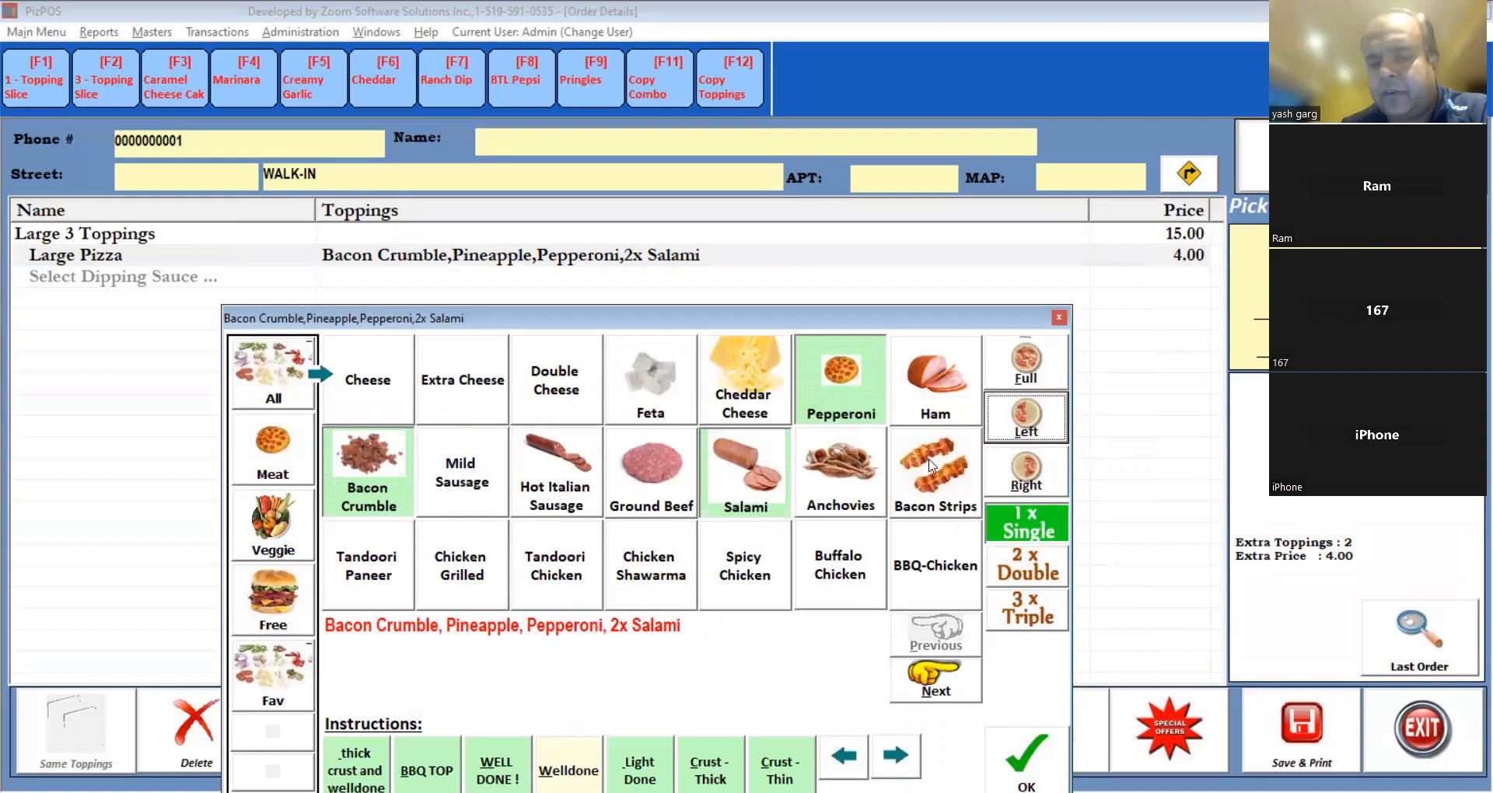
left_click(657, 489)
left_click(1027, 473)
left_click(951, 411)
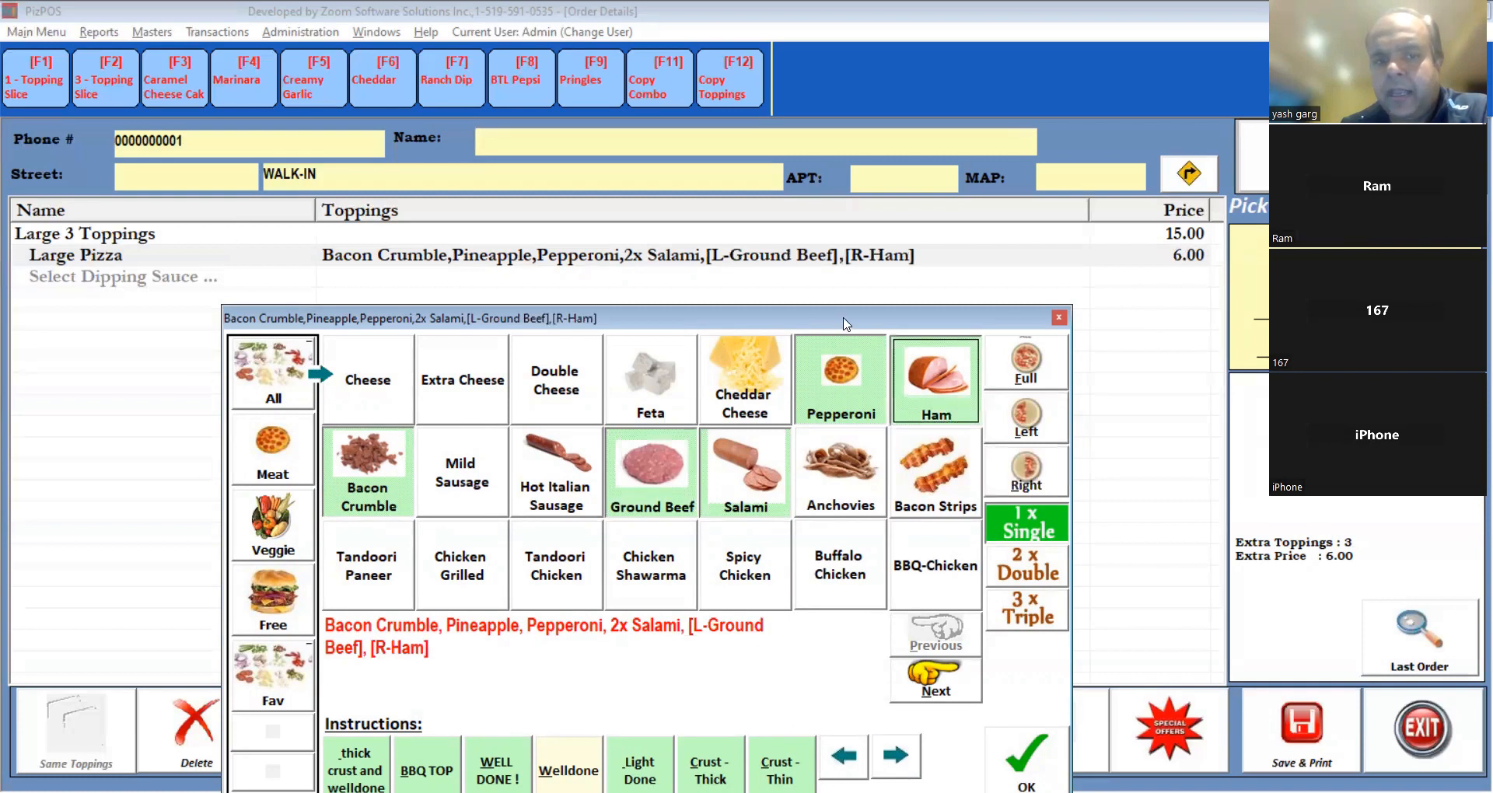
left_click_drag(840, 315, 868, 136)
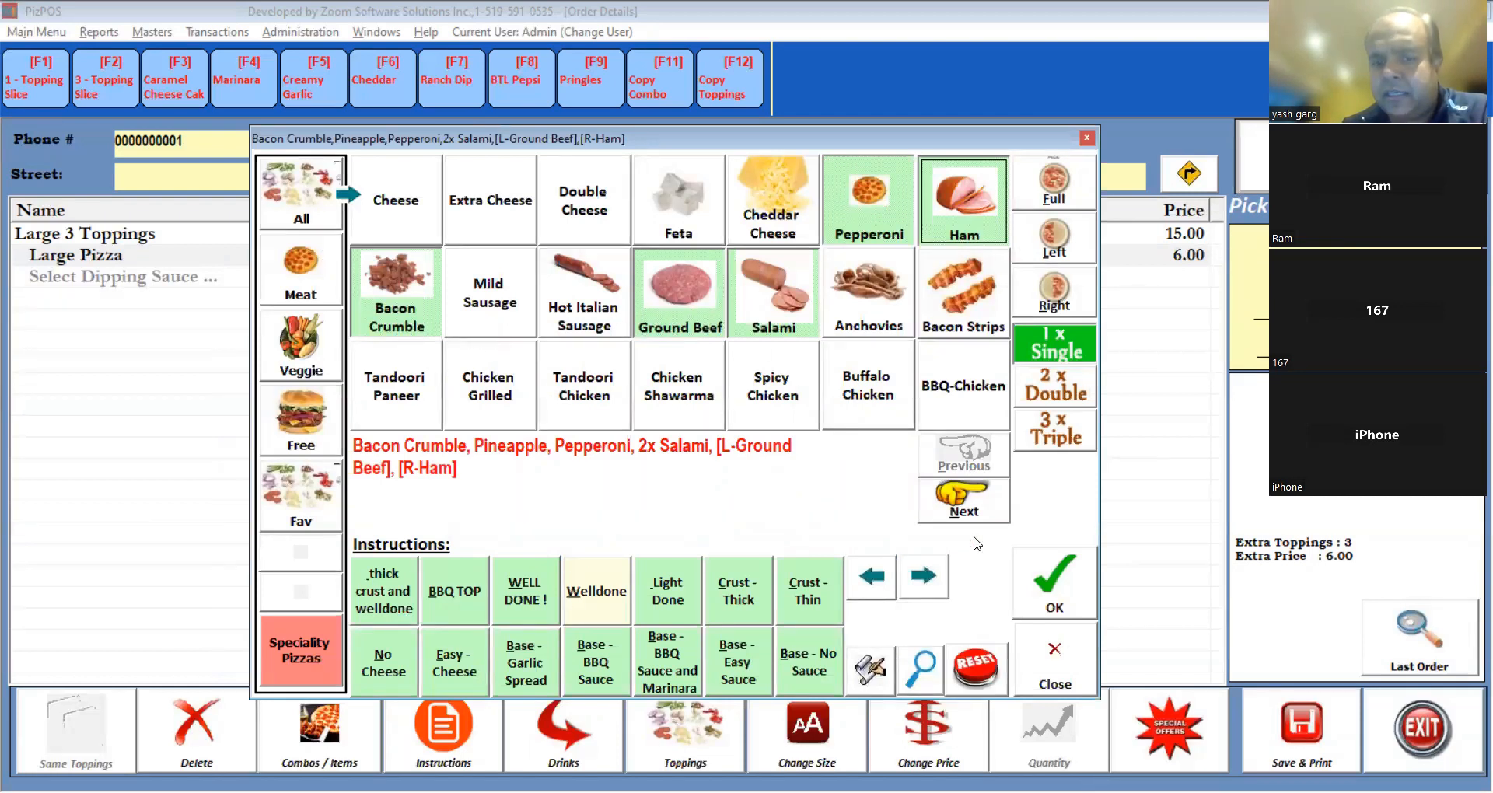
Clear toppings, choose Mild Sausage and Ground Beef with Light Done and BBQ Top, then continue.
left_click(978, 673)
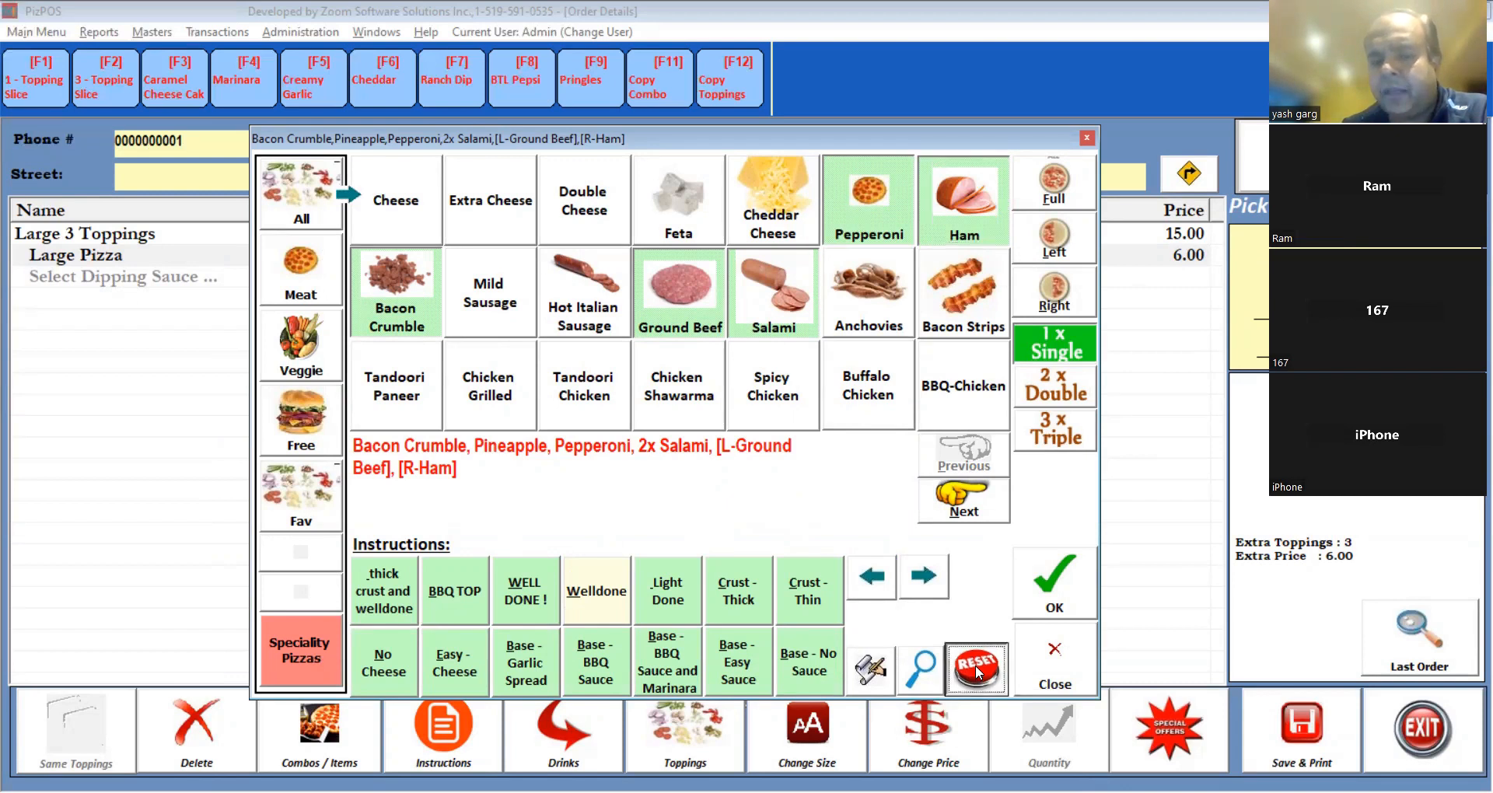
left_click(978, 674)
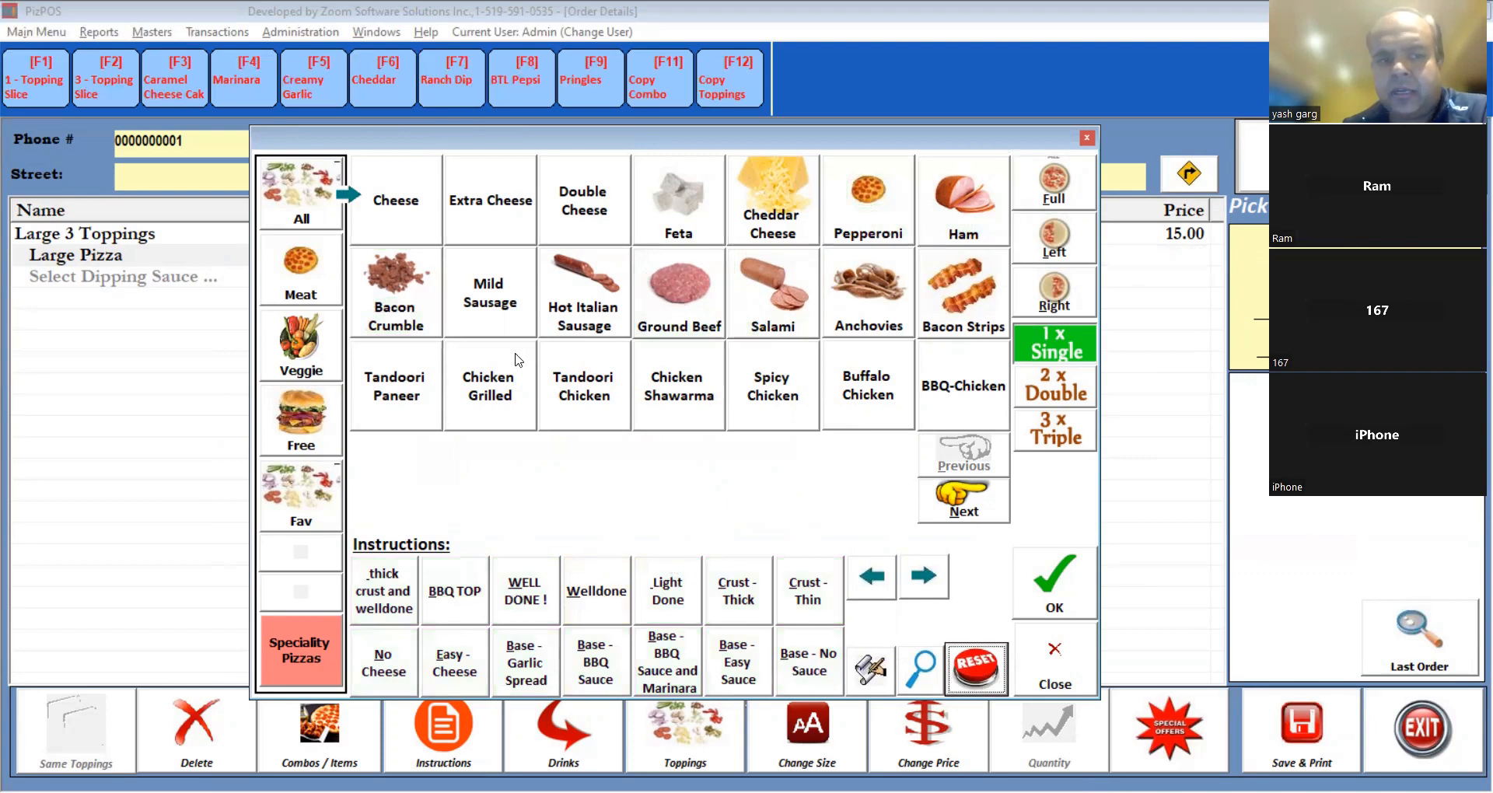
left_click(489, 299)
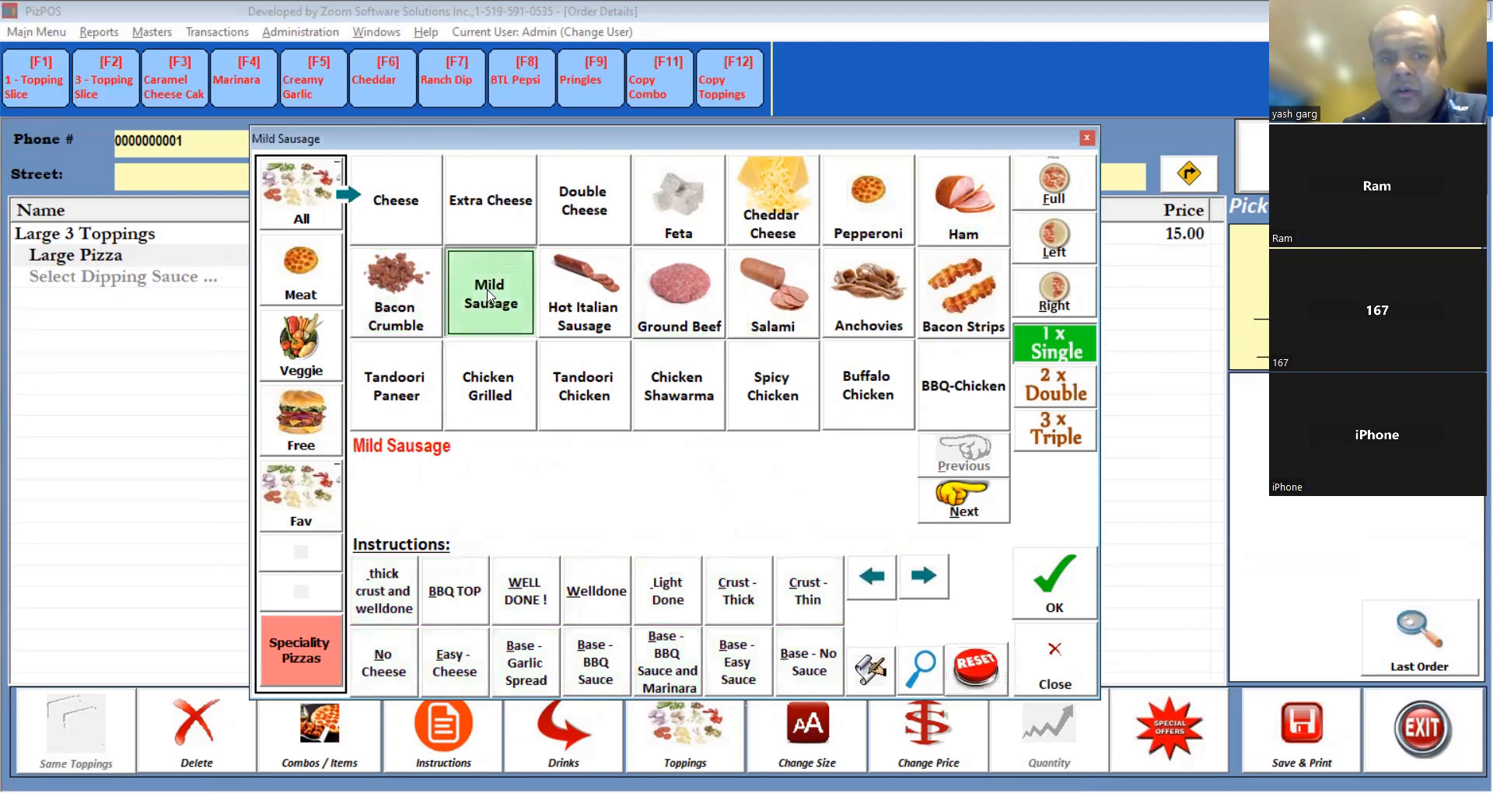
left_click(692, 320)
left_click(665, 583)
left_click(444, 598)
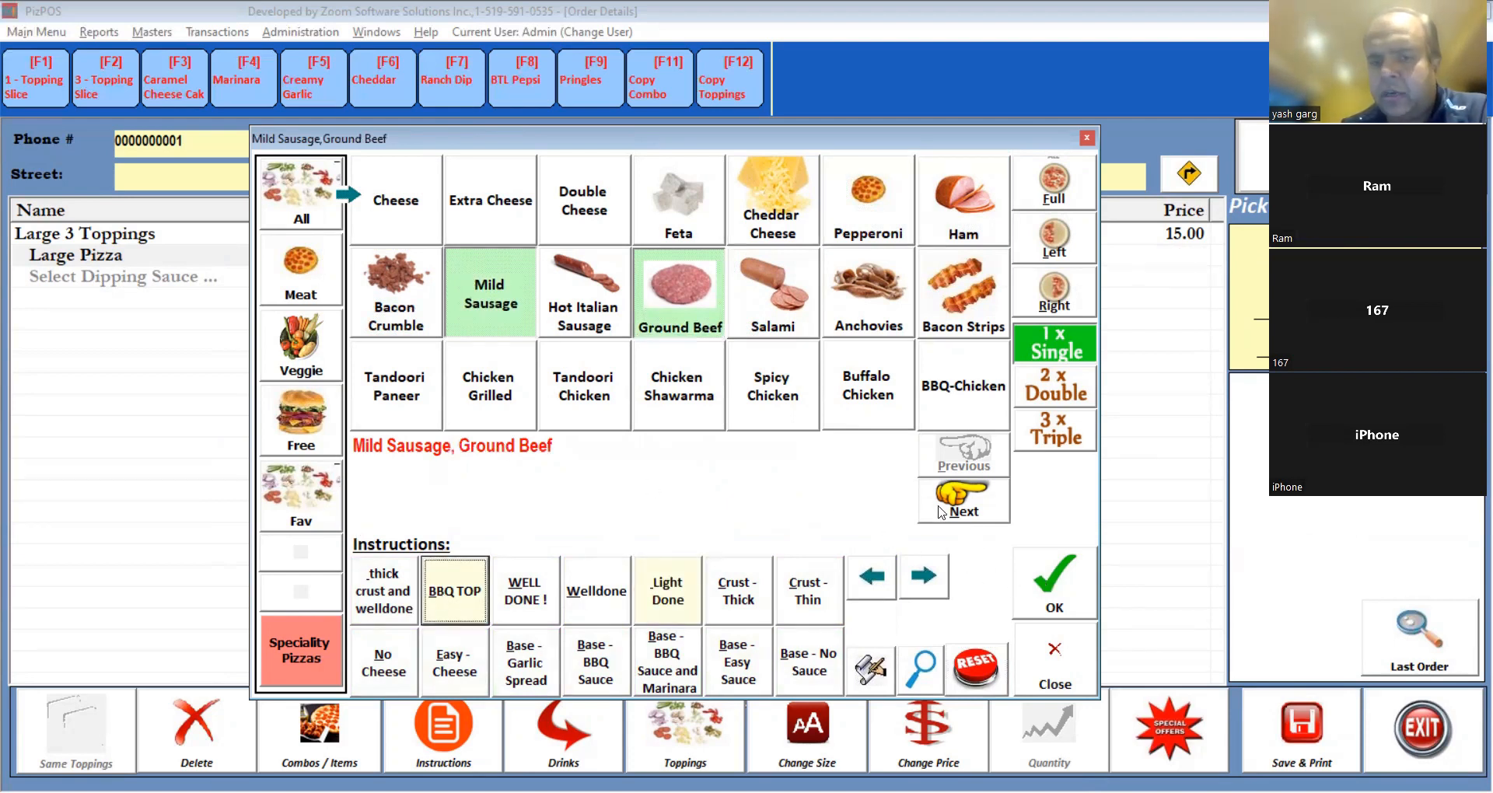
left_click(972, 498)
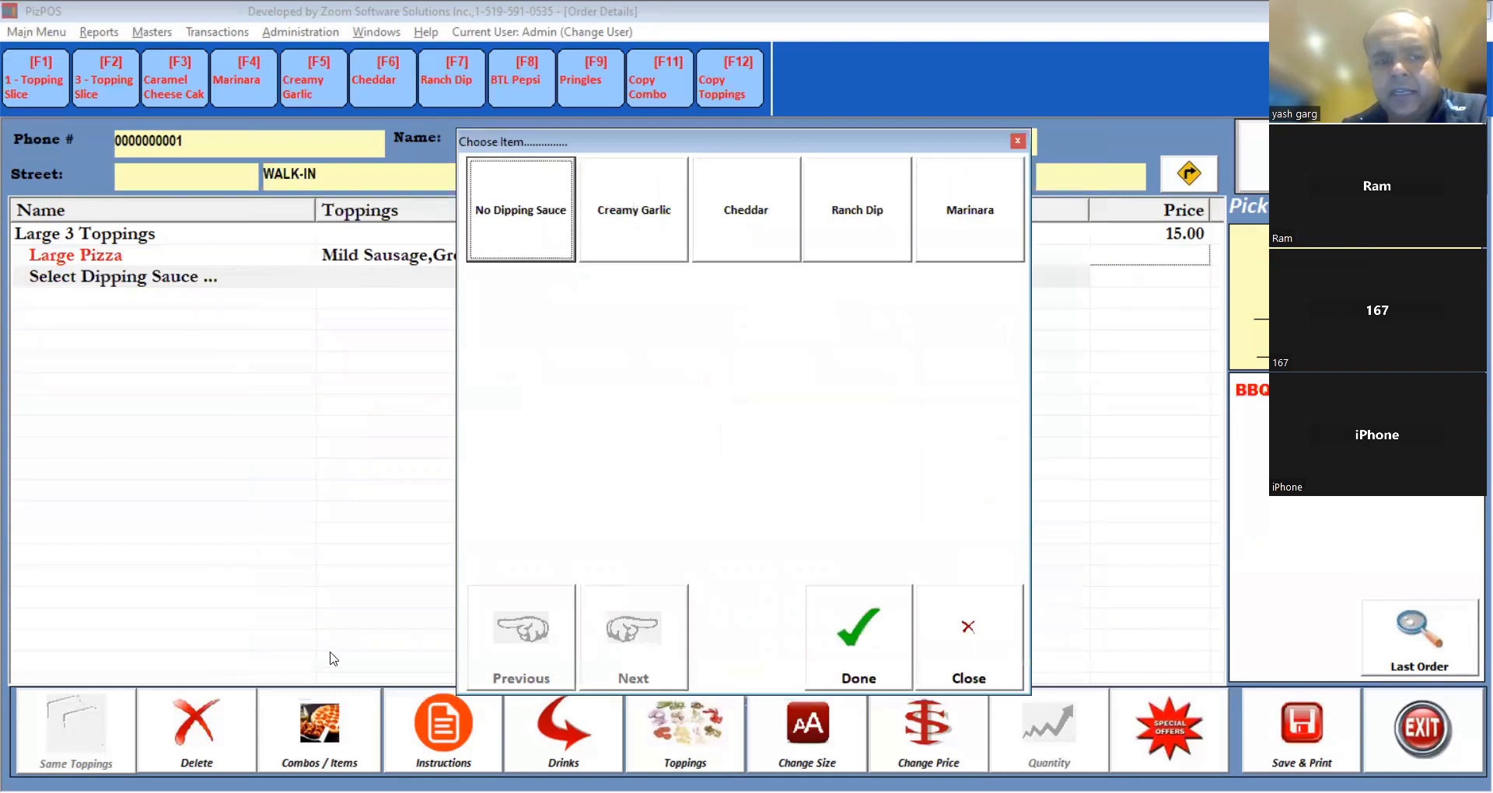
Give the pizza a Creamy Garlic dip, add 2 x Creamy Garlic ($2.00) and a 1 - Topping Slice.
left_click(319, 741)
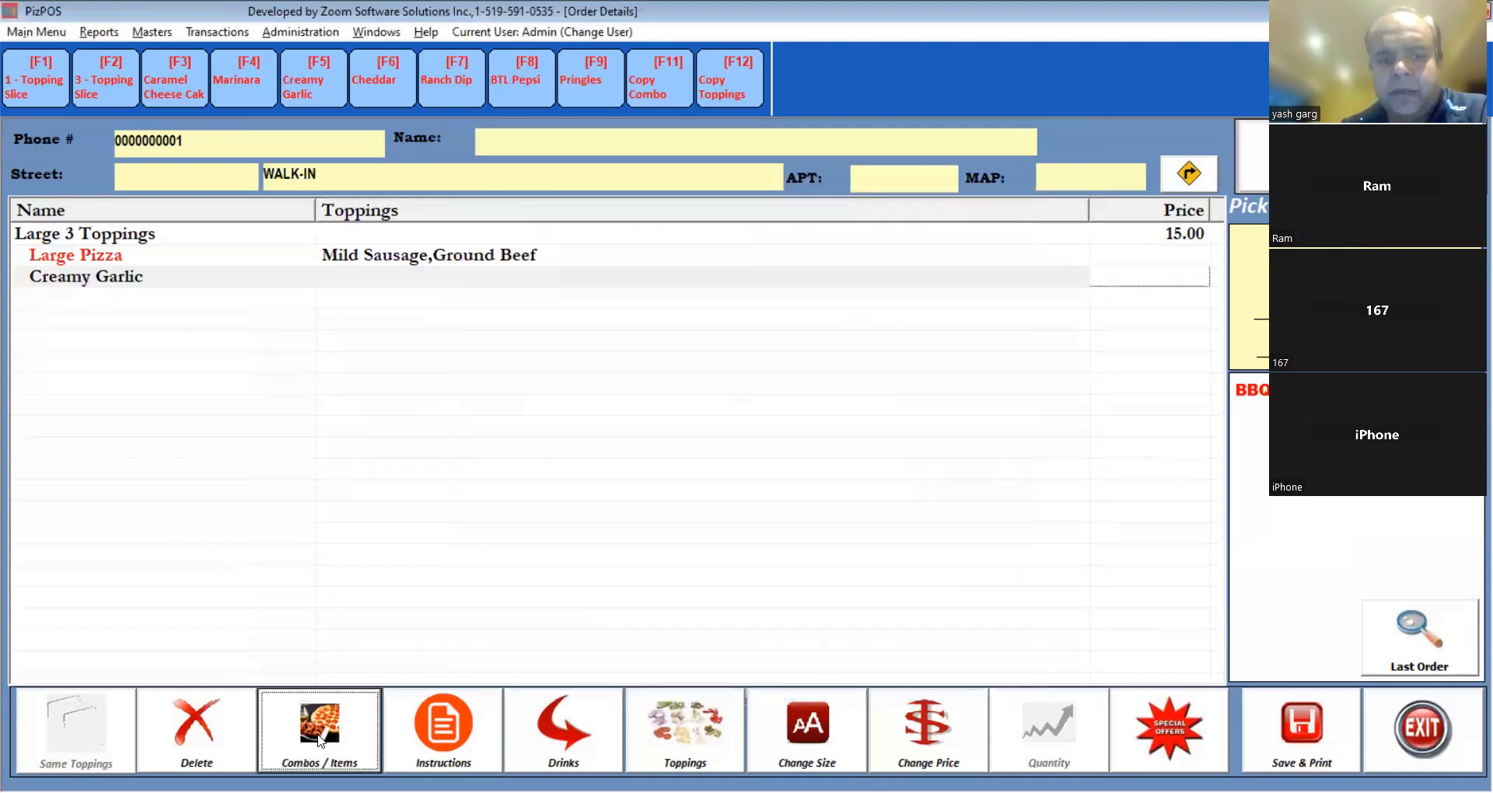
left_click(750, 385)
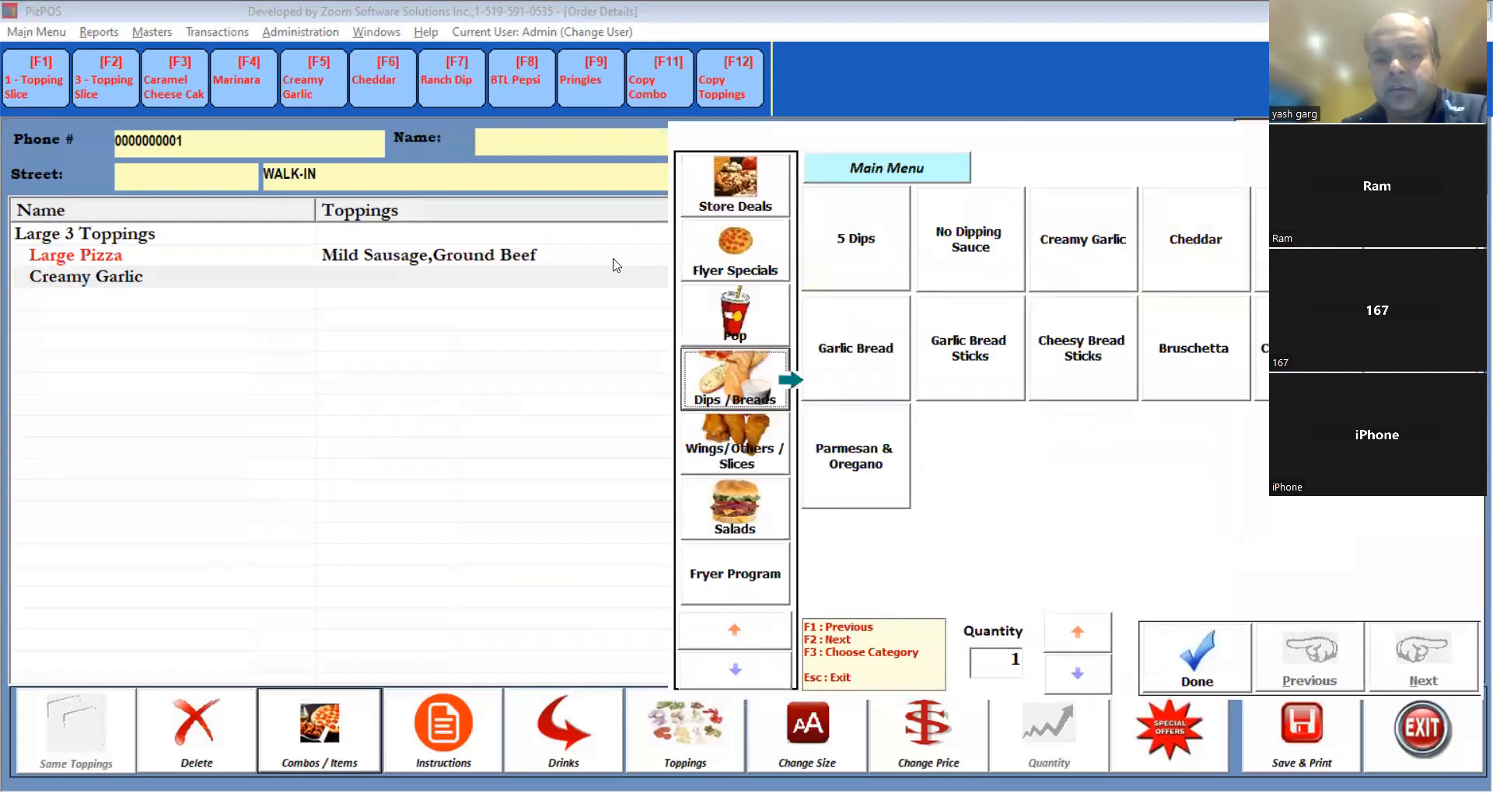
left_click(669, 674)
left_click(695, 314)
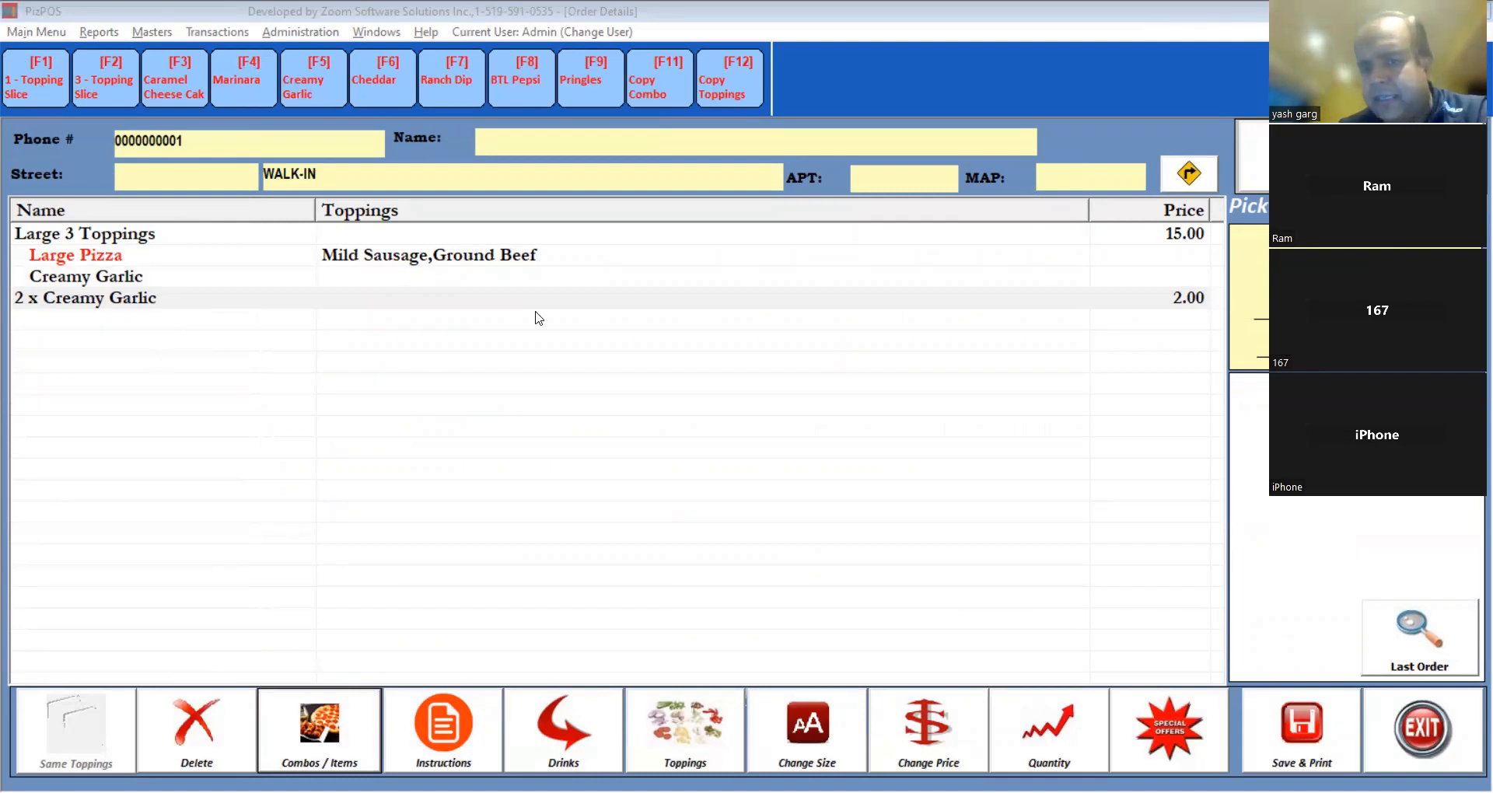
key("F1")
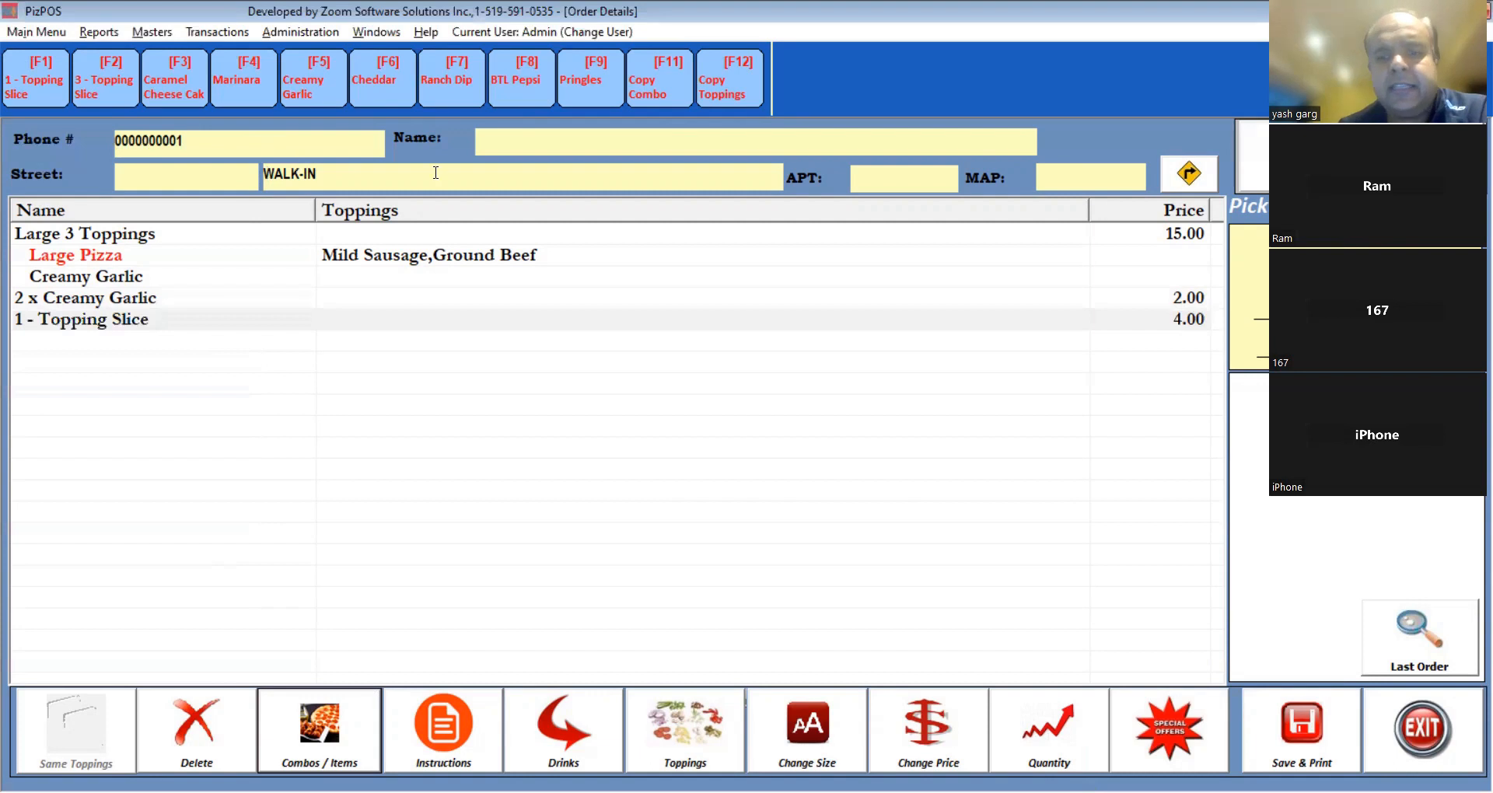
Reassign the F1 function key from 1 - Topping Slice to 2L Pepsi.
left_click(153, 32)
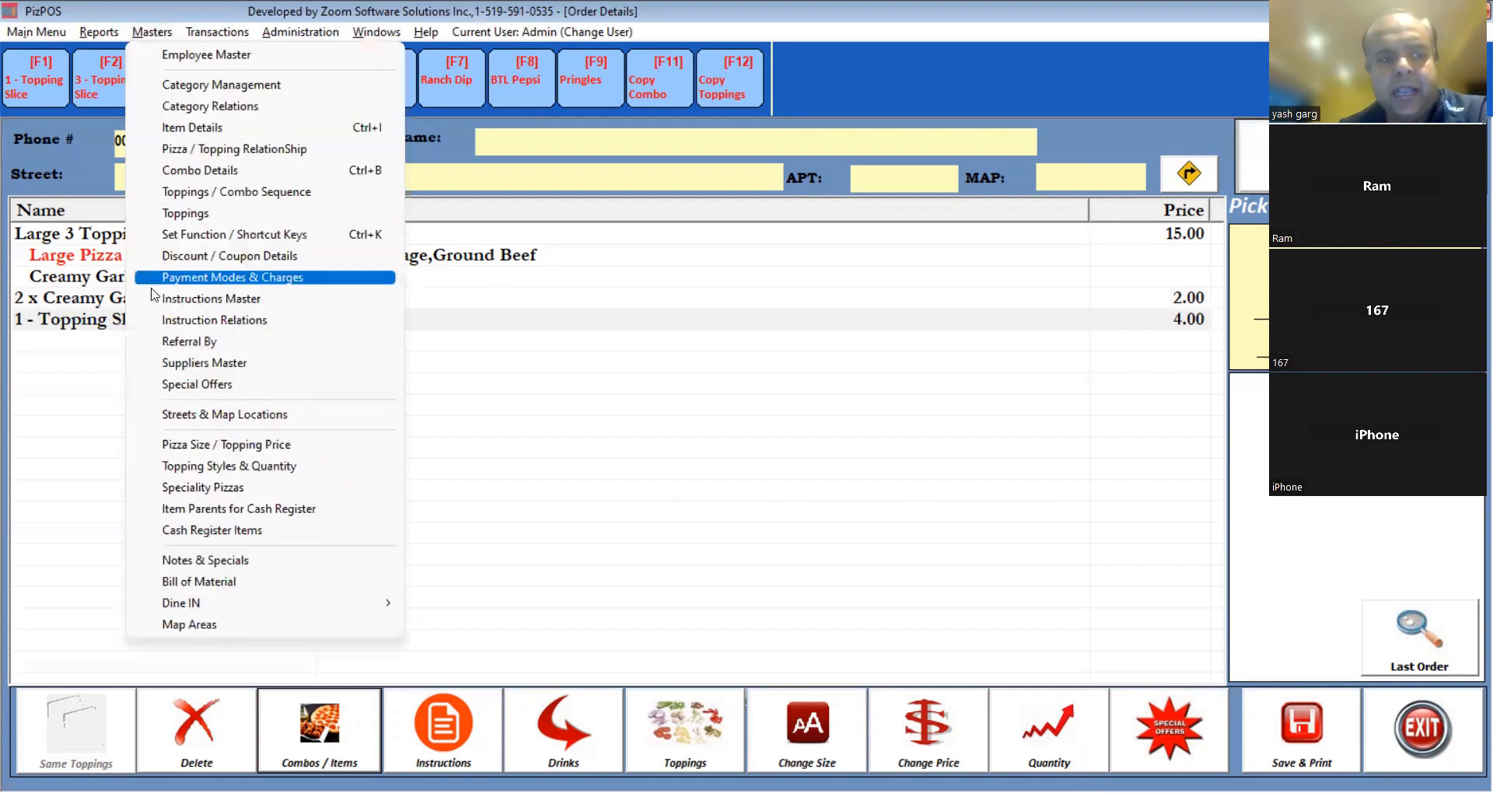
left_click(268, 236)
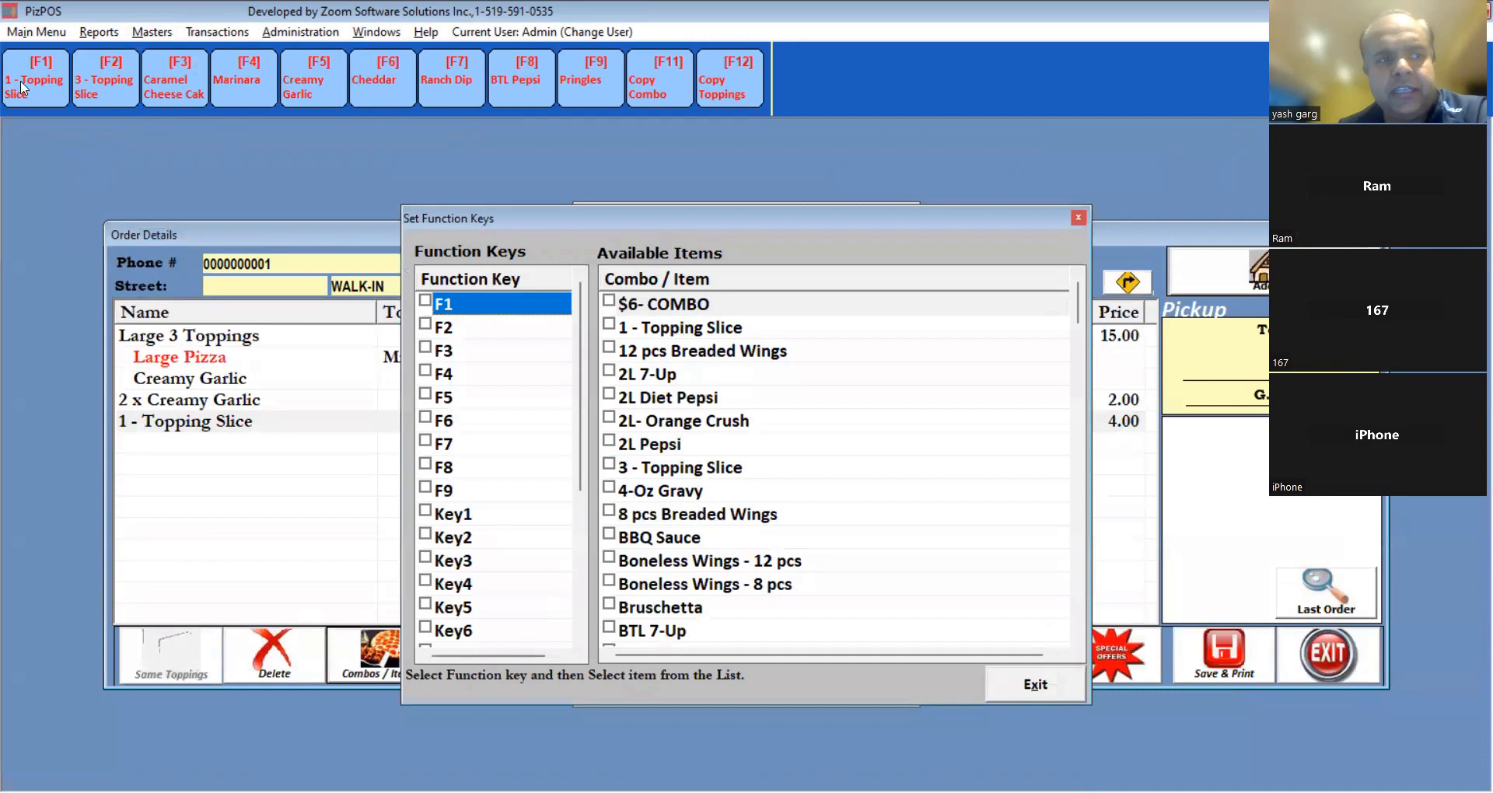
left_click(425, 303)
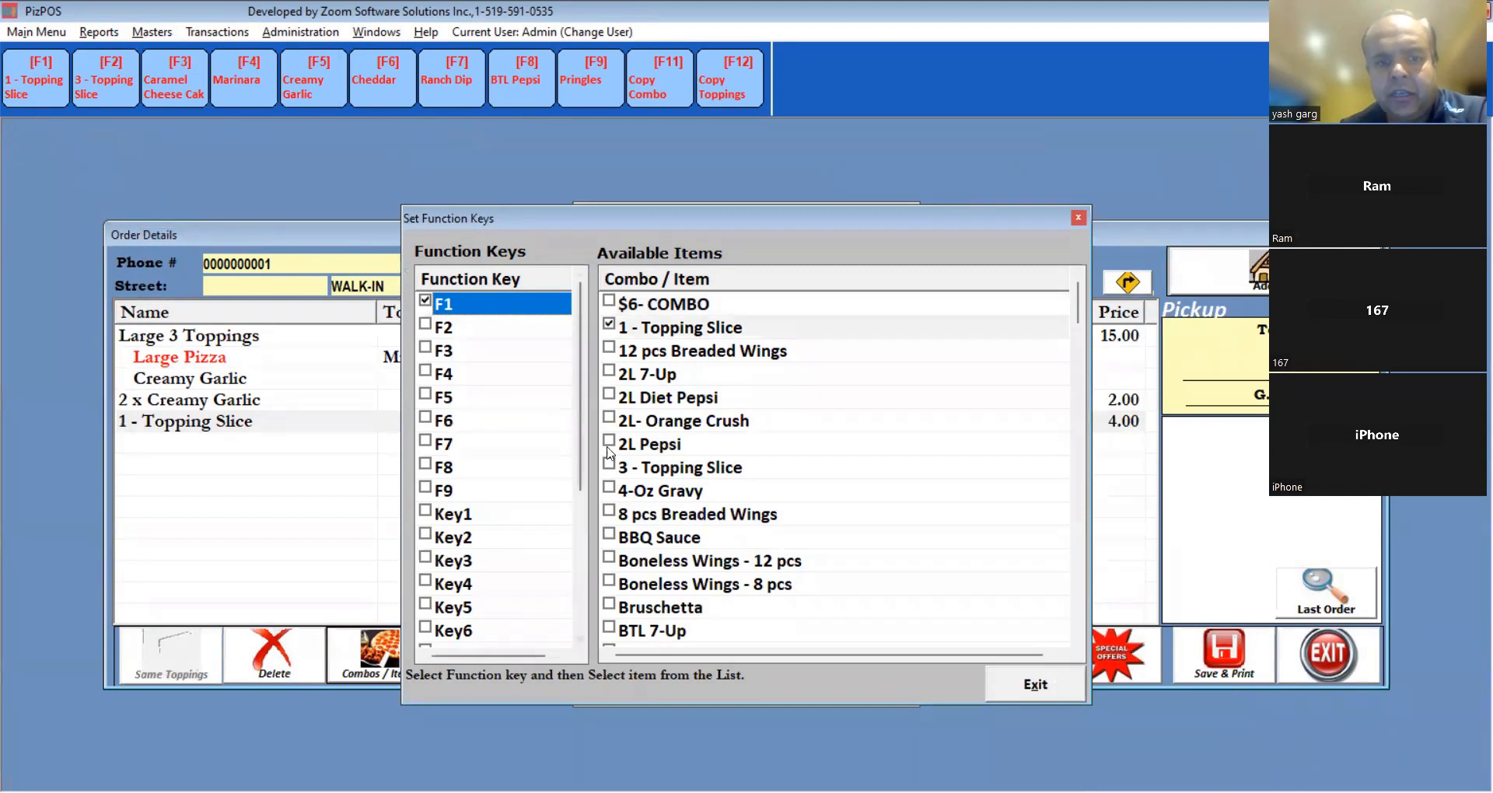
left_click(611, 325)
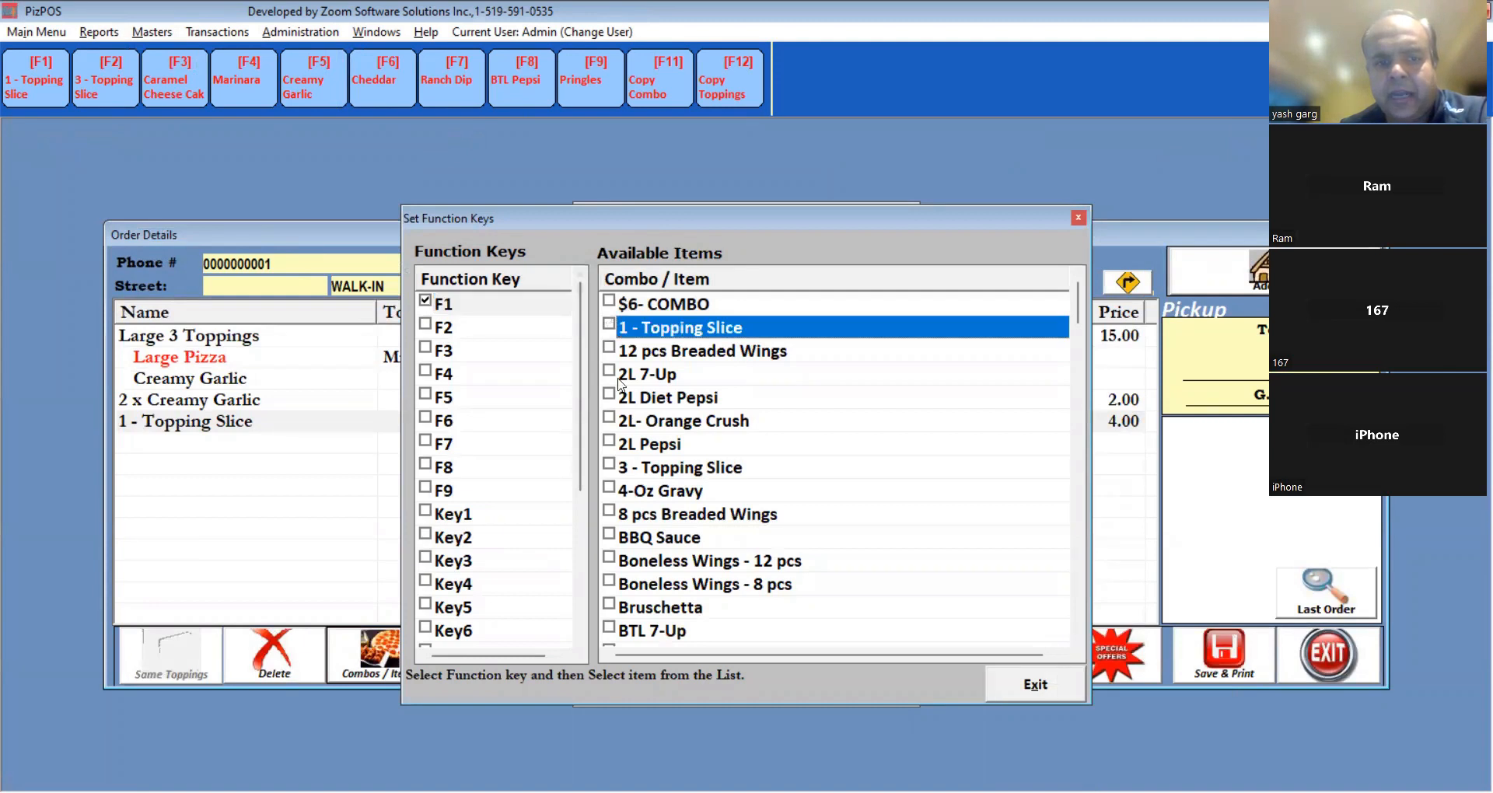
left_click(612, 443)
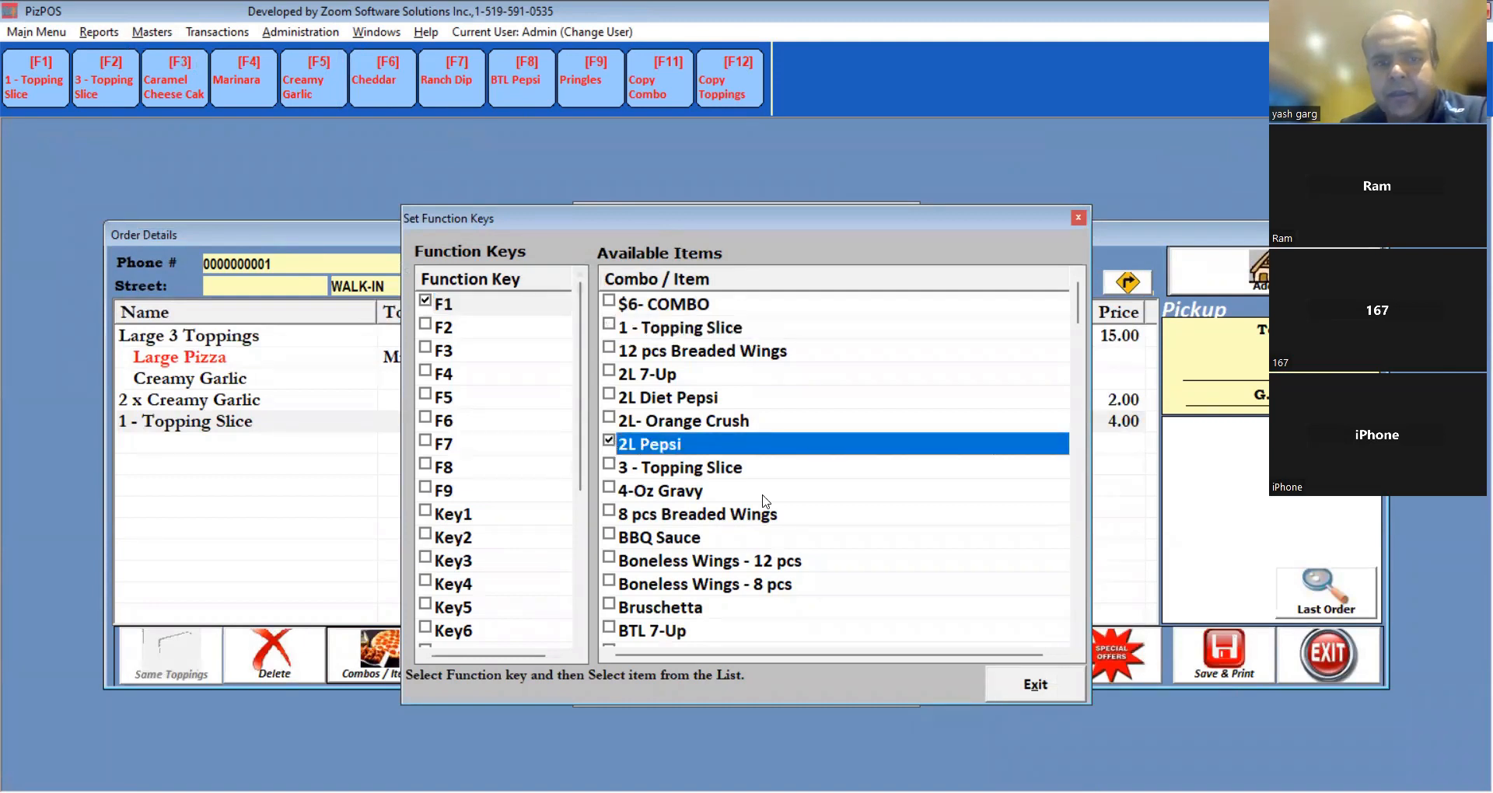
left_click(1032, 682)
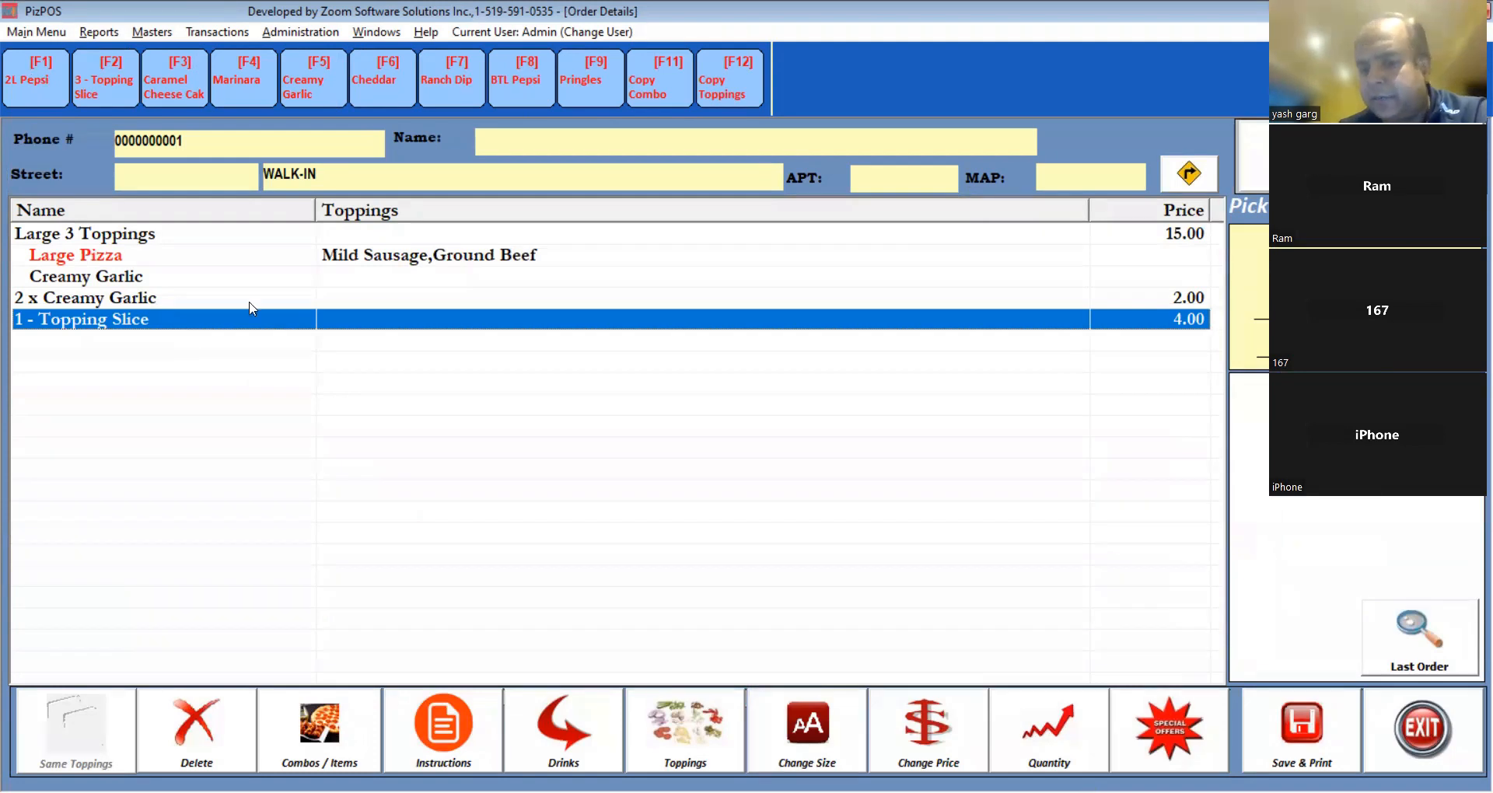
Add a 2L Pepsi ($3.59) with F1 and open payment with the remark 'test order'.
key("F1")
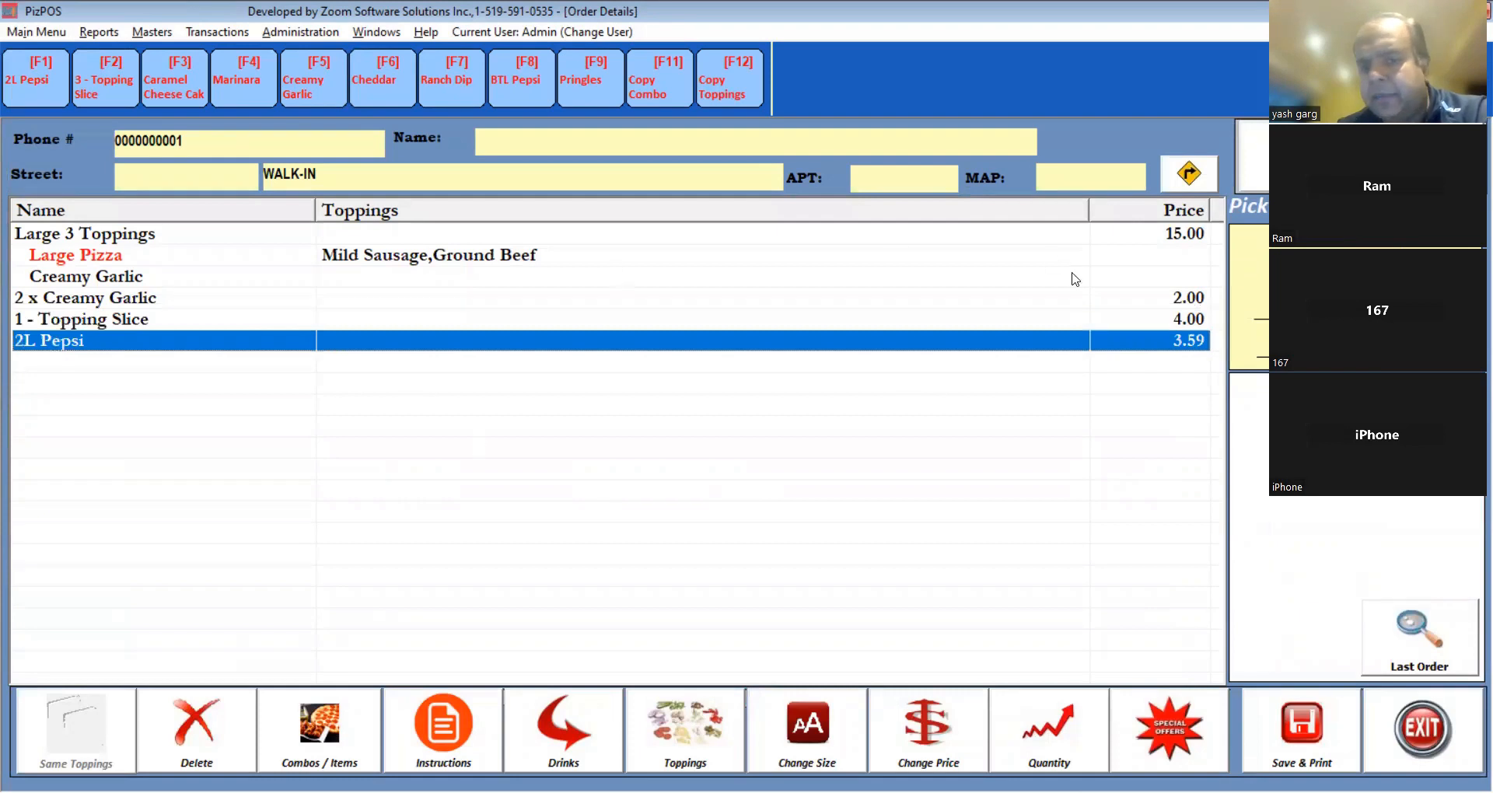
left_click(1281, 741)
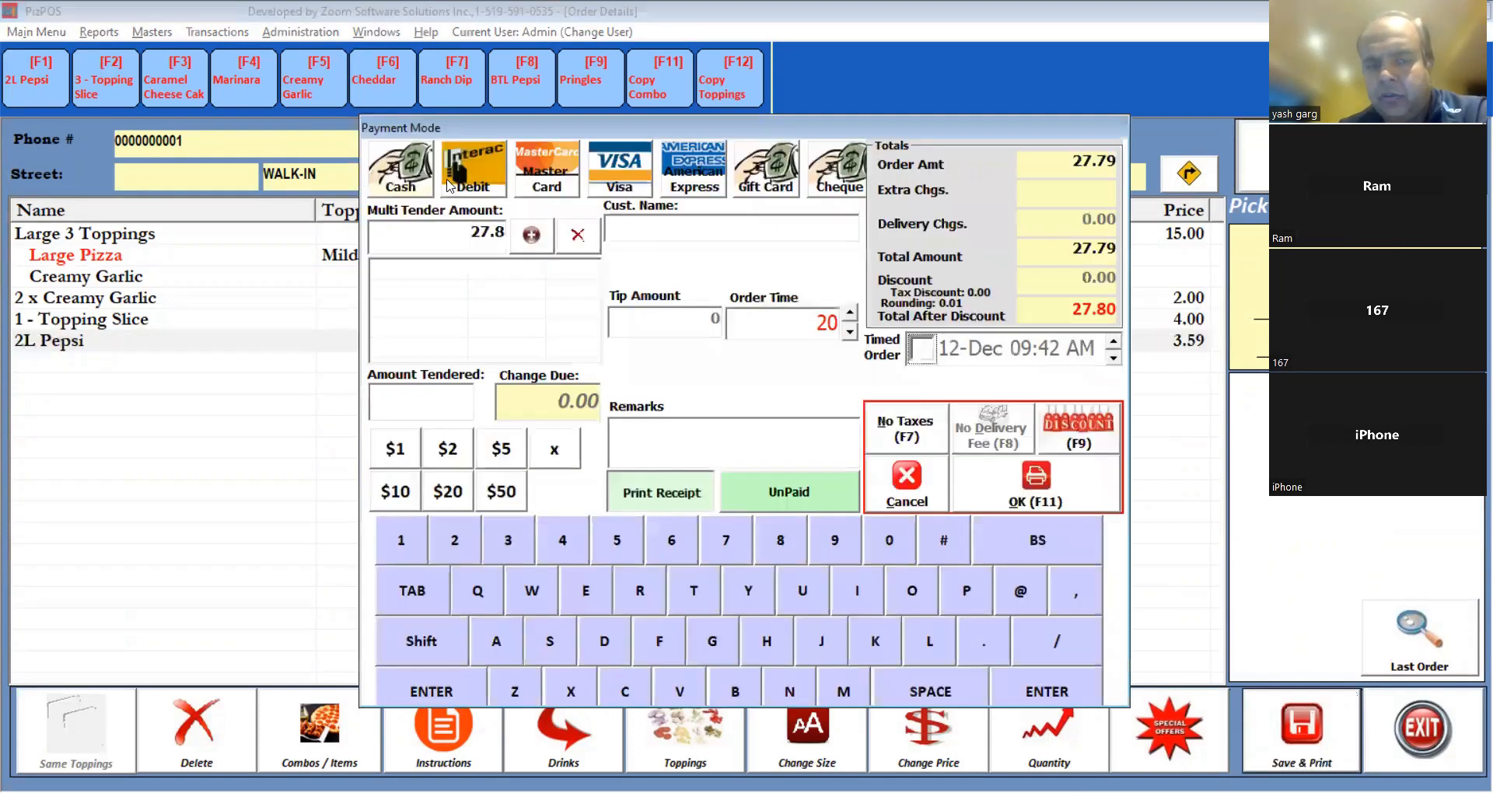
type("re")
key("BackSpace")
key("BackSpace")
key("BackSpace")
key("BackSpace")
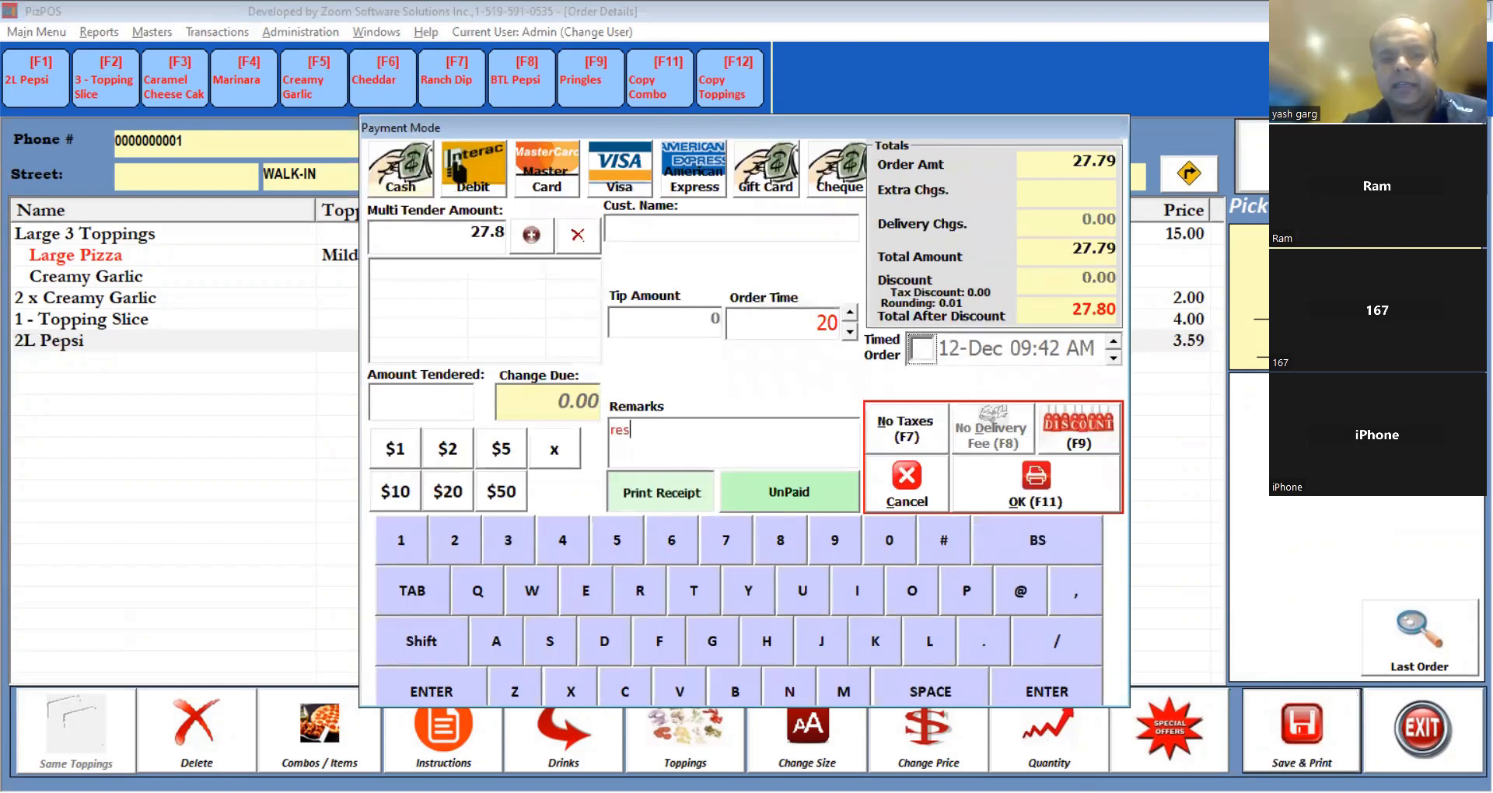
type("test order")
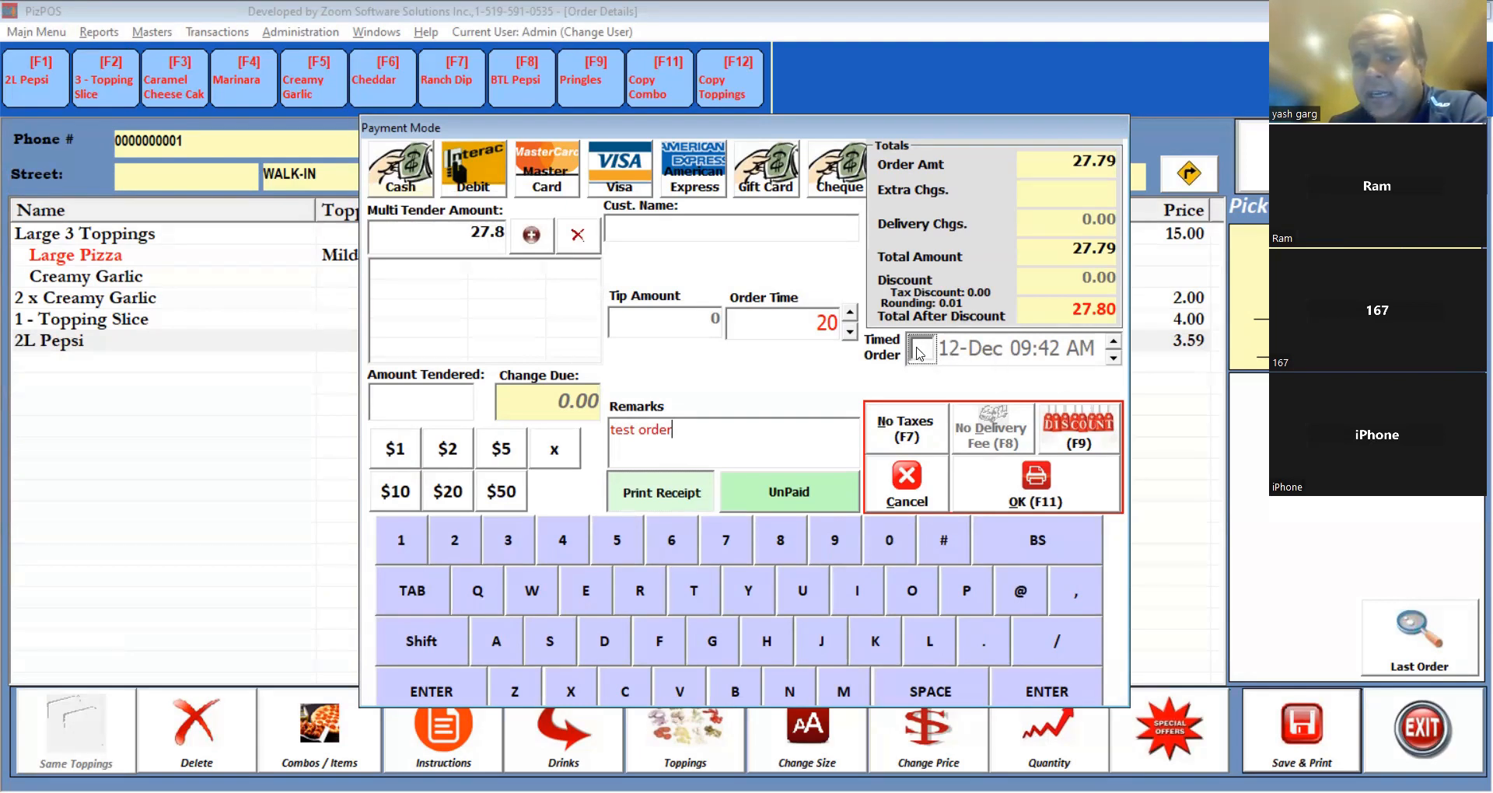
Try a 13-Dec 11 AM timed order, then revert to untimed and finalize the payment.
left_click(923, 351)
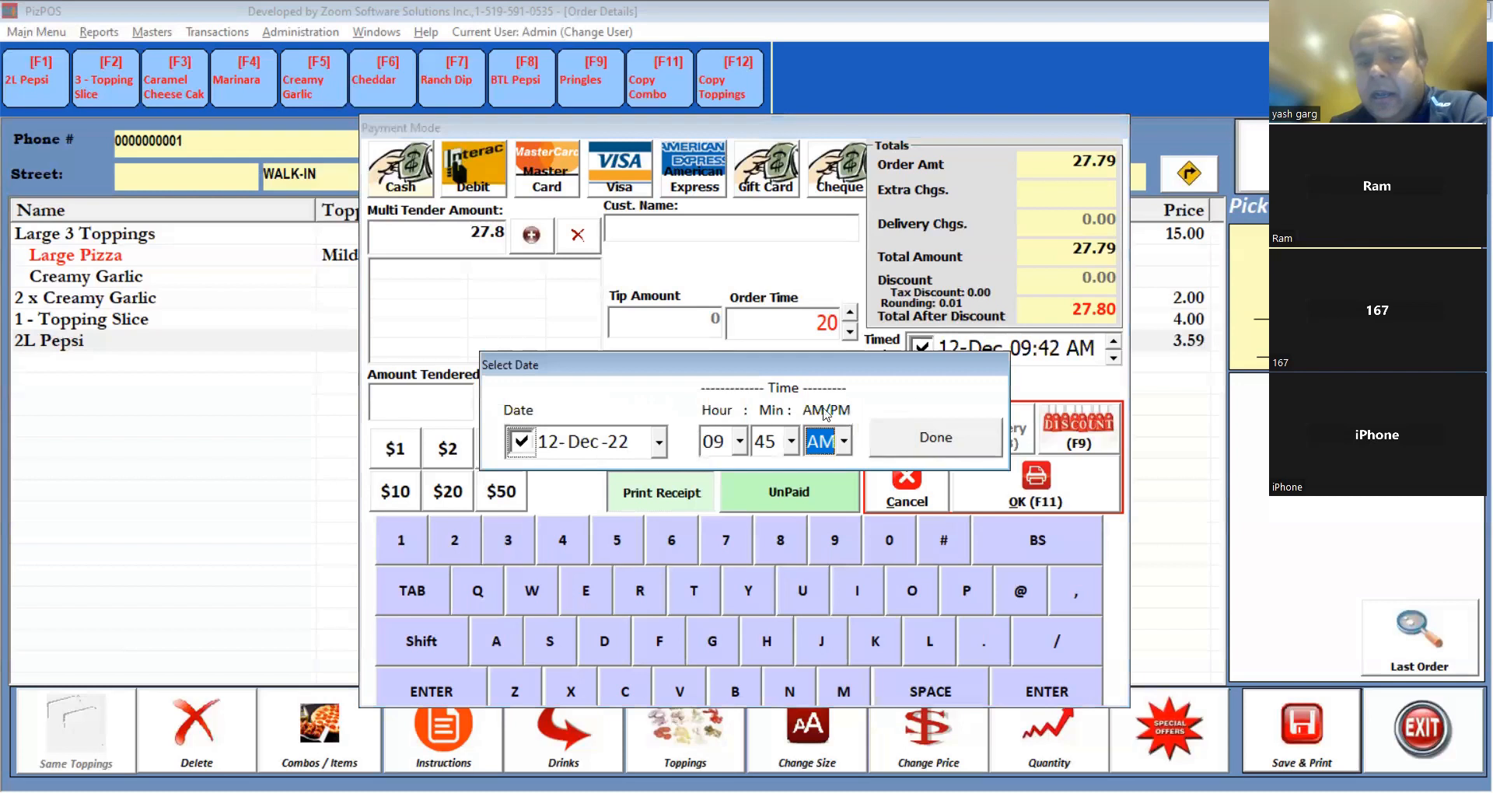
left_click(657, 444)
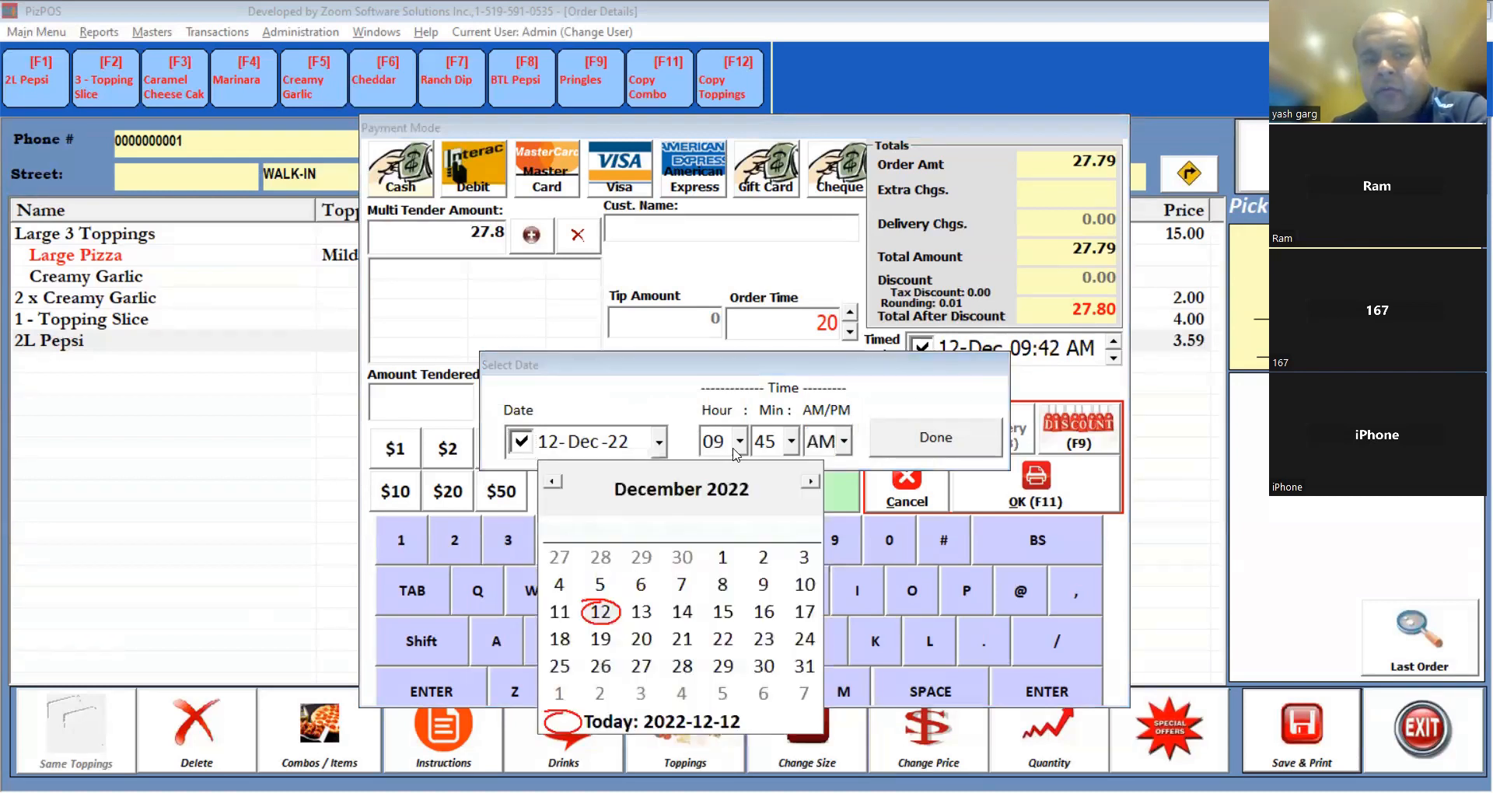
left_click(641, 612)
left_click(739, 441)
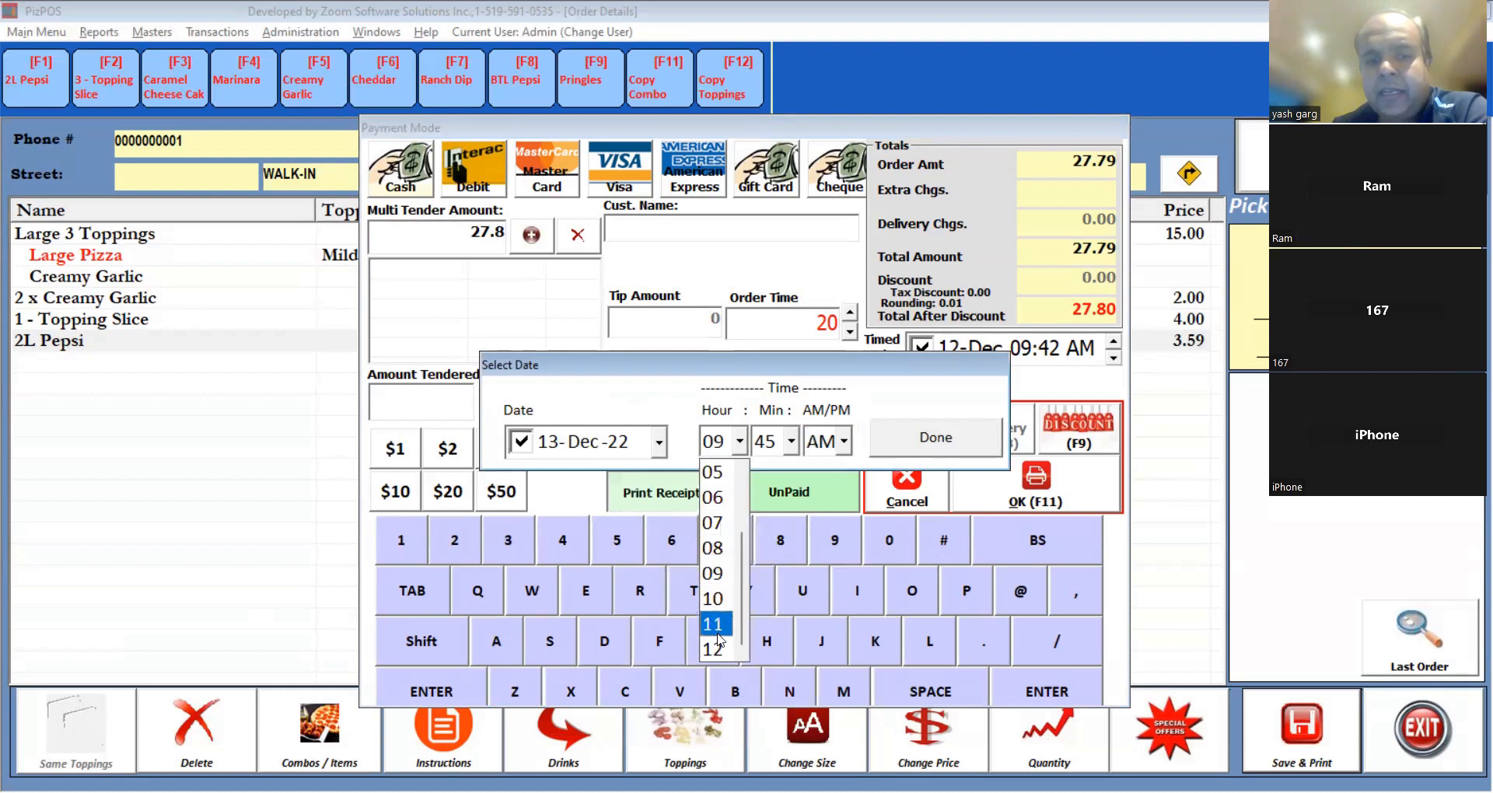
left_click(716, 624)
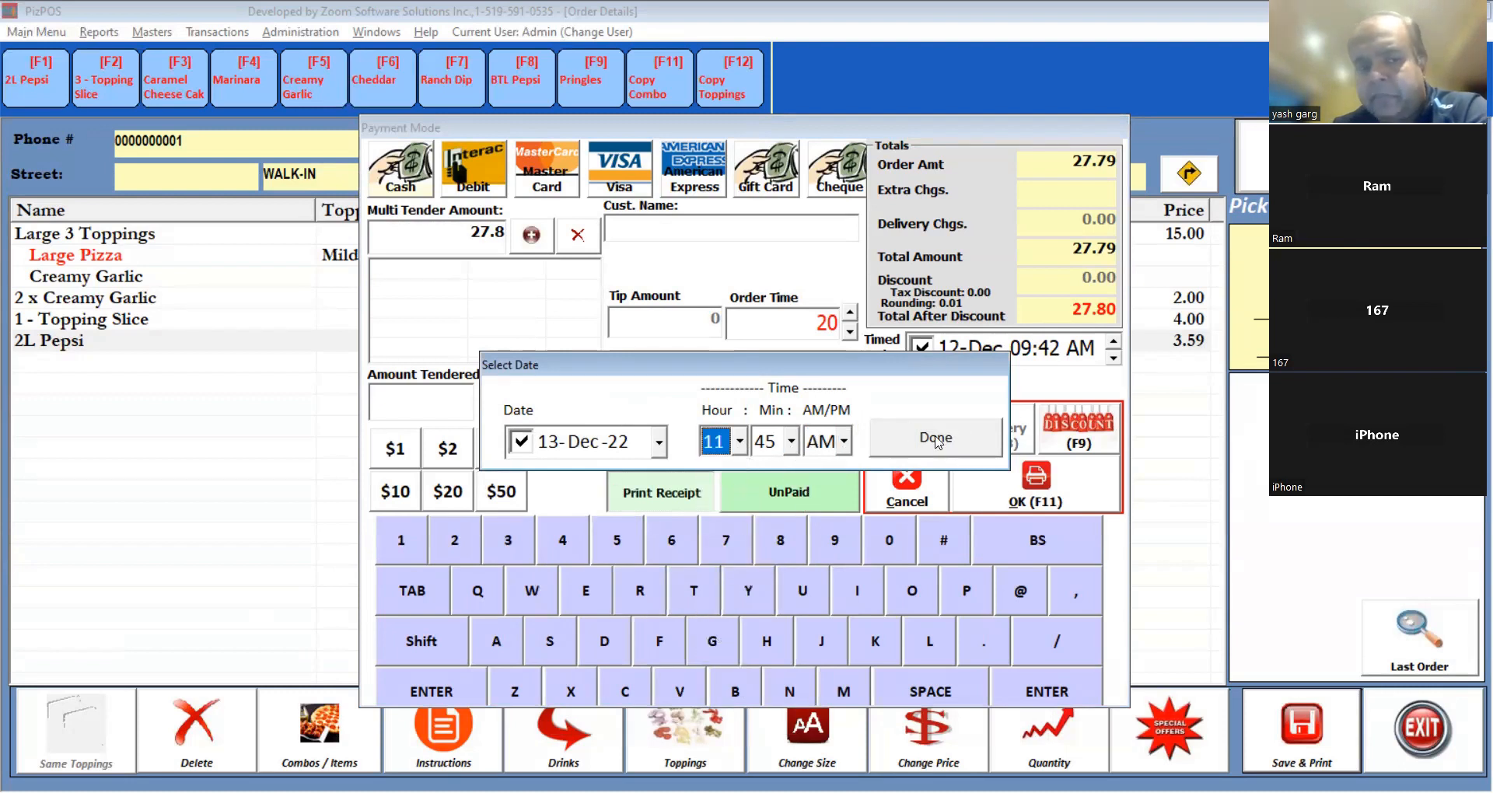
left_click(937, 440)
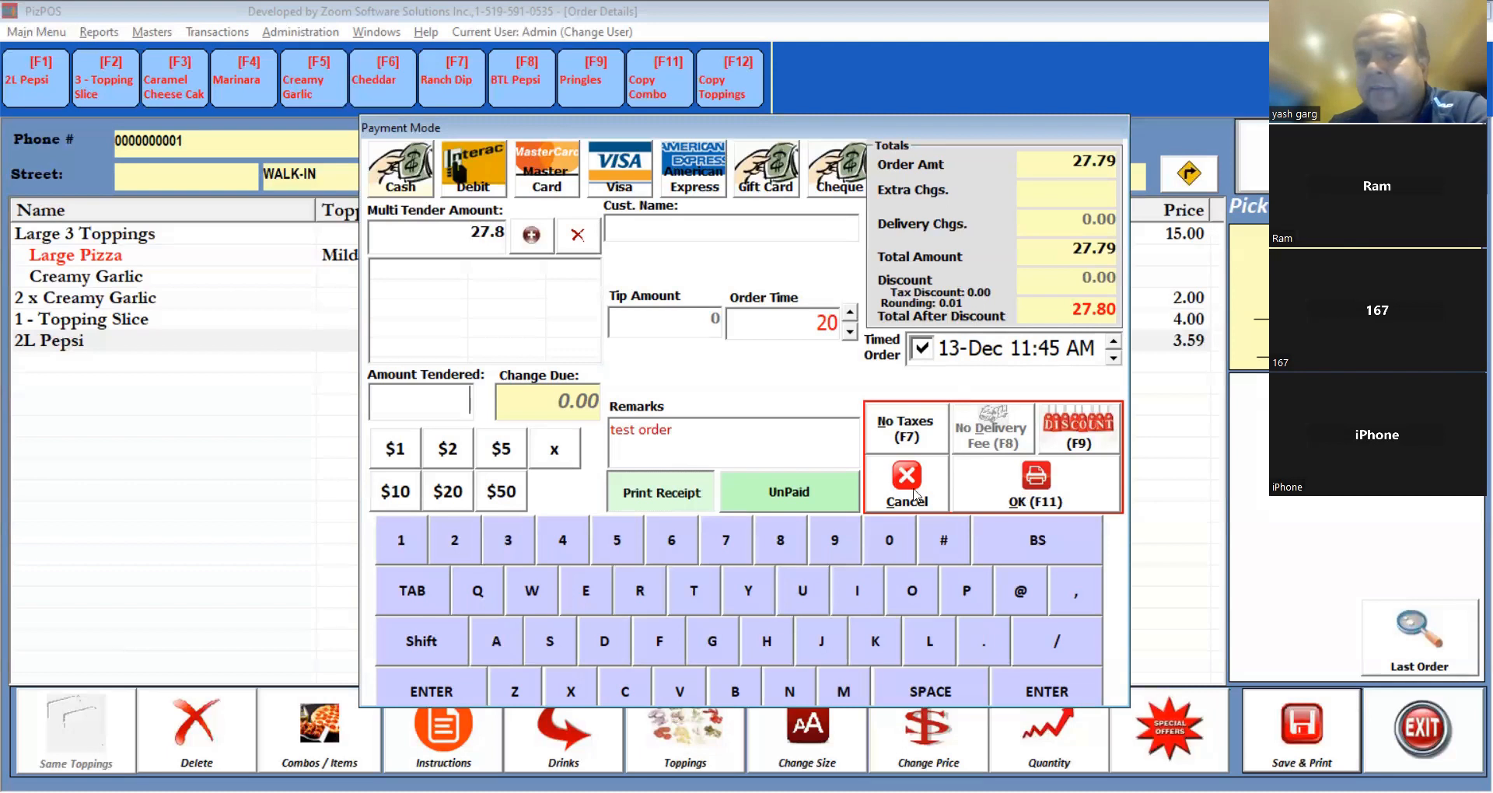
left_click(923, 351)
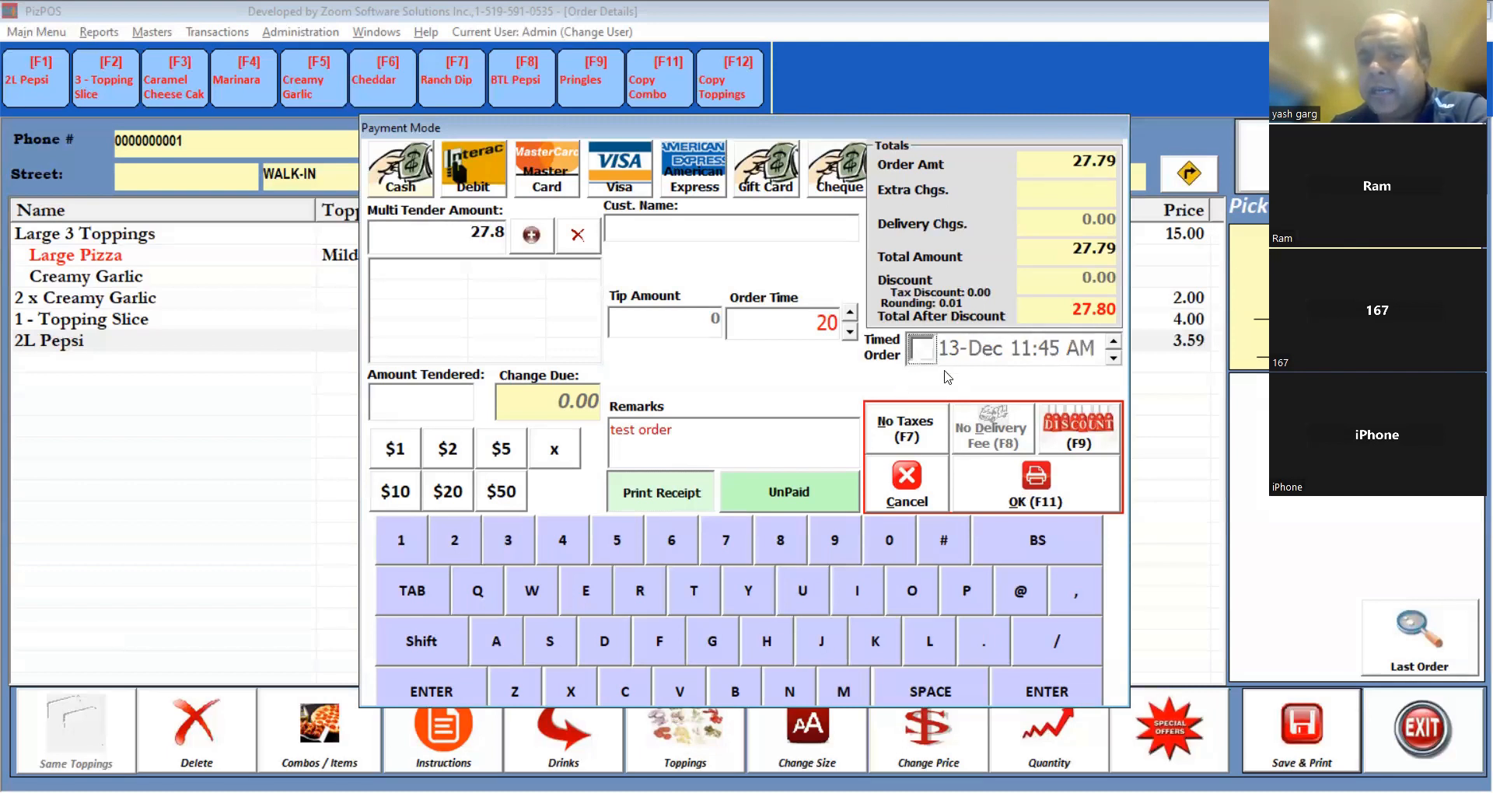
left_click(1033, 492)
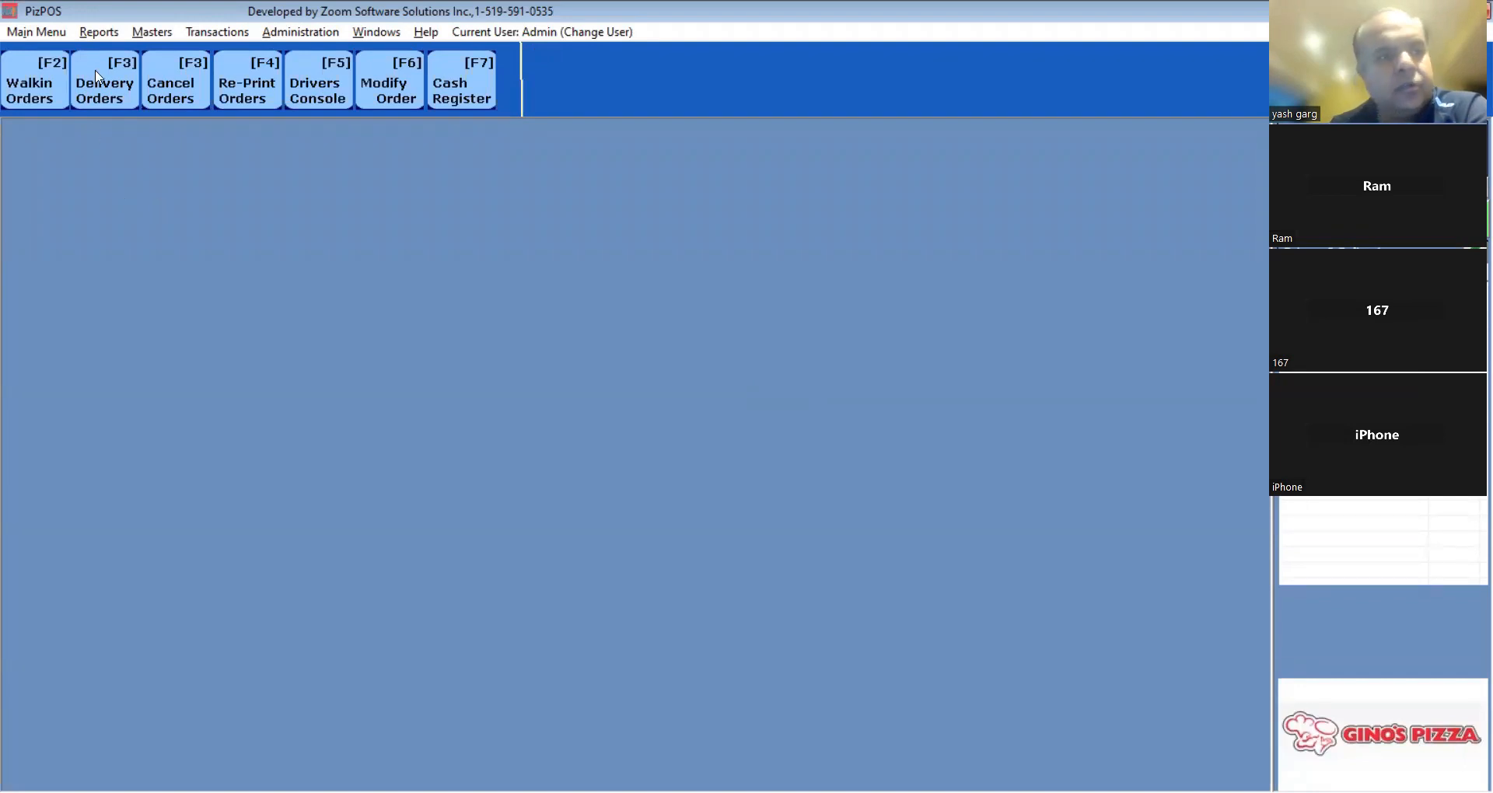
left_click(112, 34)
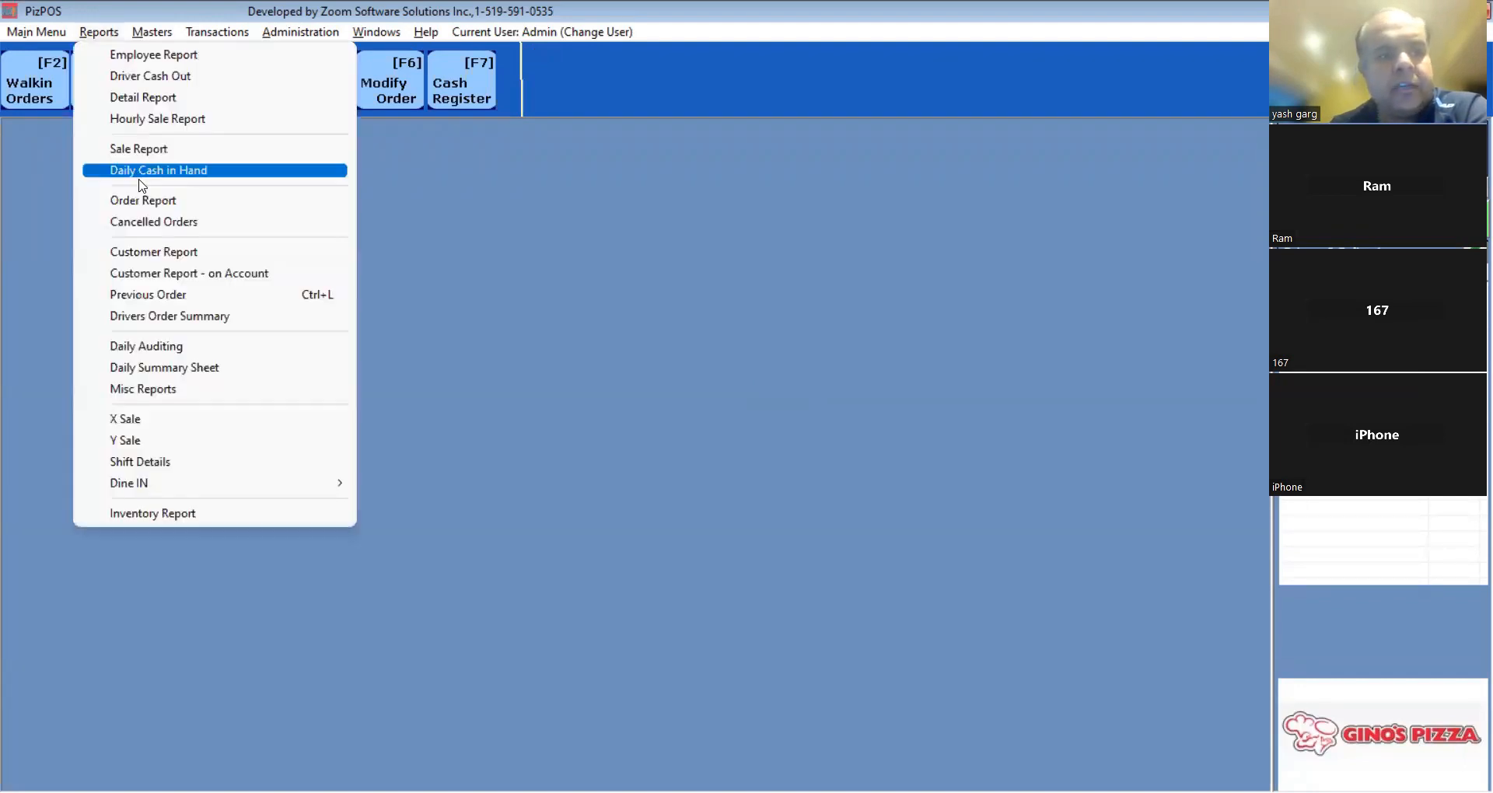
left_click(176, 147)
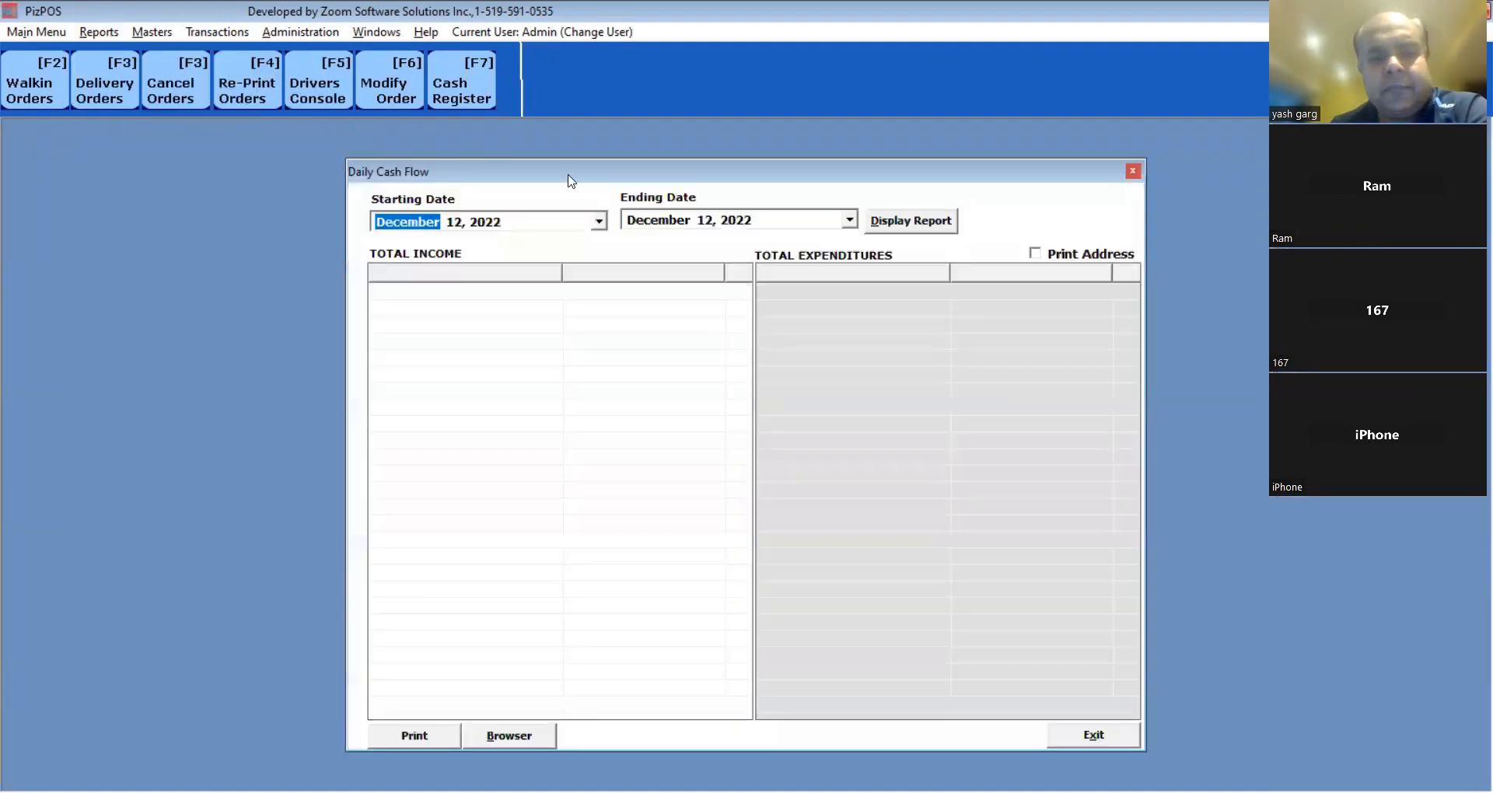
left_click(921, 227)
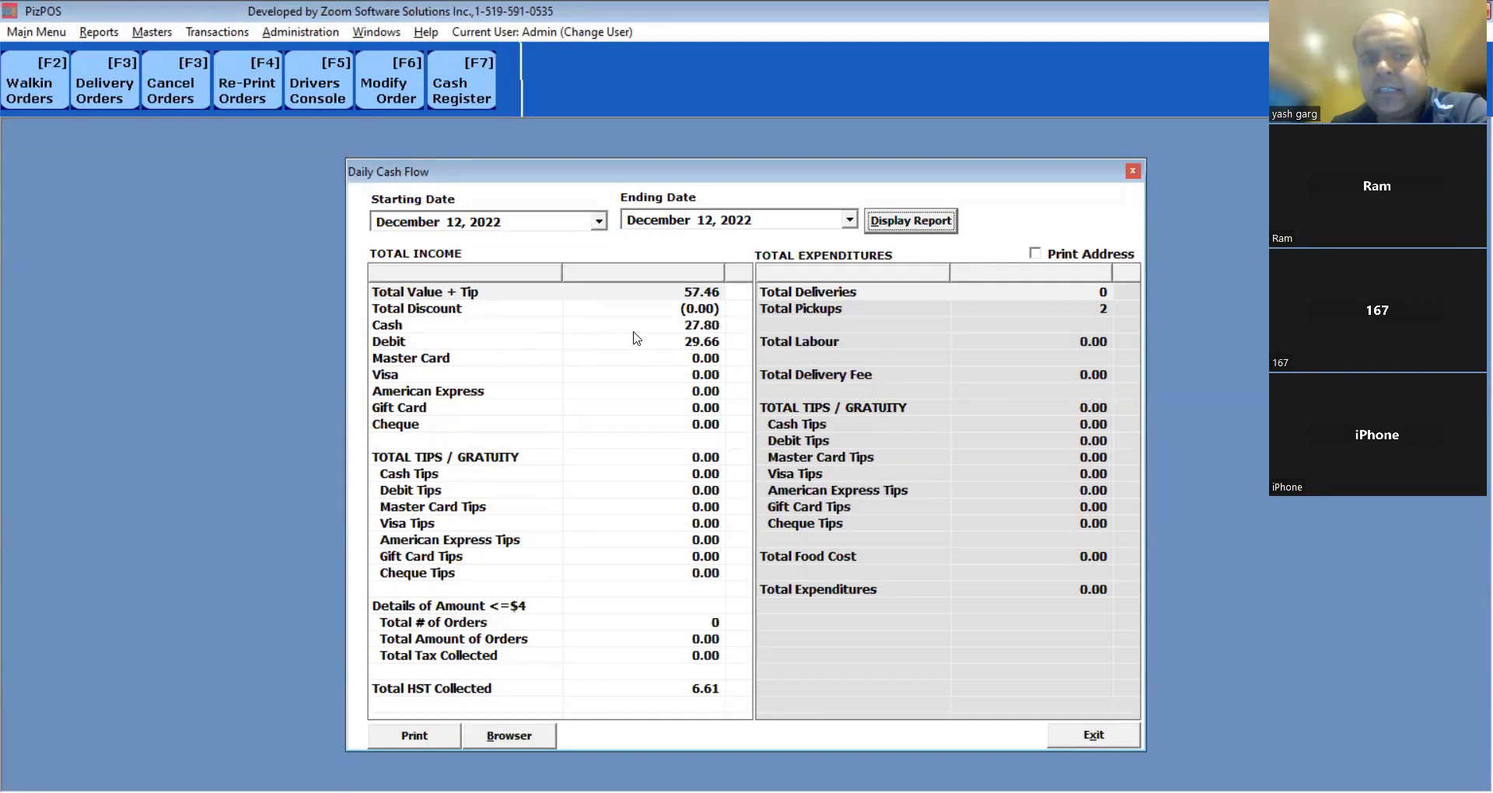
left_click(696, 330)
left_click(701, 344)
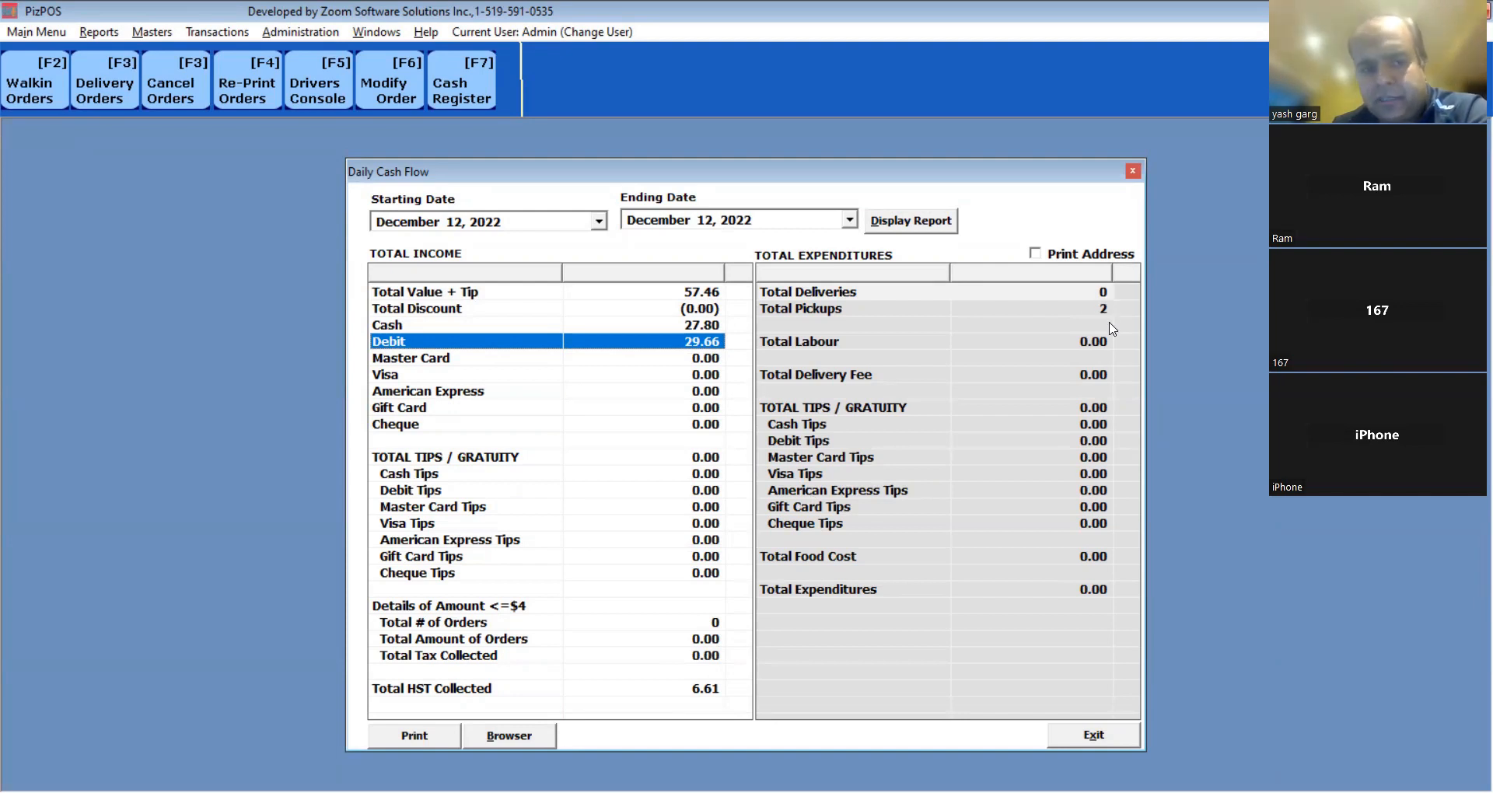
left_click(1133, 171)
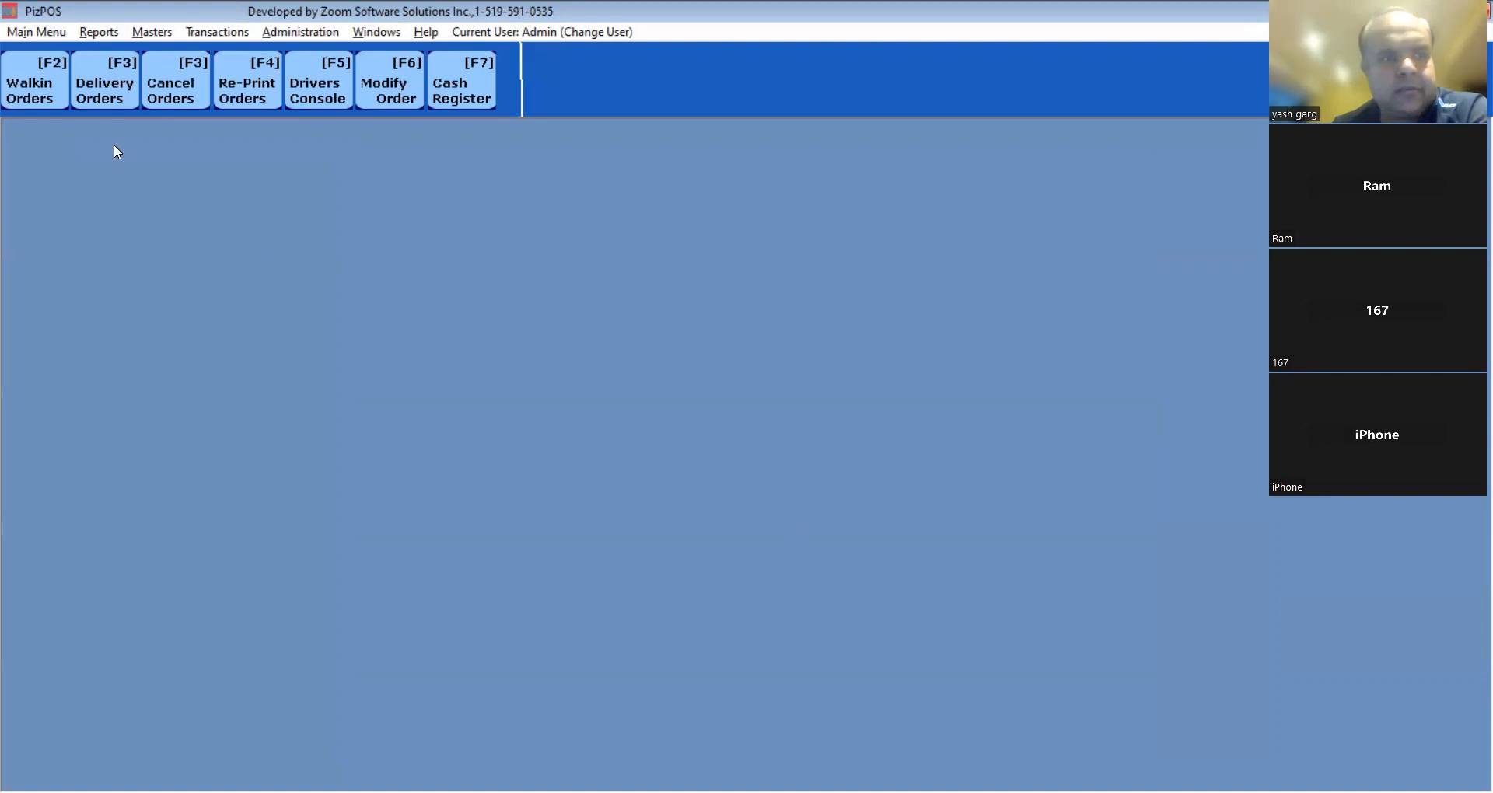
Look up the returning delivery customer by phone number and review their saved address.
left_click(116, 92)
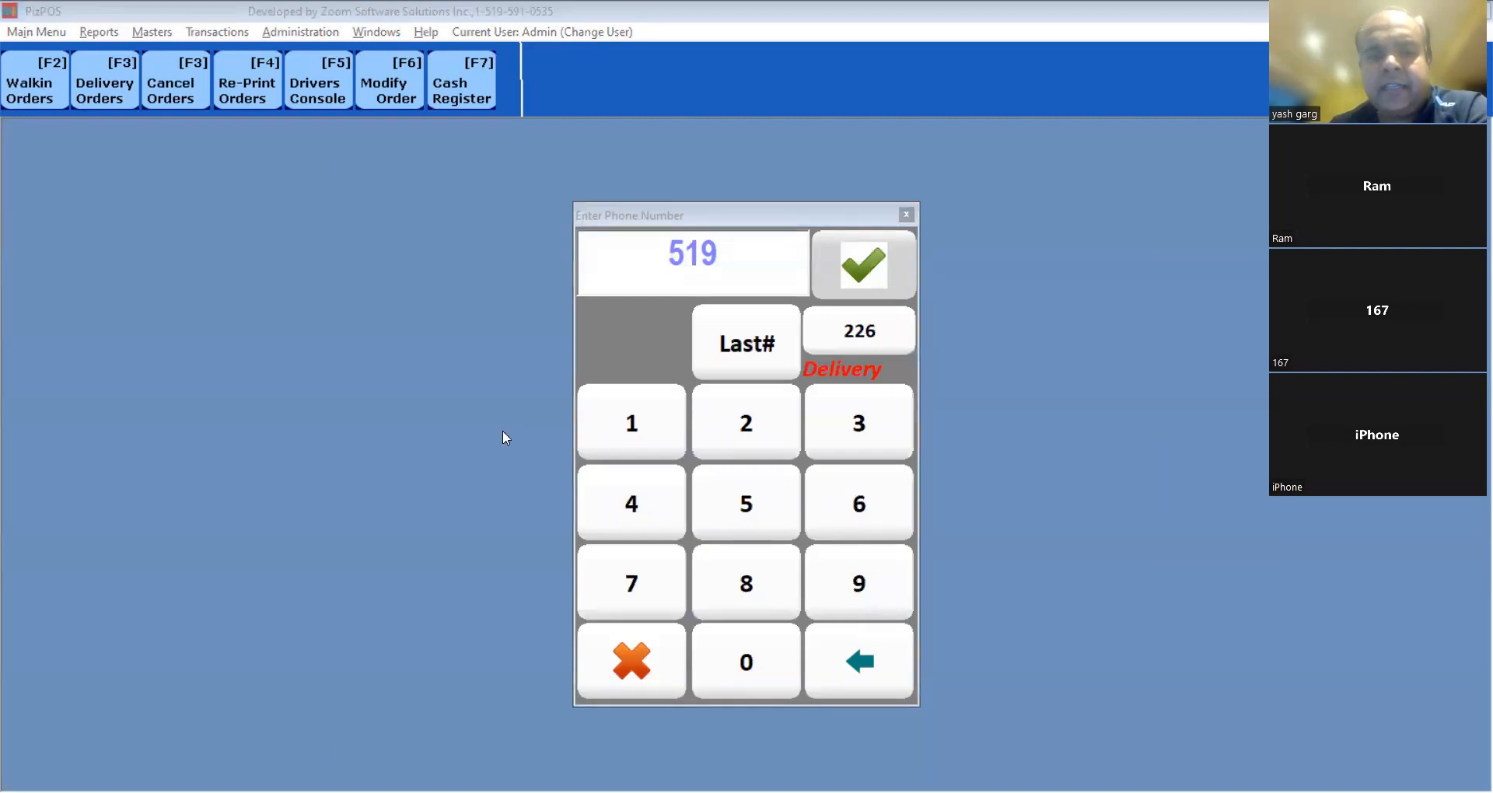
left_click(519, 276)
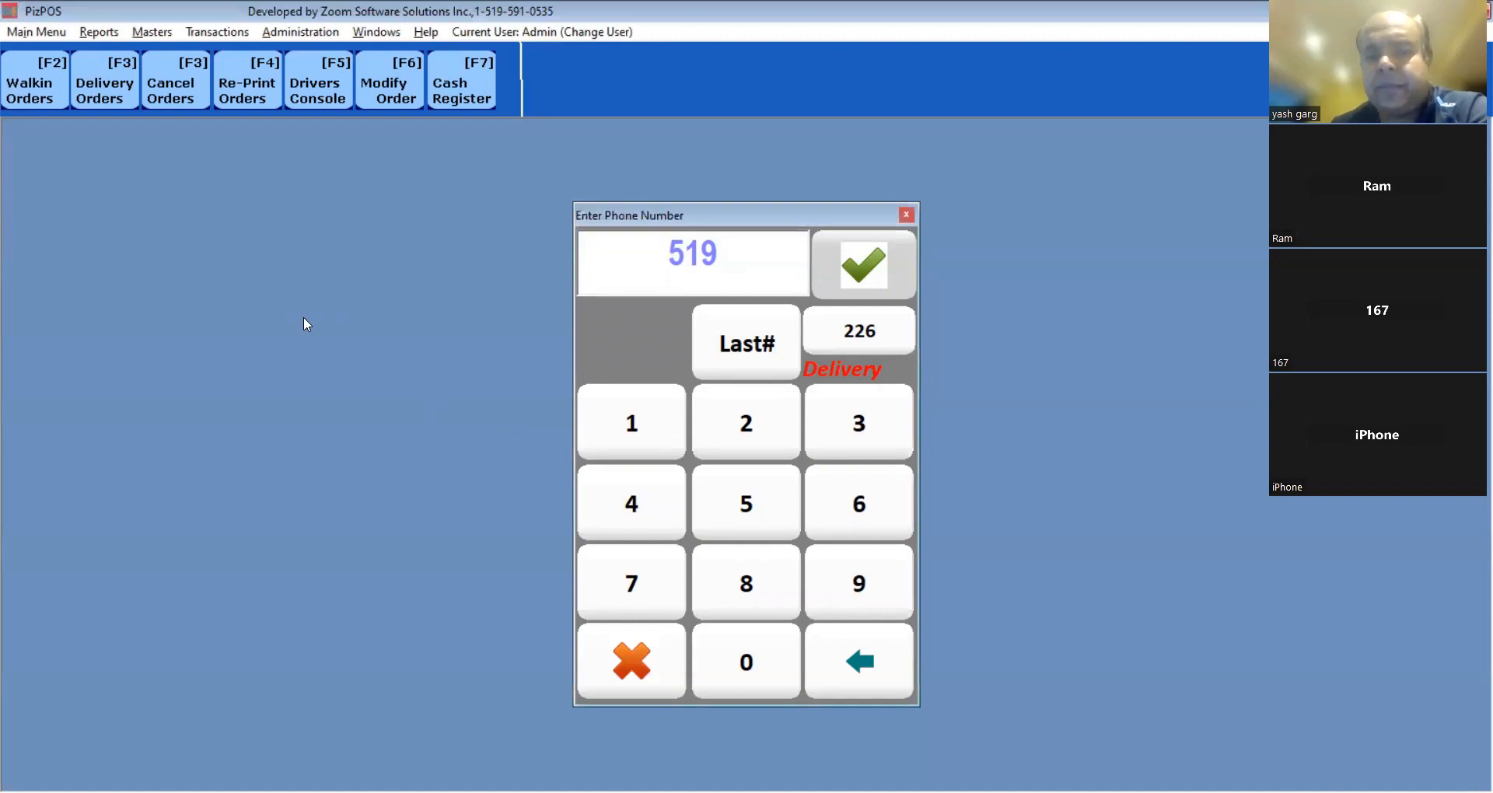
left_click(751, 263)
type("8888888")
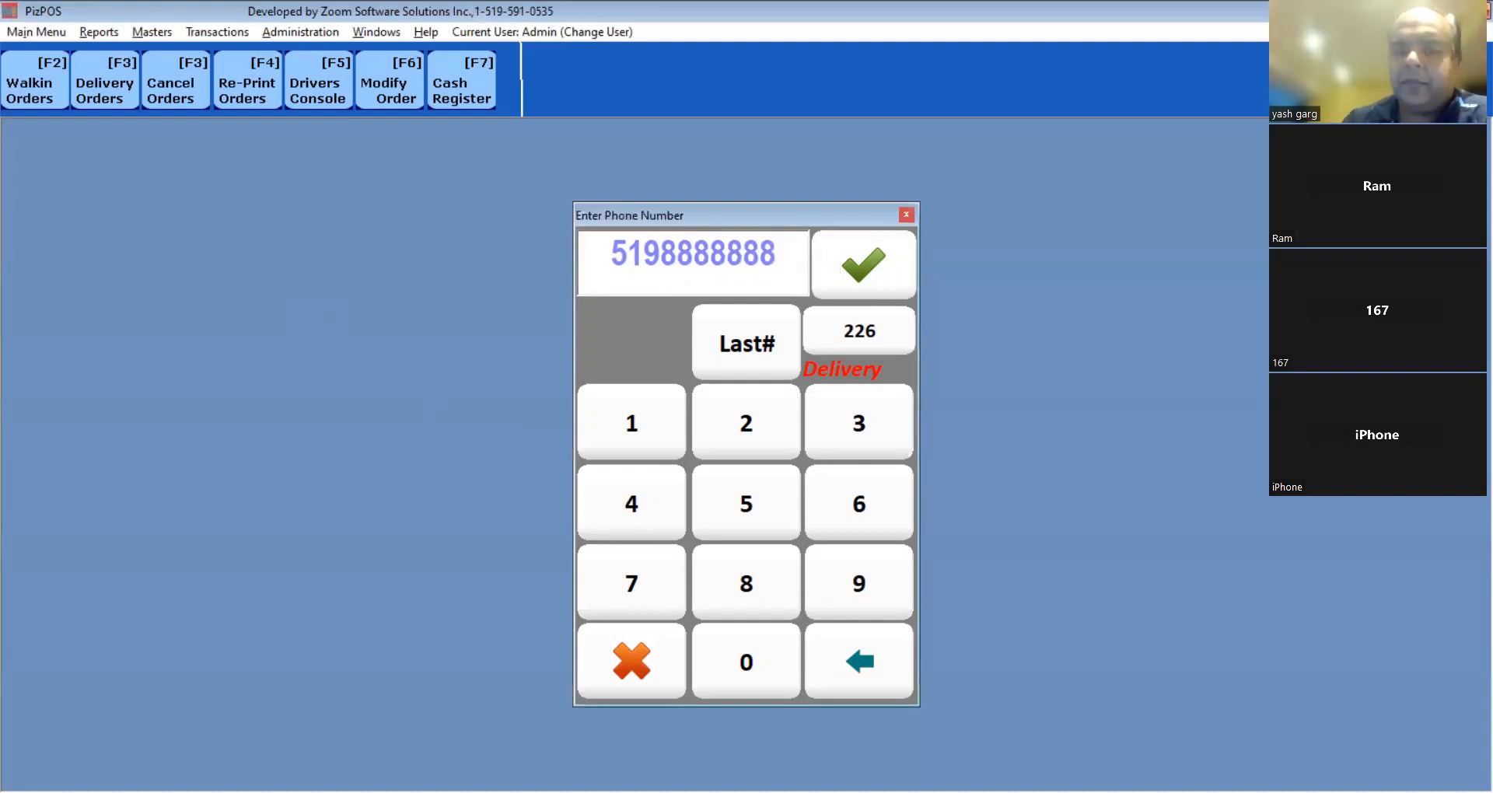
key("BackSpace")
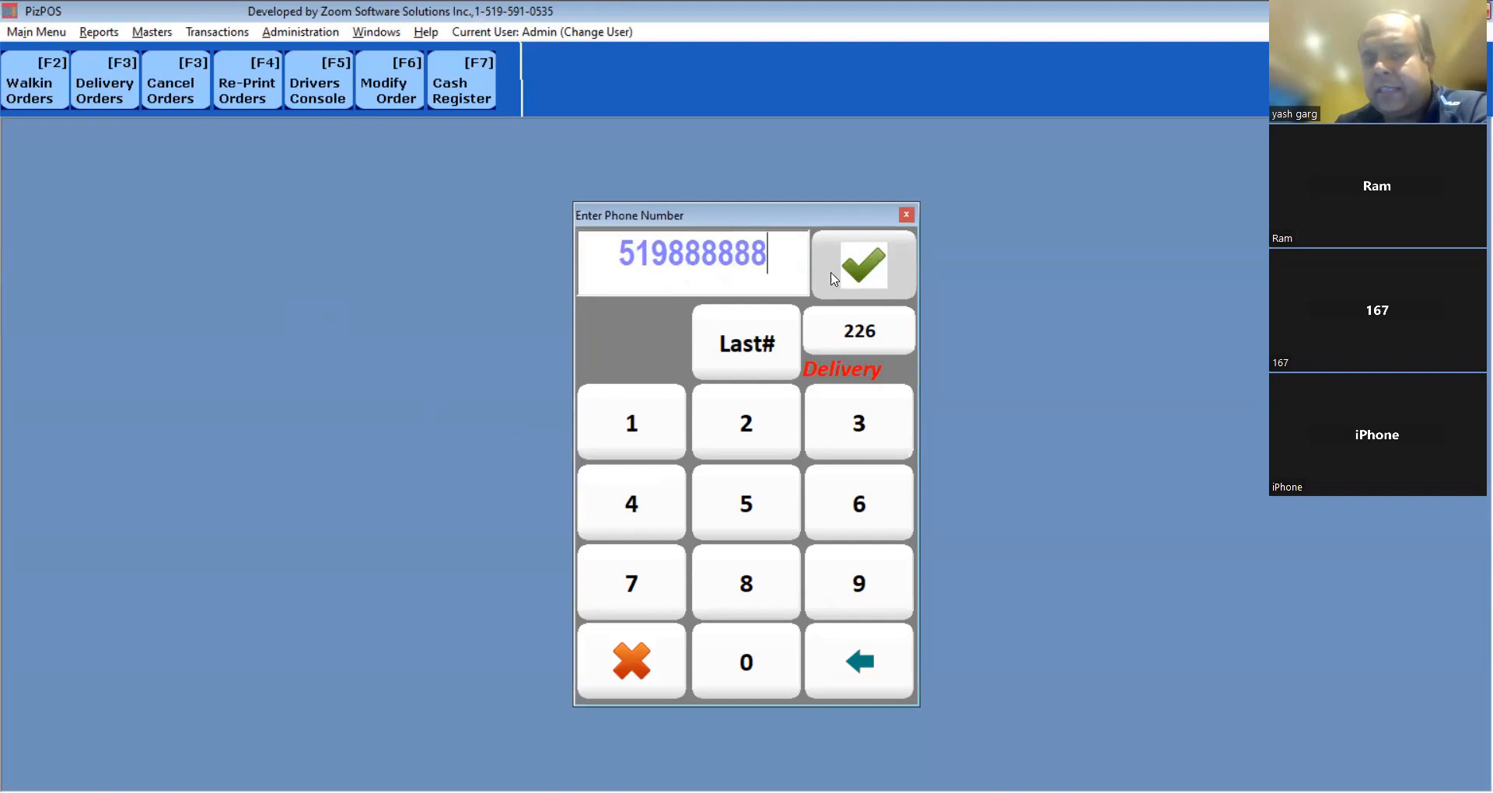
type("8")
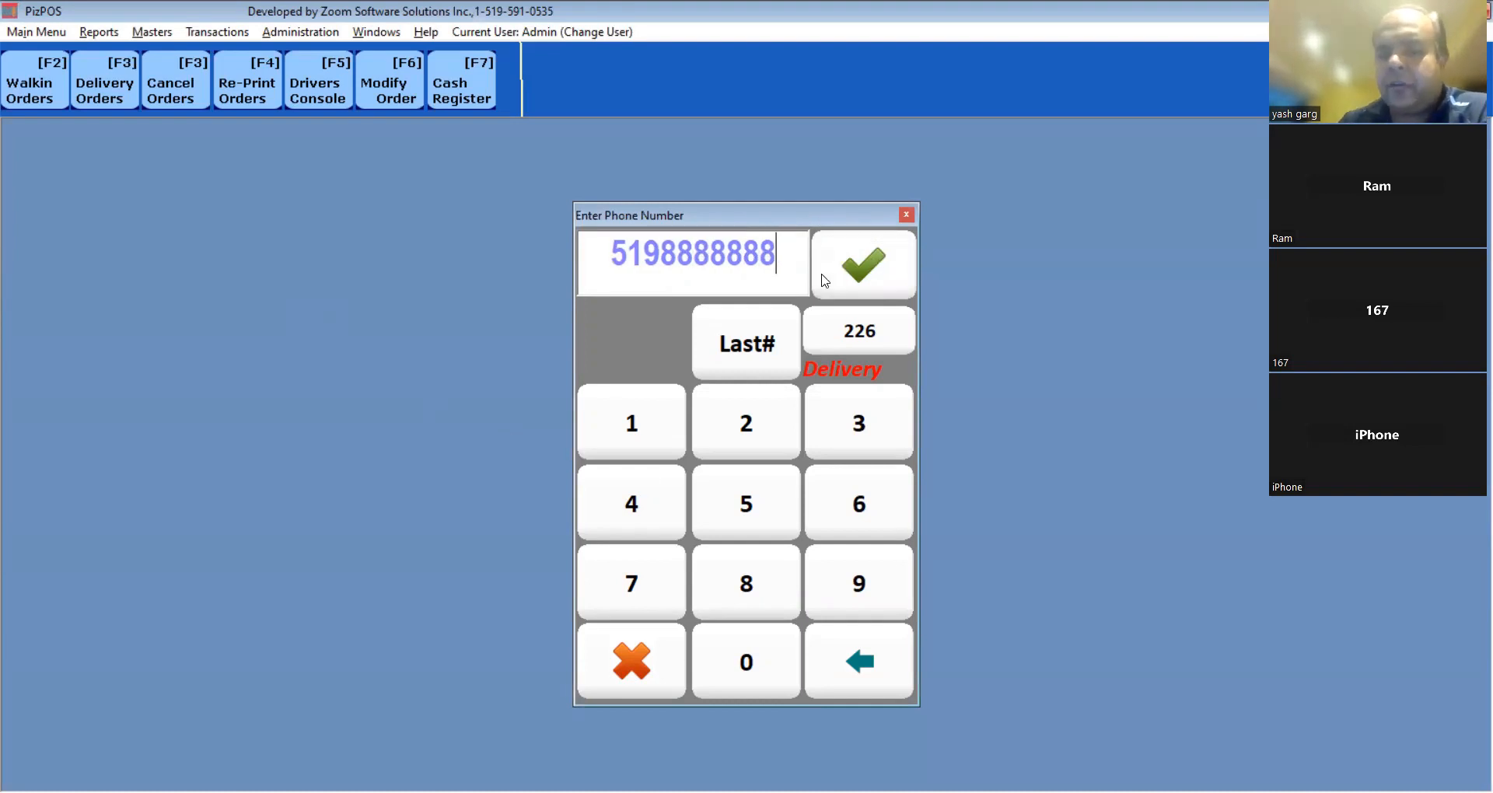
left_click(856, 268)
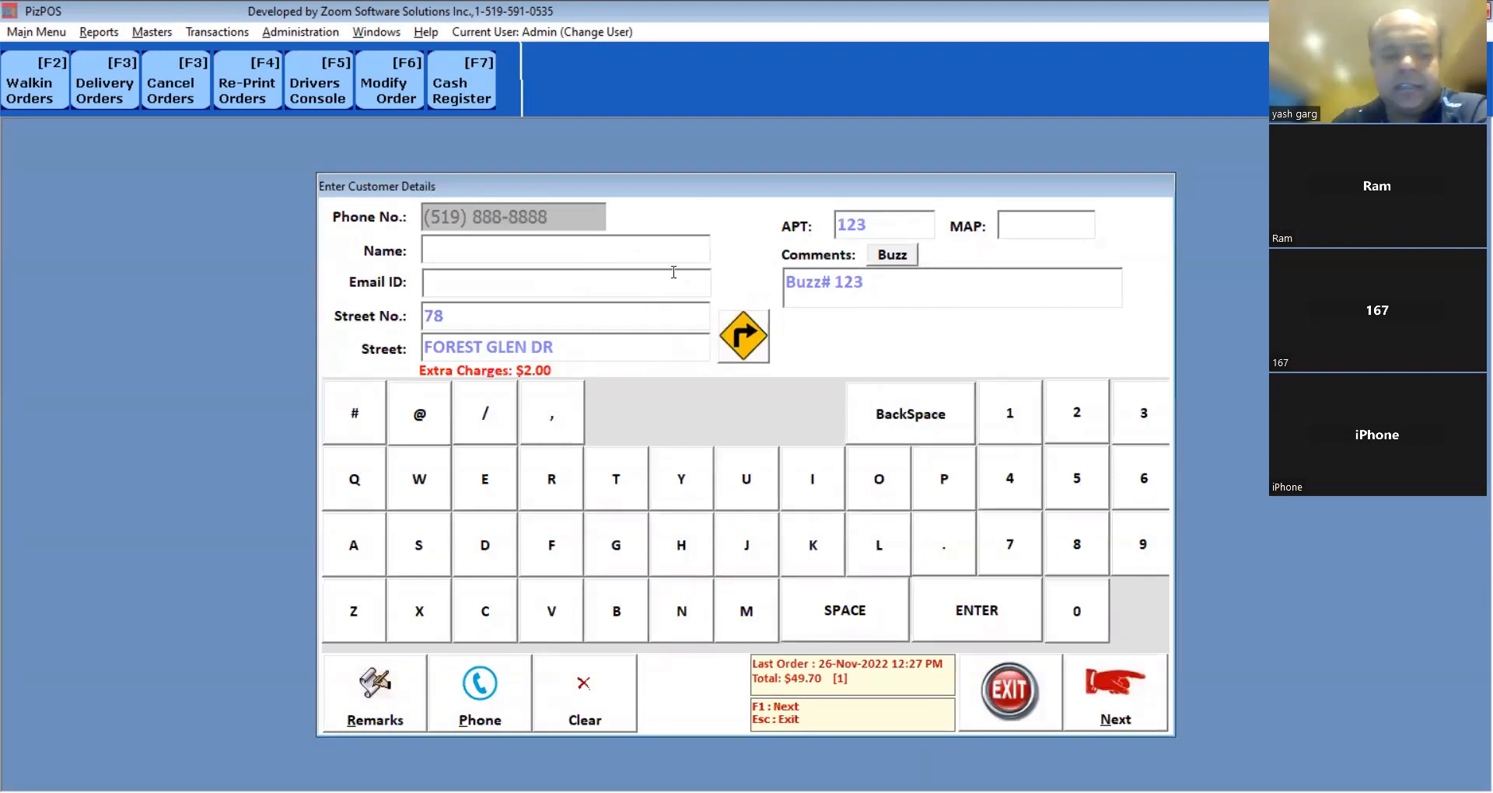
key("Escape")
Start a new delivery order for the new caller's phone number.
key("y")
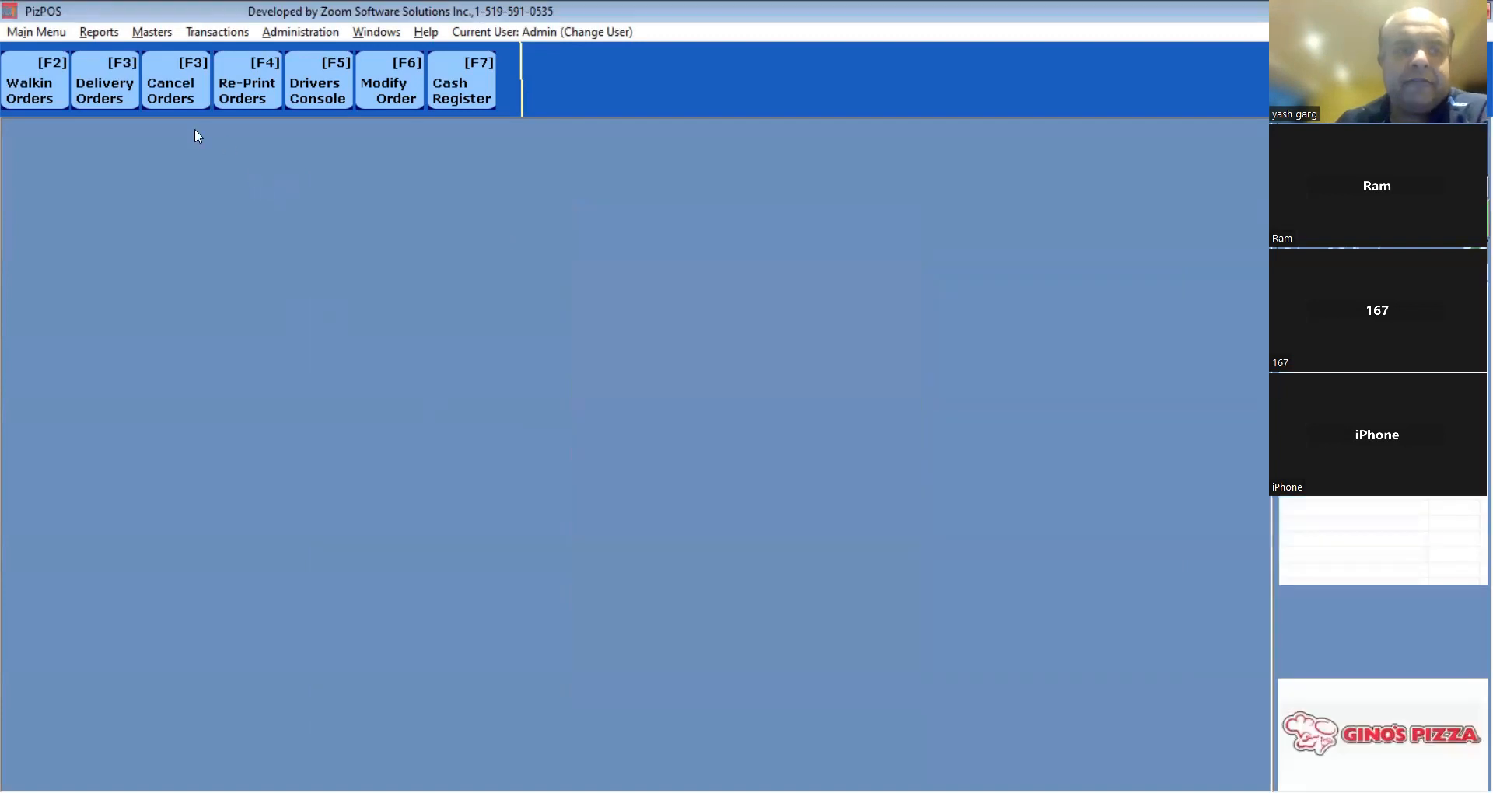
left_click(110, 94)
type("6666666")
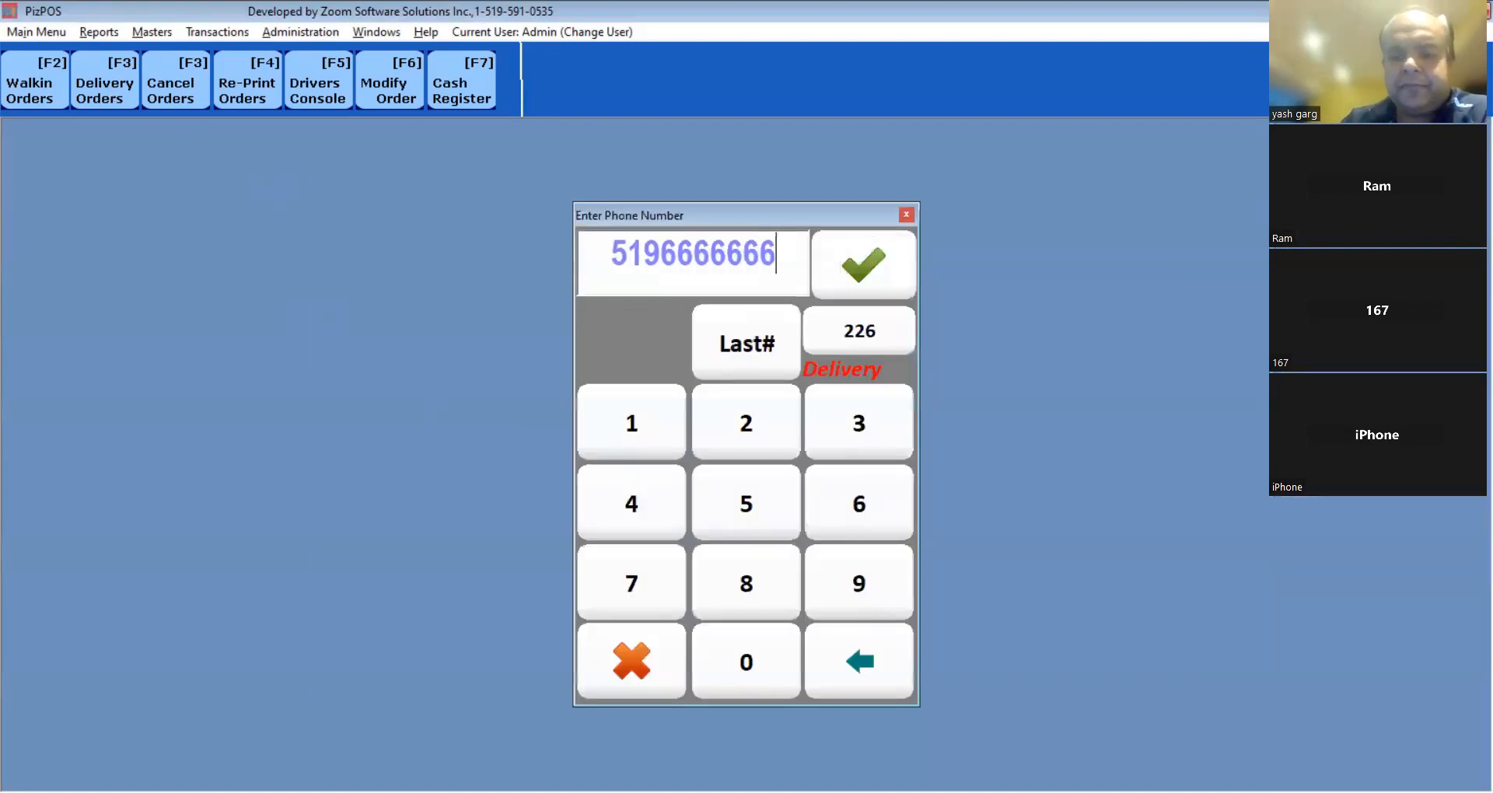
key("Return")
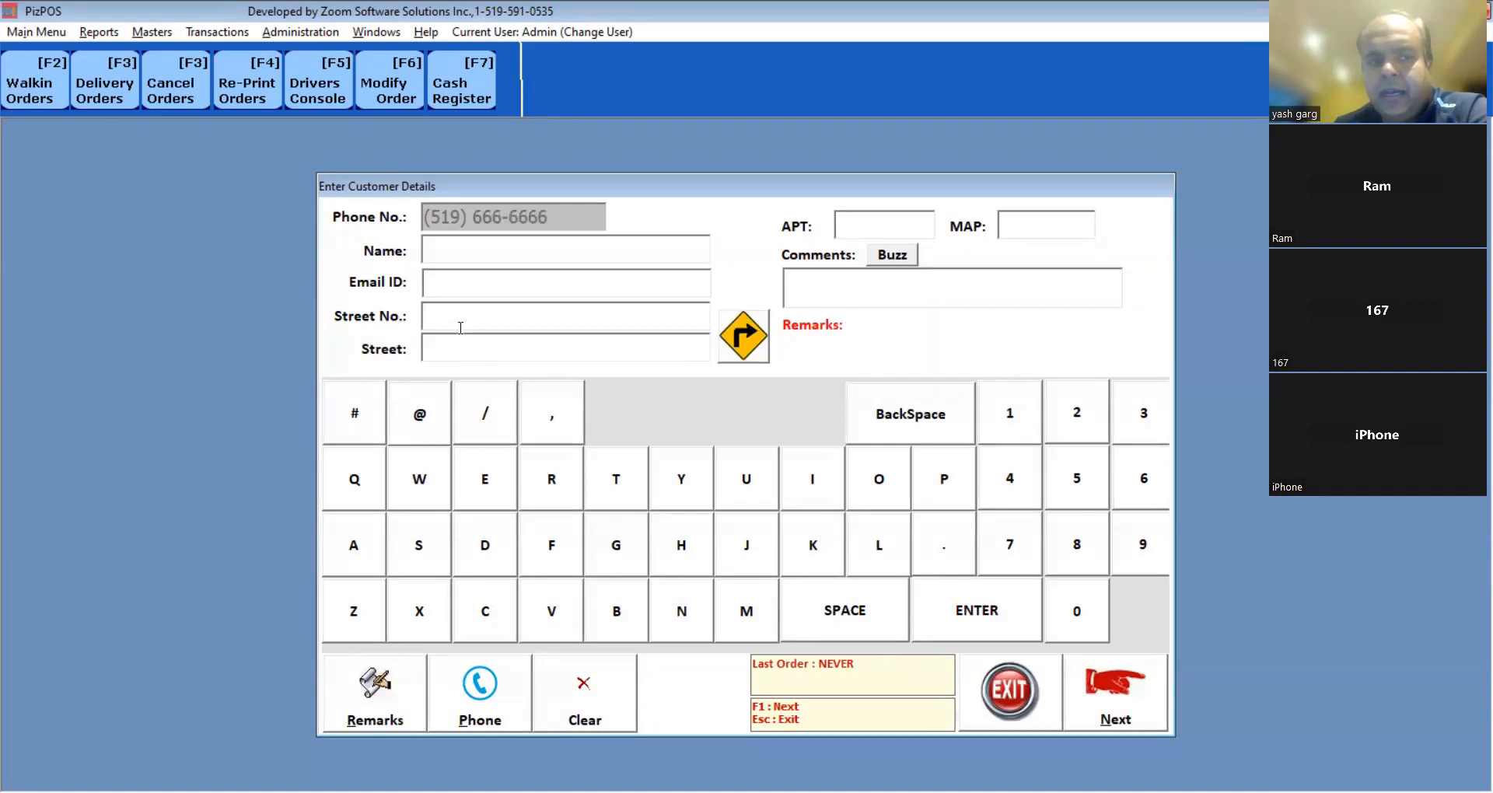
left_click(1137, 719)
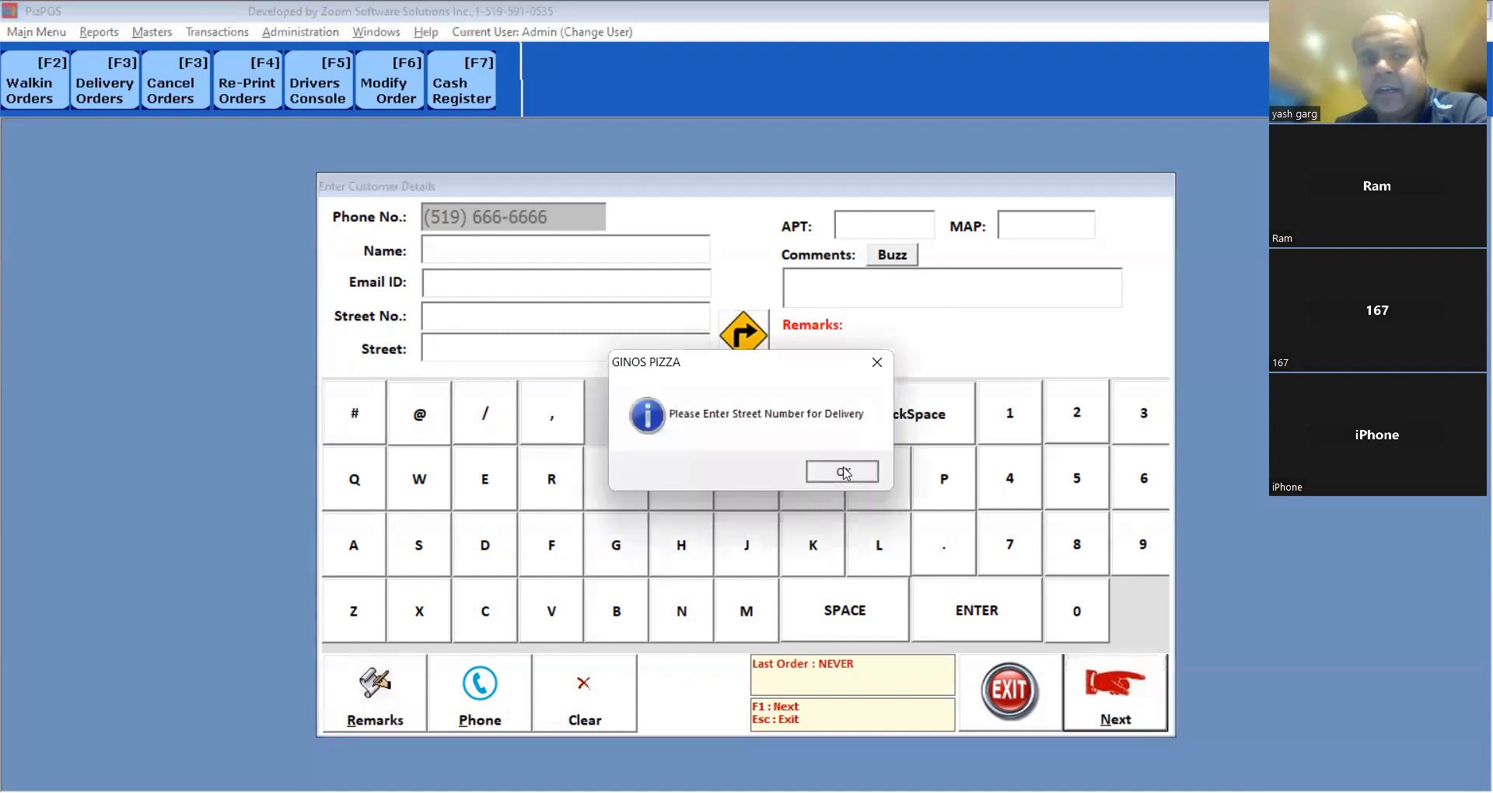
key("Return")
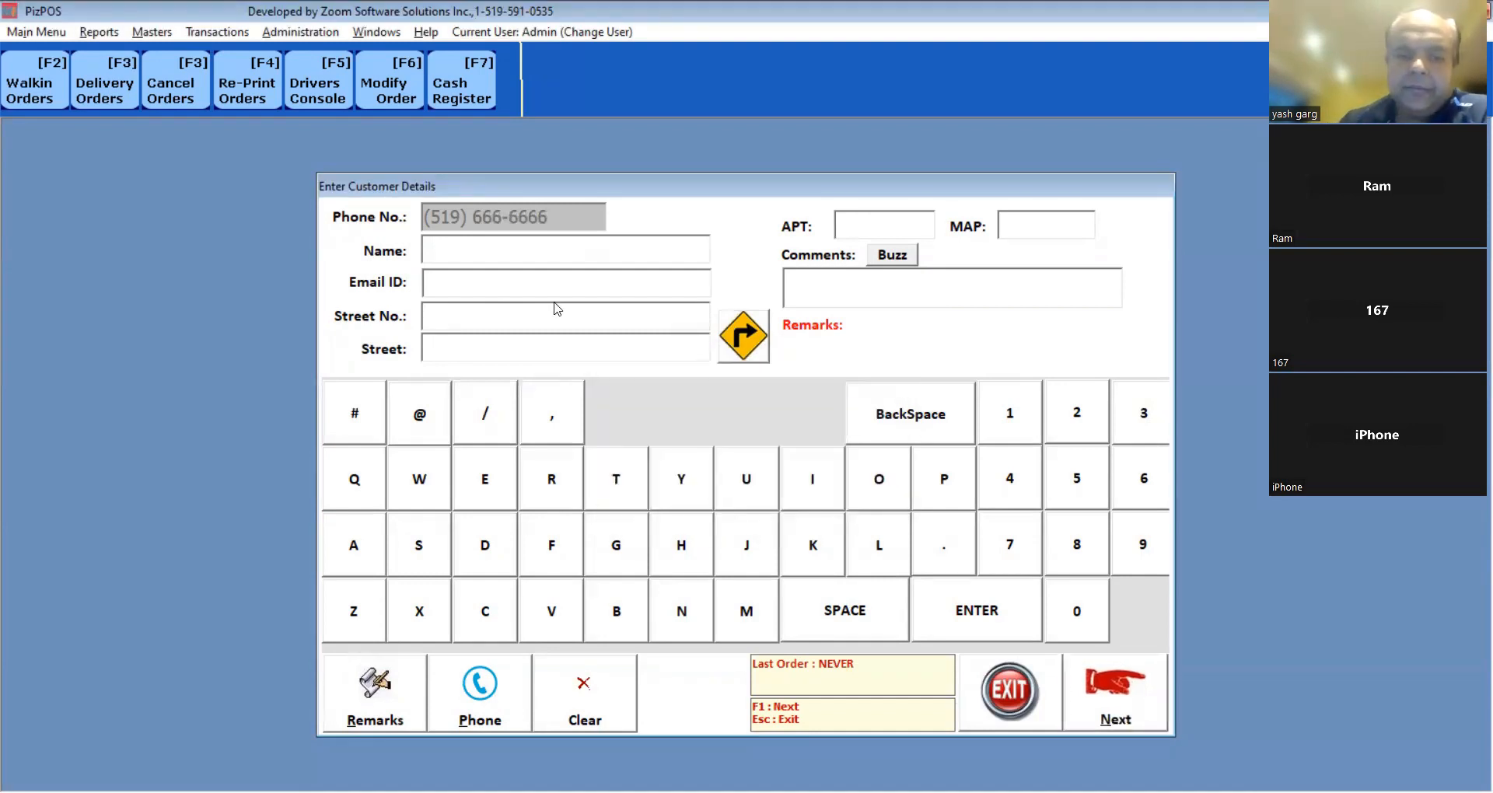
left_click(527, 344)
type("fo")
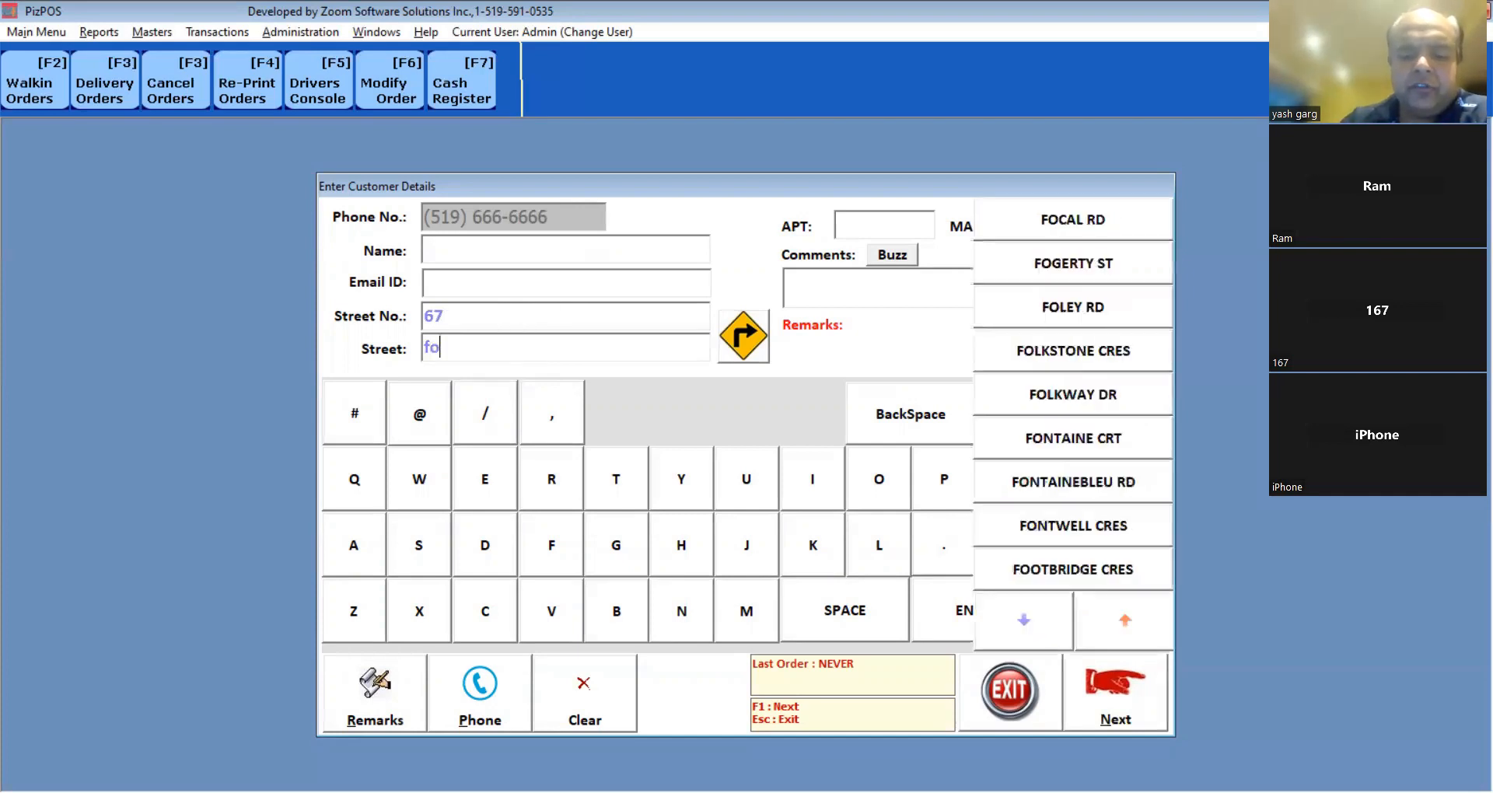
type("r")
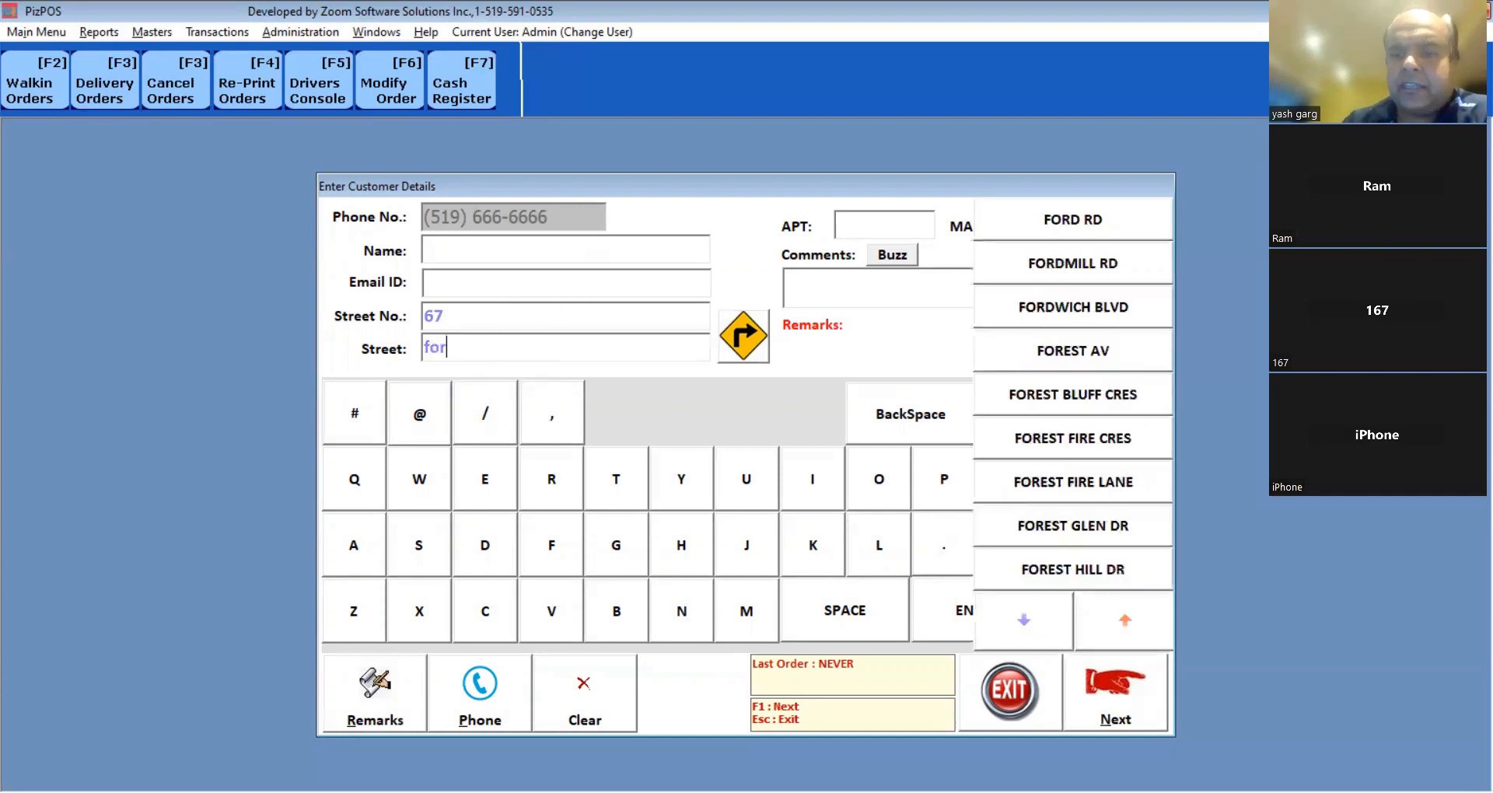
left_click(1075, 310)
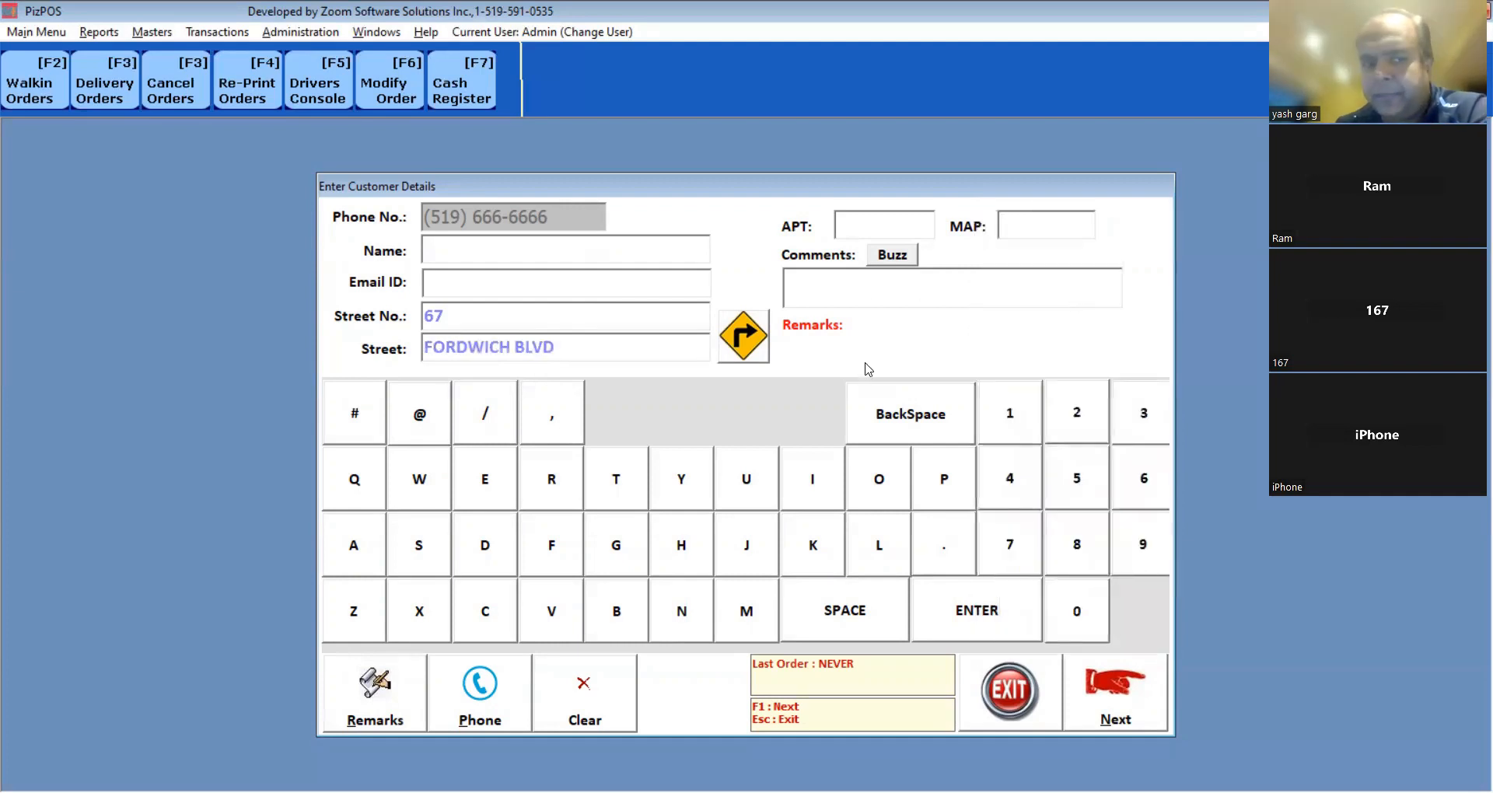
left_click(742, 344)
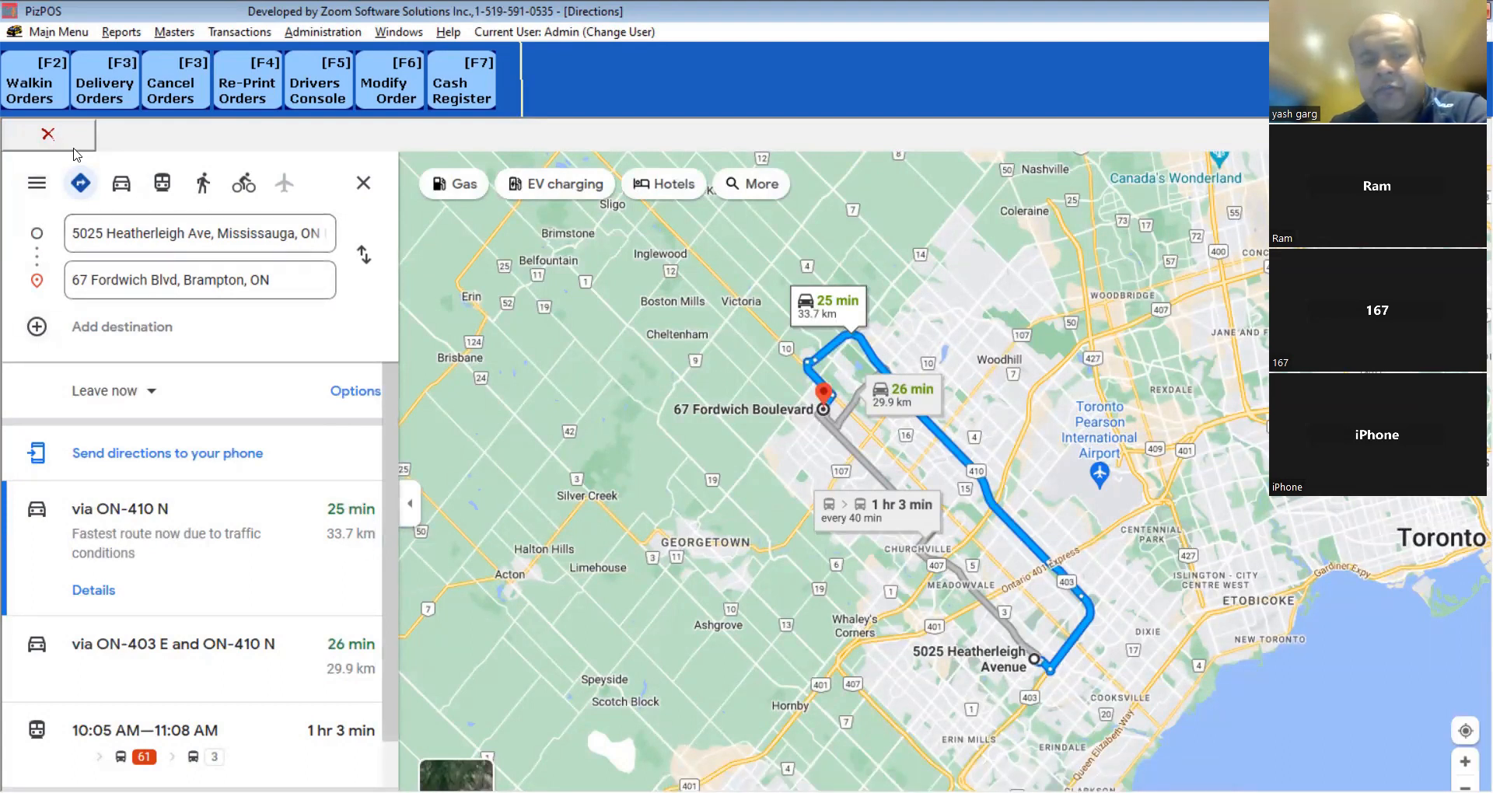
Close the Directions map to return to the Enter Customer Details form.
left_click(49, 139)
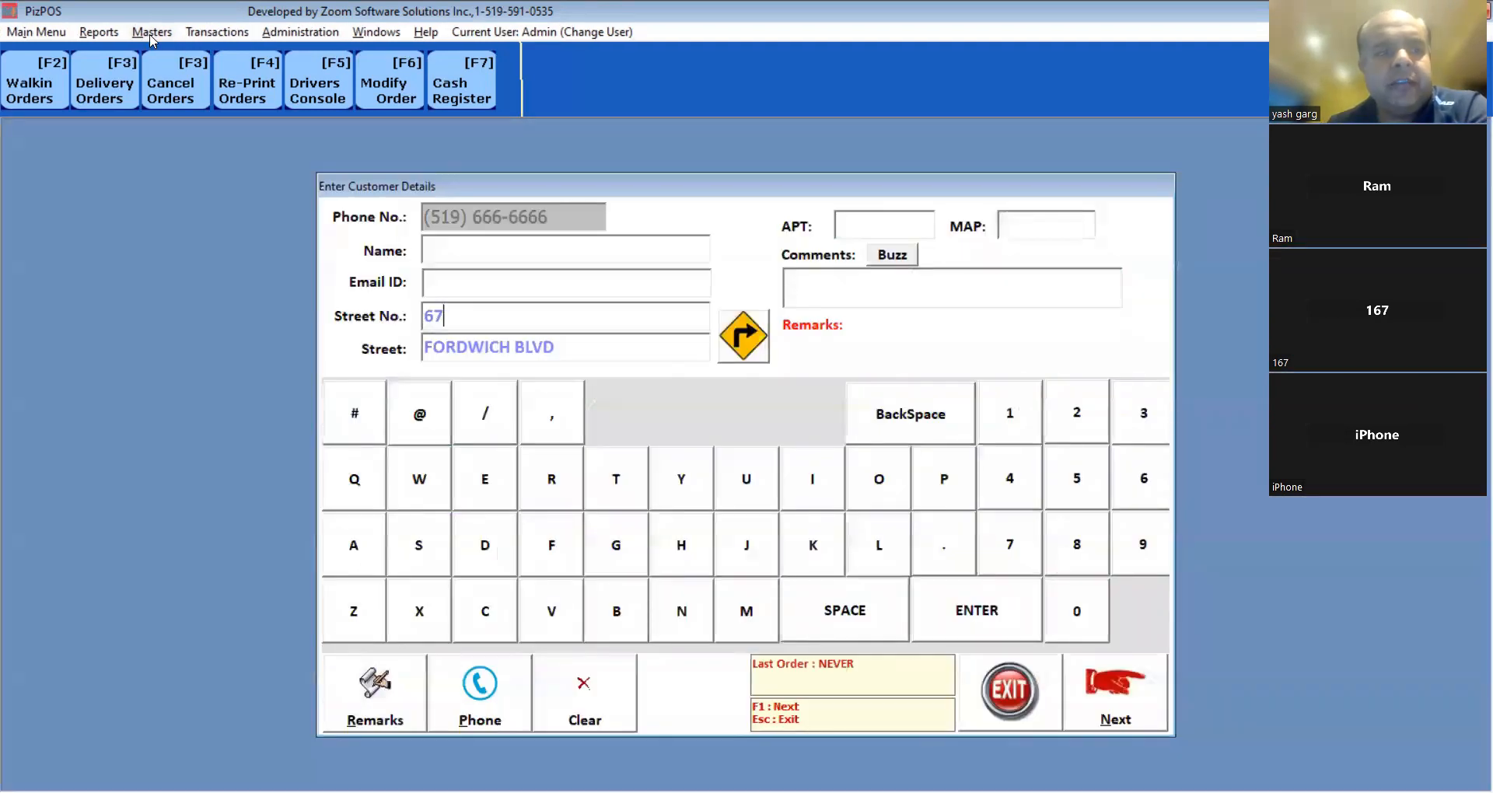
Find FORDWICH BLVD in Masters > Streets & Map Locations.
left_click(151, 35)
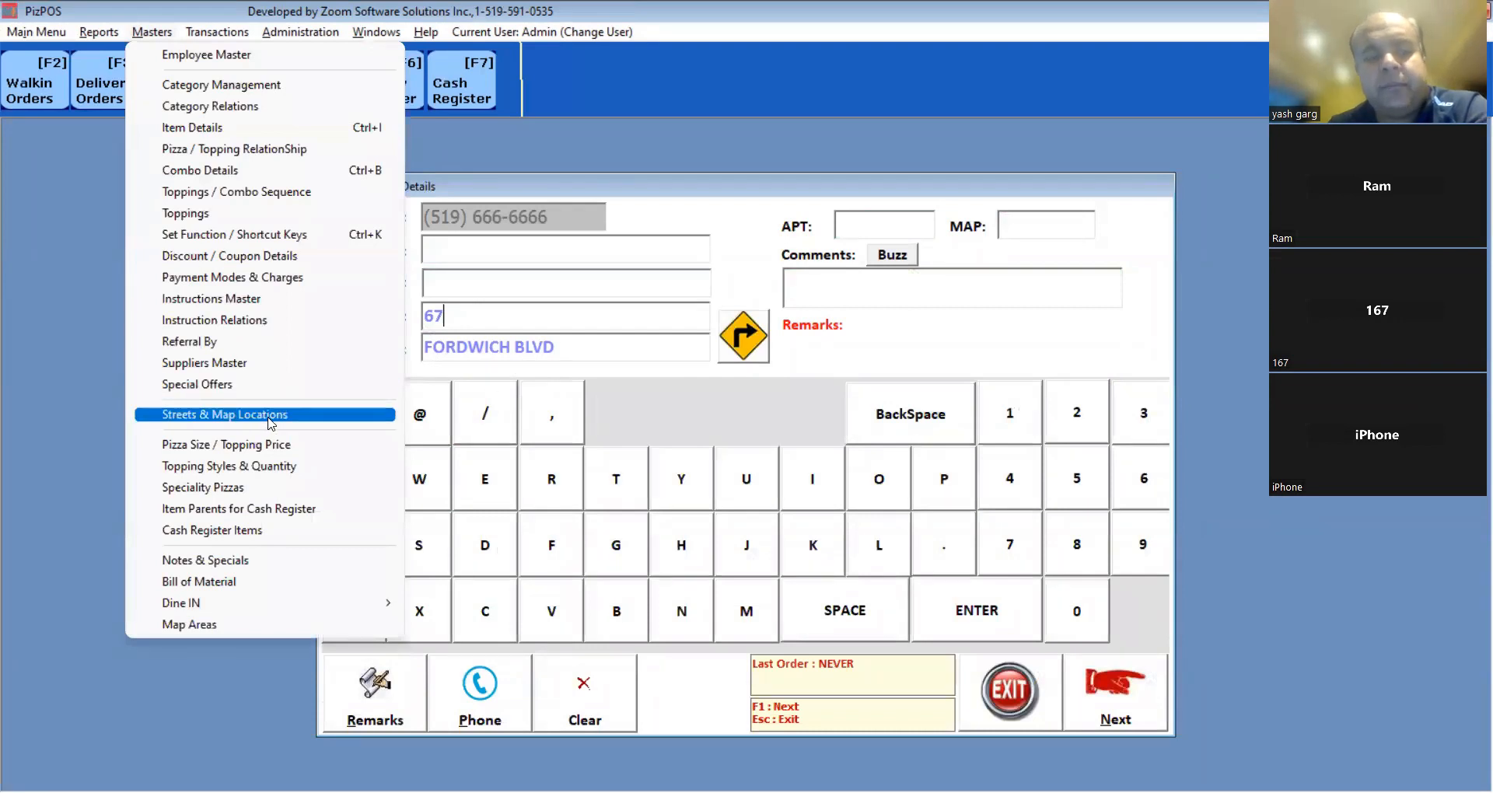
left_click(268, 419)
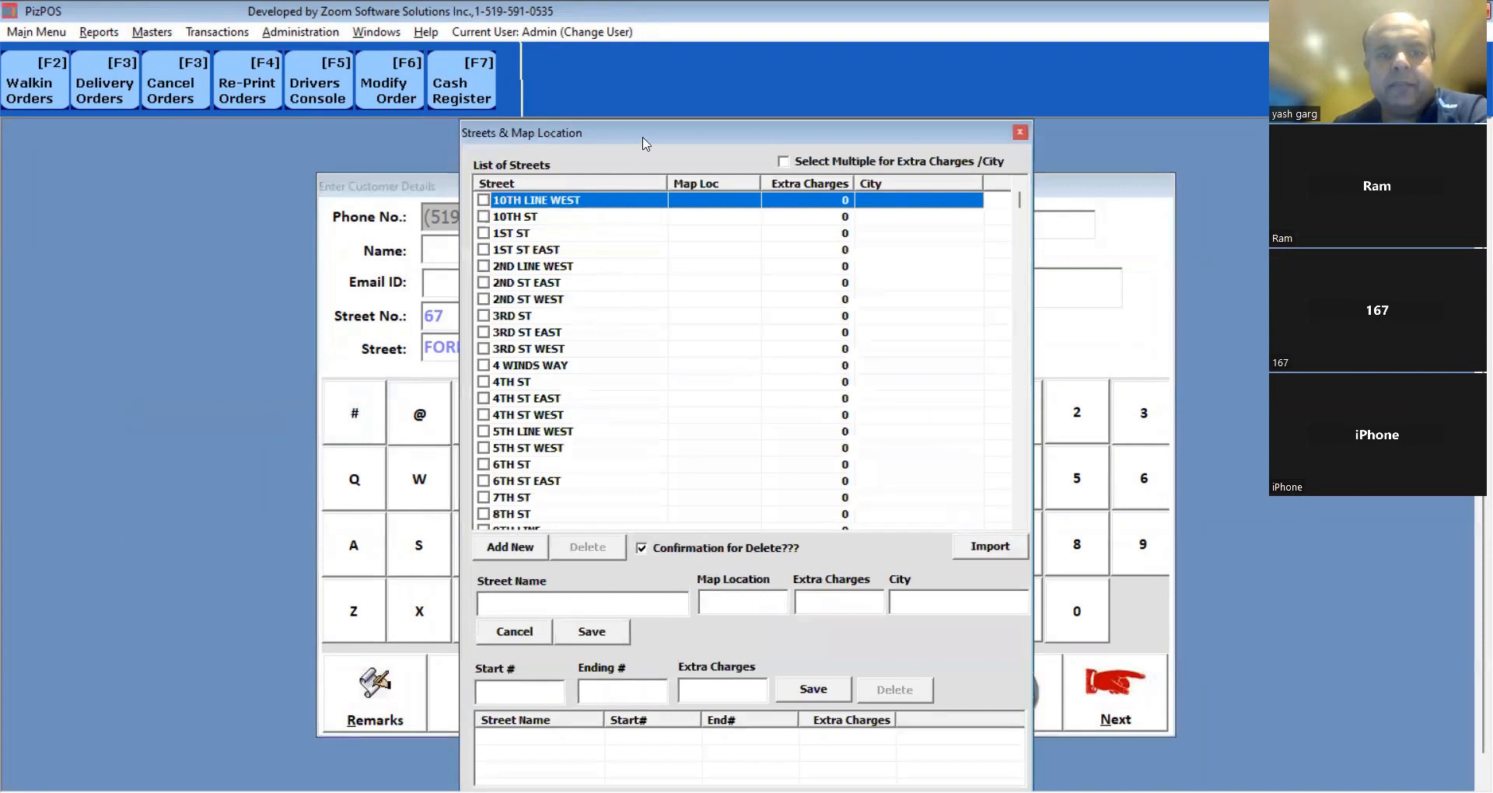
left_click_drag(669, 137, 835, 159)
left_click(782, 278)
type("fo")
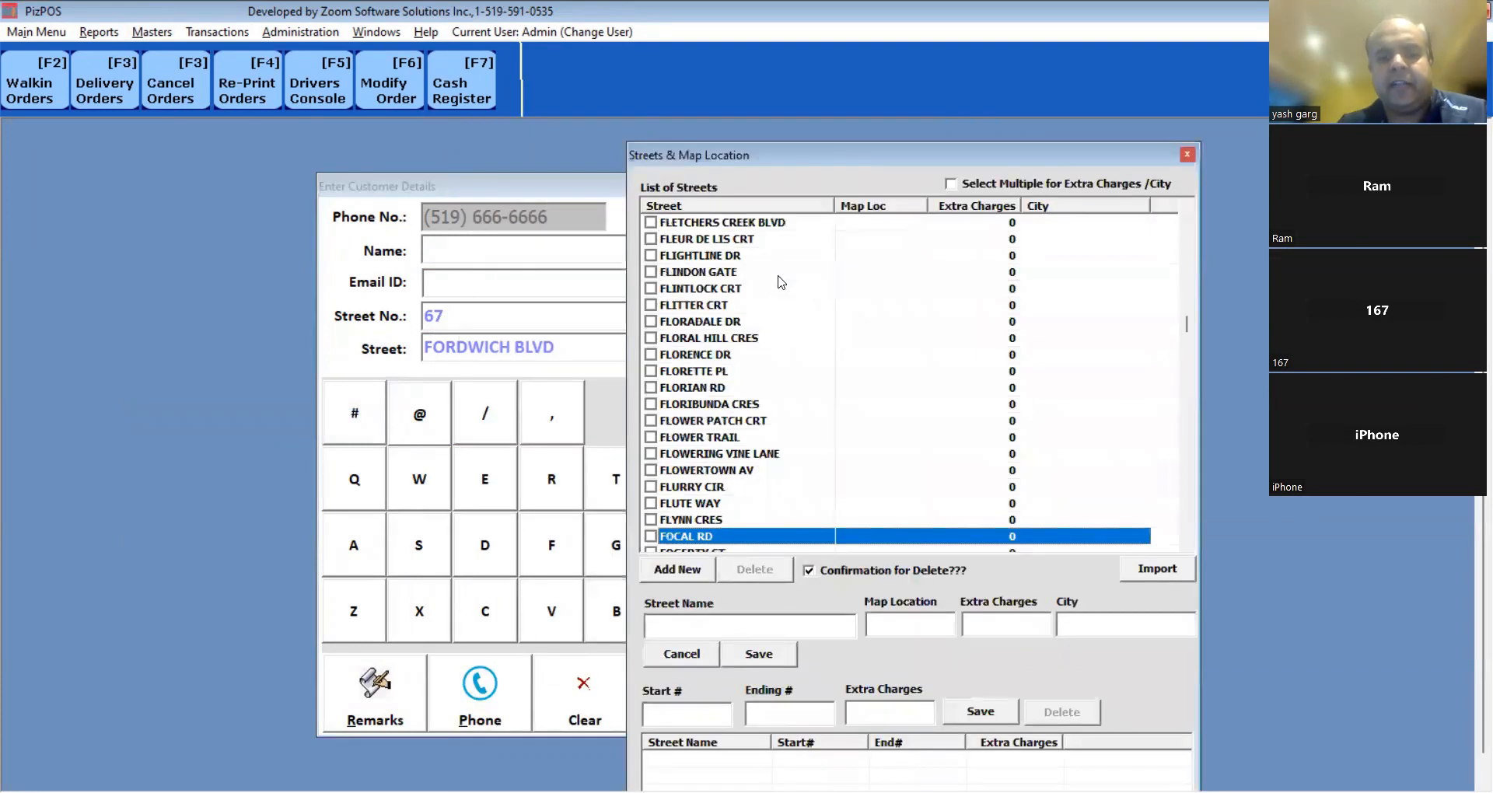
type("r")
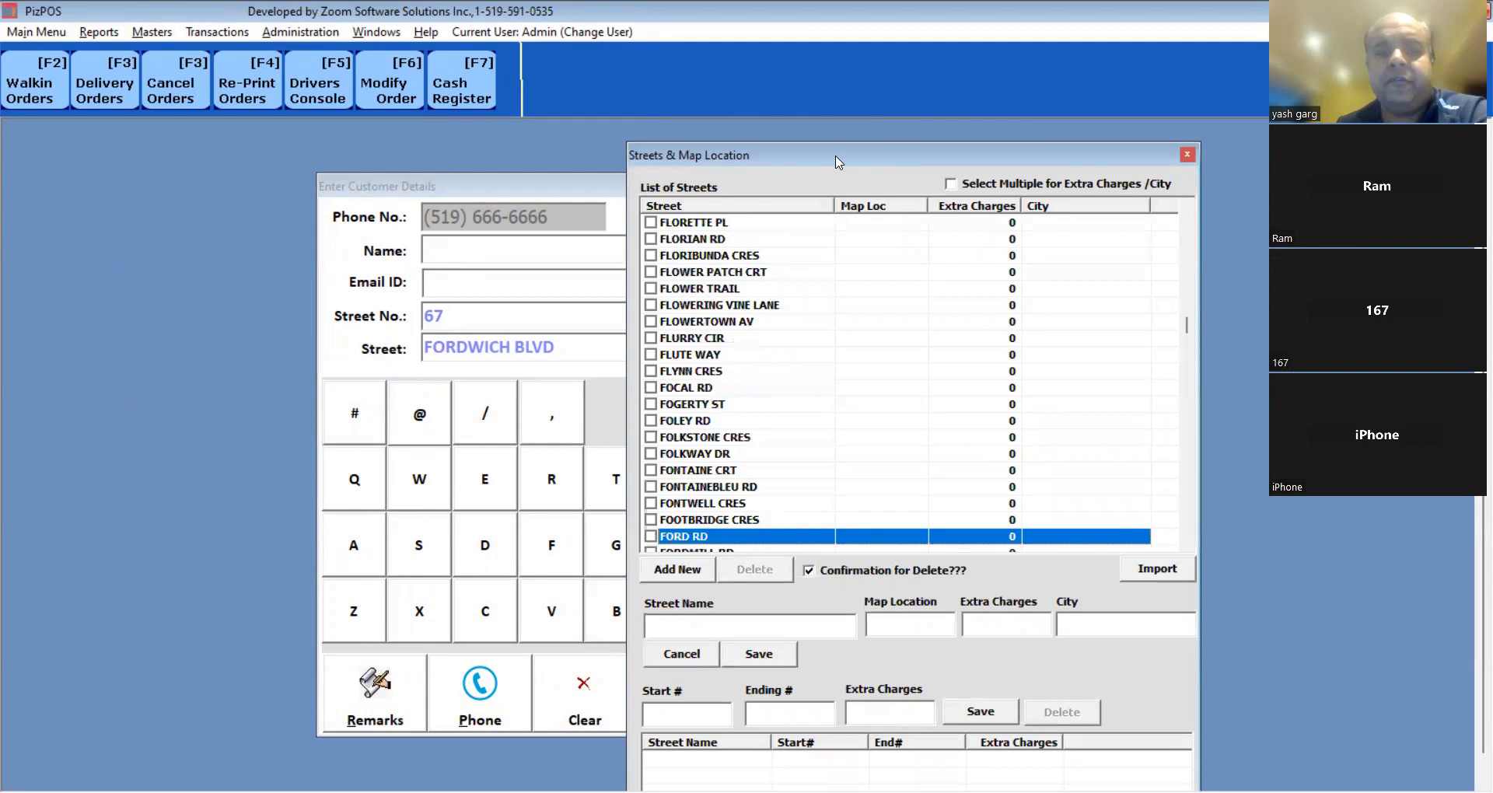
left_click_drag(836, 162, 454, 124)
type("dw")
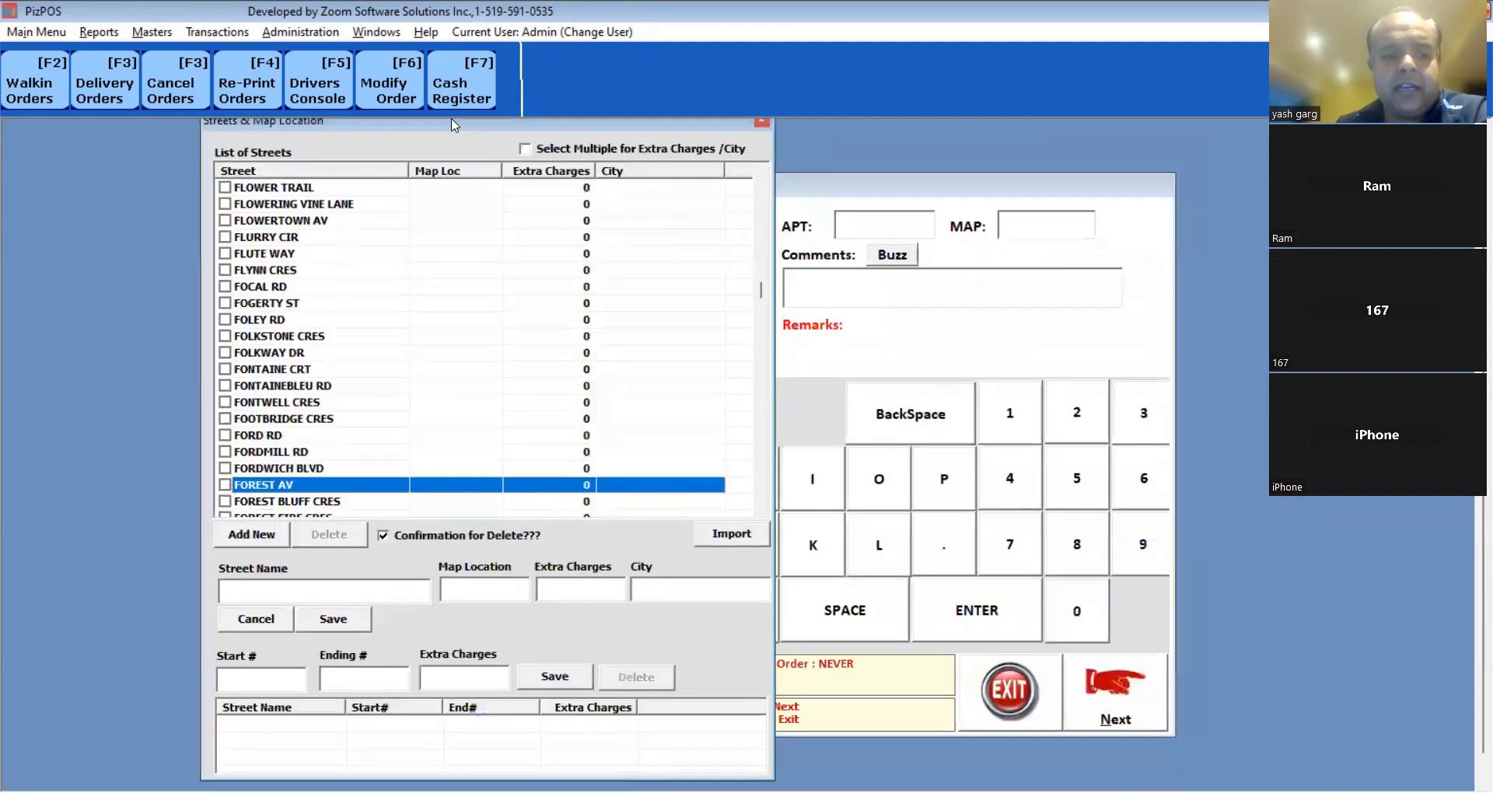
key("space")
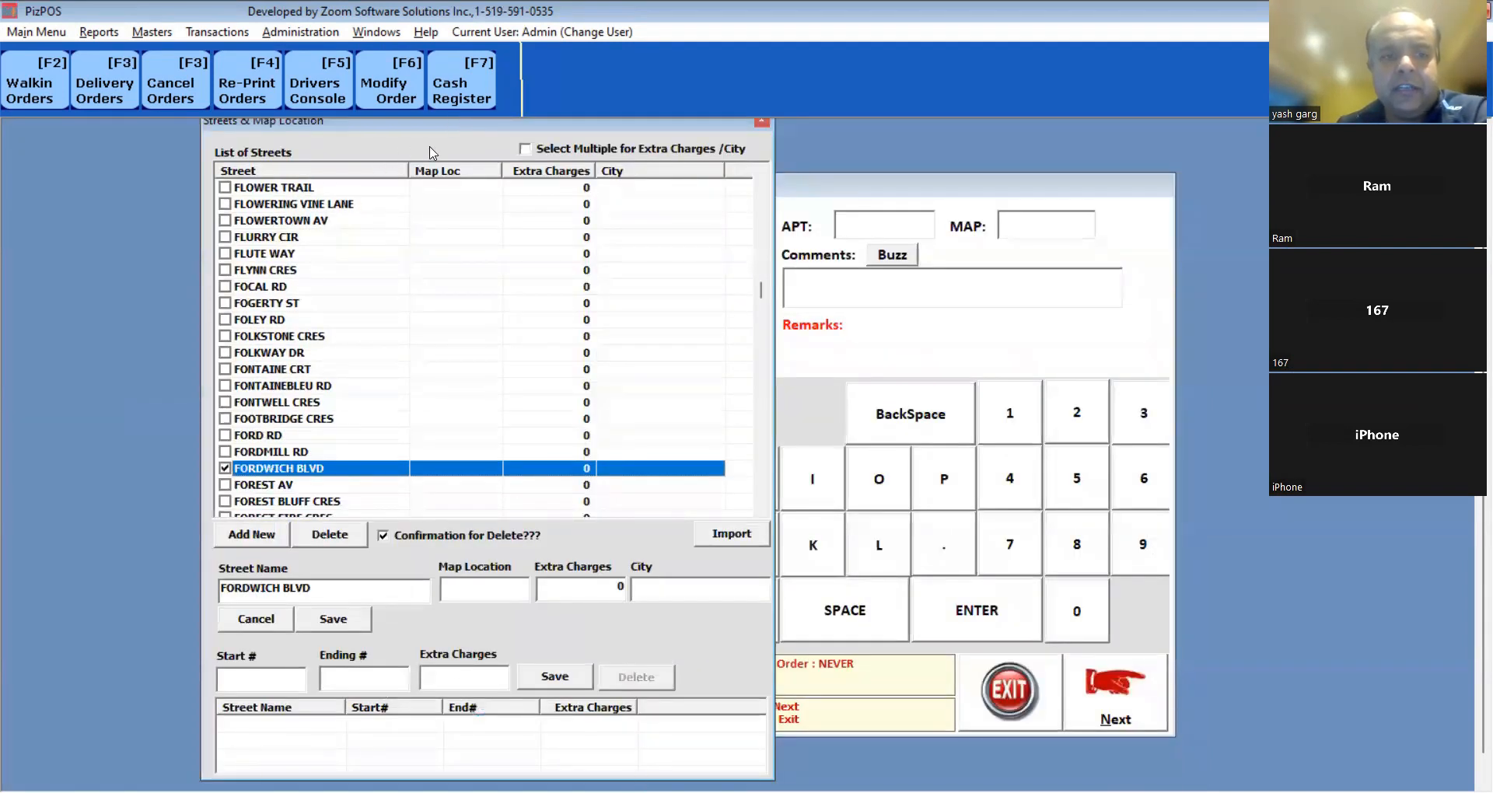
left_click_drag(459, 136, 431, 178)
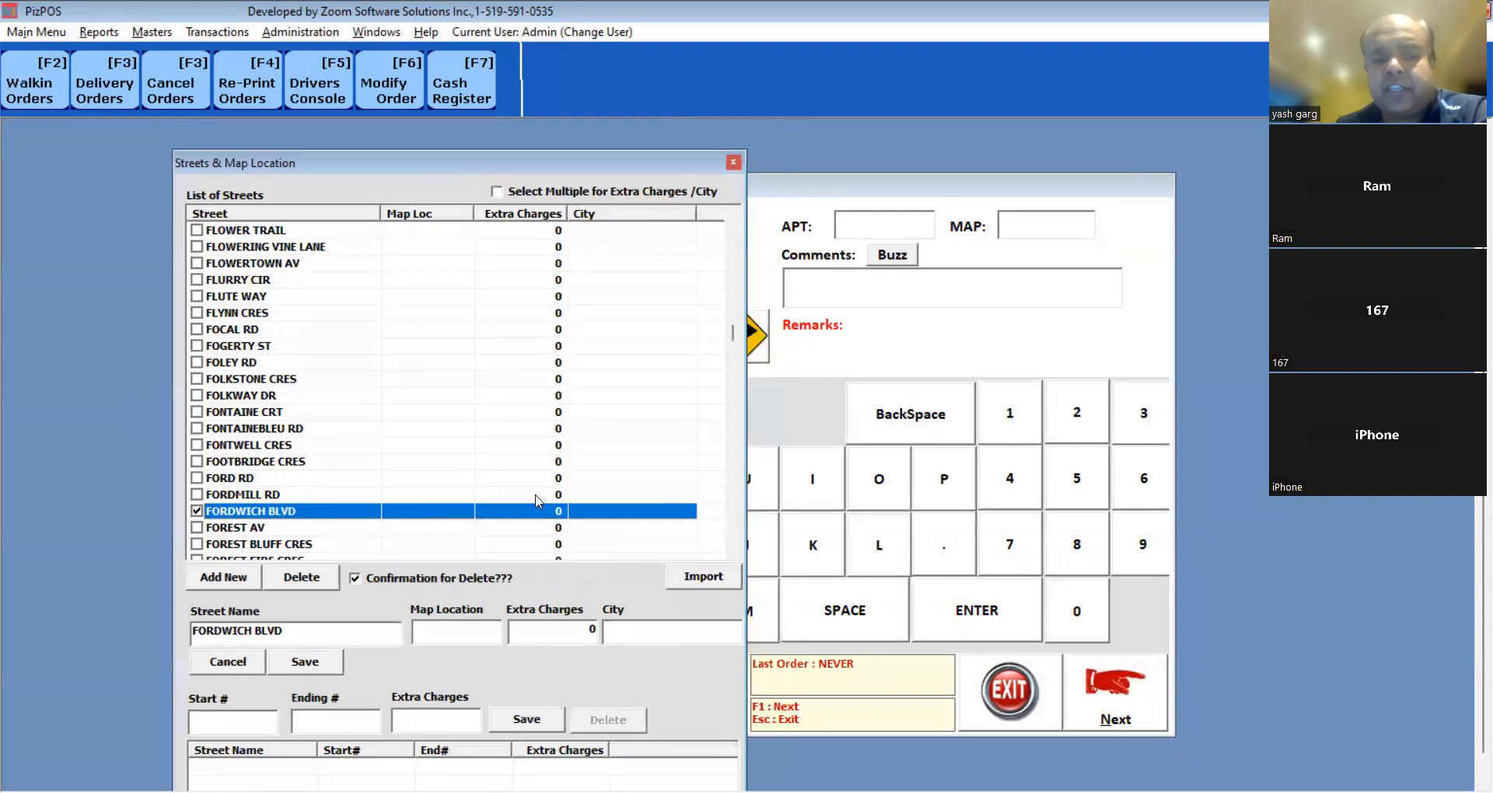
Save an Extra Charges value of 5 for FORDWICH BLVD and exit to the main screen.
left_click(563, 628)
type("5")
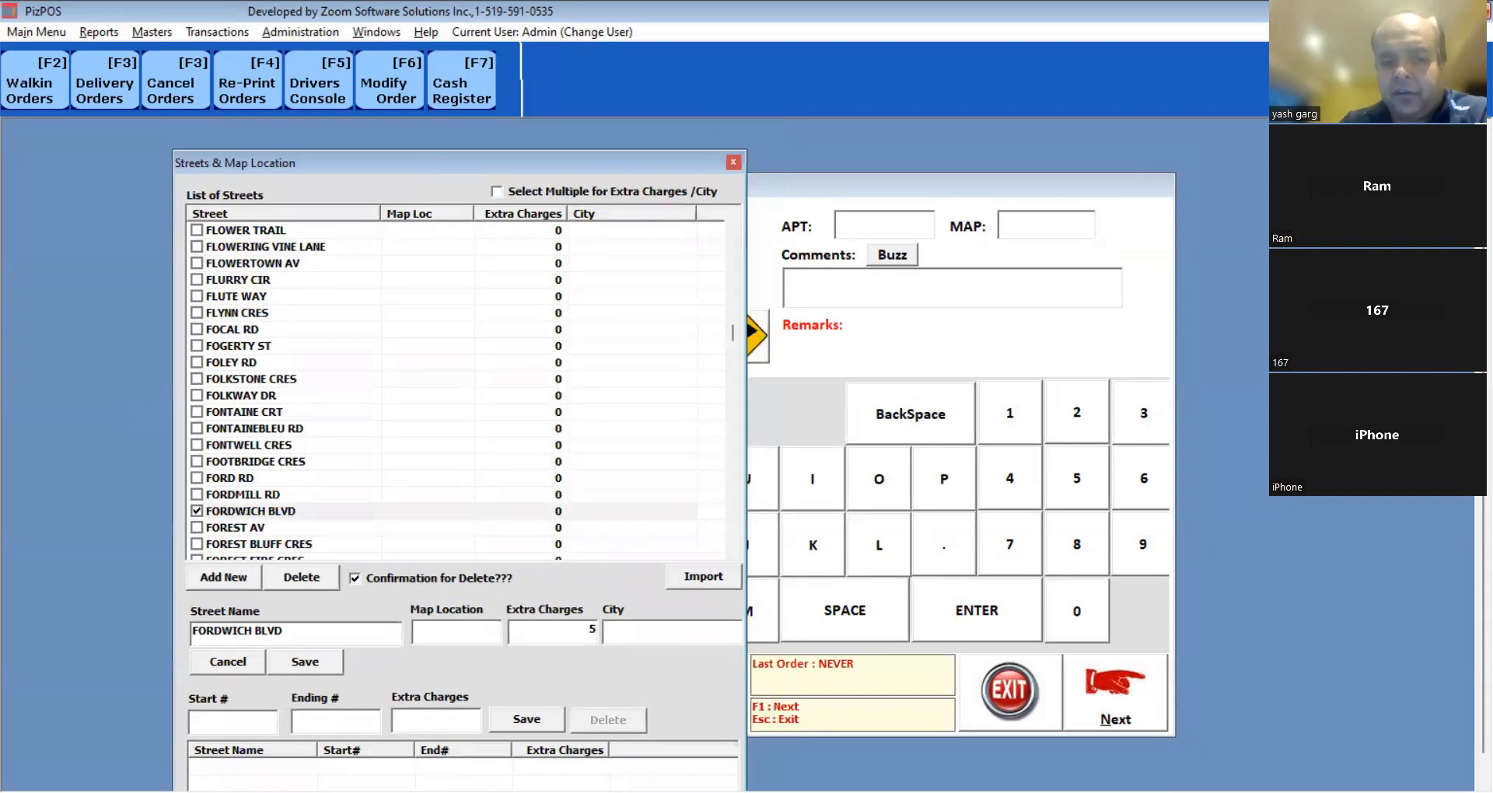
left_click(311, 665)
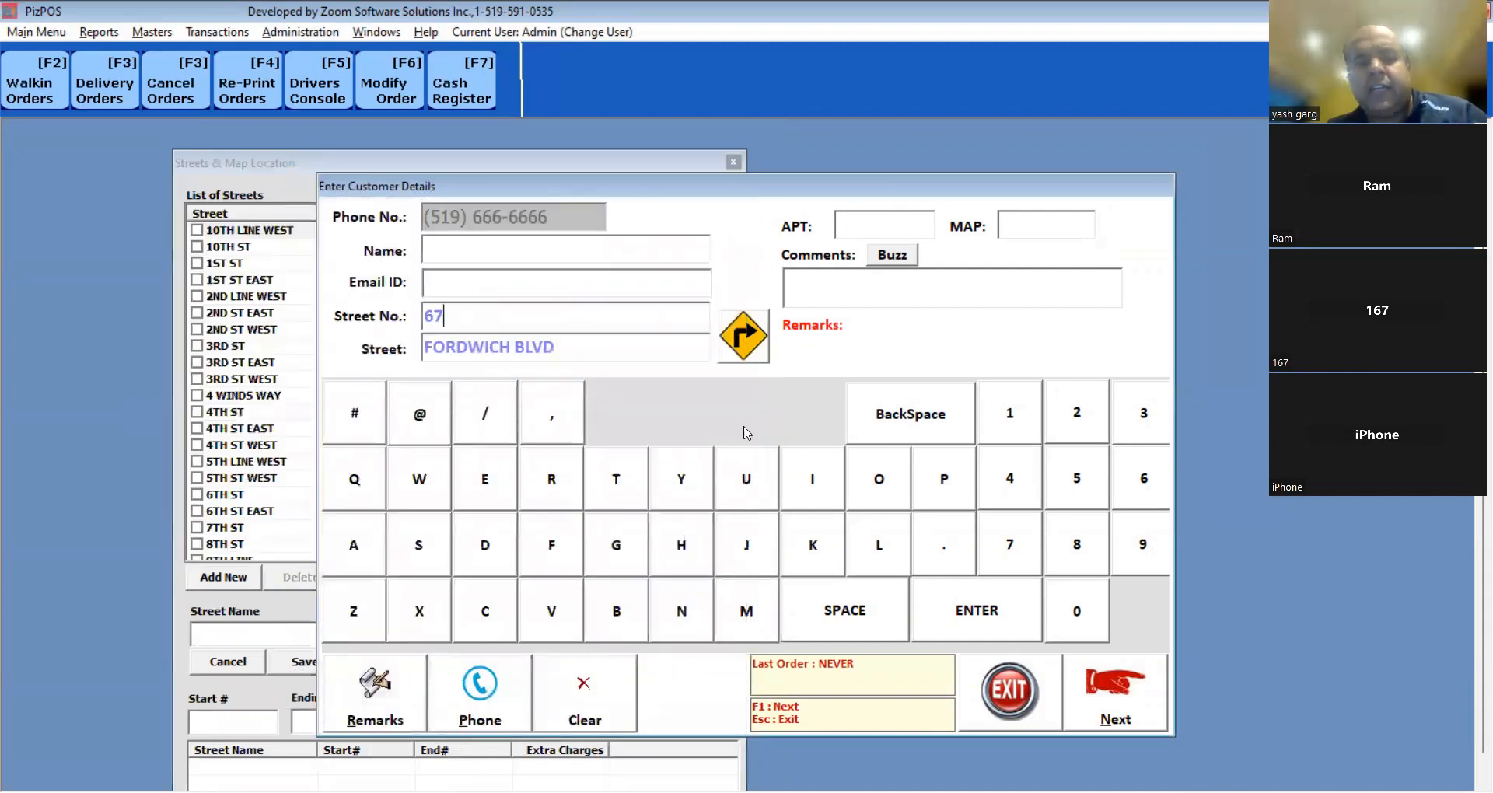
key("Escape")
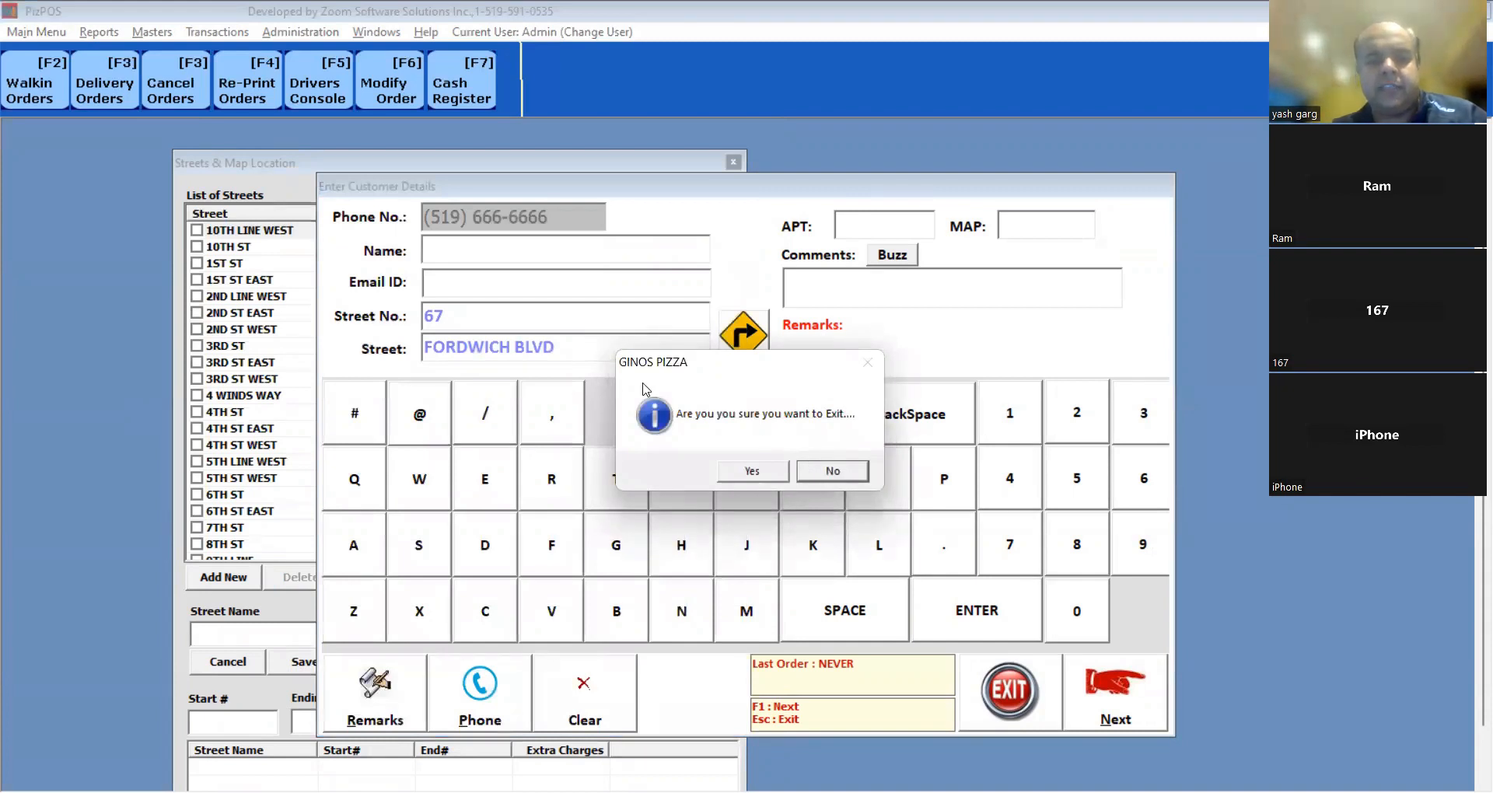
key("y")
key("Escape")
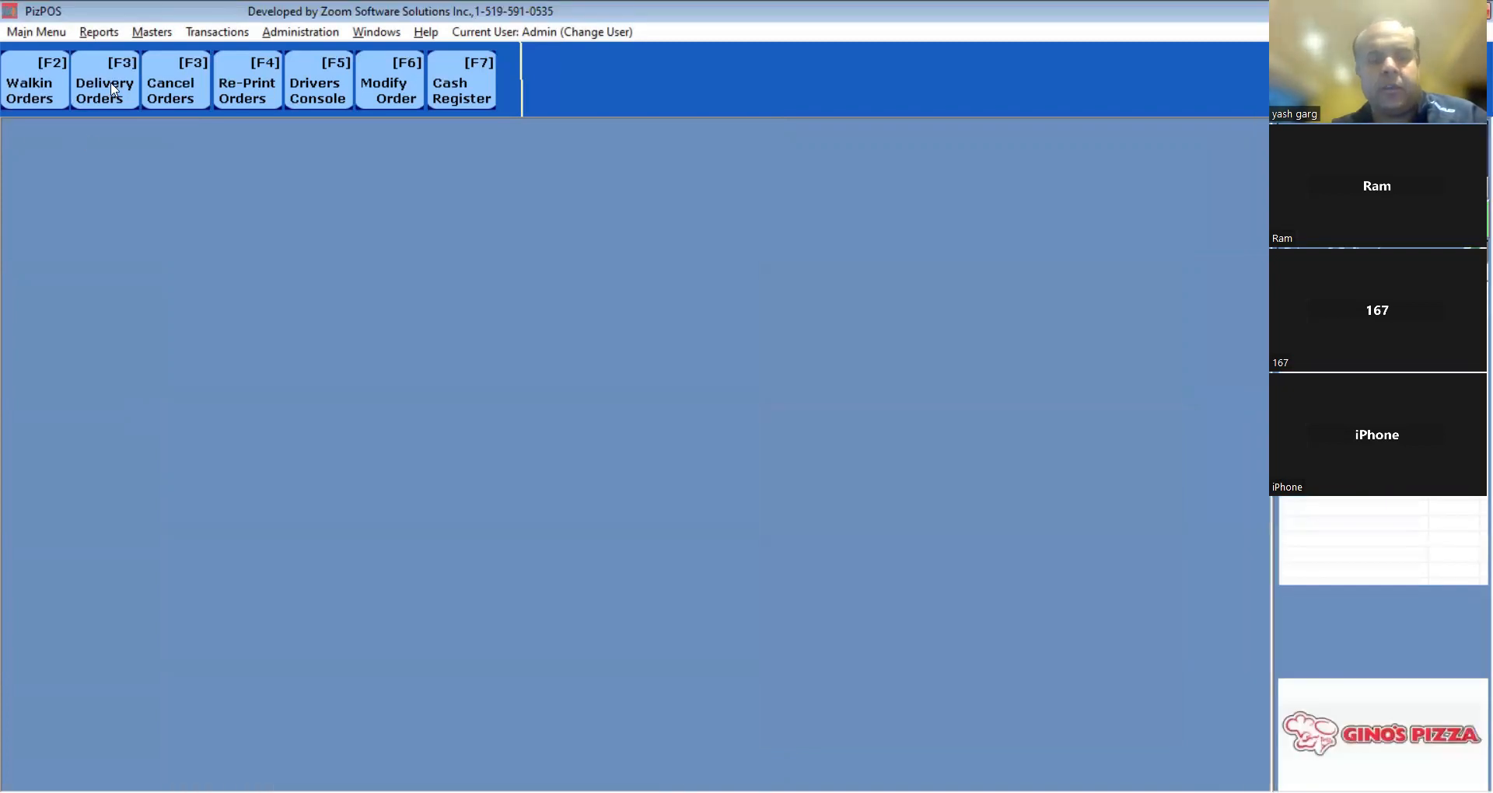
left_click(114, 89)
type("555555")
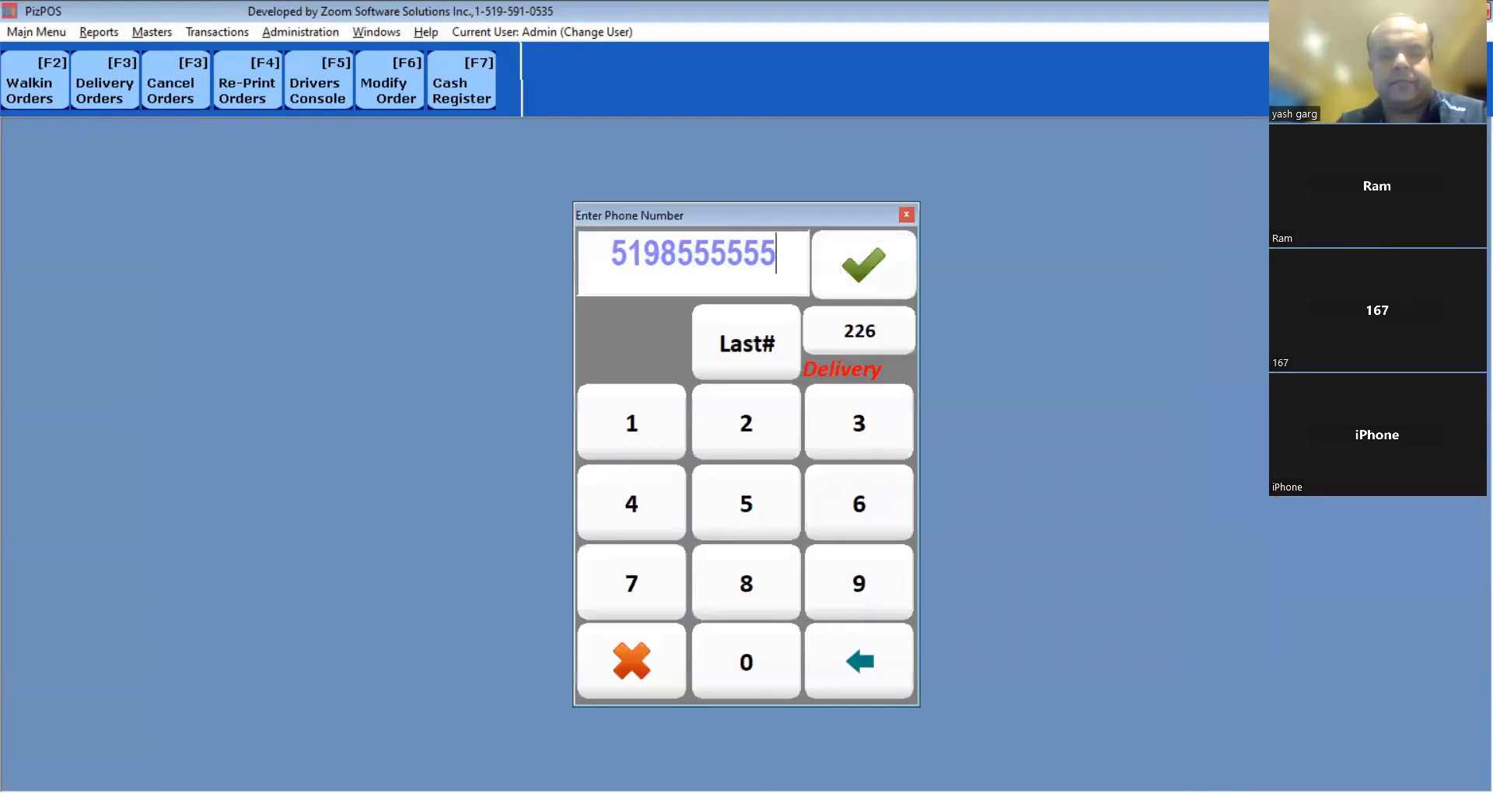
key("Return")
key("Return")
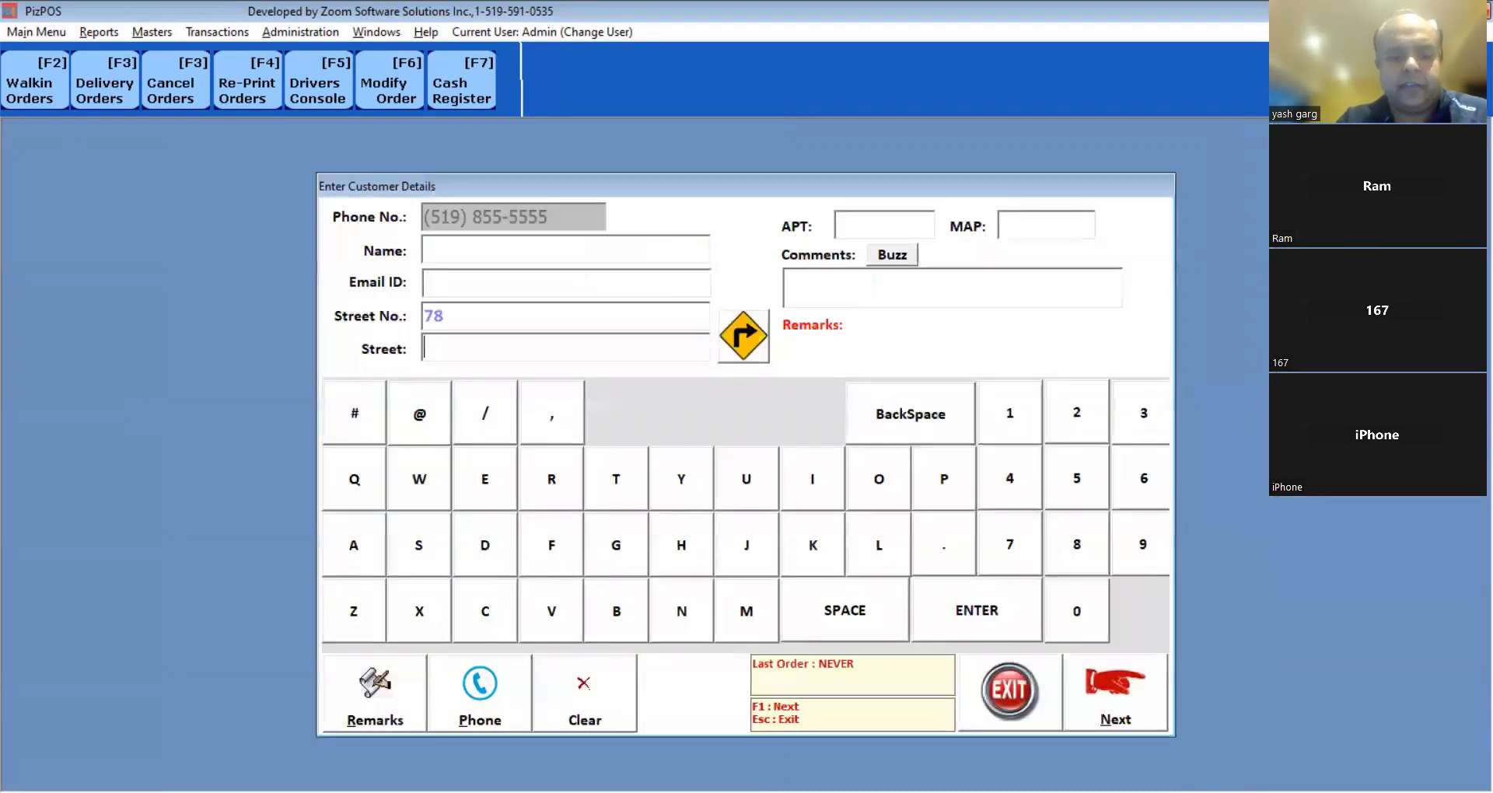
type("for")
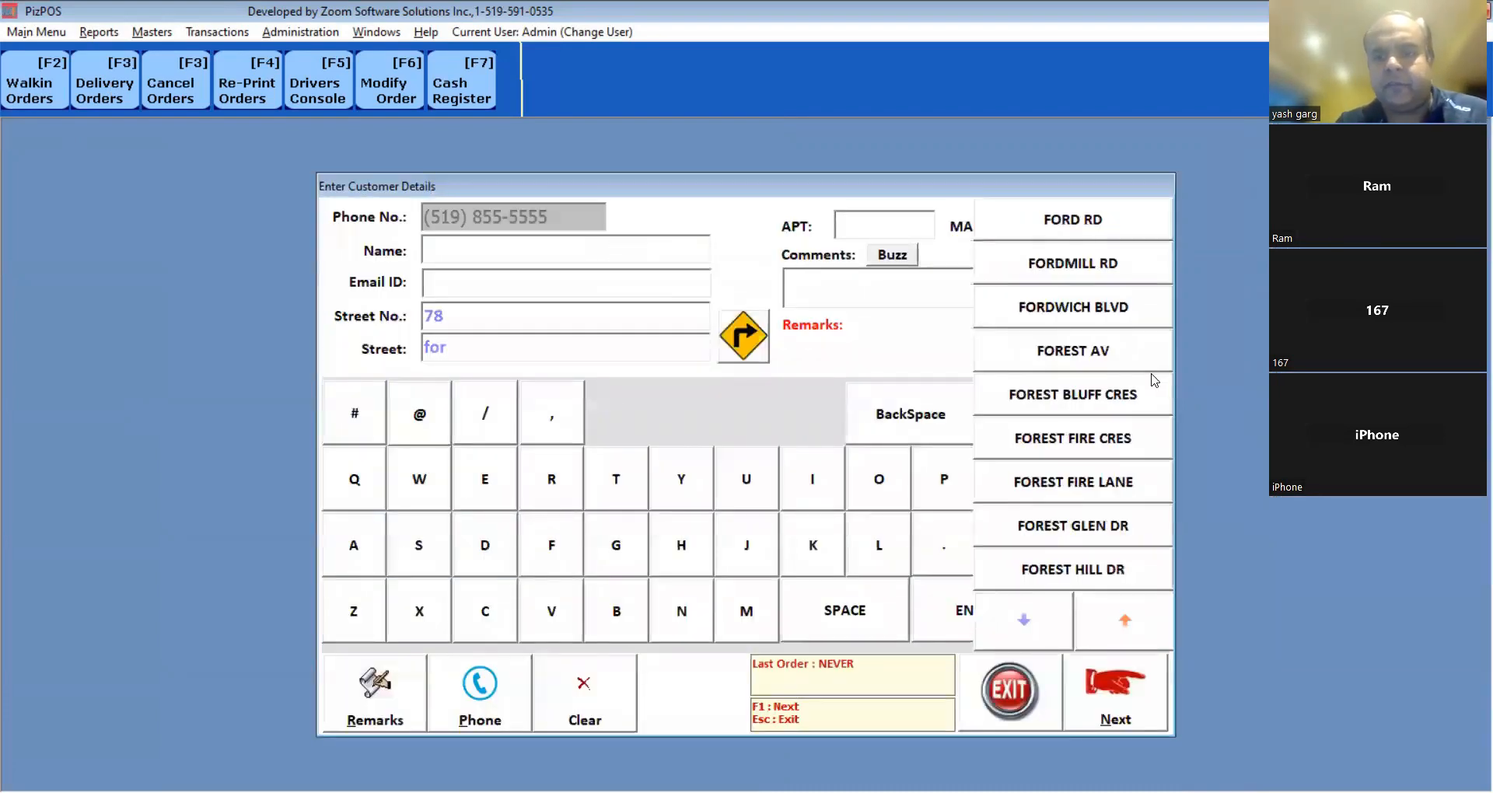
left_click(1098, 304)
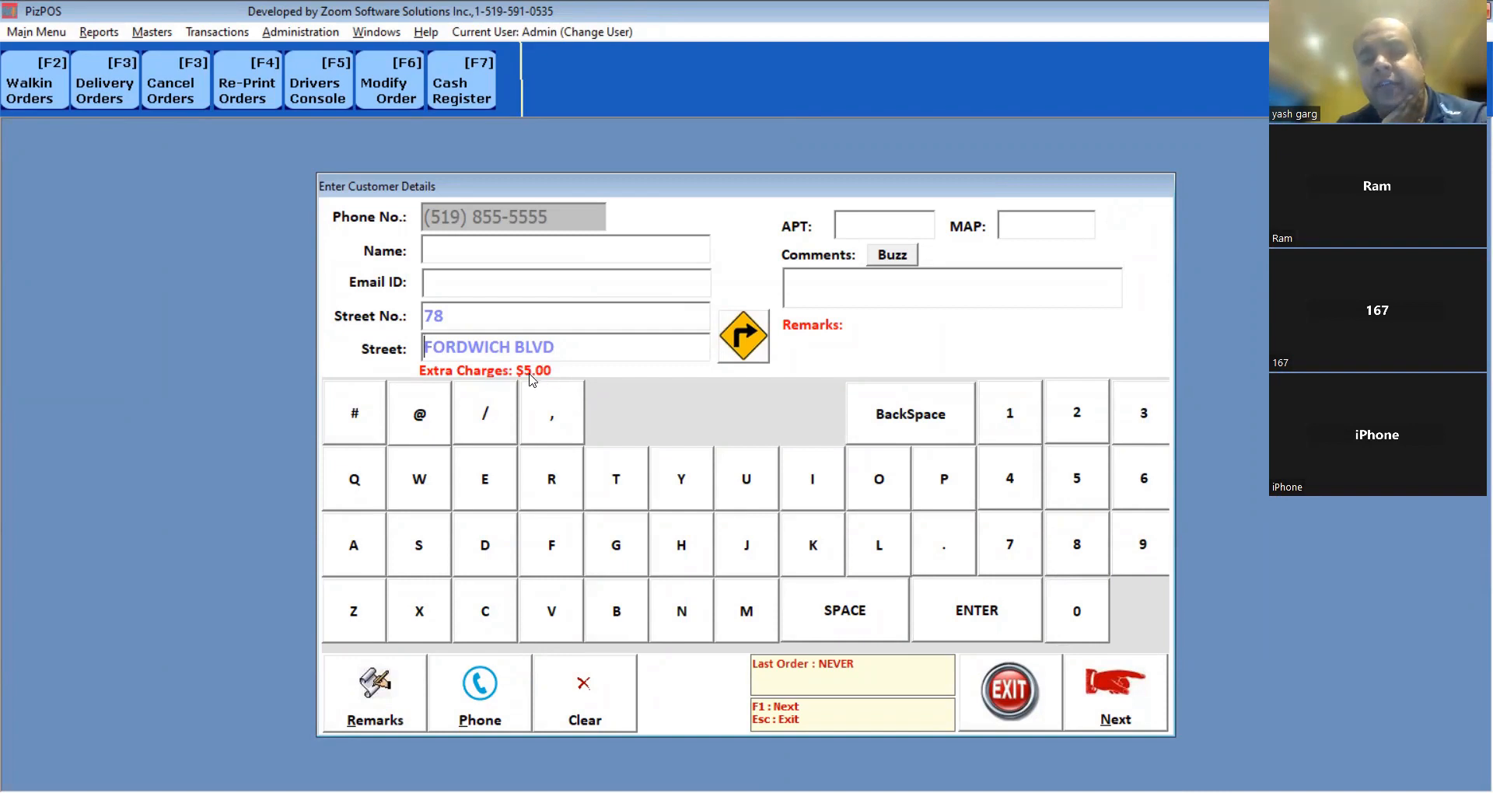
Add the comment 'Side Door Buzz# 25' and apartment 212, then continue to the order.
left_click(820, 285)
type("Side Door")
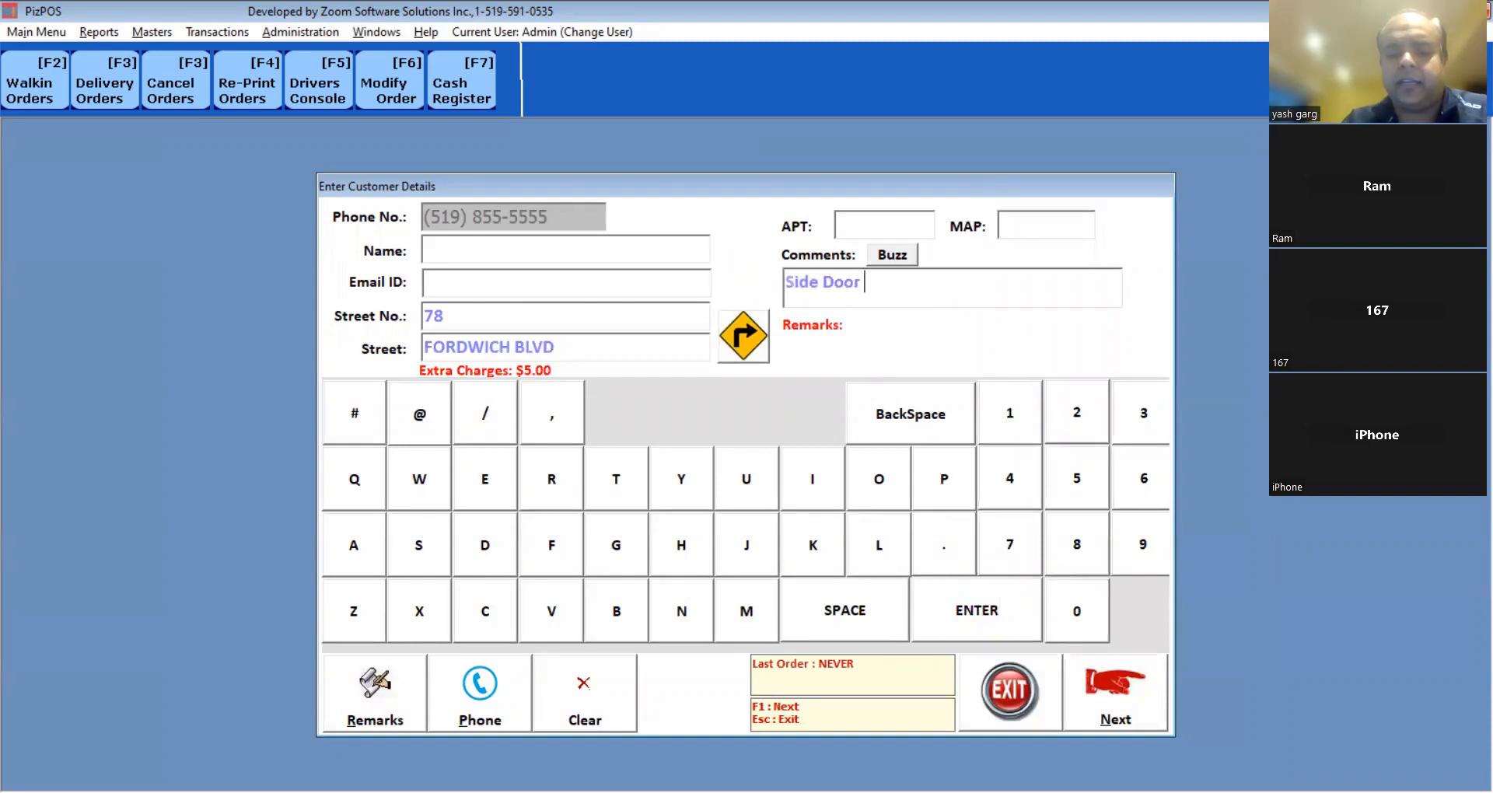
left_click(881, 259)
type("25")
key("Tab")
type("212")
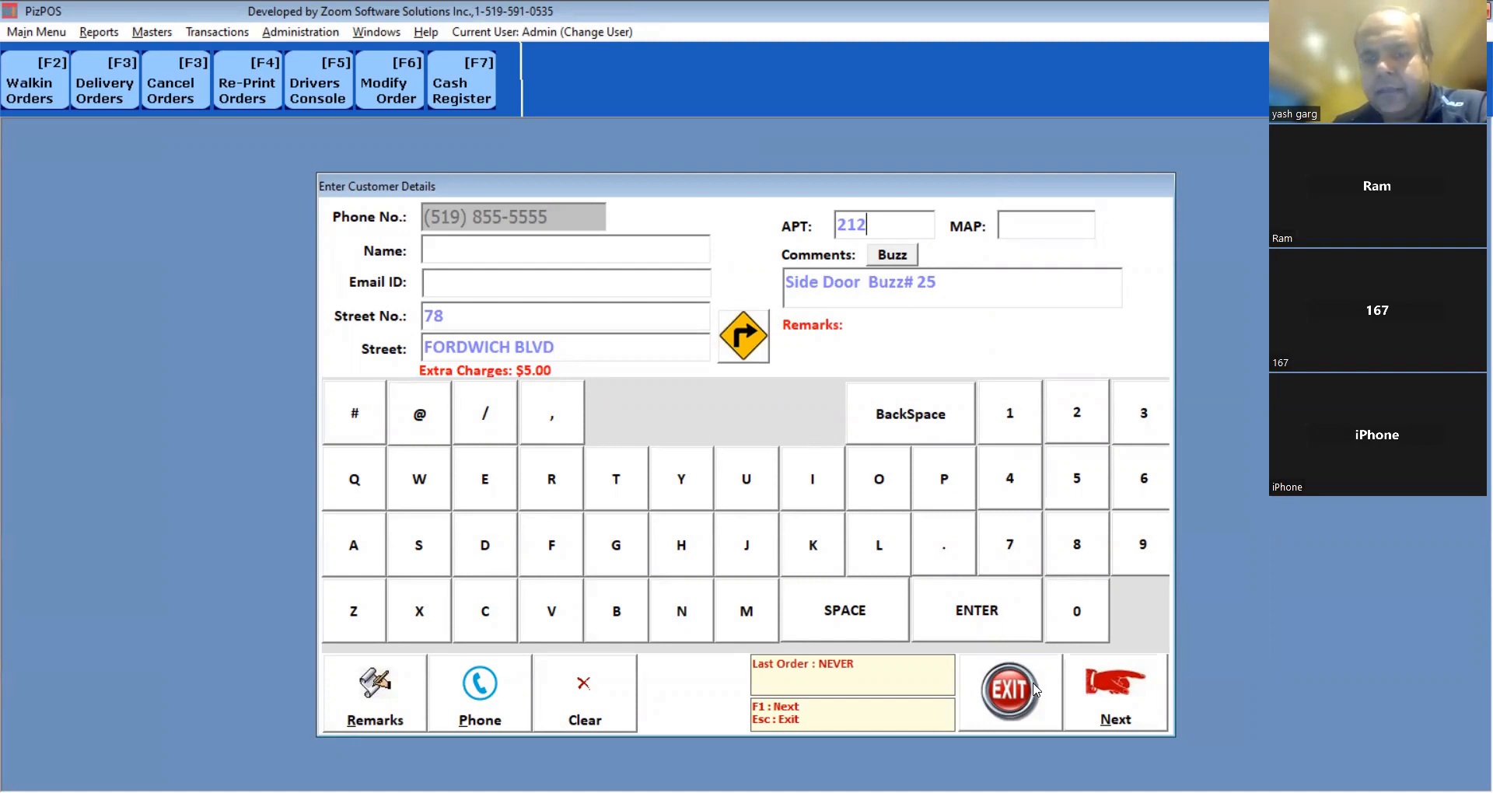
left_click(1095, 694)
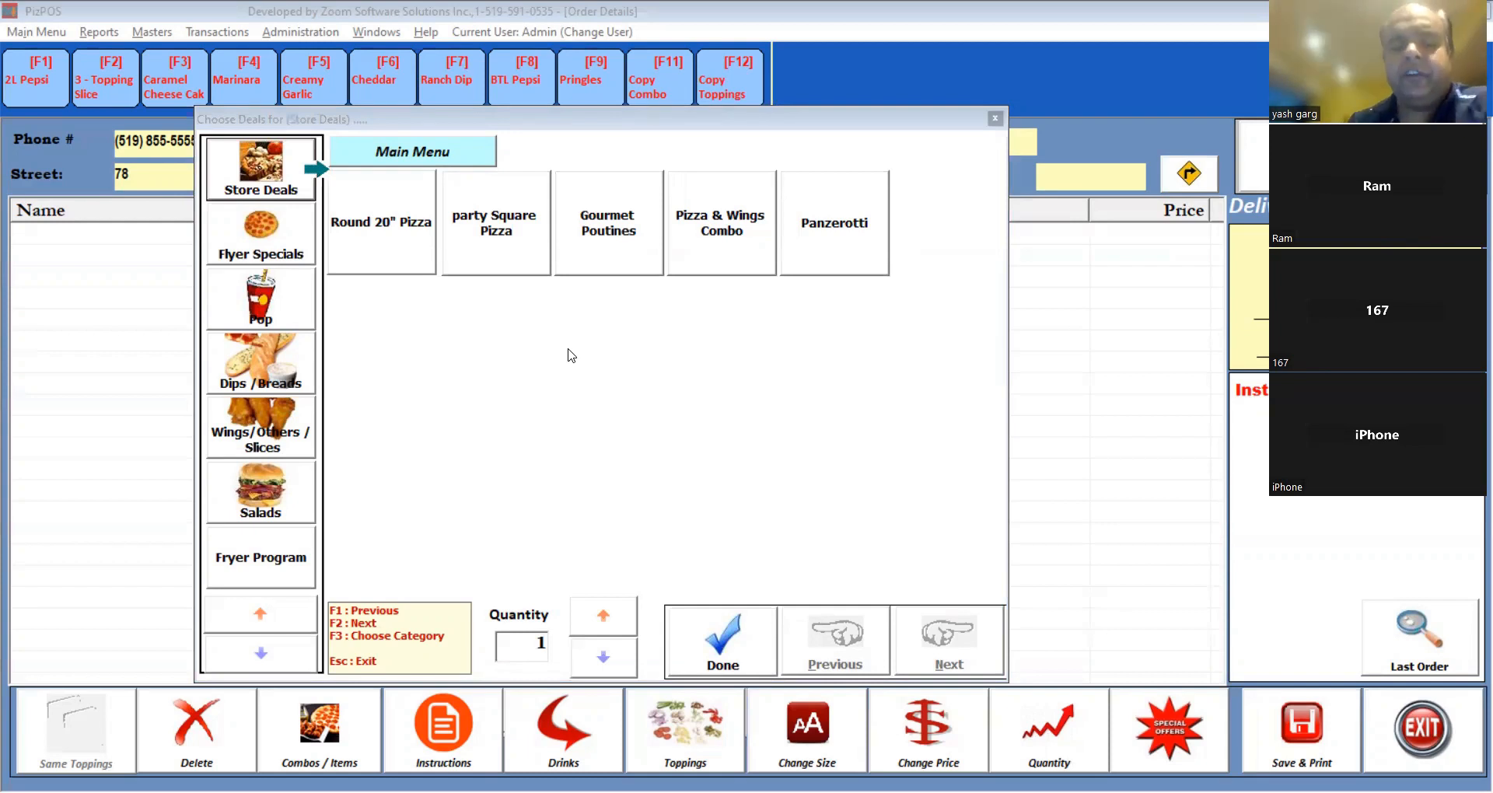
Add a Flyer Specials BUILD YOUR OWN small pizza with Pepperoni and Ham.
left_click(568, 350)
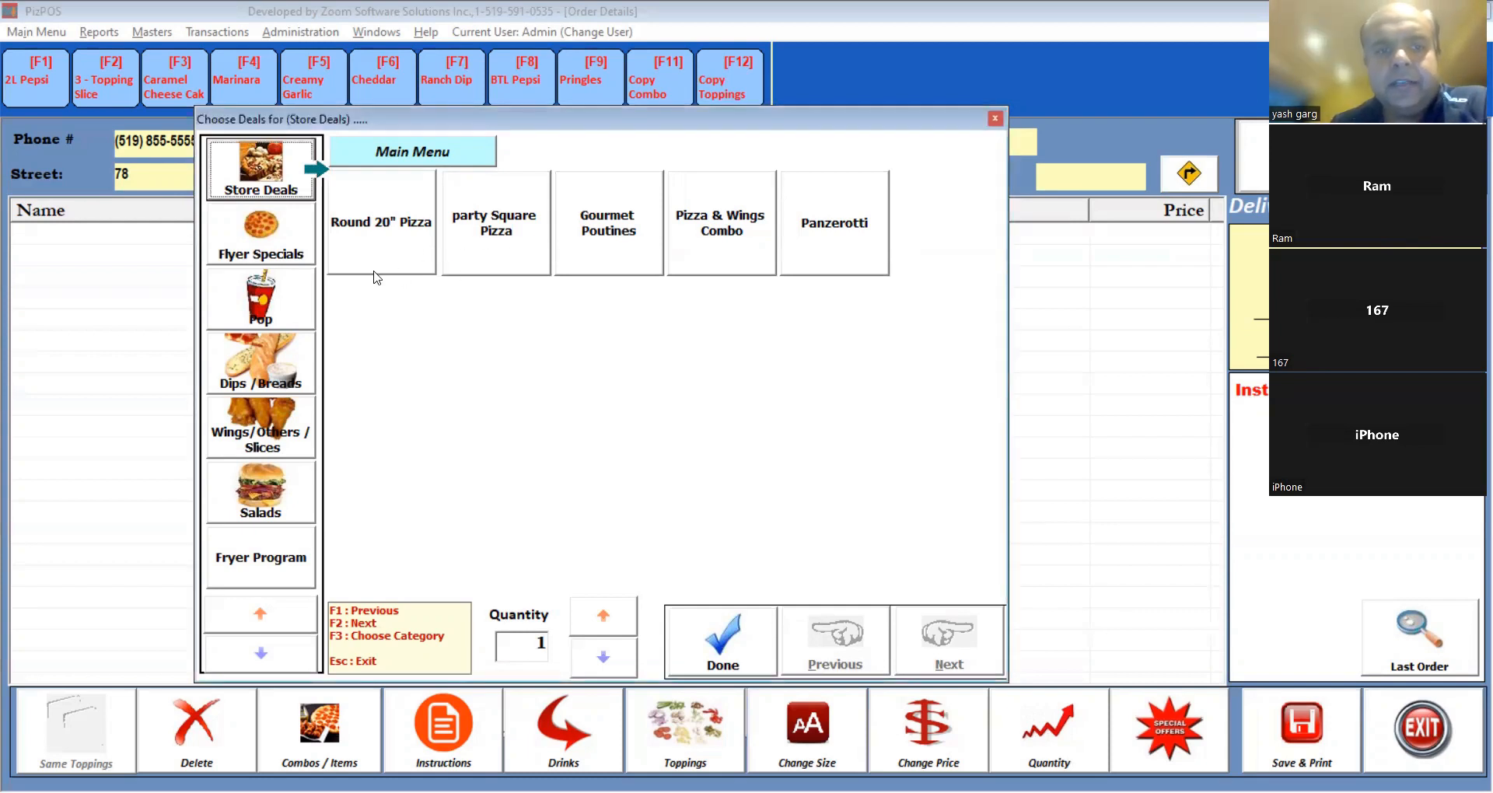
left_click(262, 255)
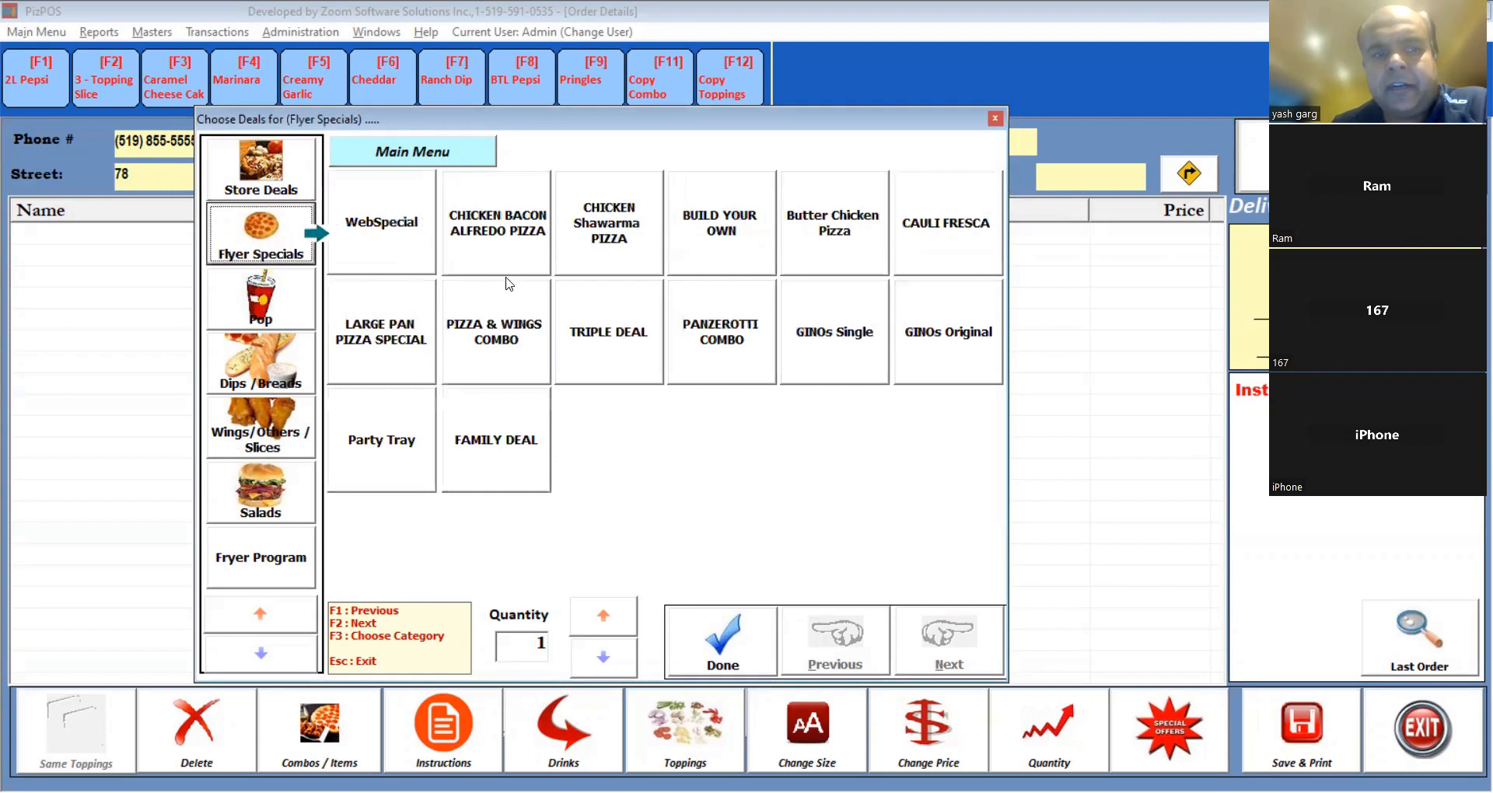
left_click(717, 245)
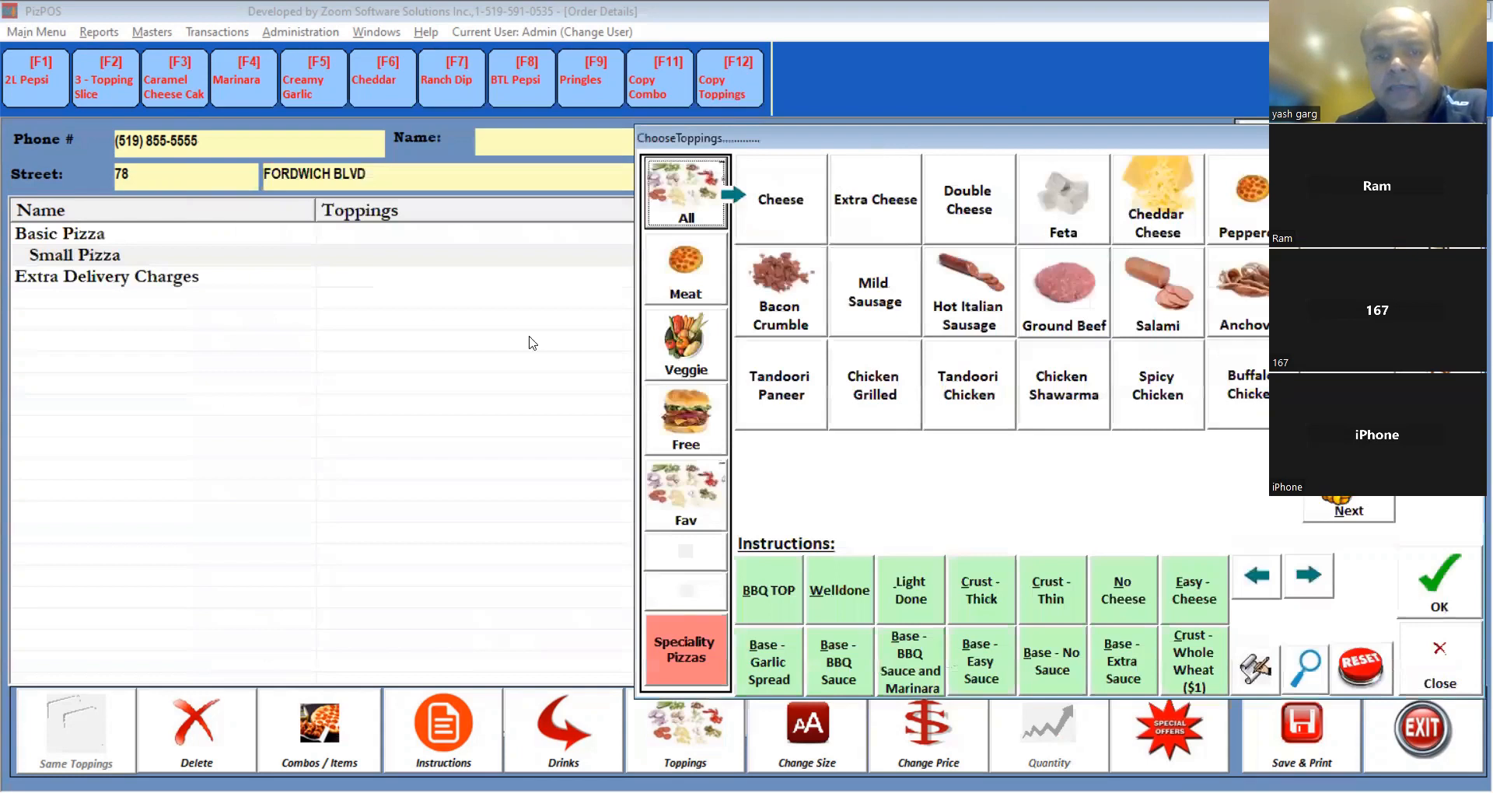
left_click(916, 426)
left_click(1008, 440)
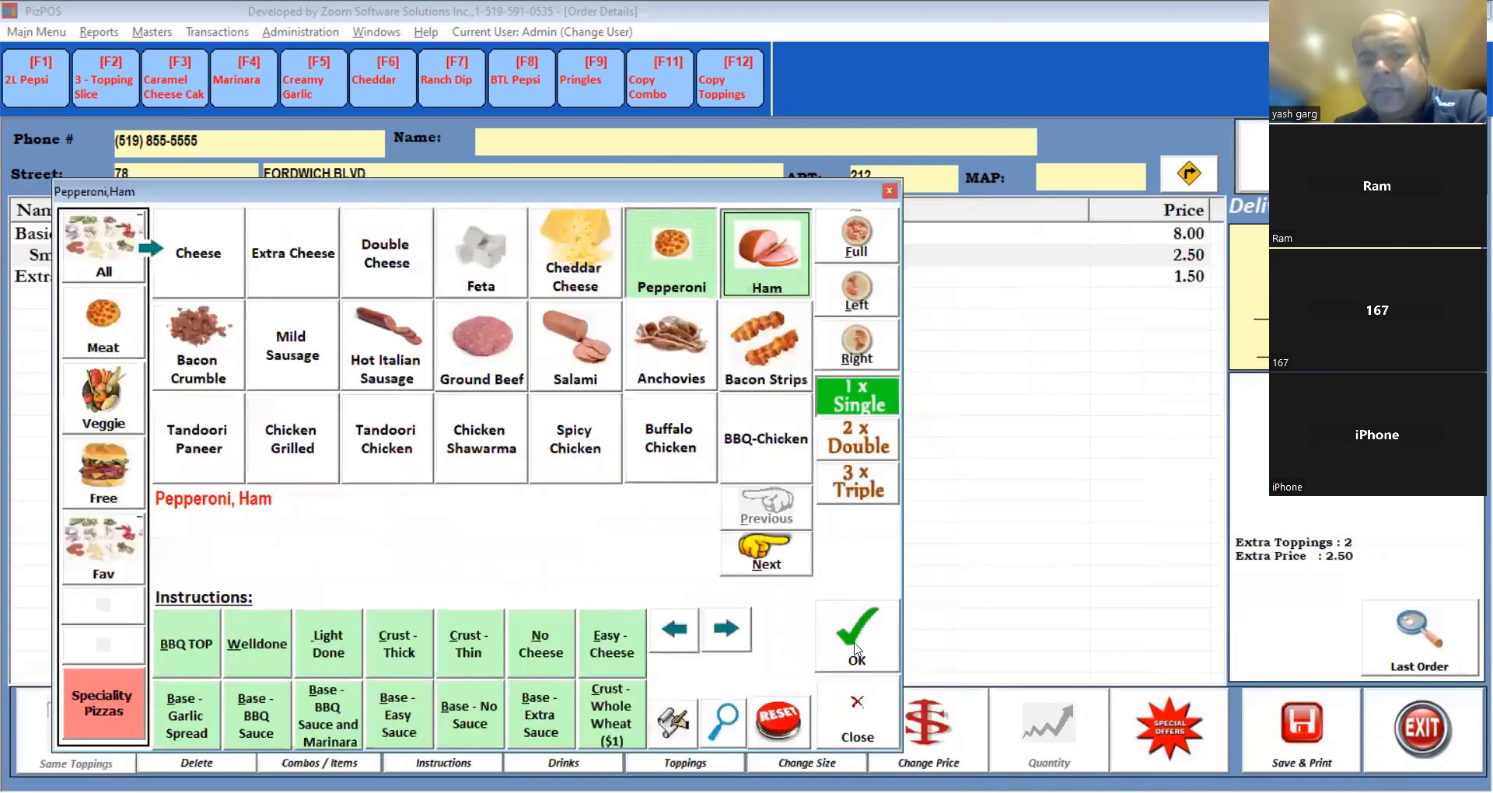
left_click(856, 644)
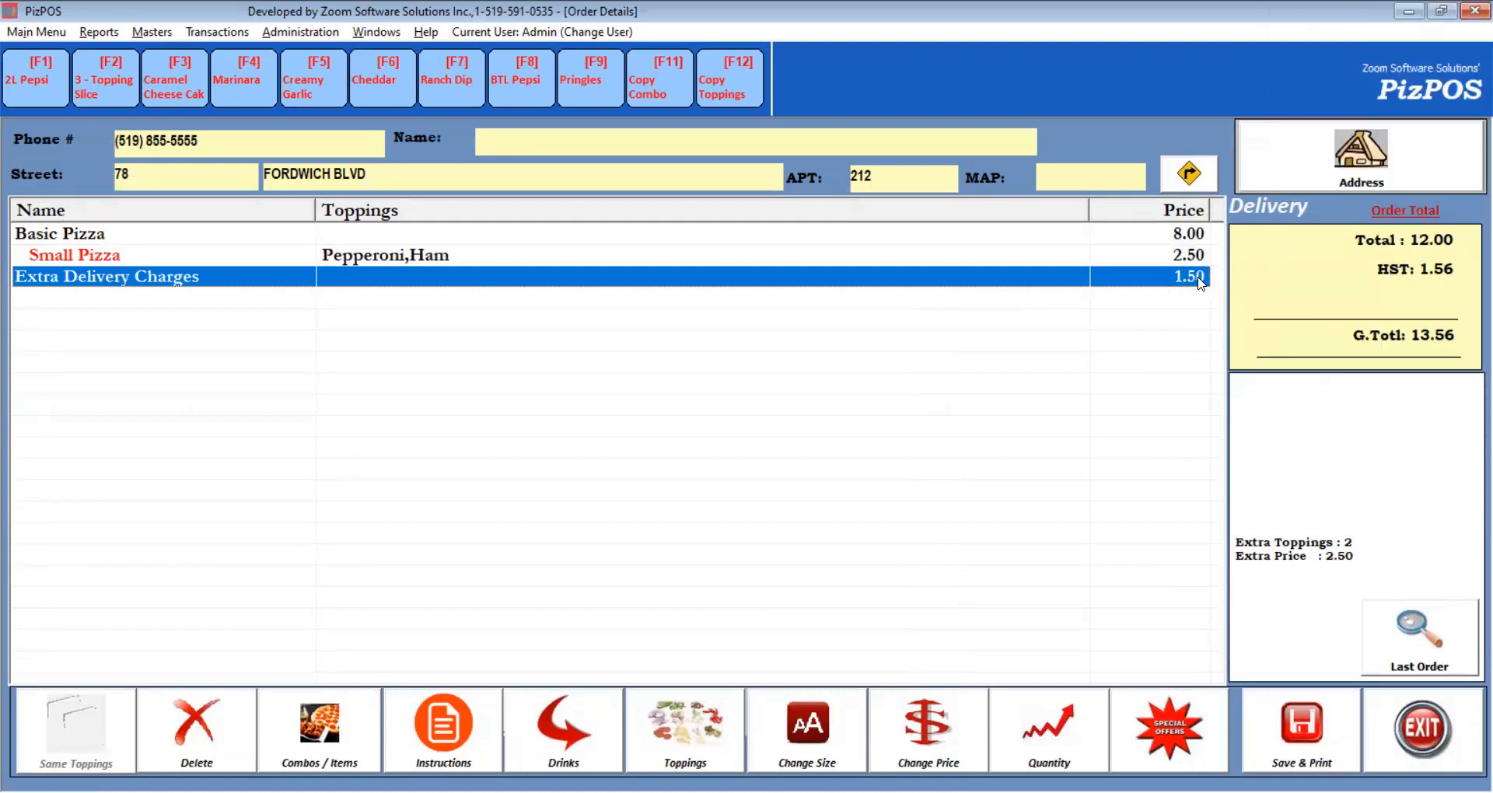
Add a 2L Pepsi at $3.59 from the Pop items to the order.
left_click(336, 748)
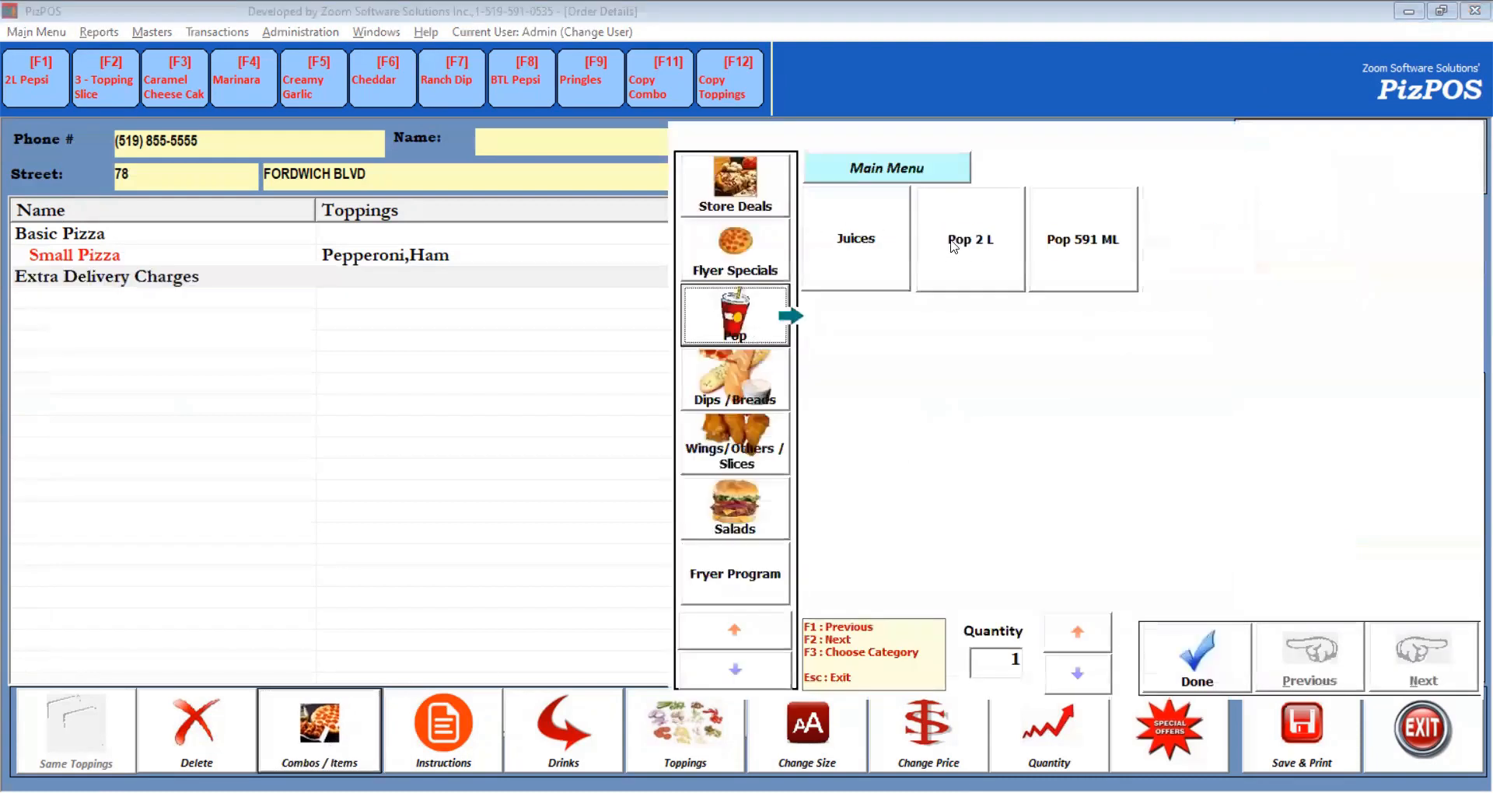
left_click(962, 247)
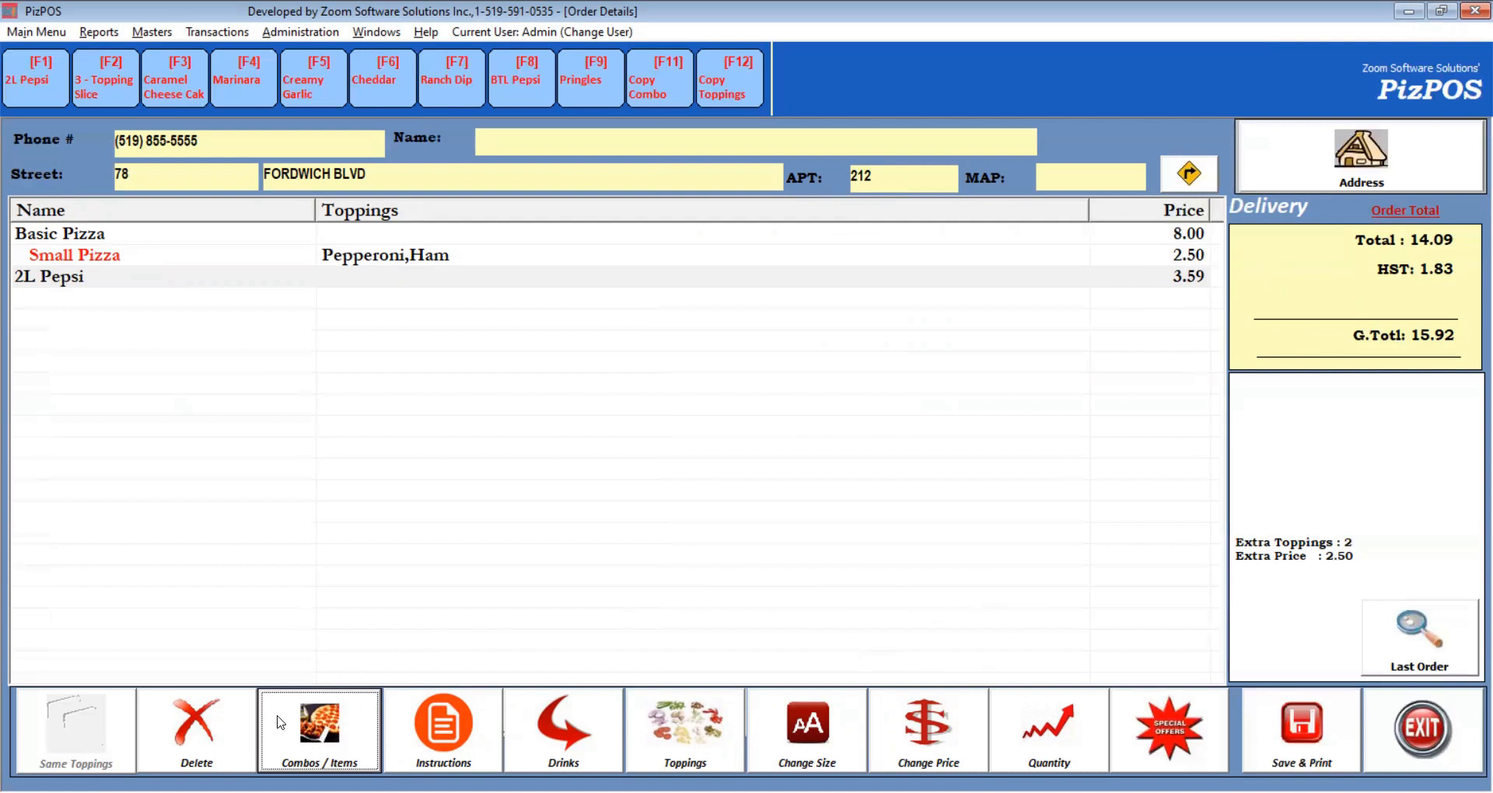
left_click(1313, 717)
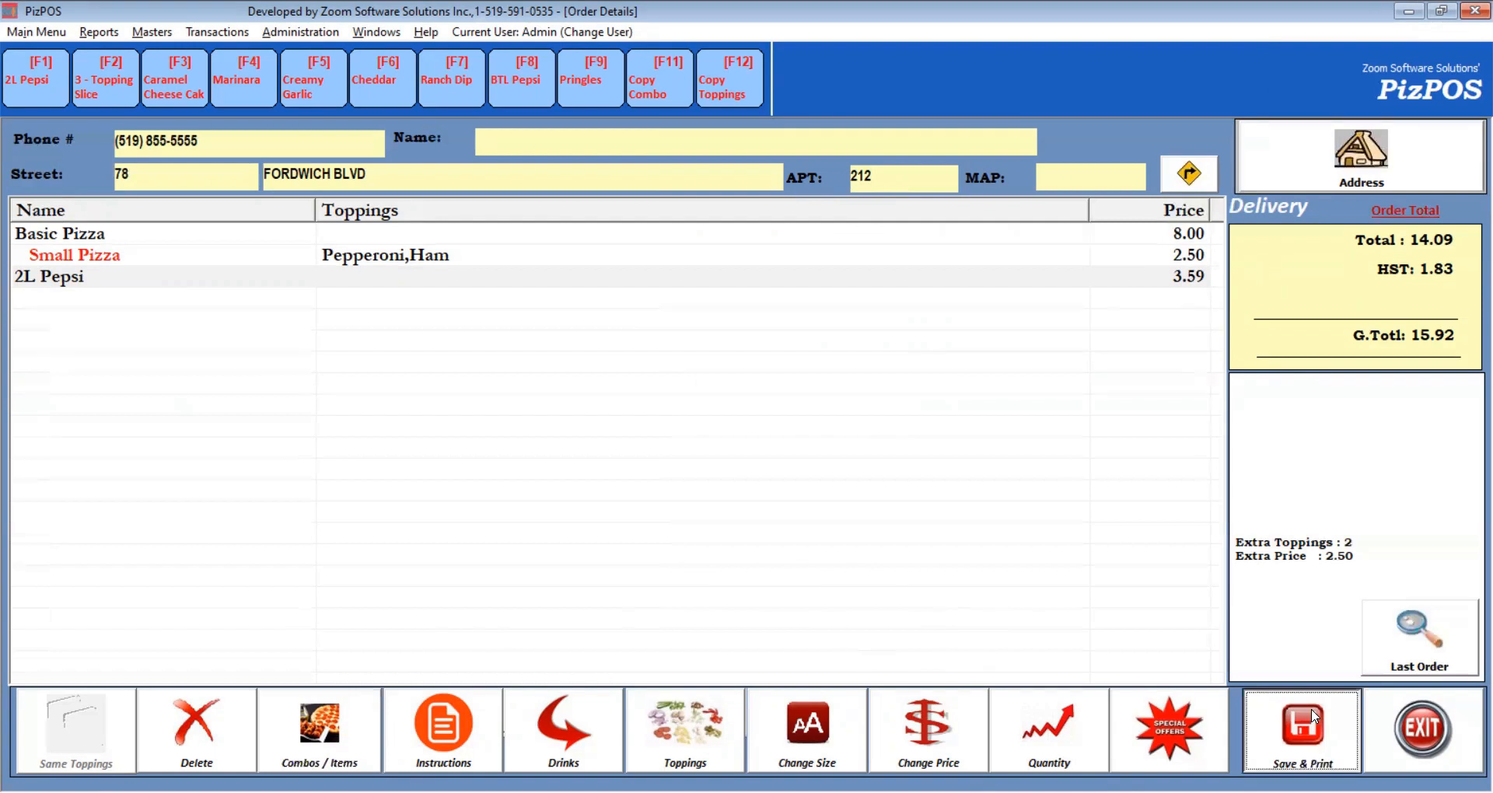
Set delivery charges to 3.99, leave the order UnPaid, and skip printing the receipt.
left_click(1313, 715)
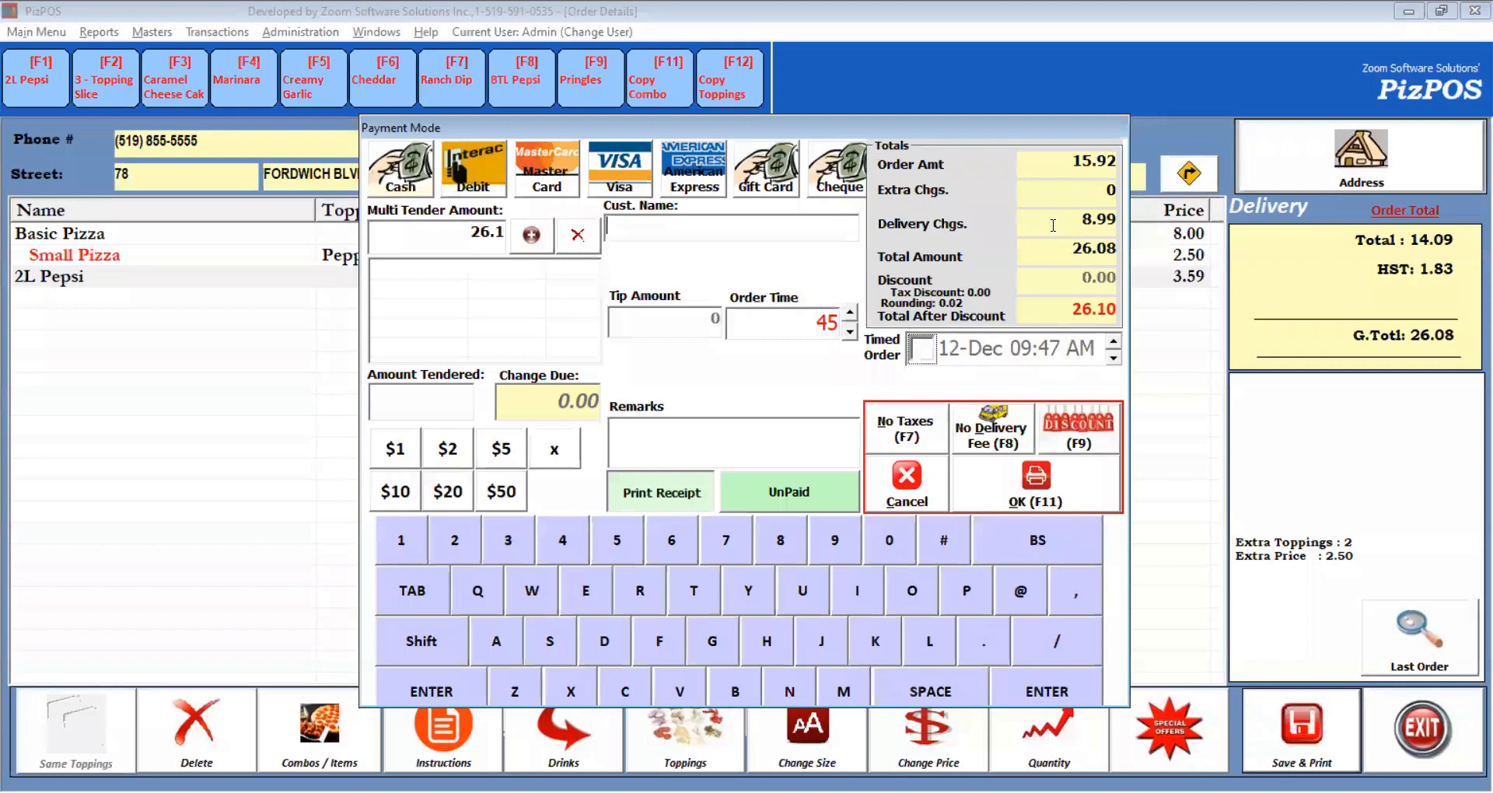
left_click(1088, 220)
type("3.99")
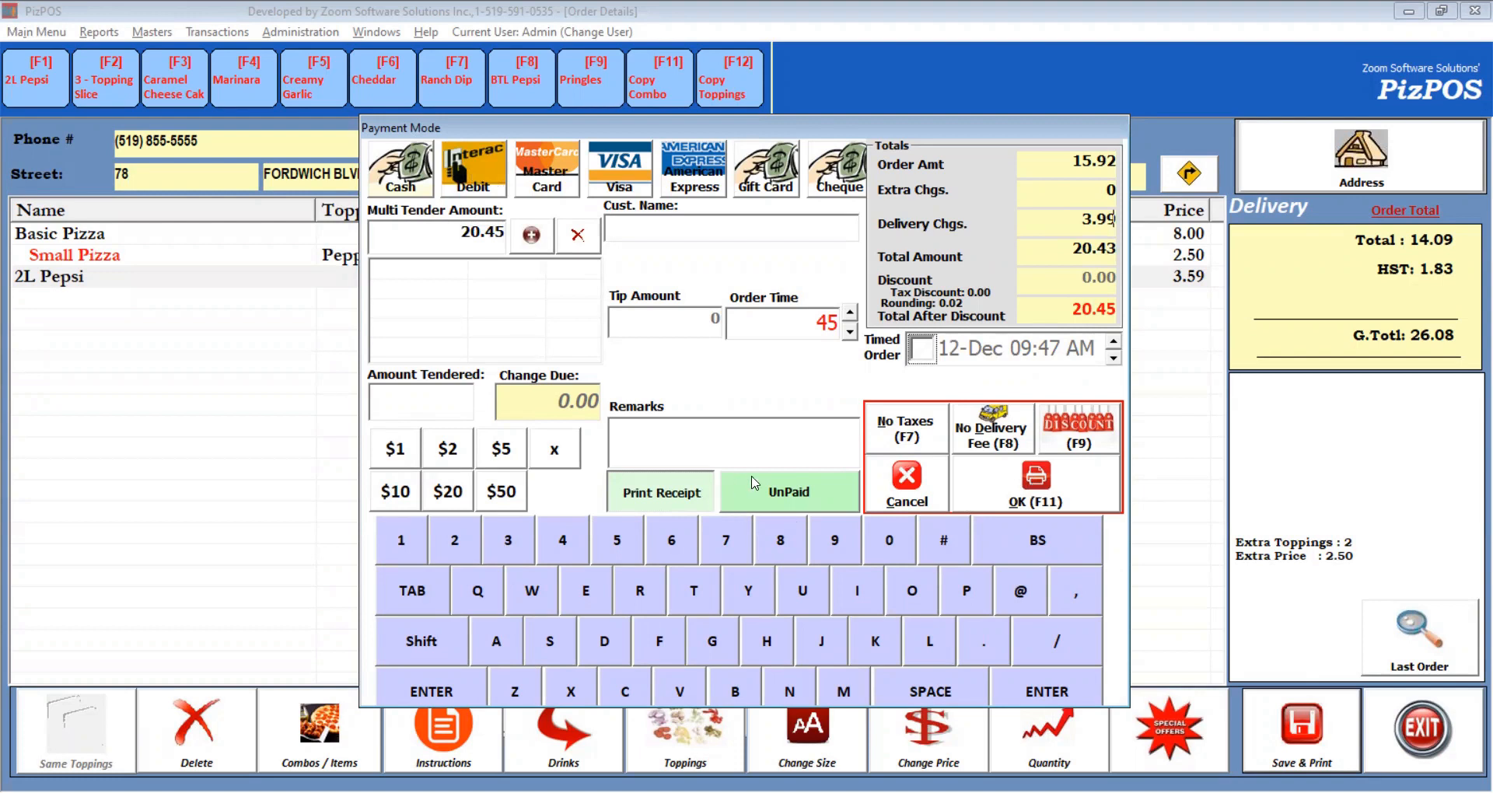
left_click(783, 500)
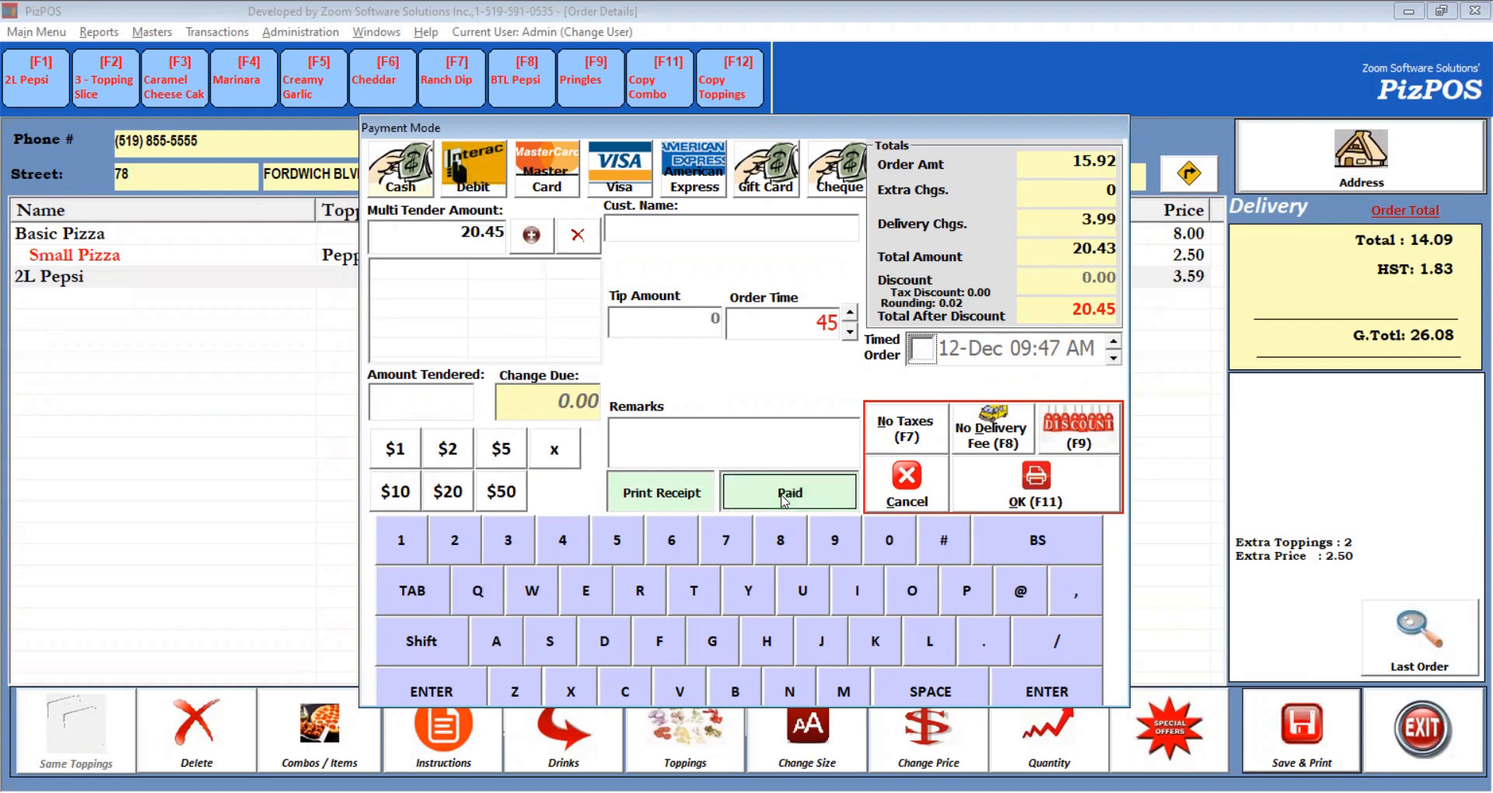
left_click(763, 498)
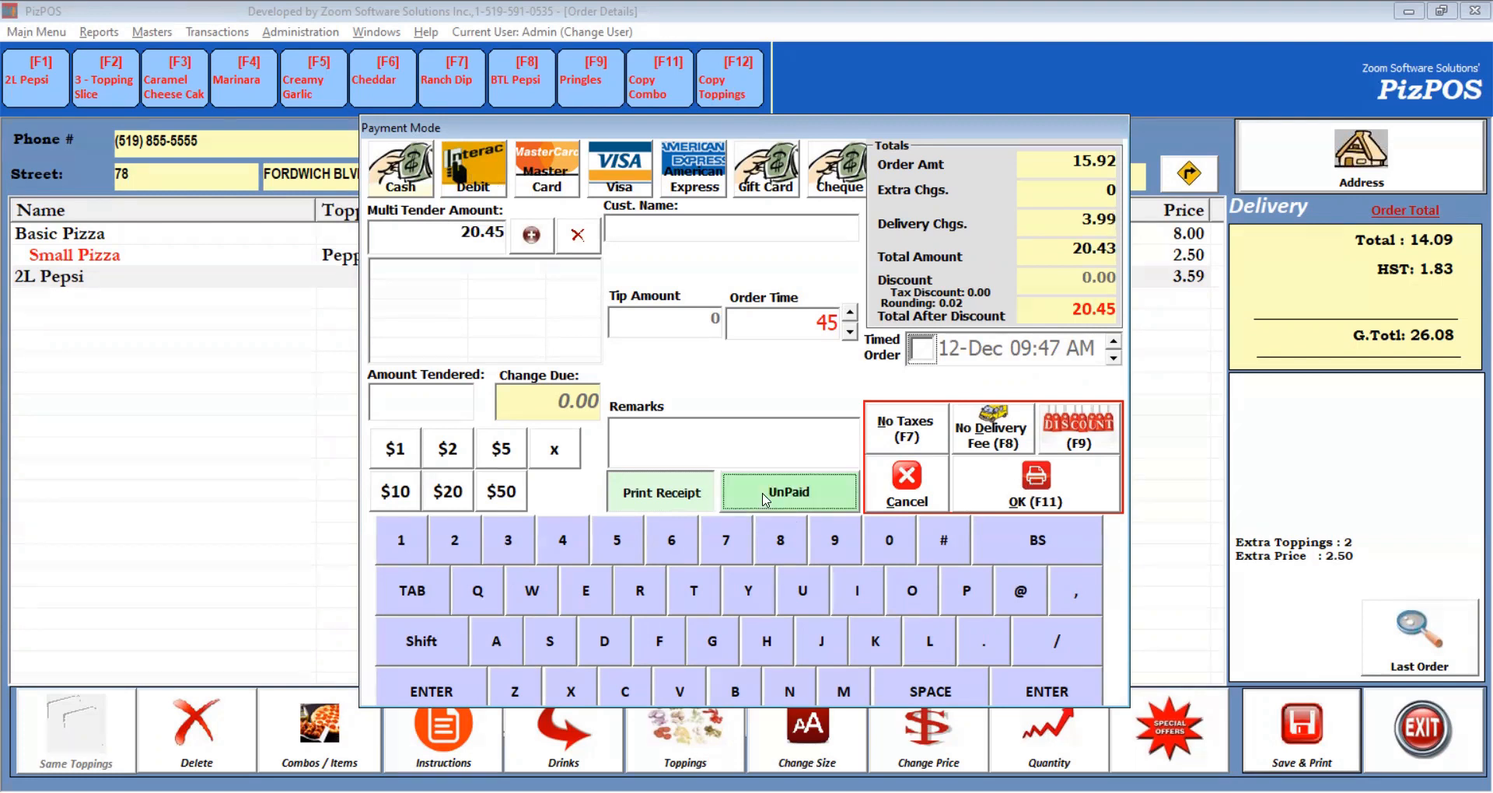
left_click(688, 498)
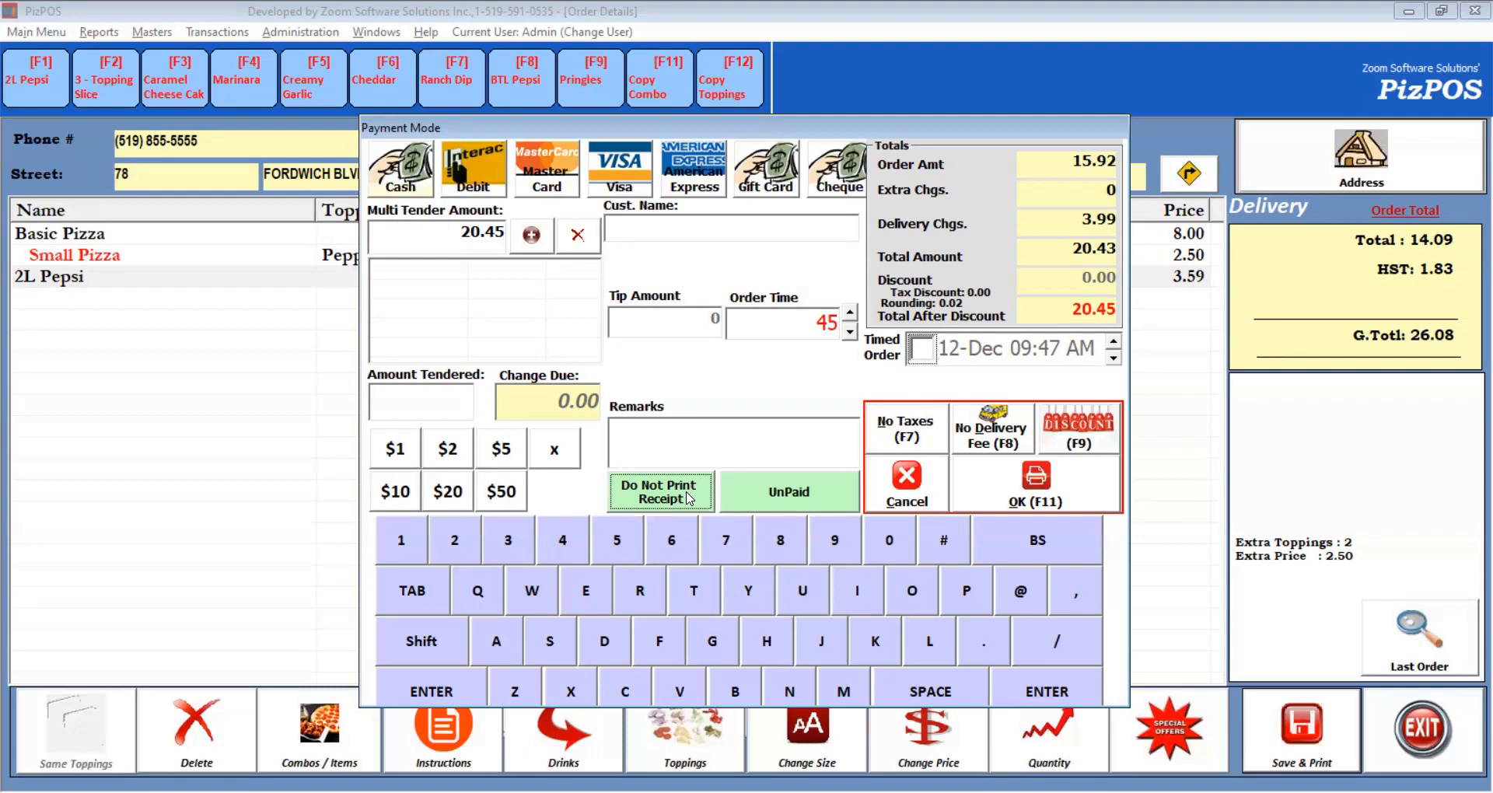
left_click(1057, 495)
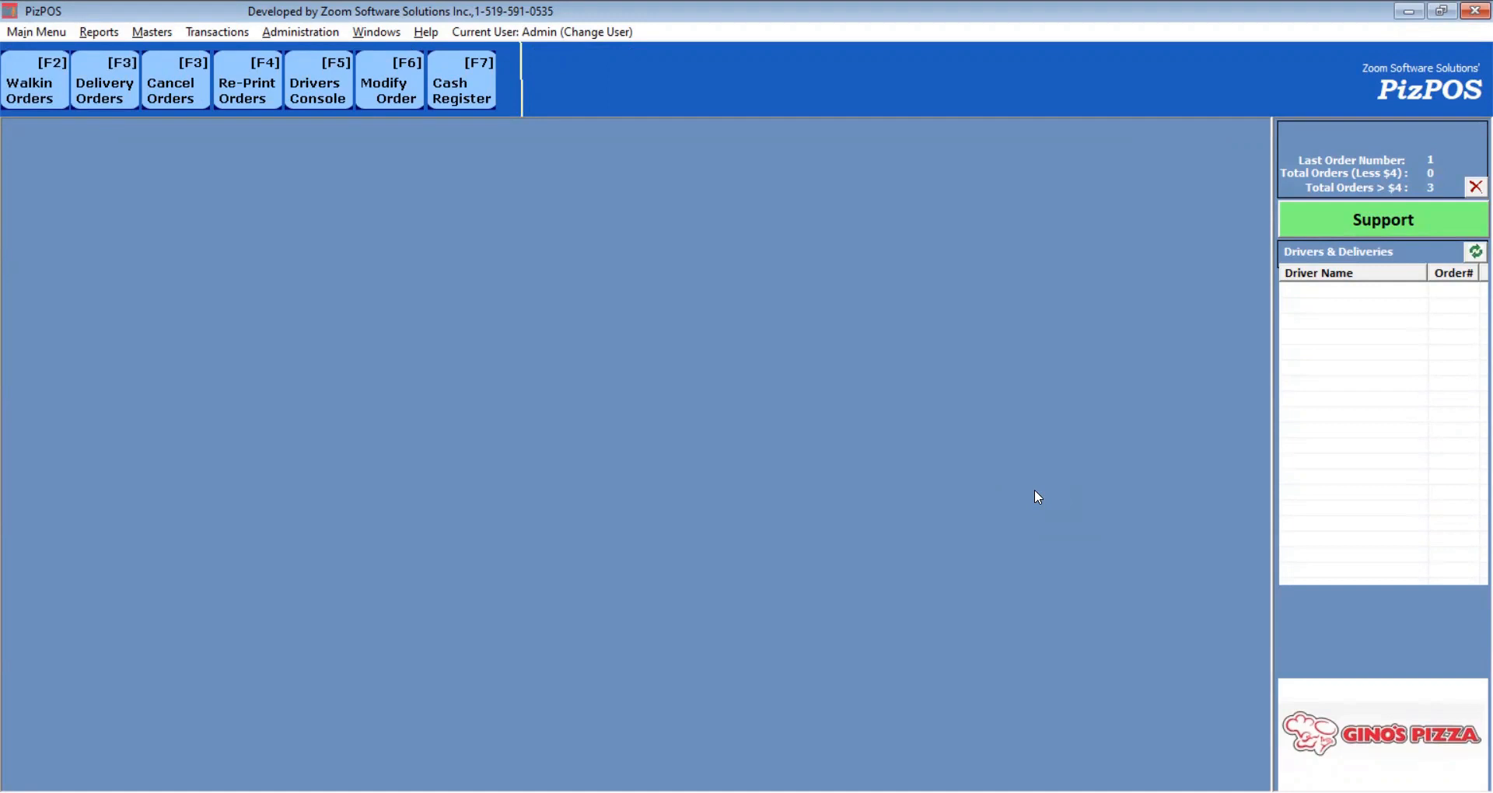
Select MinimumDeliveryAmount in Administration > Global Parameters.
left_click(289, 32)
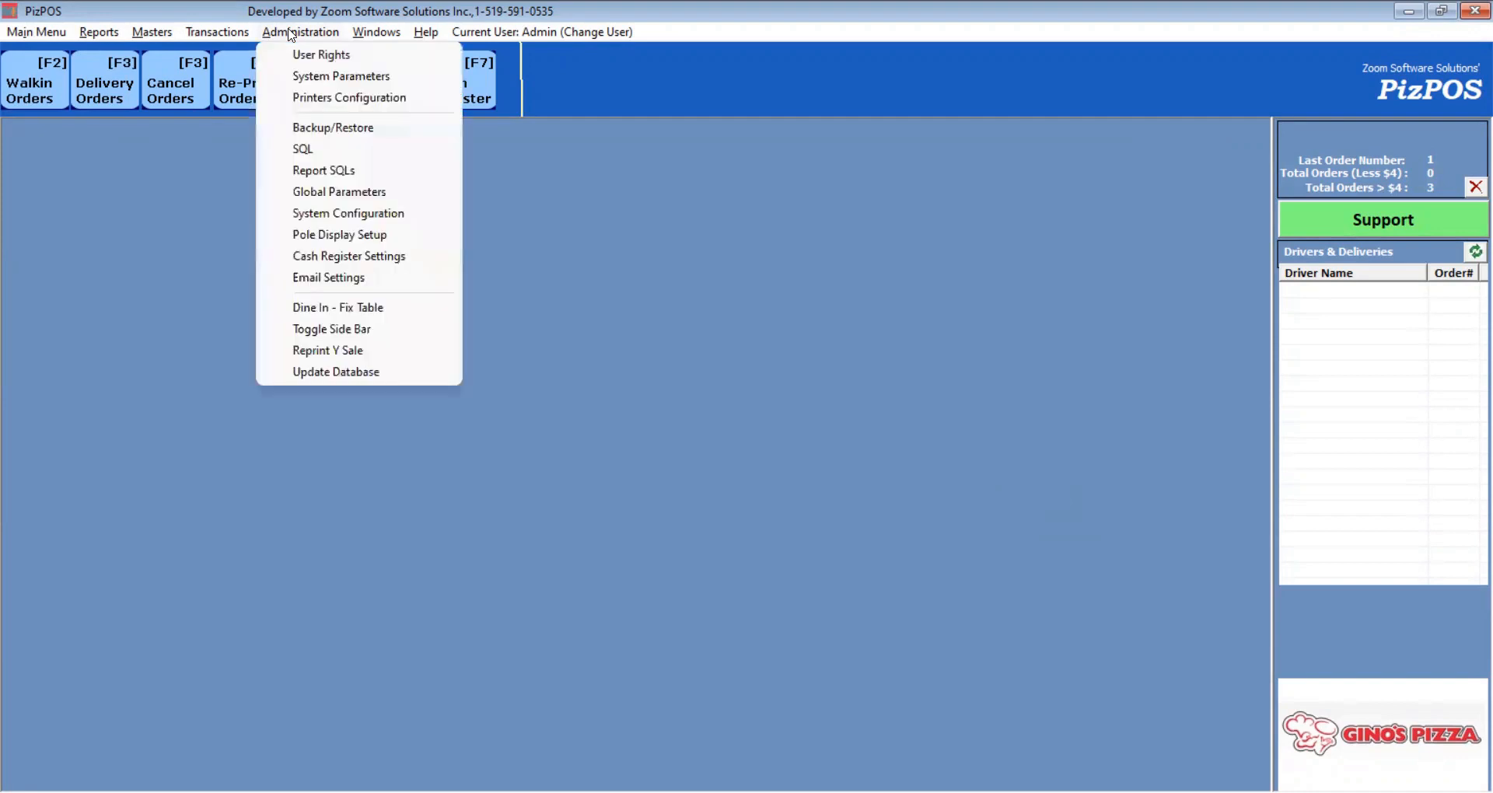
left_click(356, 202)
left_click(639, 394)
key("Down")
key("Down")
key("Down")
key("Down")
key("Down")
key("Down")
key("Down")
key("Down")
key("Down")
key("Down")
key("Down")
key("Down")
key("Down")
key("Down")
key("Down")
key("Down")
key("Down")
key("Down")
key("Down")
key("Down")
key("Down")
key("Down")
key("Down")
key("Down")
key("Down")
key("Down")
key("Down")
key("Down")
key("Down")
key("Down")
key("Down")
key("Down")
key("Down")
key("Down")
key("Down")
key("Down")
key("Down")
key("Down")
key("Down")
key("Down")
key("Down")
key("Down")
key("Down")
key("Down")
key("Down")
key("Down")
key("Down")
key("Down")
key("Down")
key("Down")
key("Down")
key("Down")
key("Down")
key("Down")
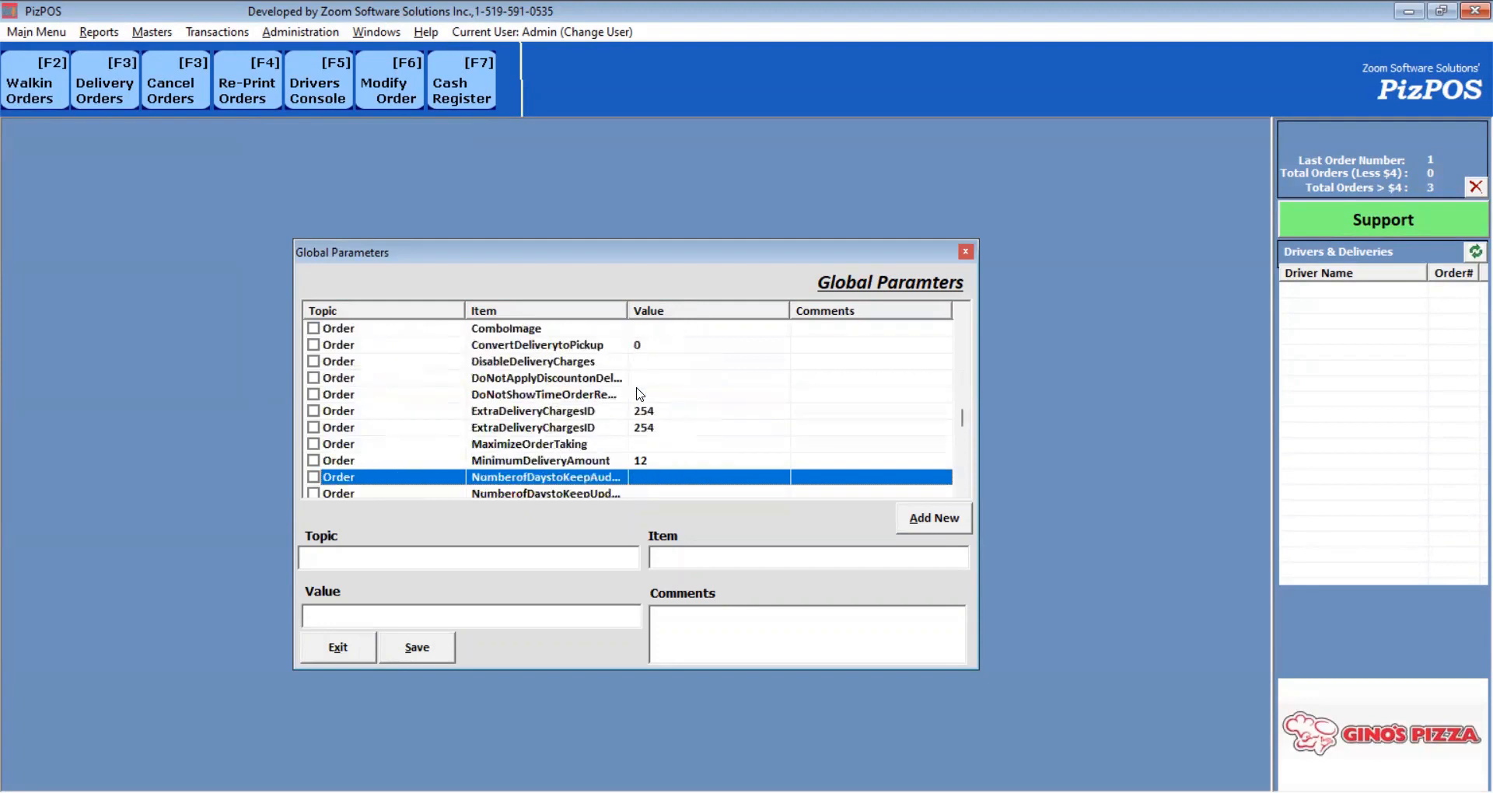
key("Down")
key("Up")
key("Up")
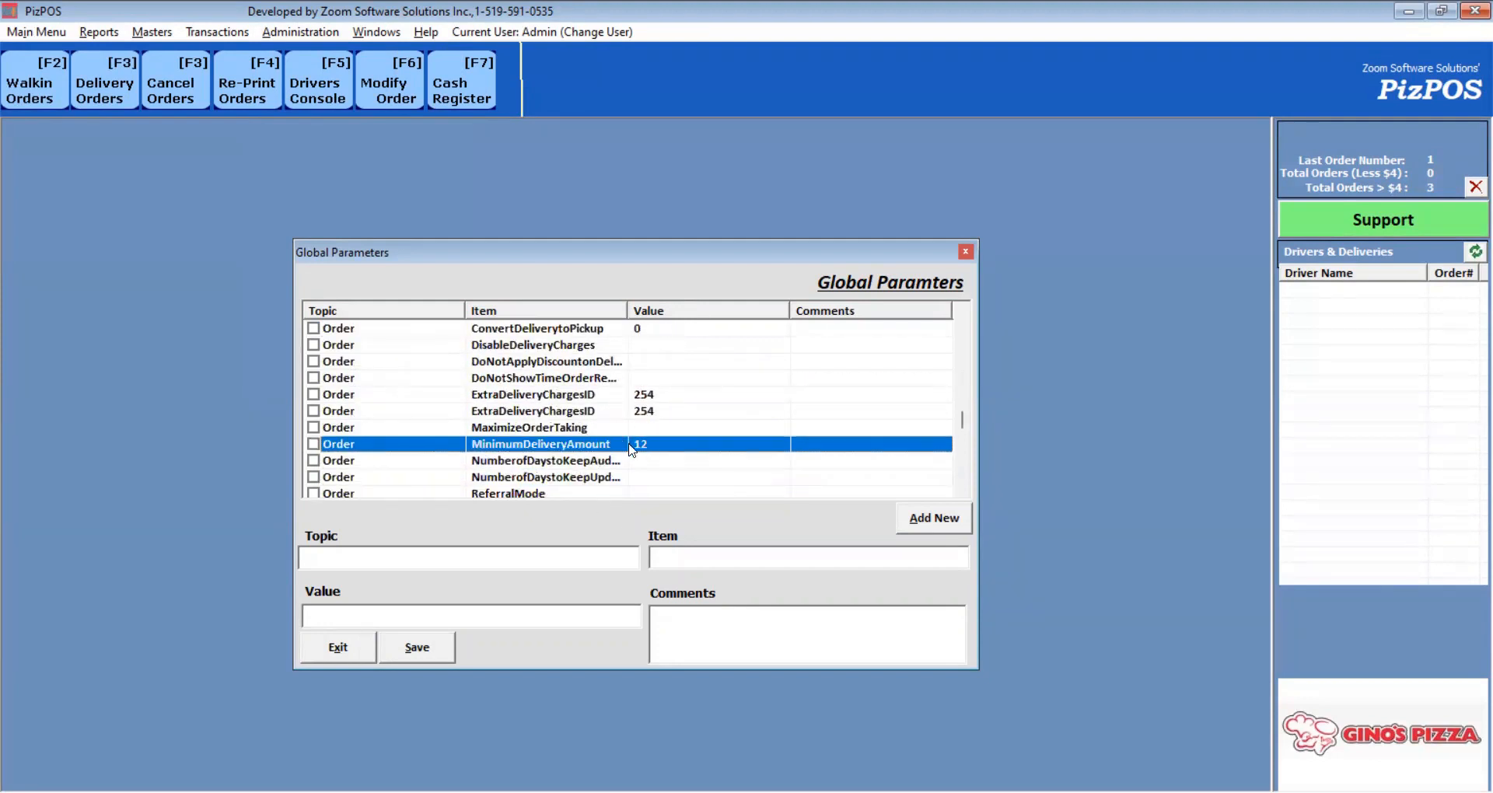
left_click(313, 444)
Change MinimumDeliveryAmount from 12 to 15 and save, then begin a delivery order with the caller's phone.
left_click(367, 608)
key("BackSpace")
type("5")
left_click(410, 649)
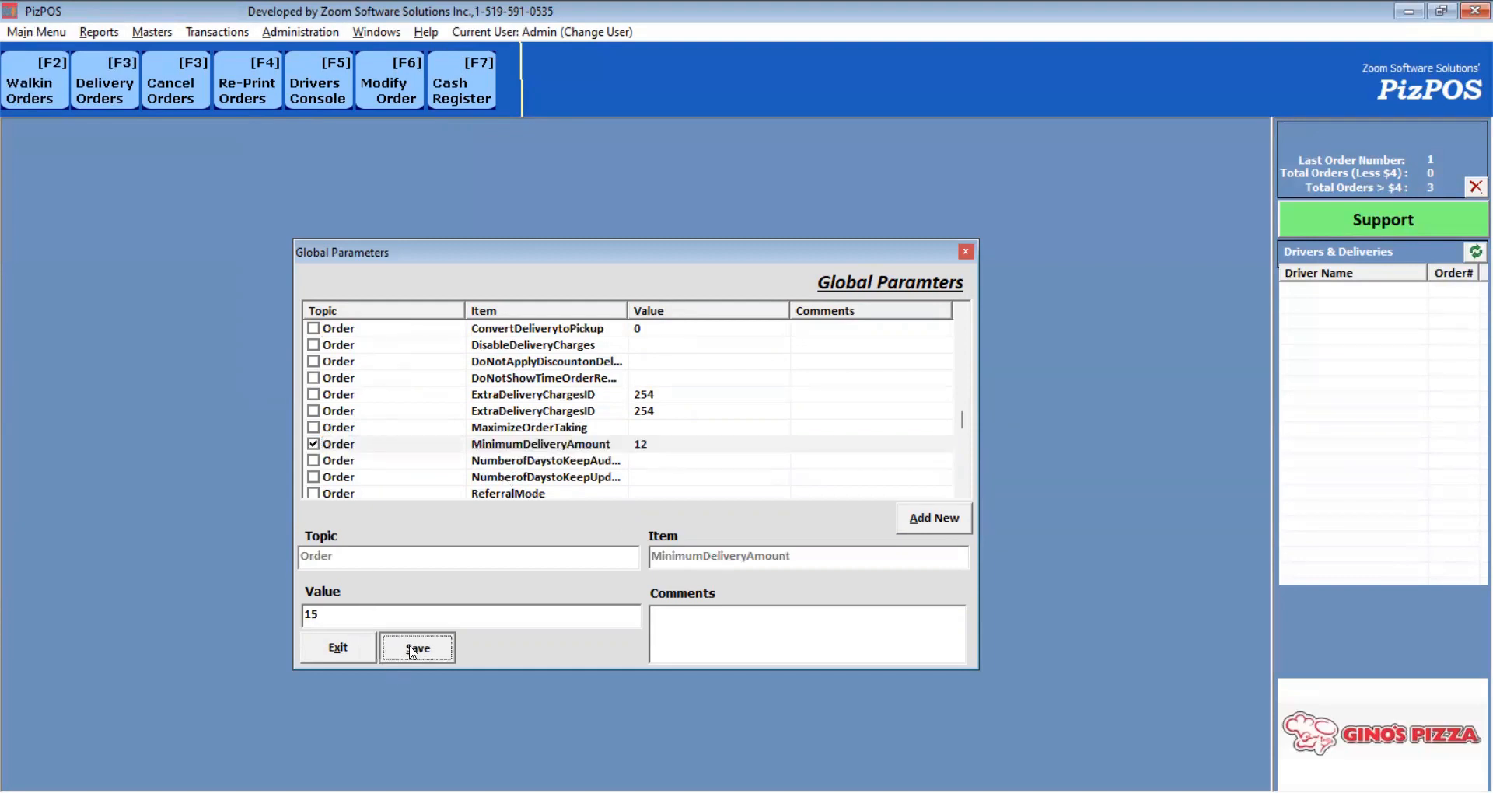
left_click(109, 99)
type("8555555")
key("Return")
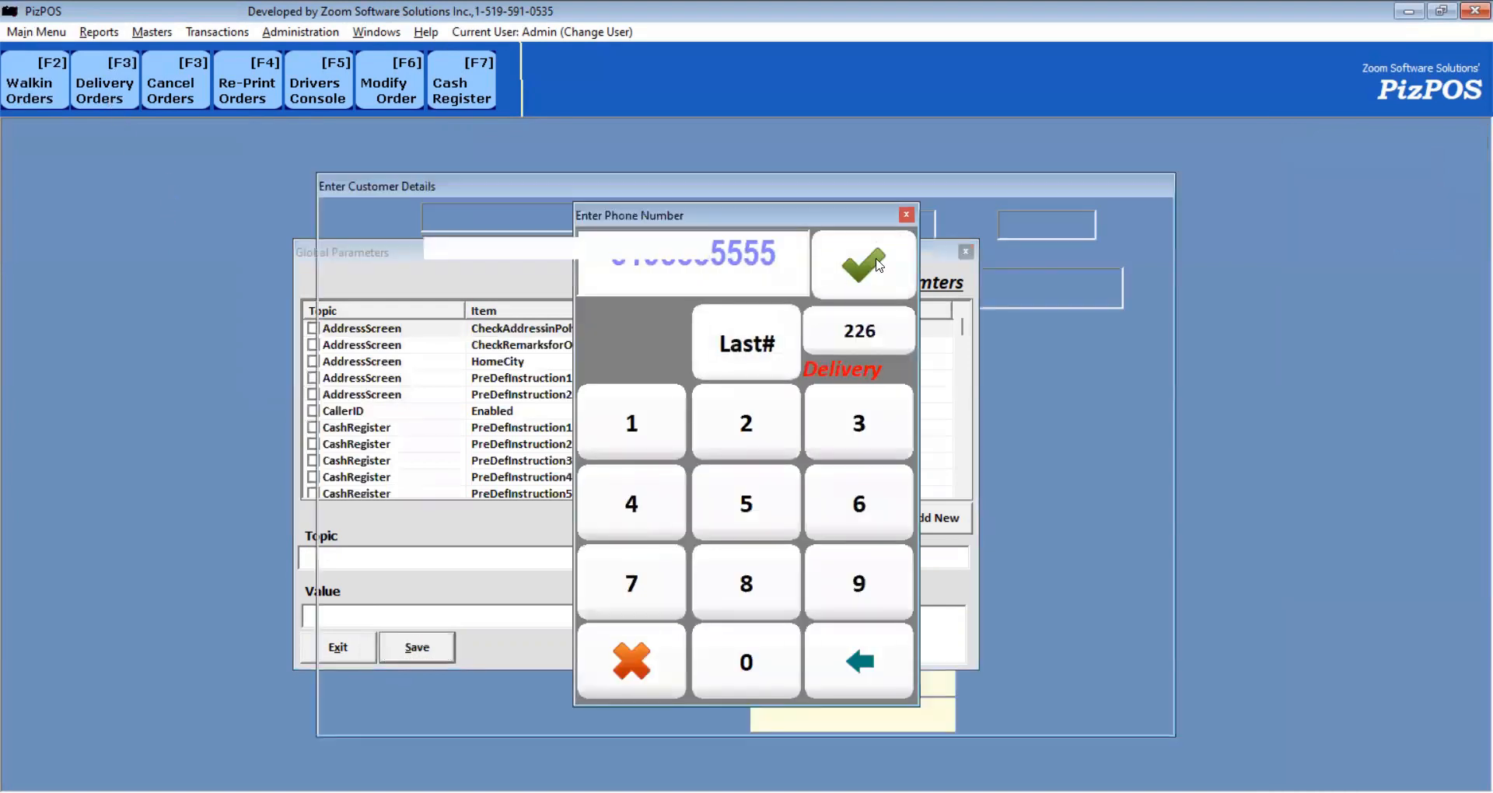
left_click(1115, 688)
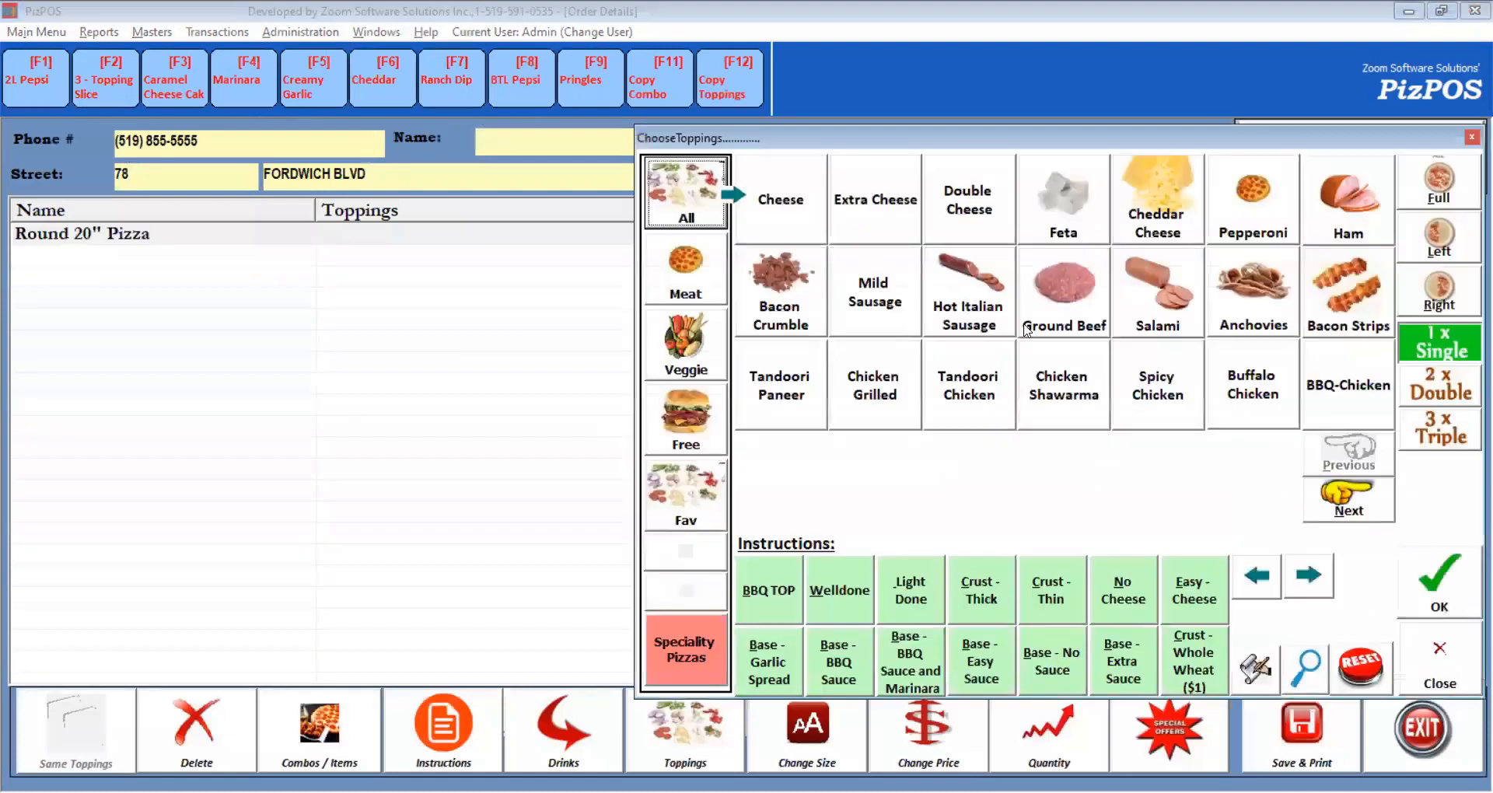
left_click(194, 731)
left_click(295, 747)
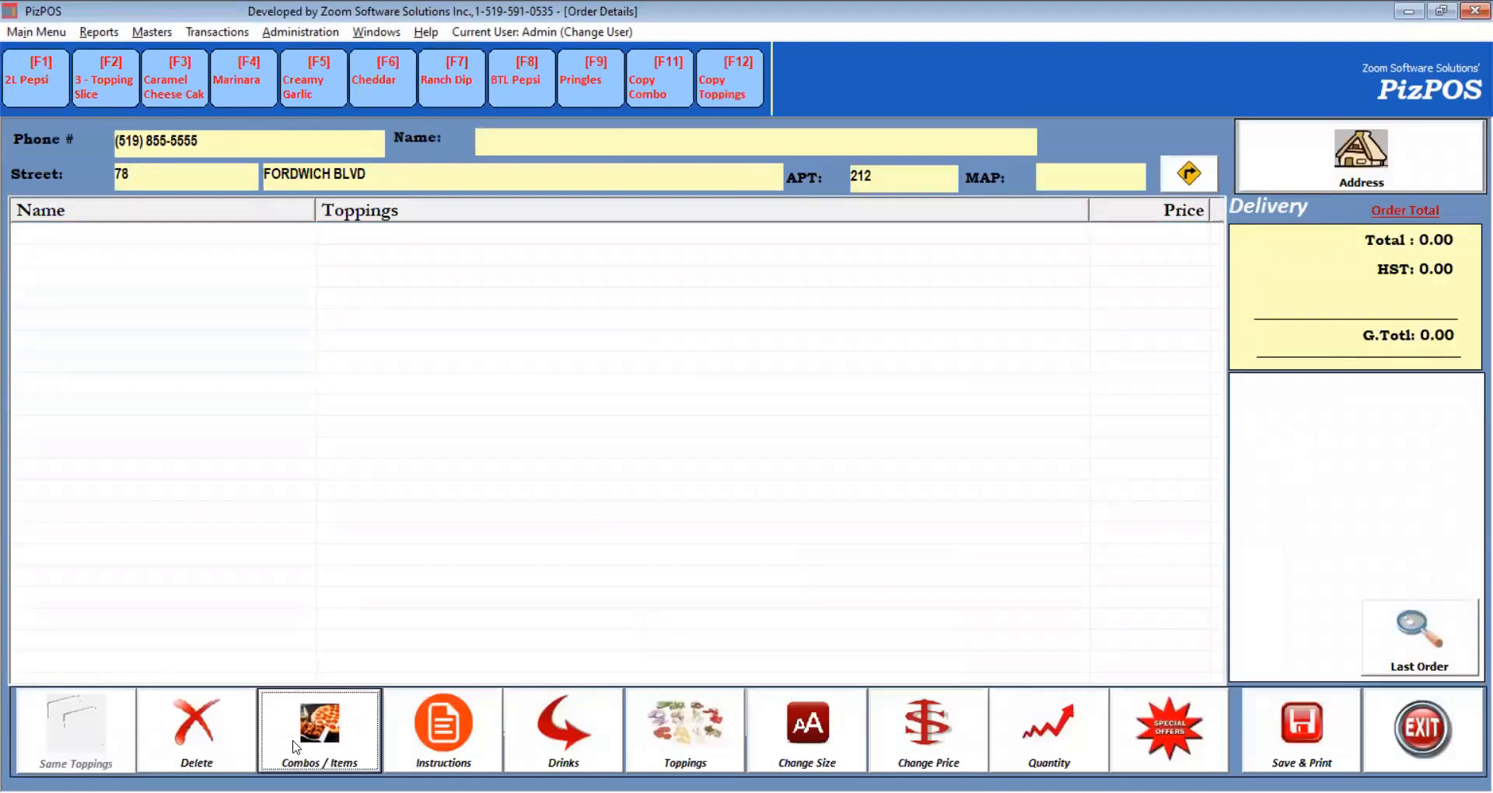
left_click(758, 268)
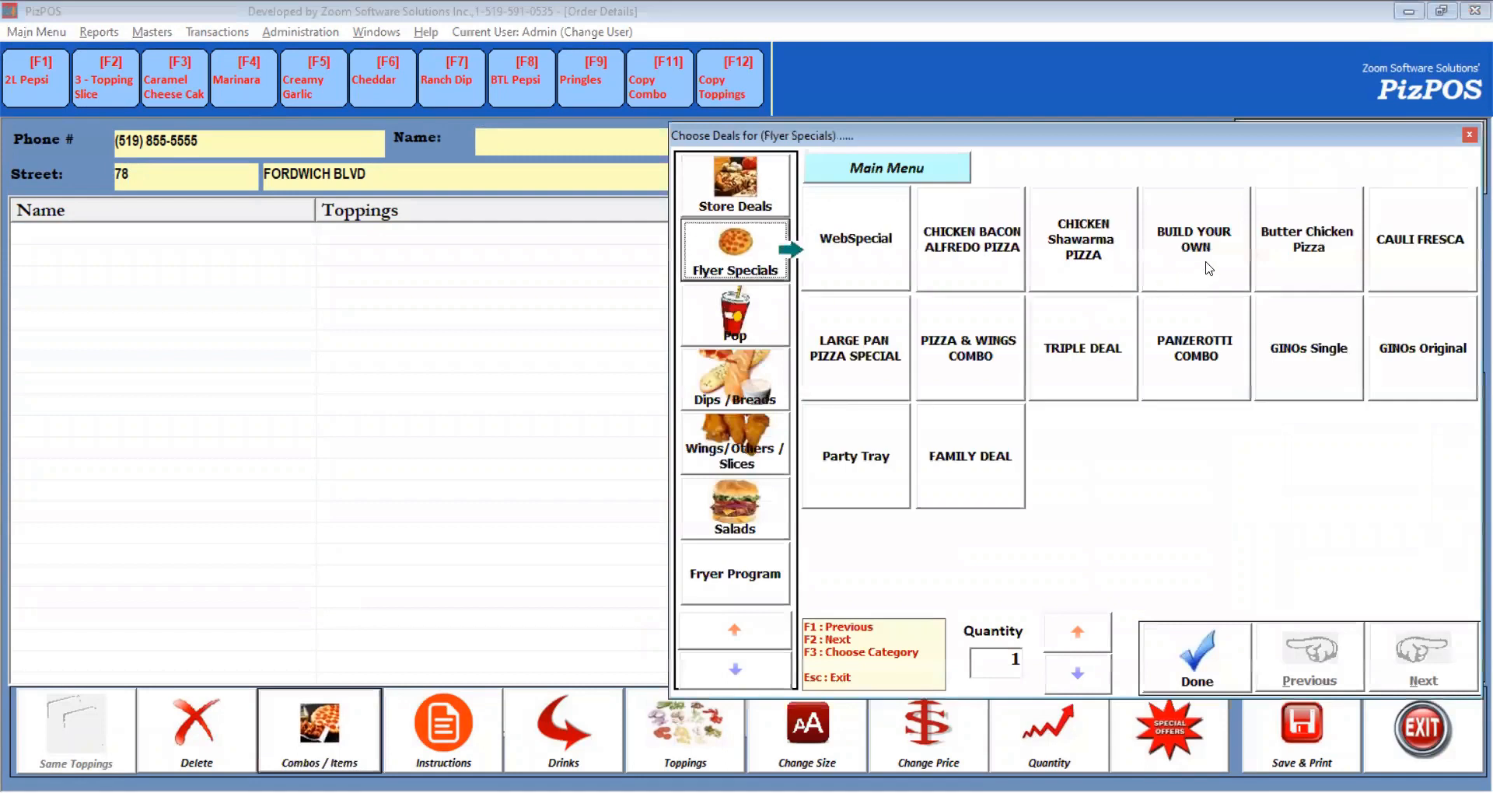
left_click(1209, 269)
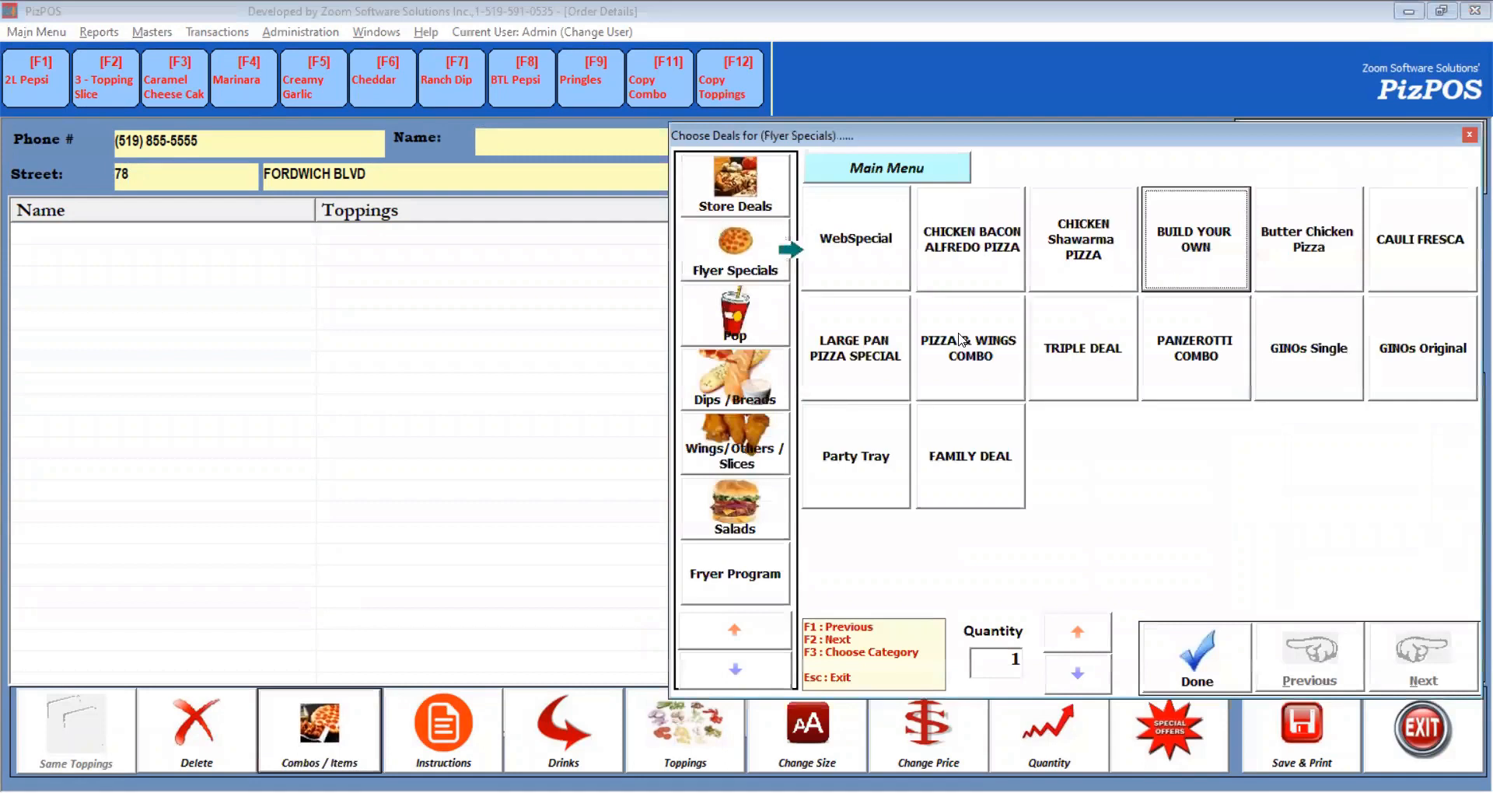
left_click(1191, 289)
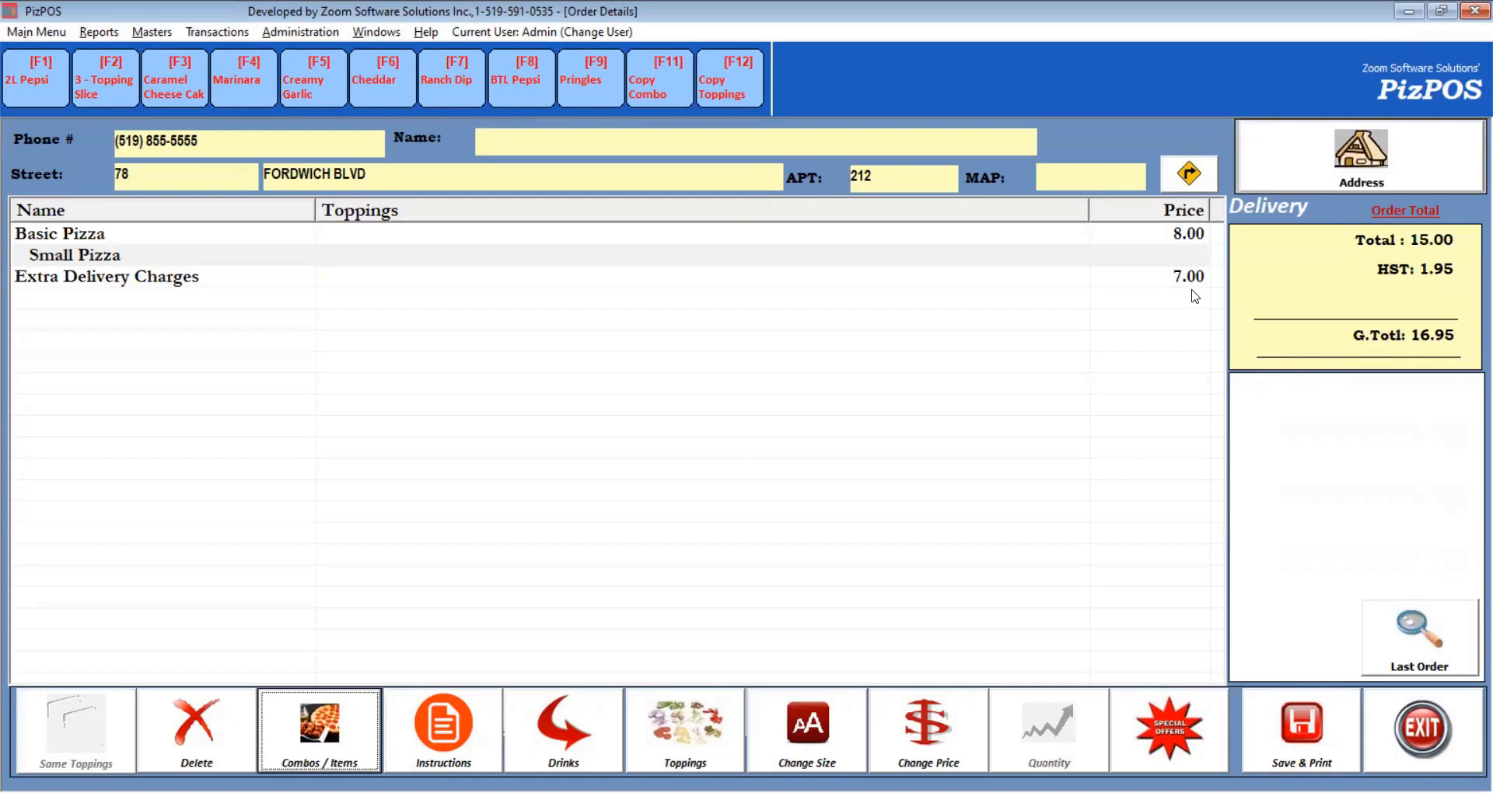
key("Escape")
key("Return")
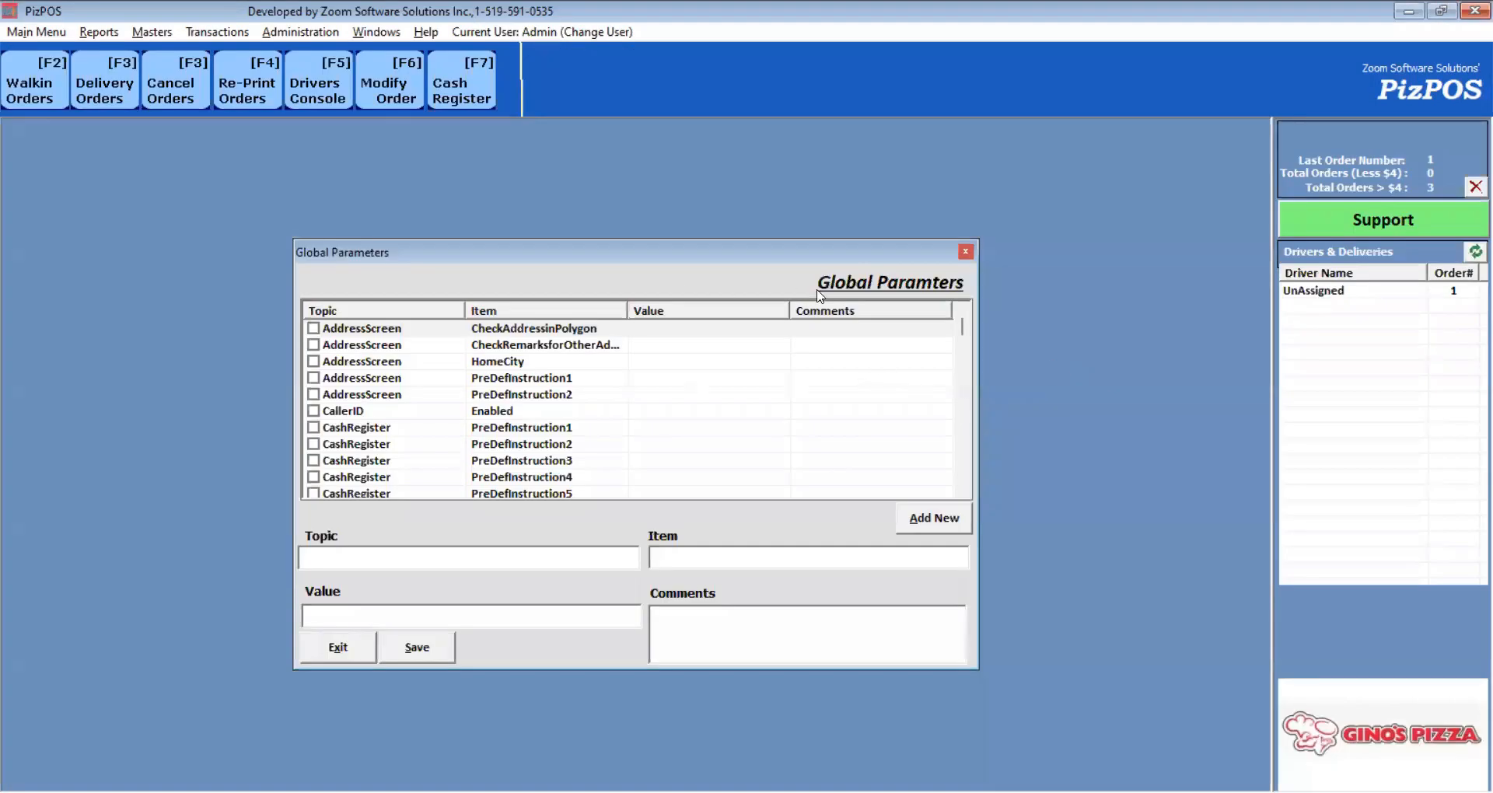
left_click(966, 253)
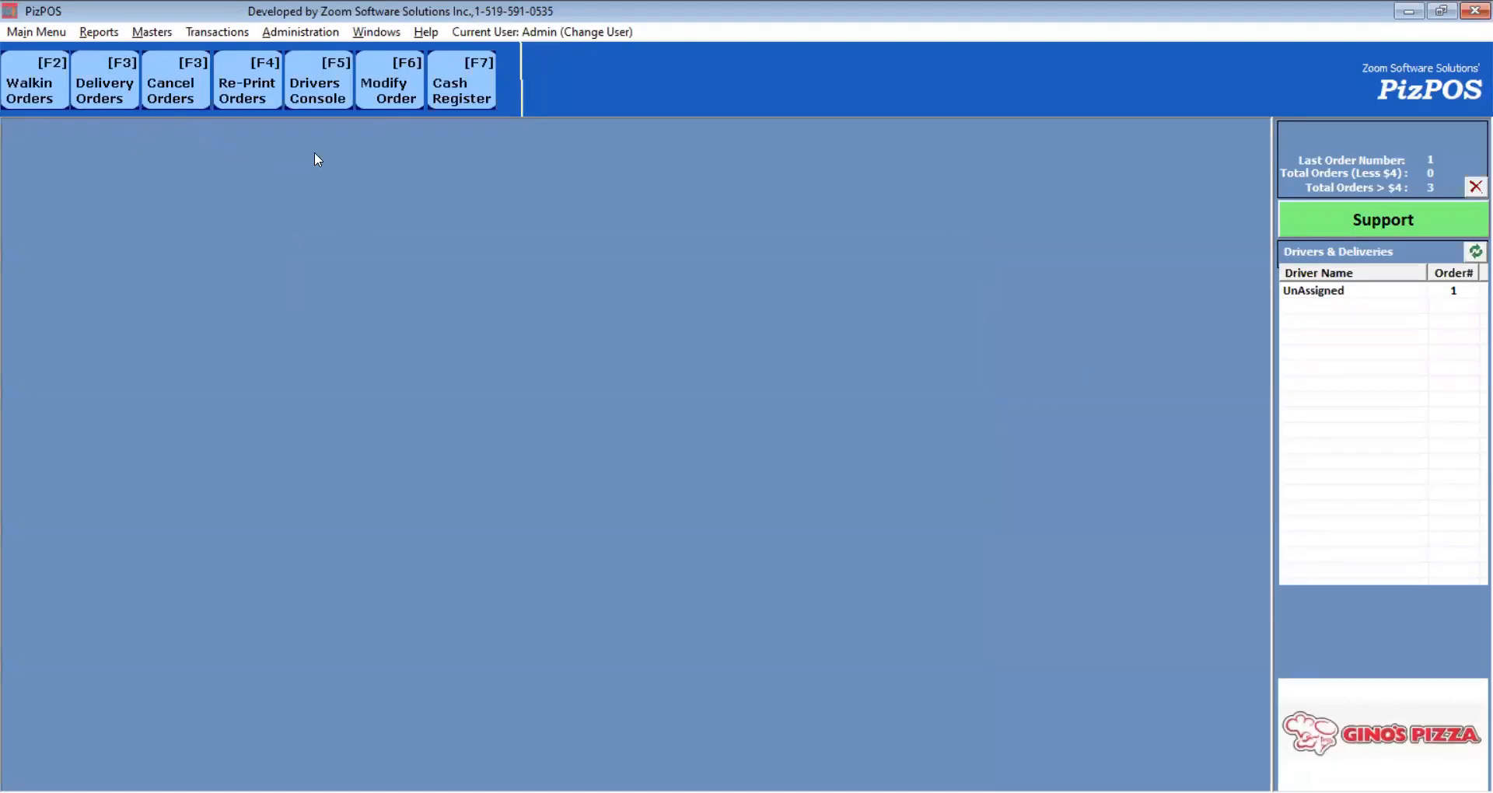
Open the delivery order for editing from the Modify Orders list.
left_click(390, 101)
left_click(640, 279)
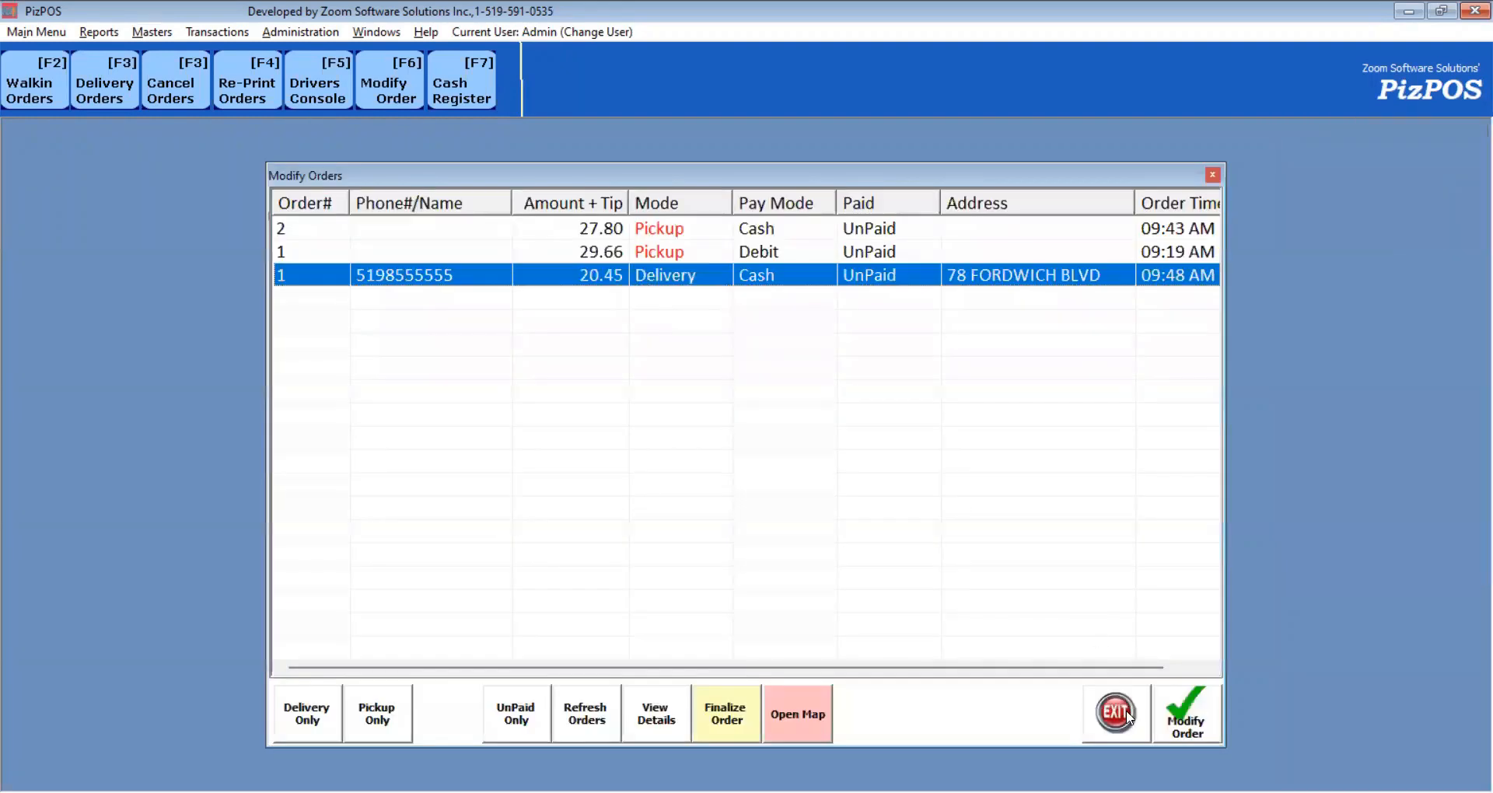
left_click(1185, 712)
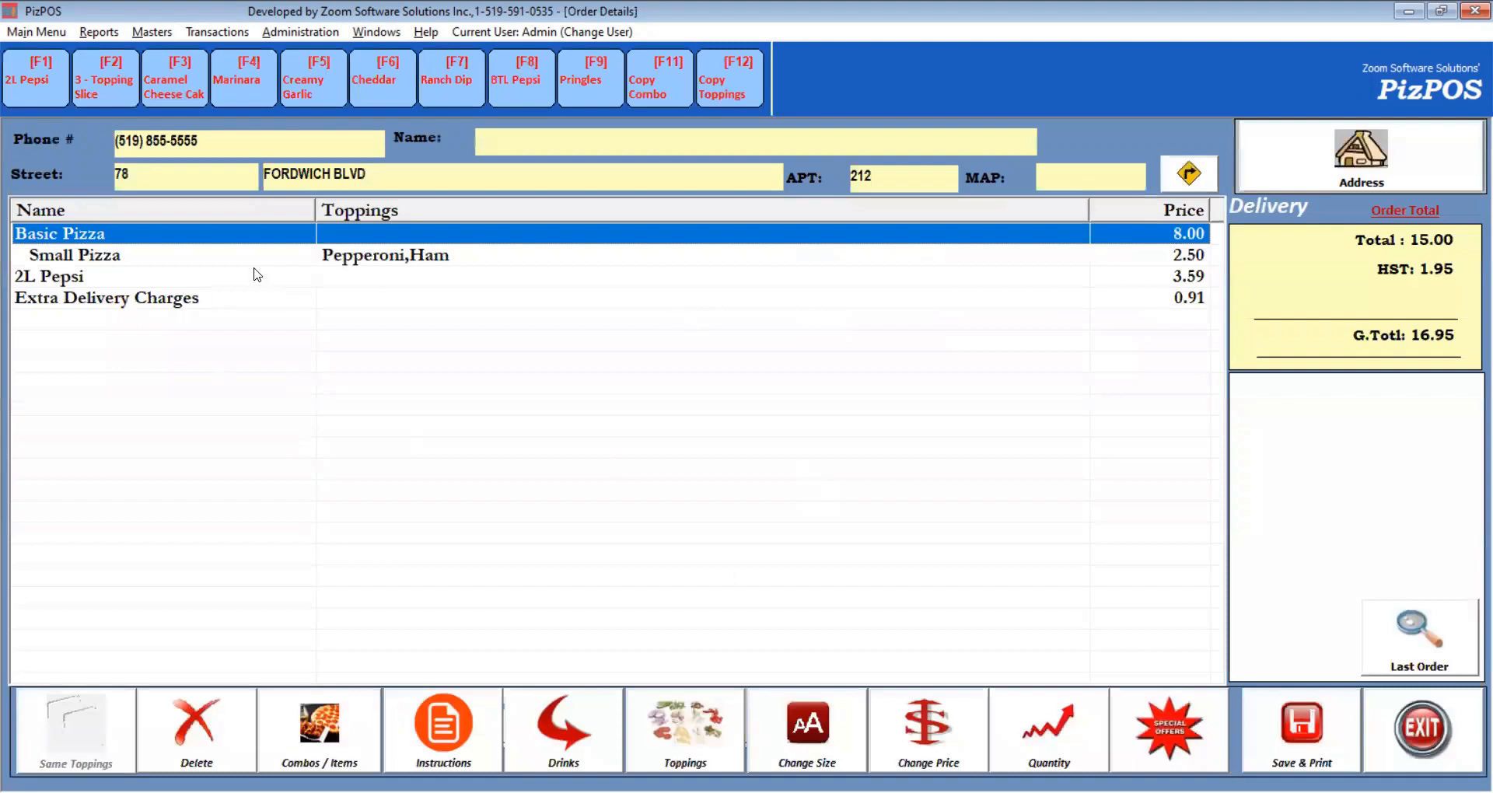
Replace Ham on the Small Pizza with Ground Beef and Spicy Chicken.
left_click(398, 259)
double_click(398, 259)
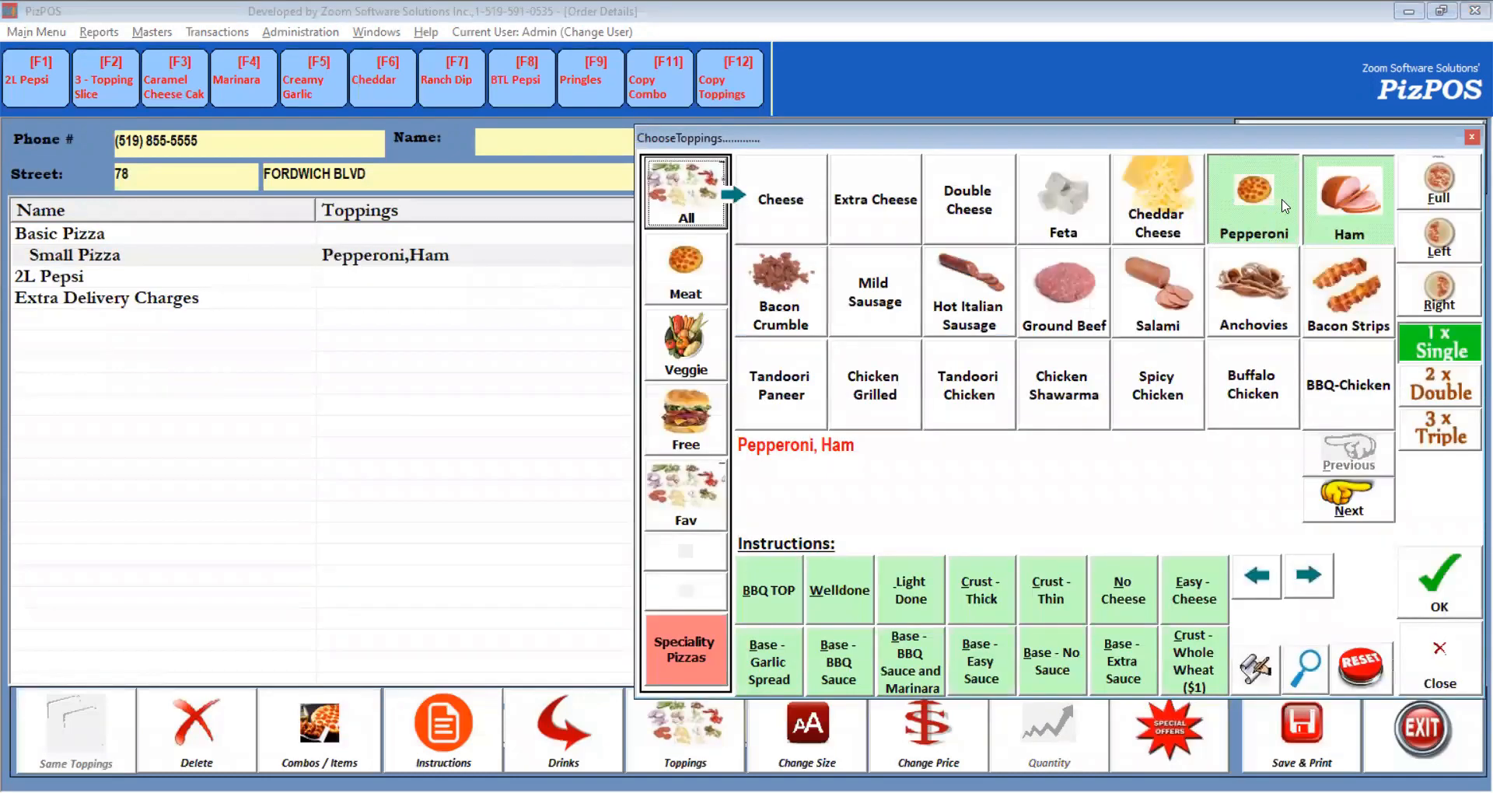
left_click(1331, 214)
left_click(1046, 301)
left_click(1170, 378)
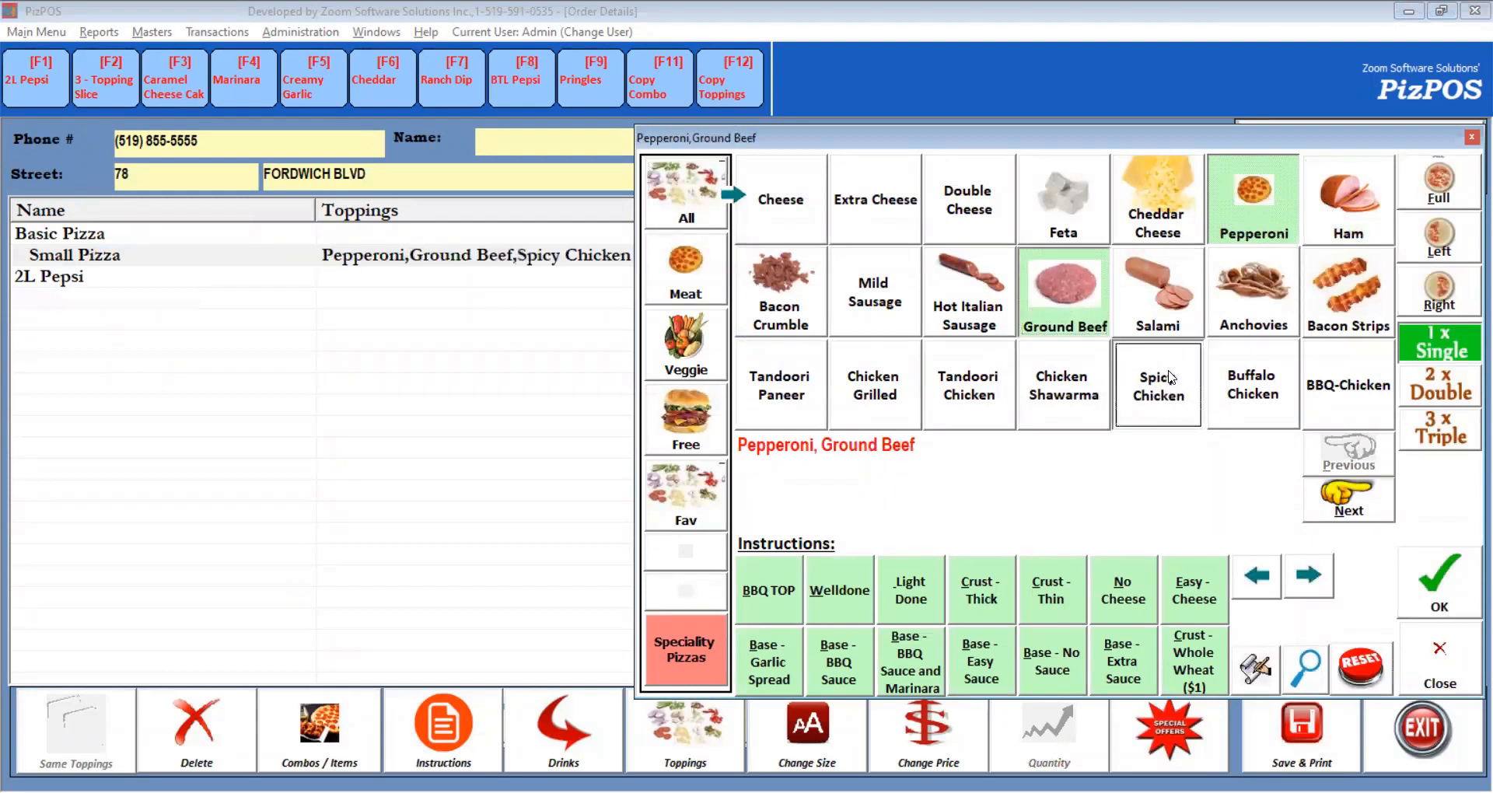
left_click(1435, 583)
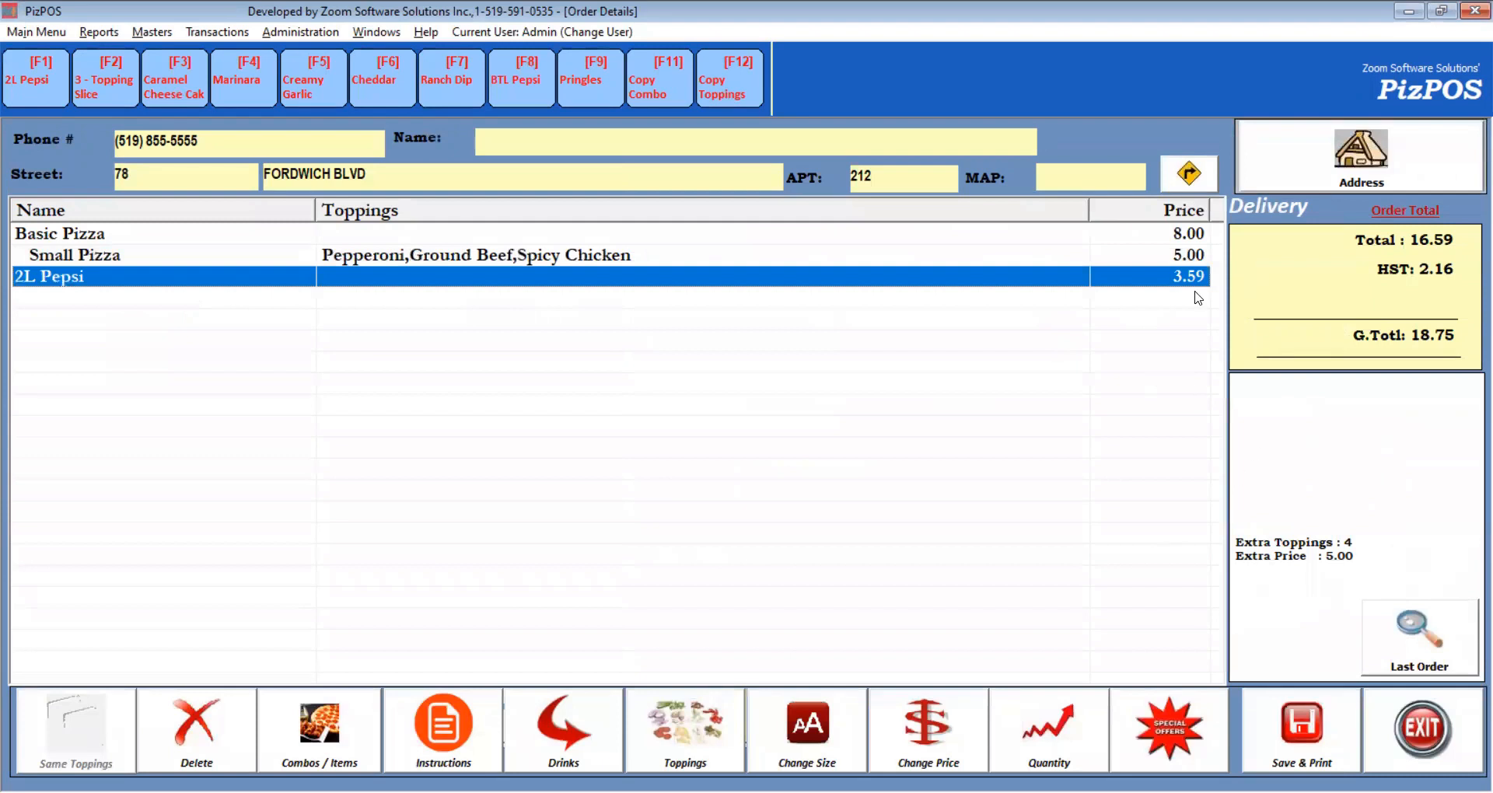
Save the modified delivery order at 23.25 without printing a receipt.
left_click(1302, 719)
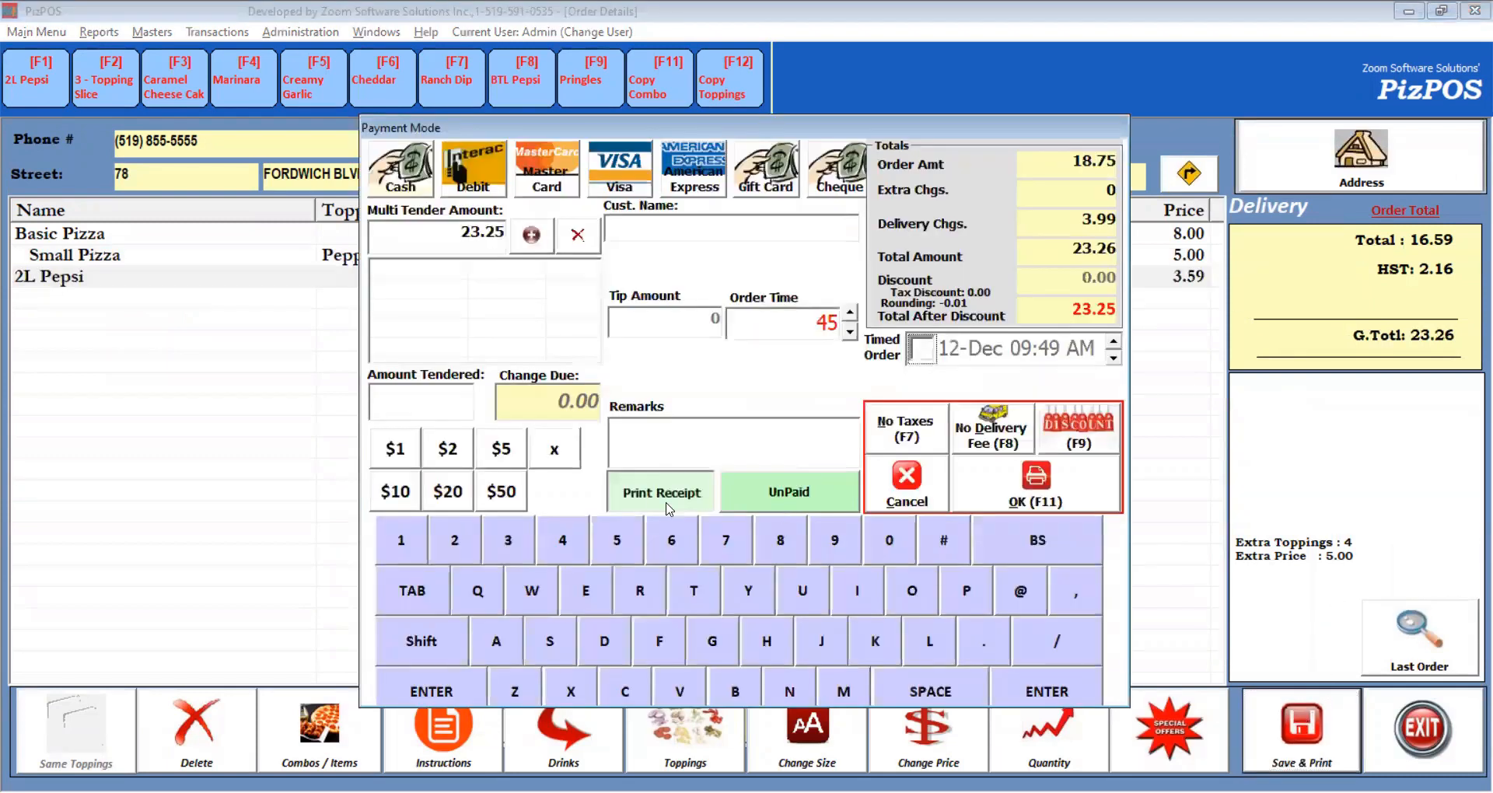
left_click(661, 505)
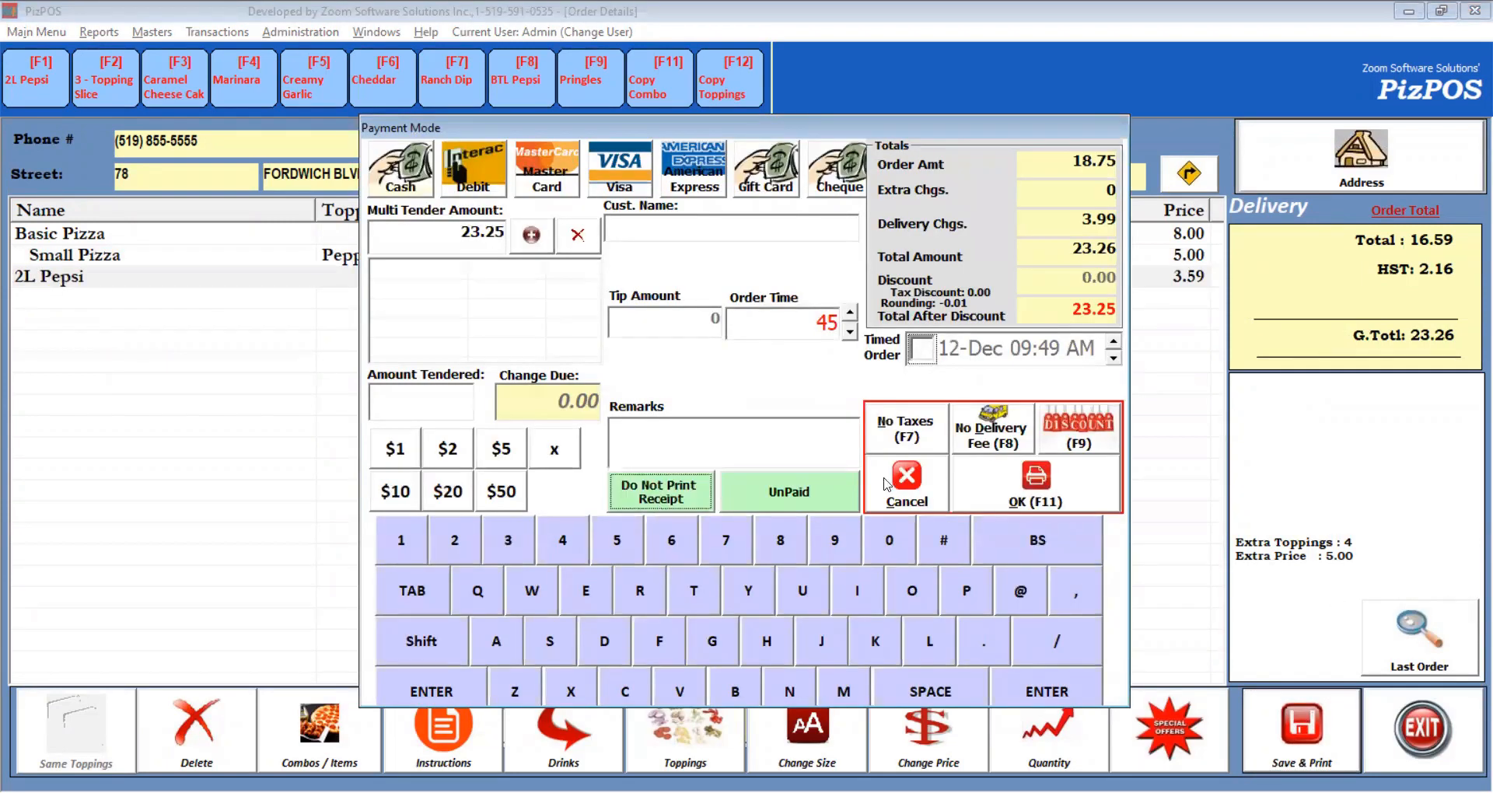
left_click(1009, 498)
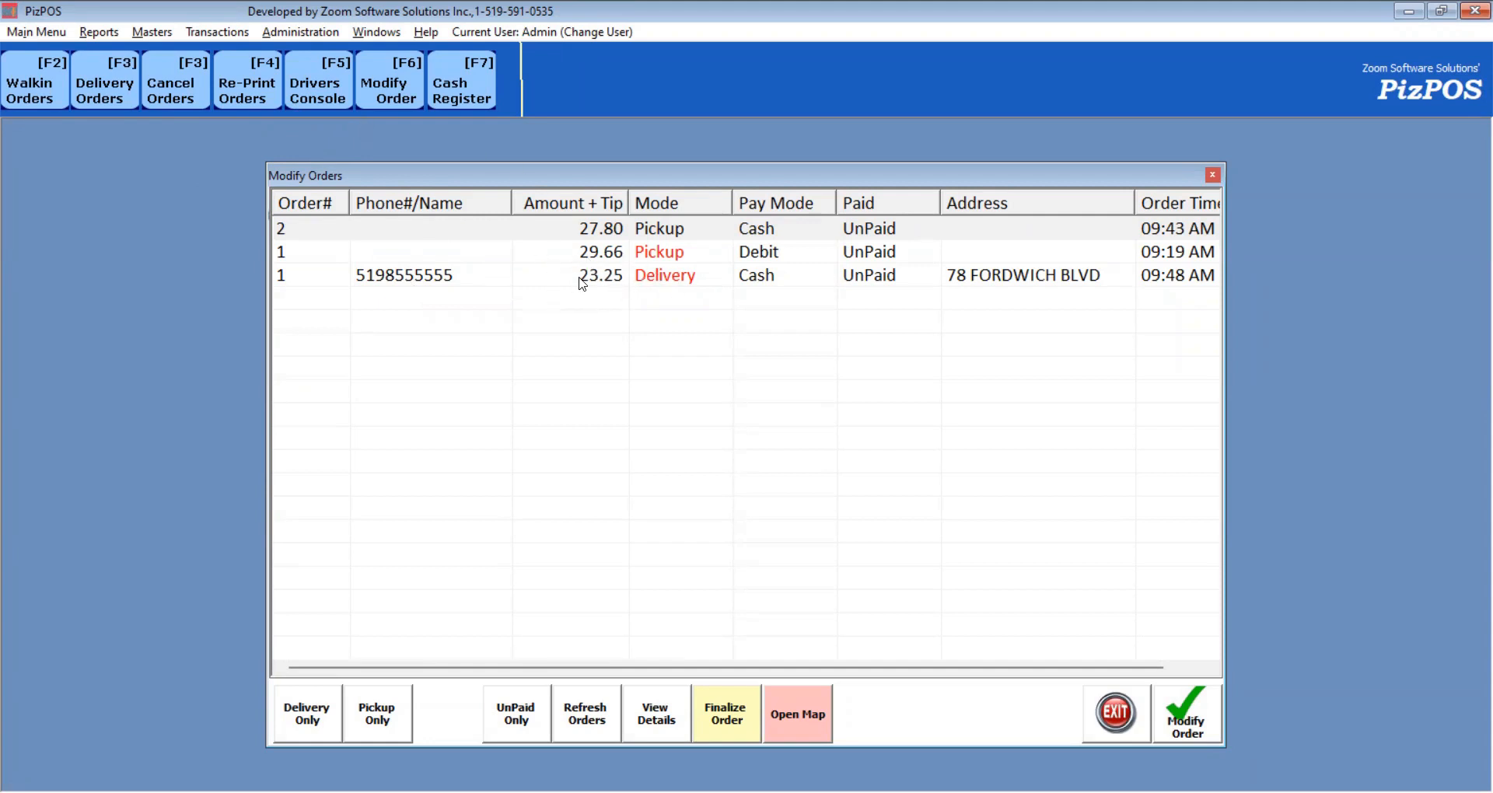
double_click(721, 278)
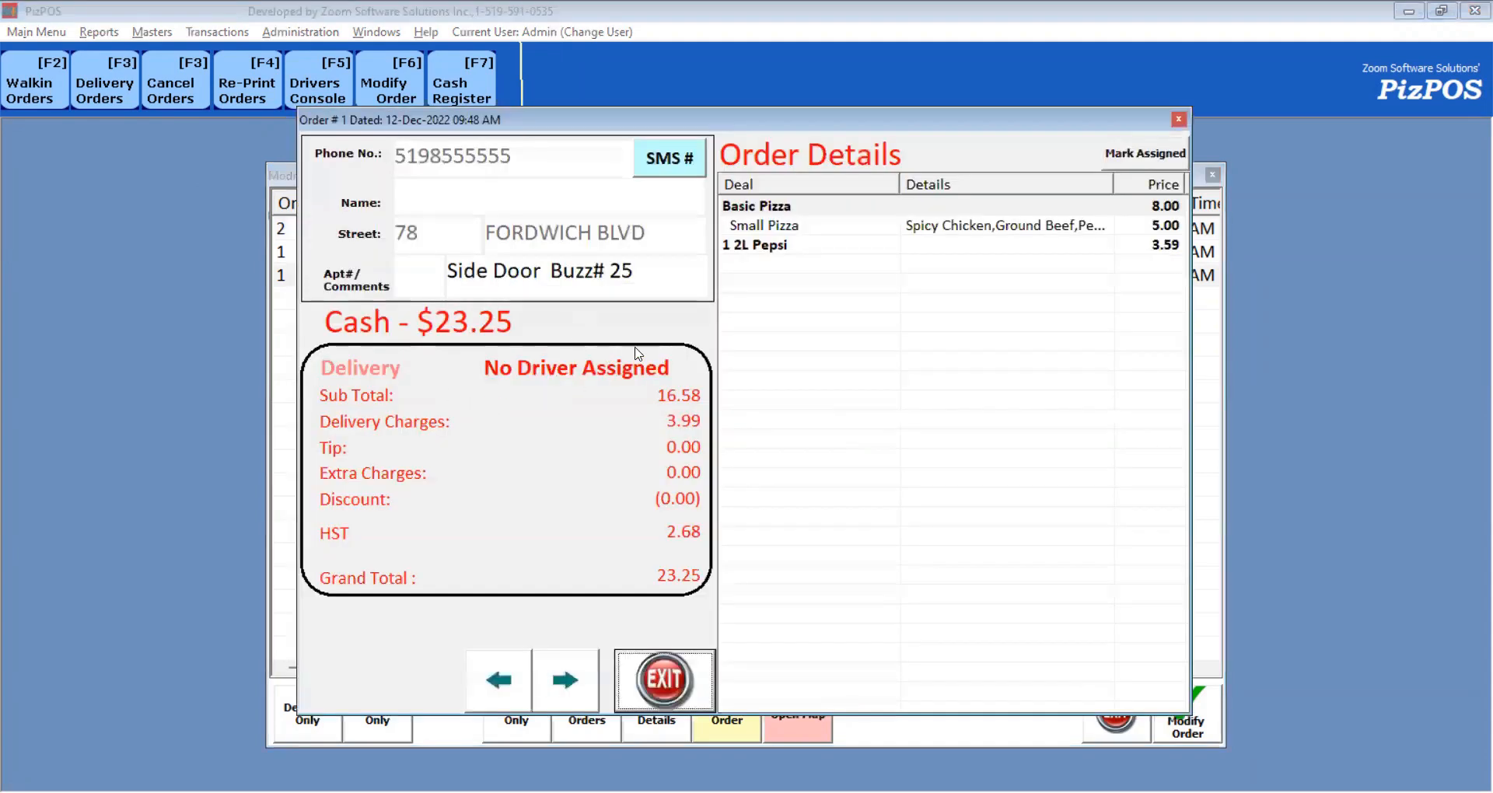
left_click(666, 682)
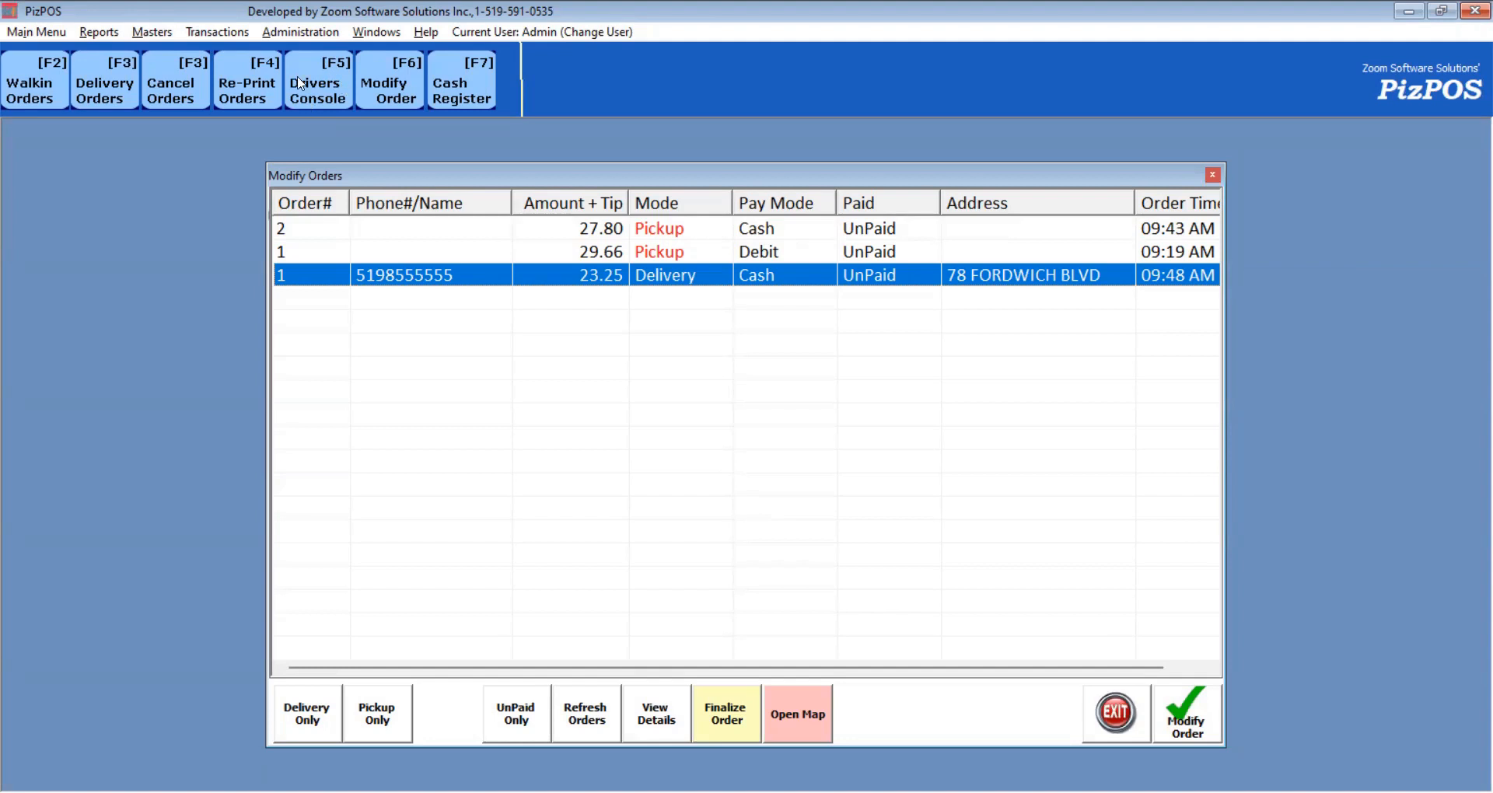
Load the first driver's record in Employee Master and reveal the stored password.
left_click(152, 35)
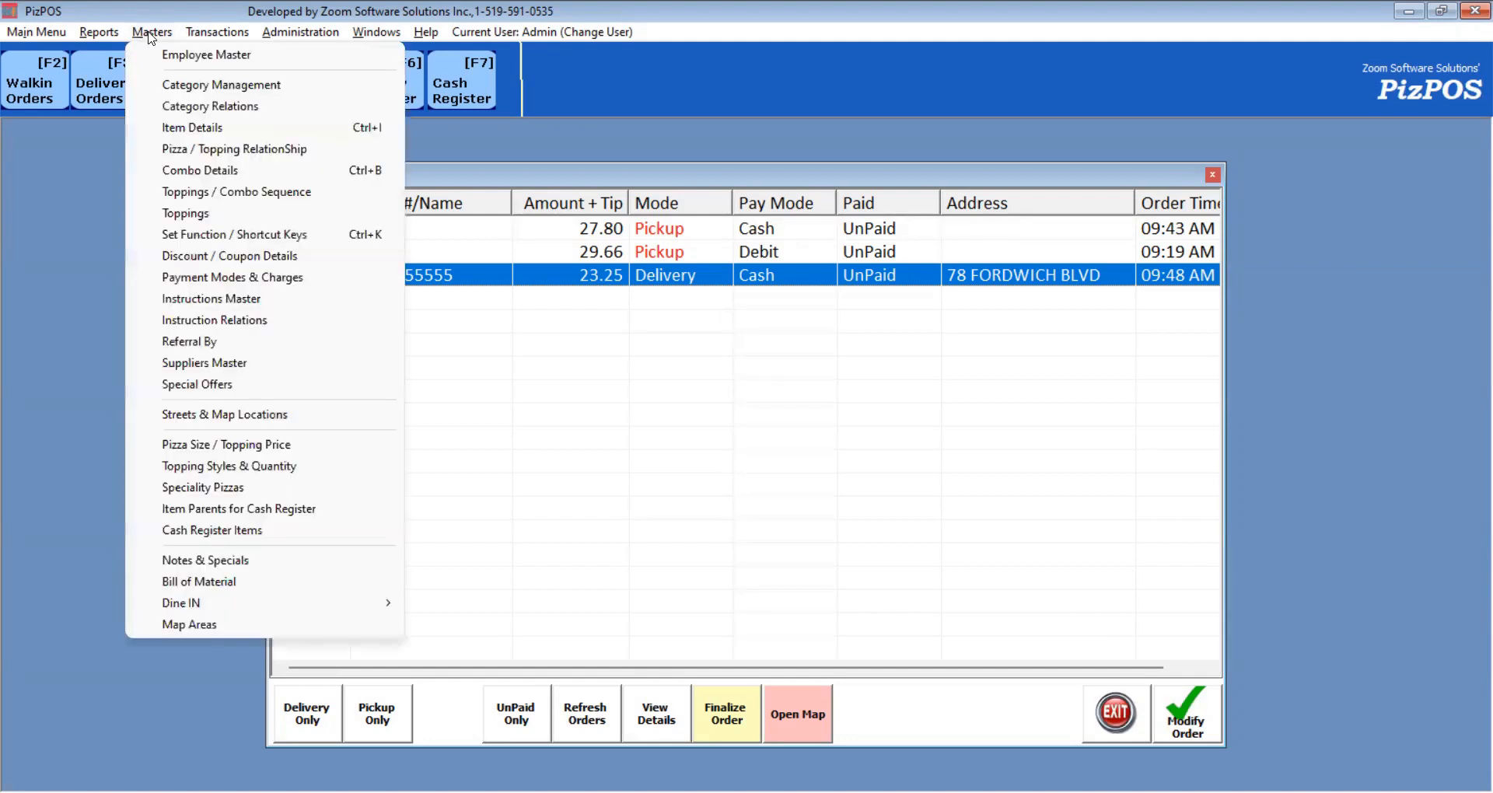
left_click(192, 56)
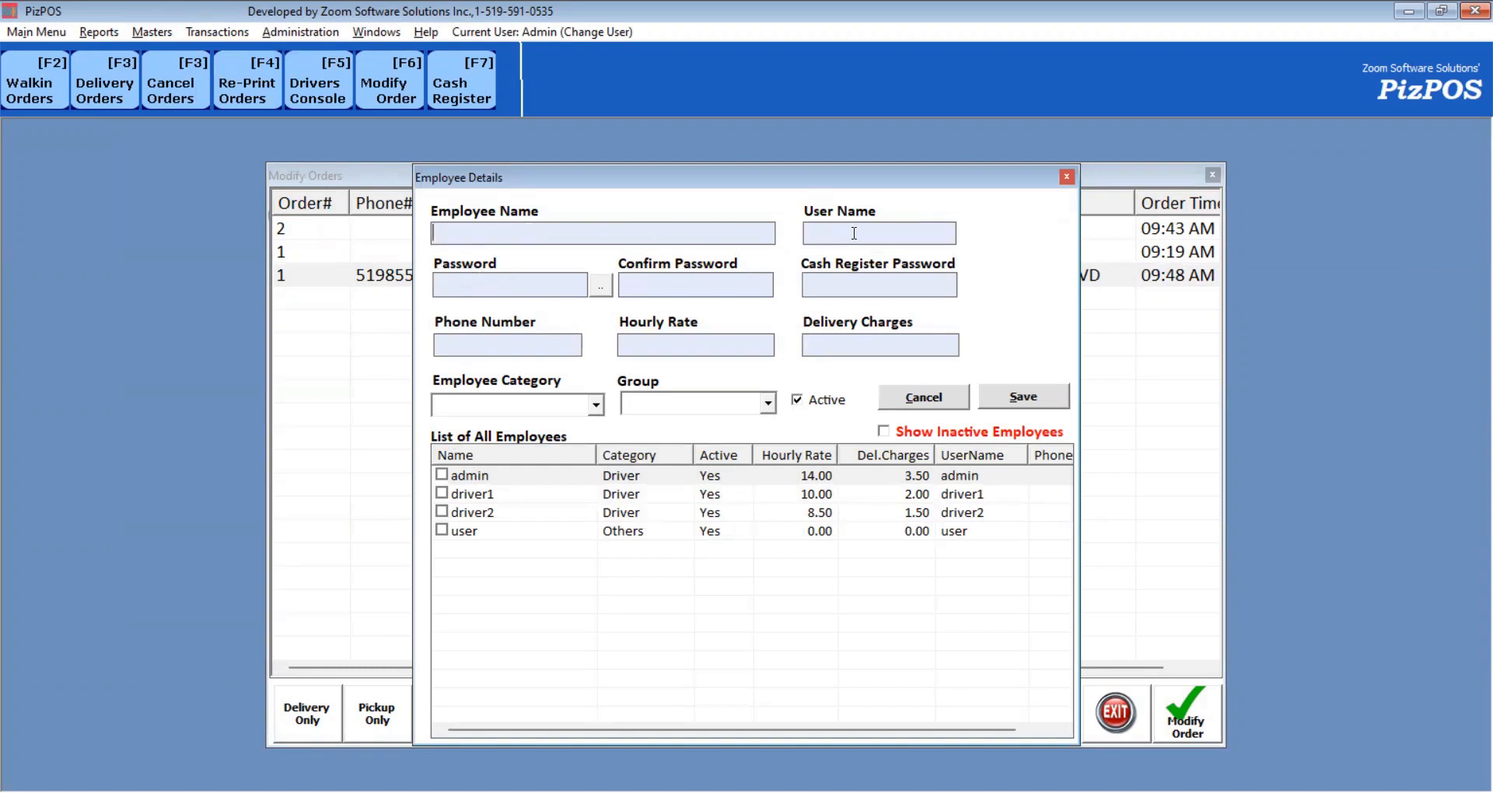
left_click(513, 286)
left_click(493, 495)
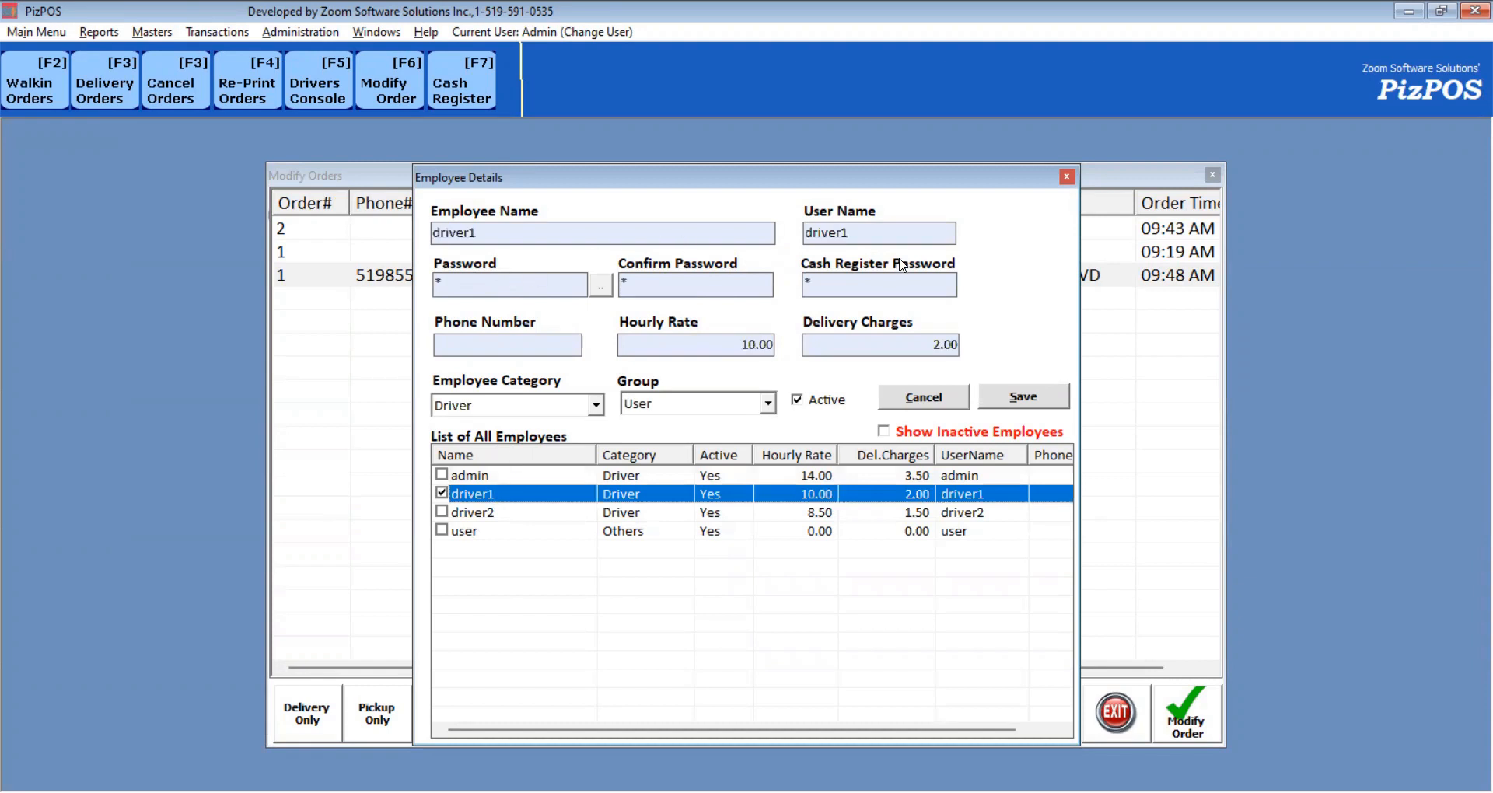
left_click(599, 287)
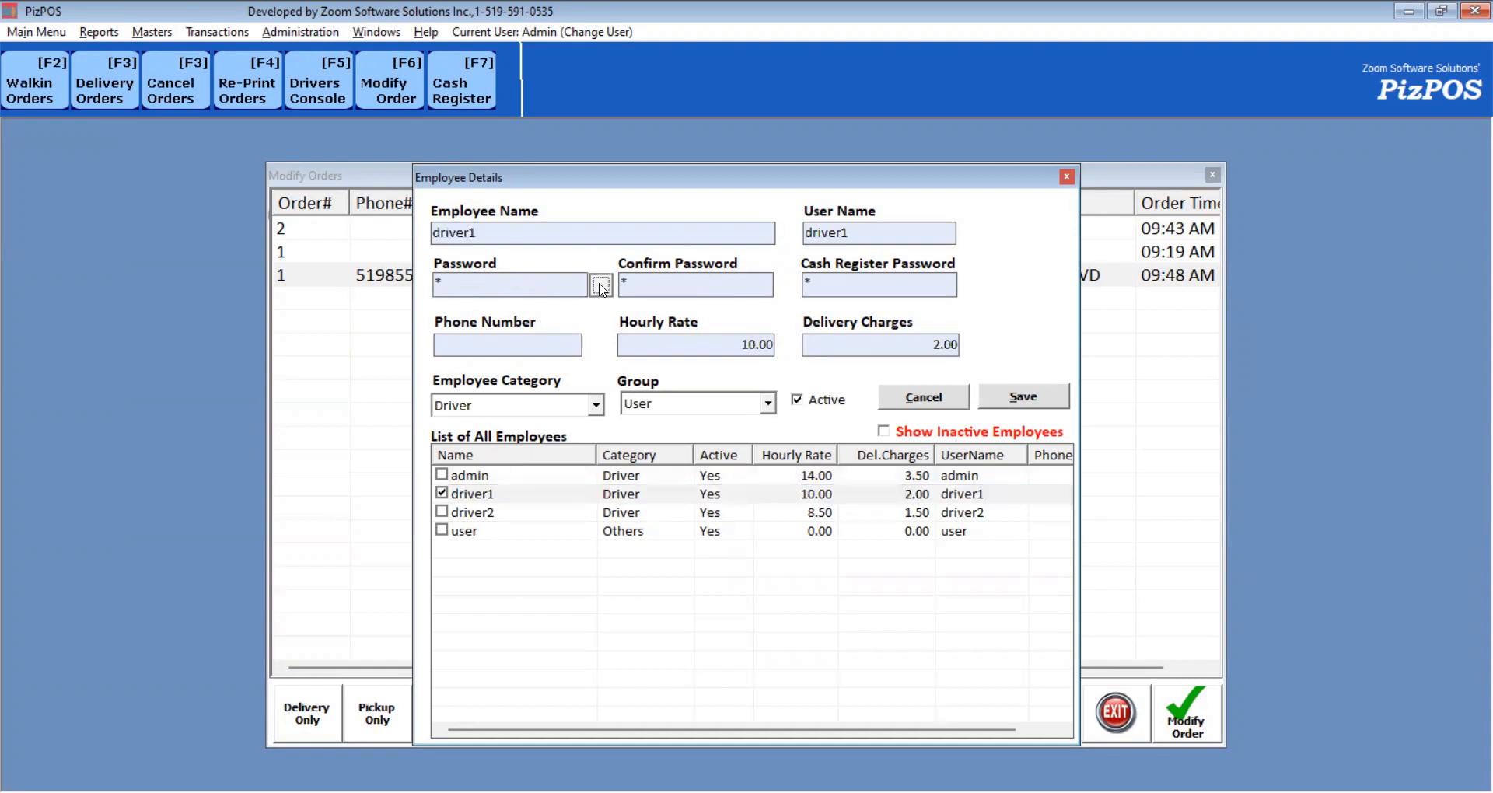
left_click(776, 468)
Check the 10.00 hourly rate, Driver category and User group.
left_click_drag(715, 349, 793, 361)
left_click(557, 405)
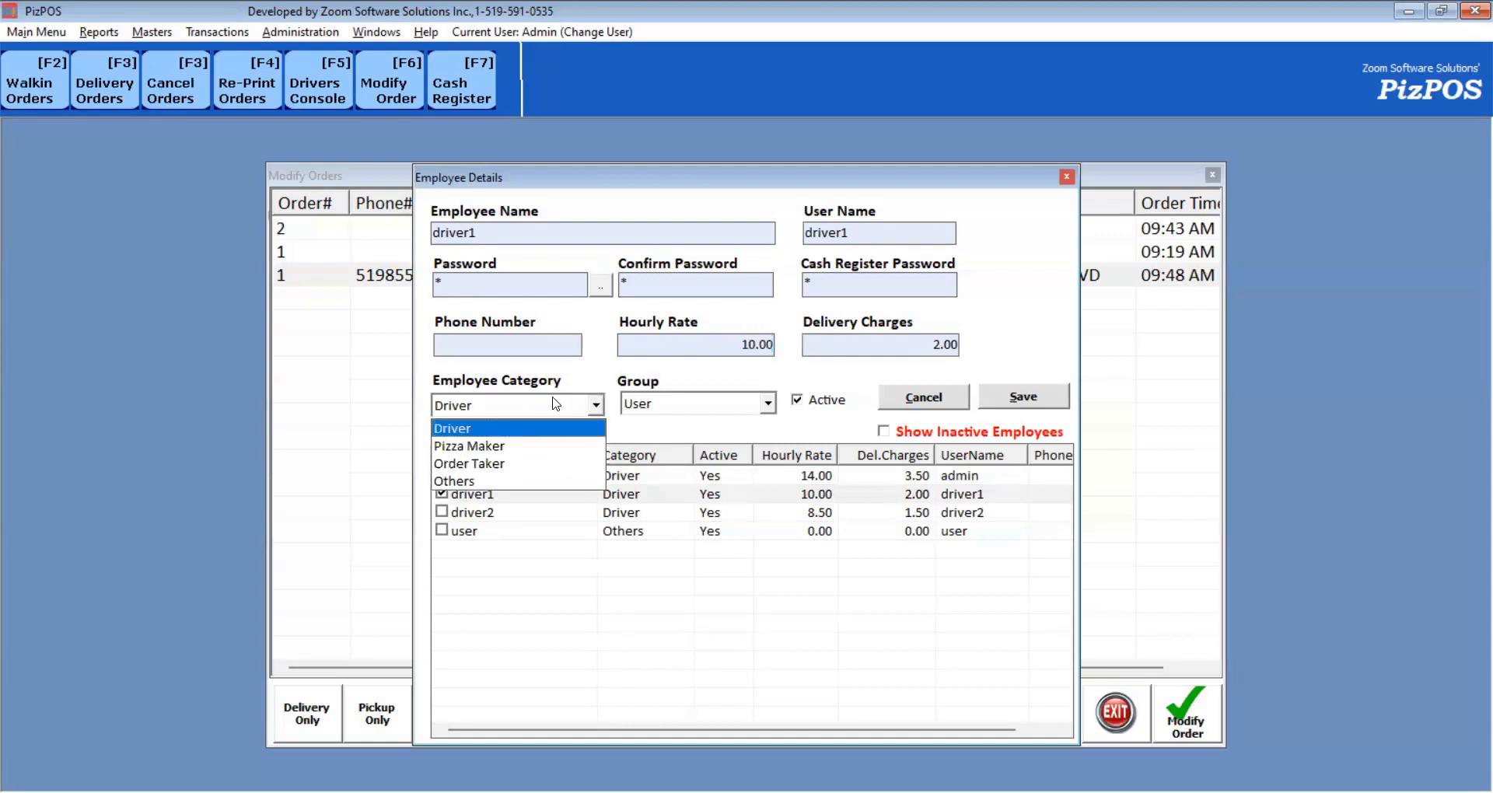
left_click(508, 430)
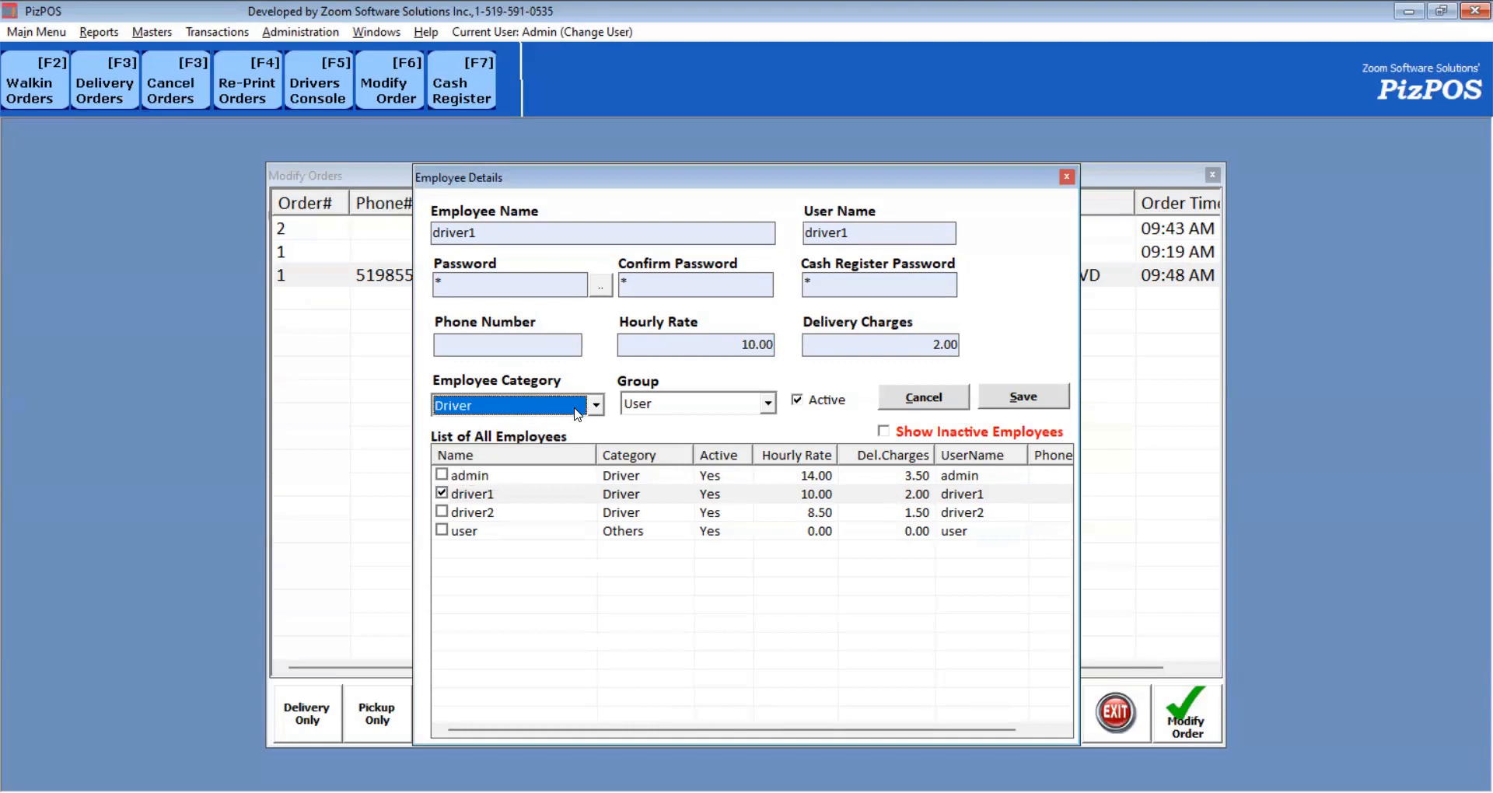
left_click(577, 413)
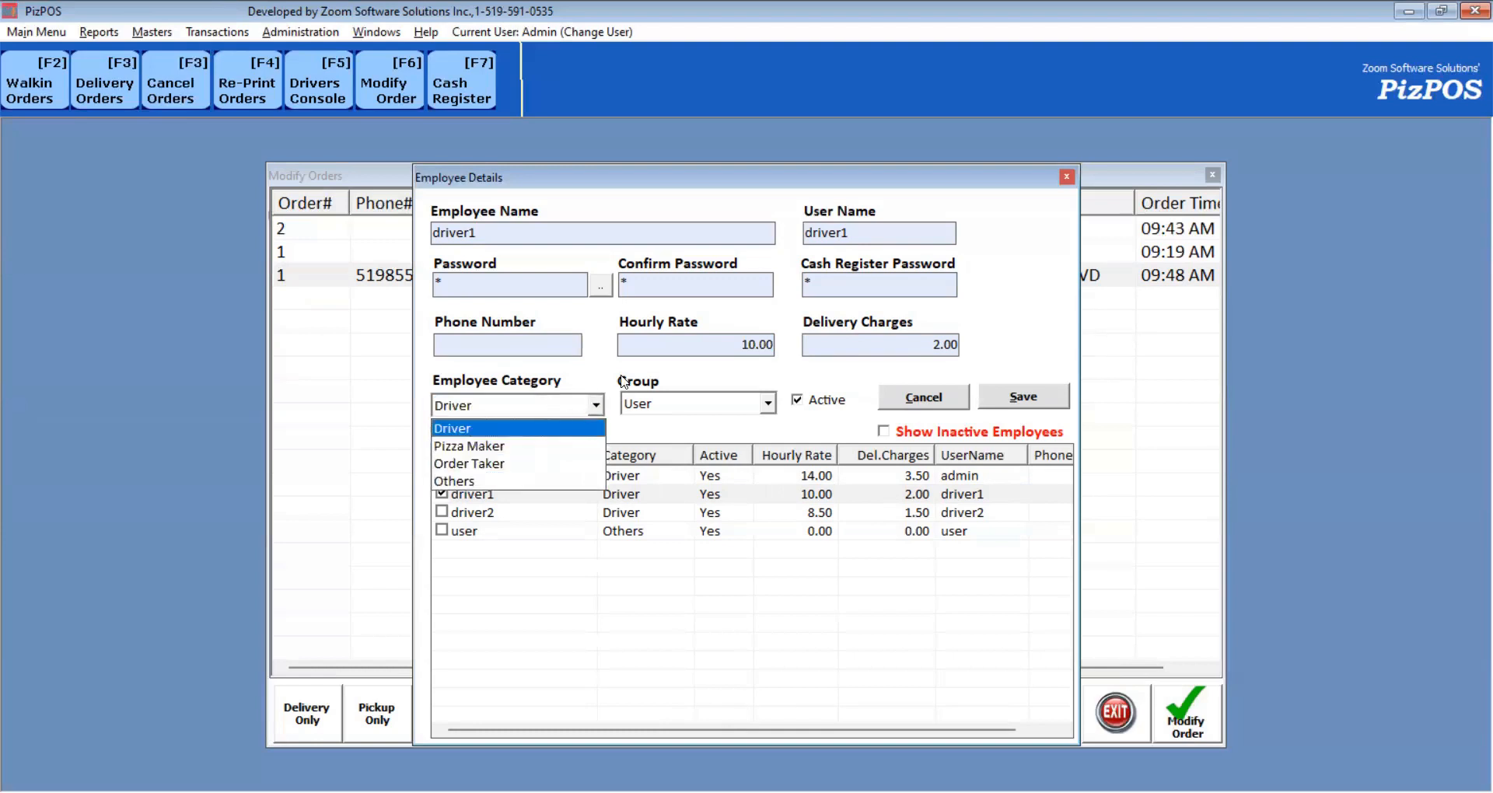
left_click(710, 405)
left_click(710, 406)
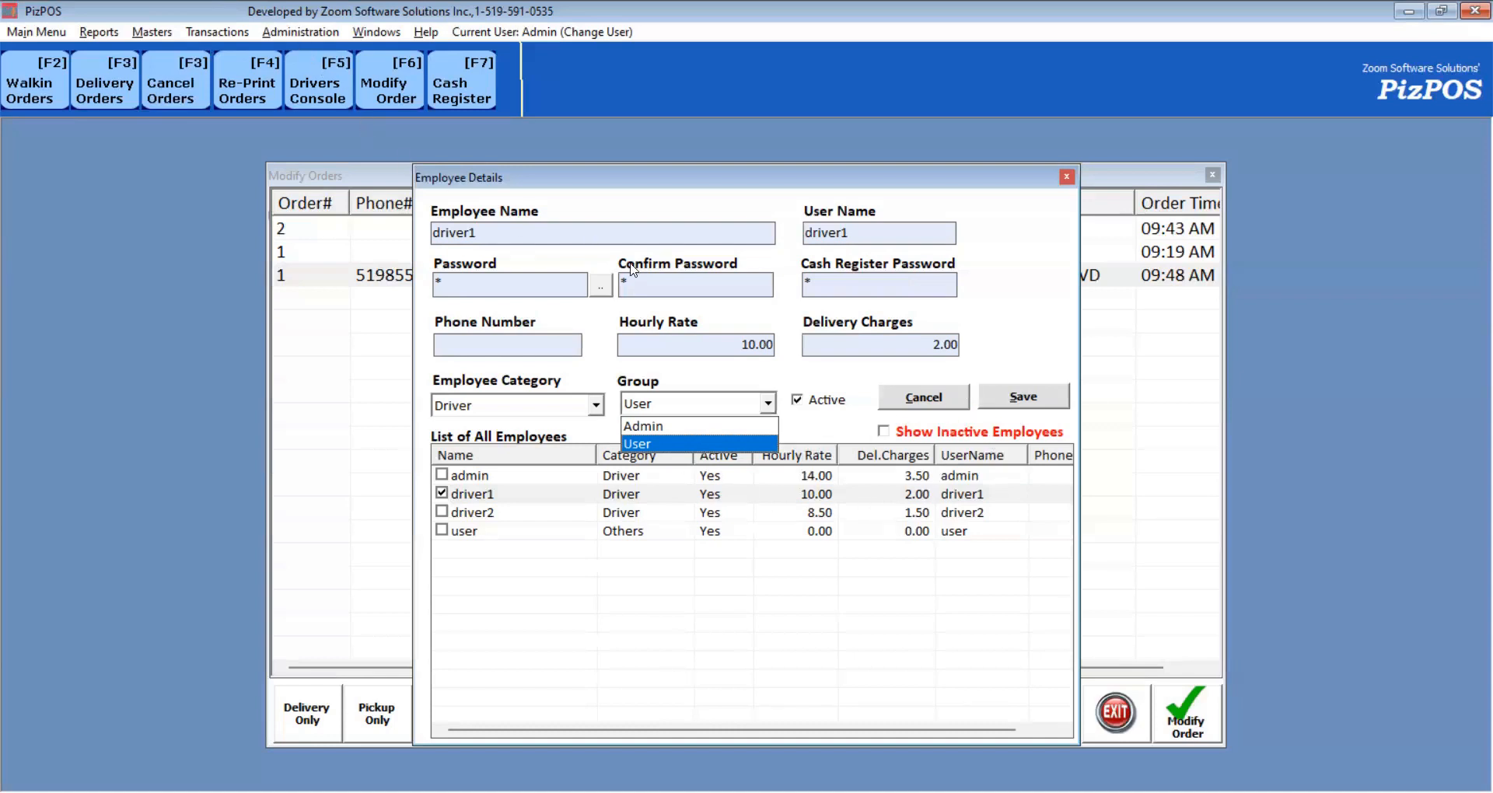
left_click(317, 39)
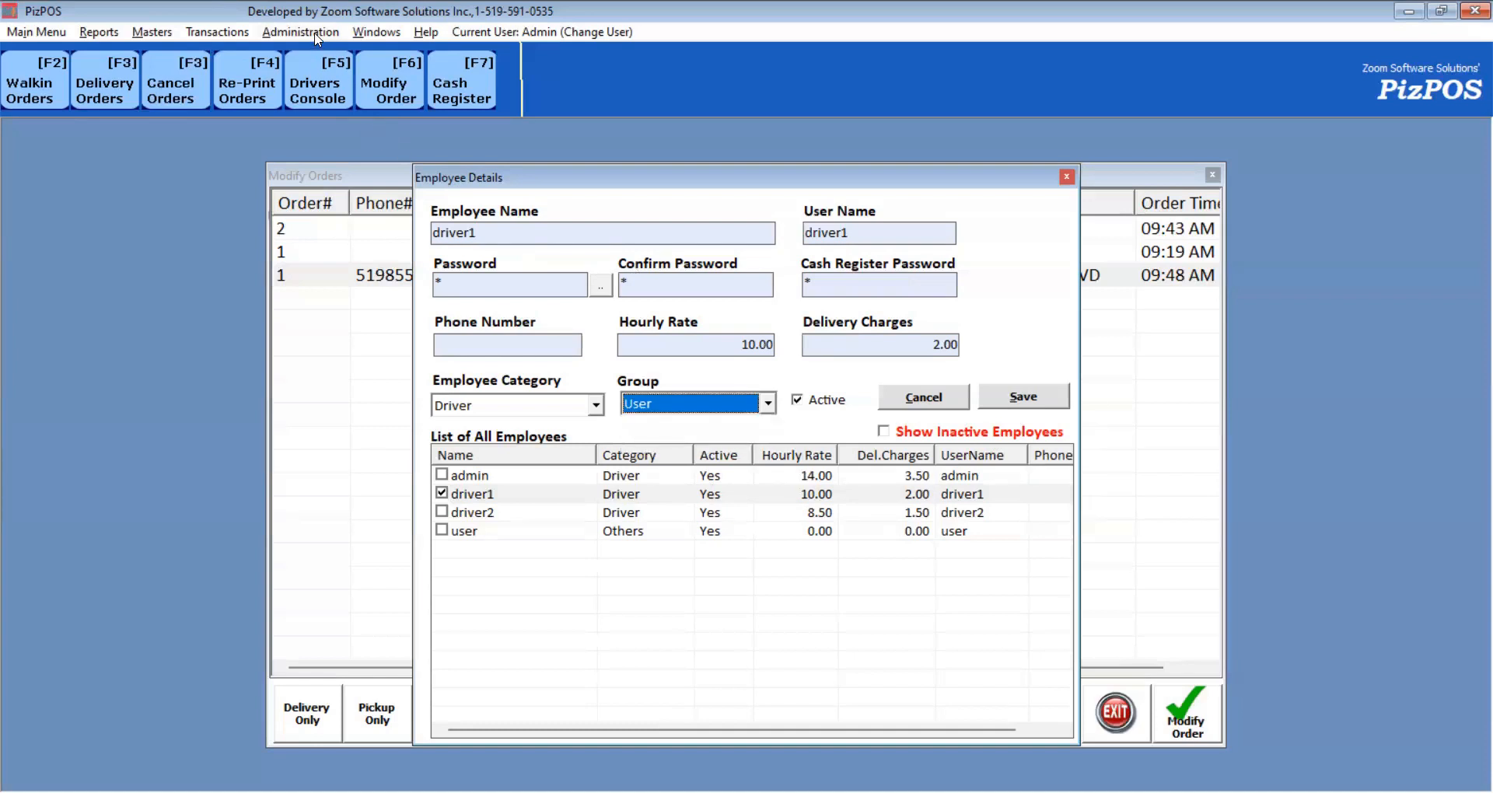
In User Rights, tick Cancel Orders, CancelAfter1Hour and Cash Register for the first driver.
left_click(317, 35)
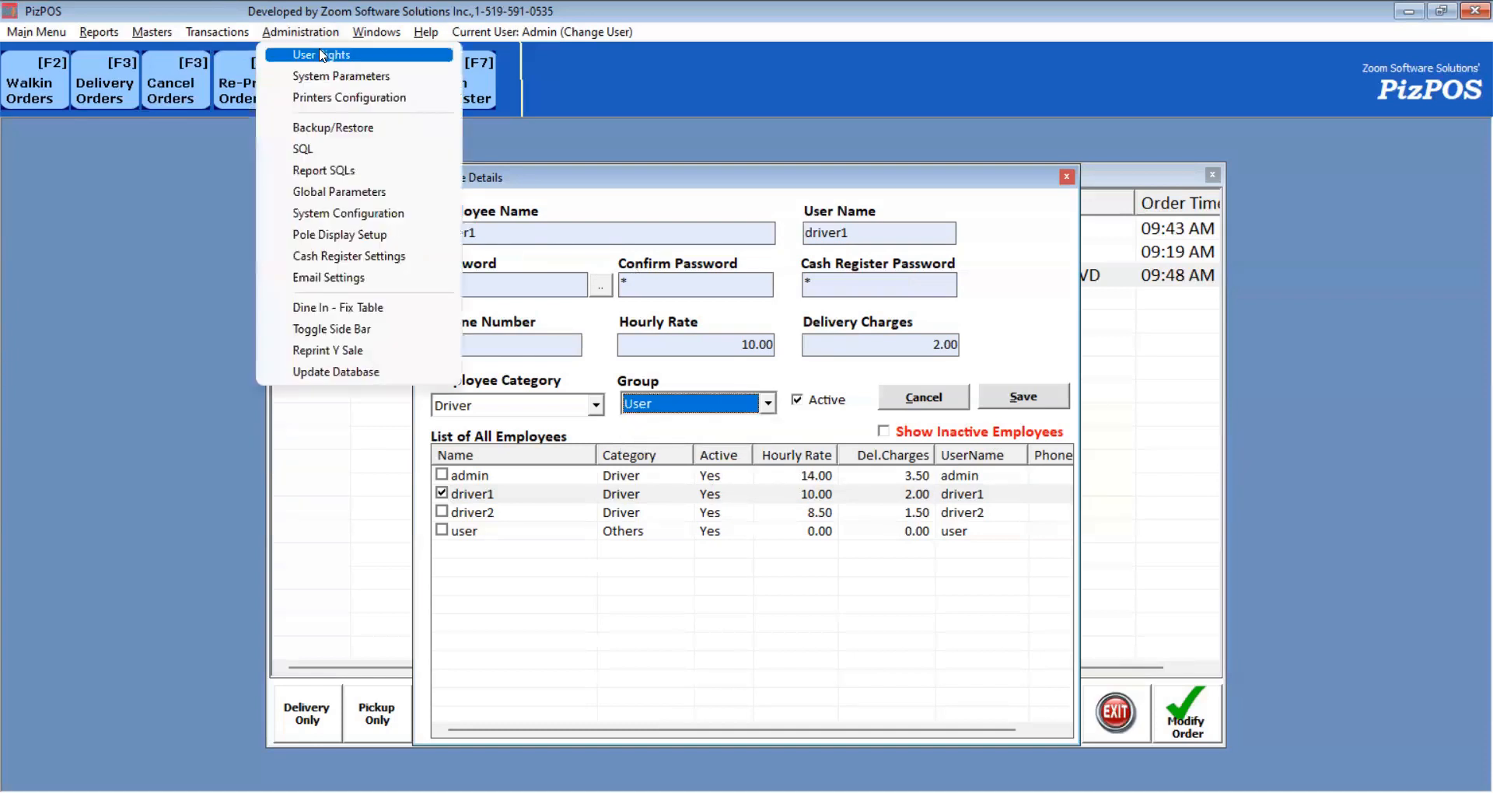
left_click(321, 56)
left_click(645, 241)
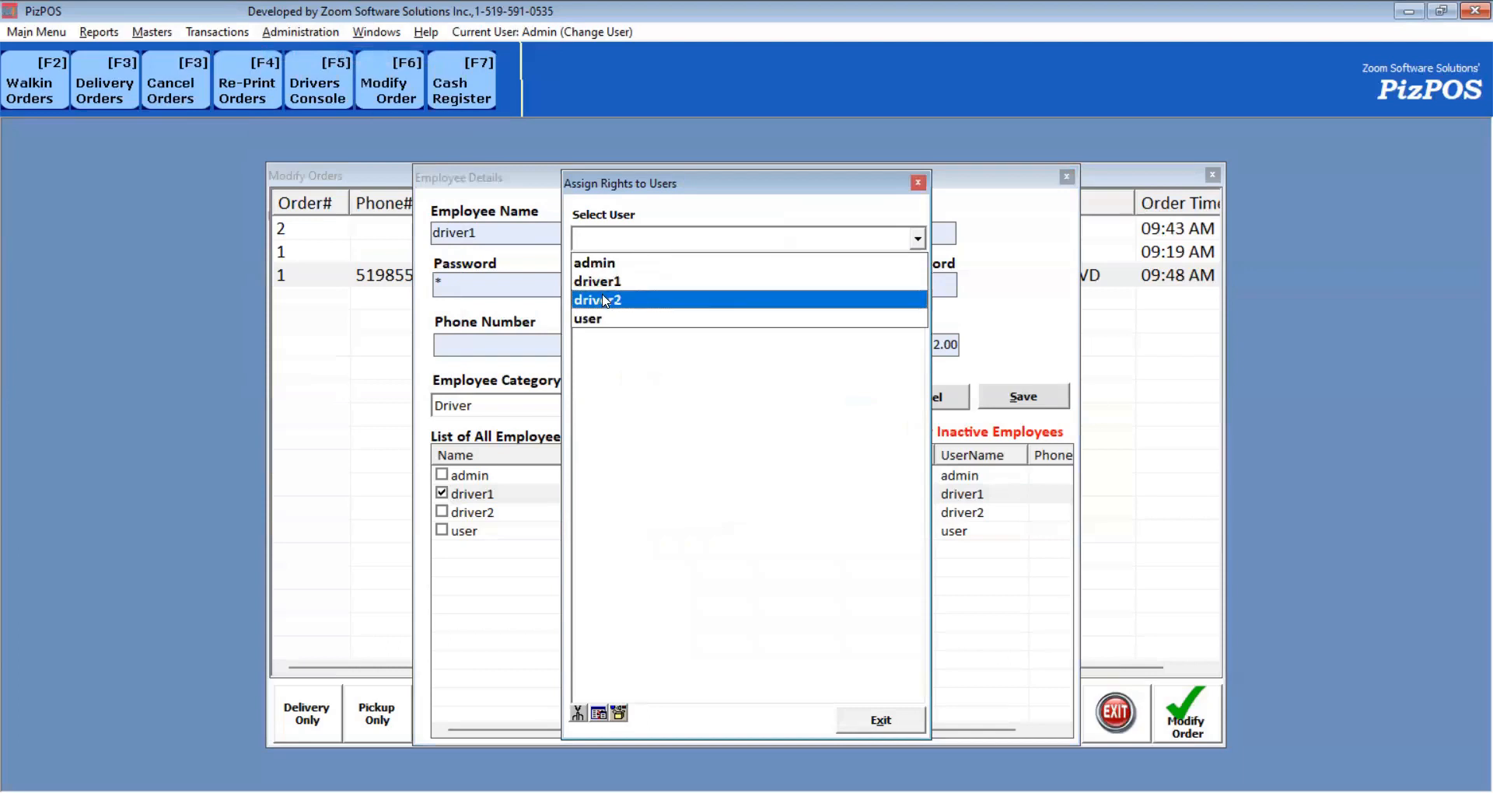
left_click(614, 283)
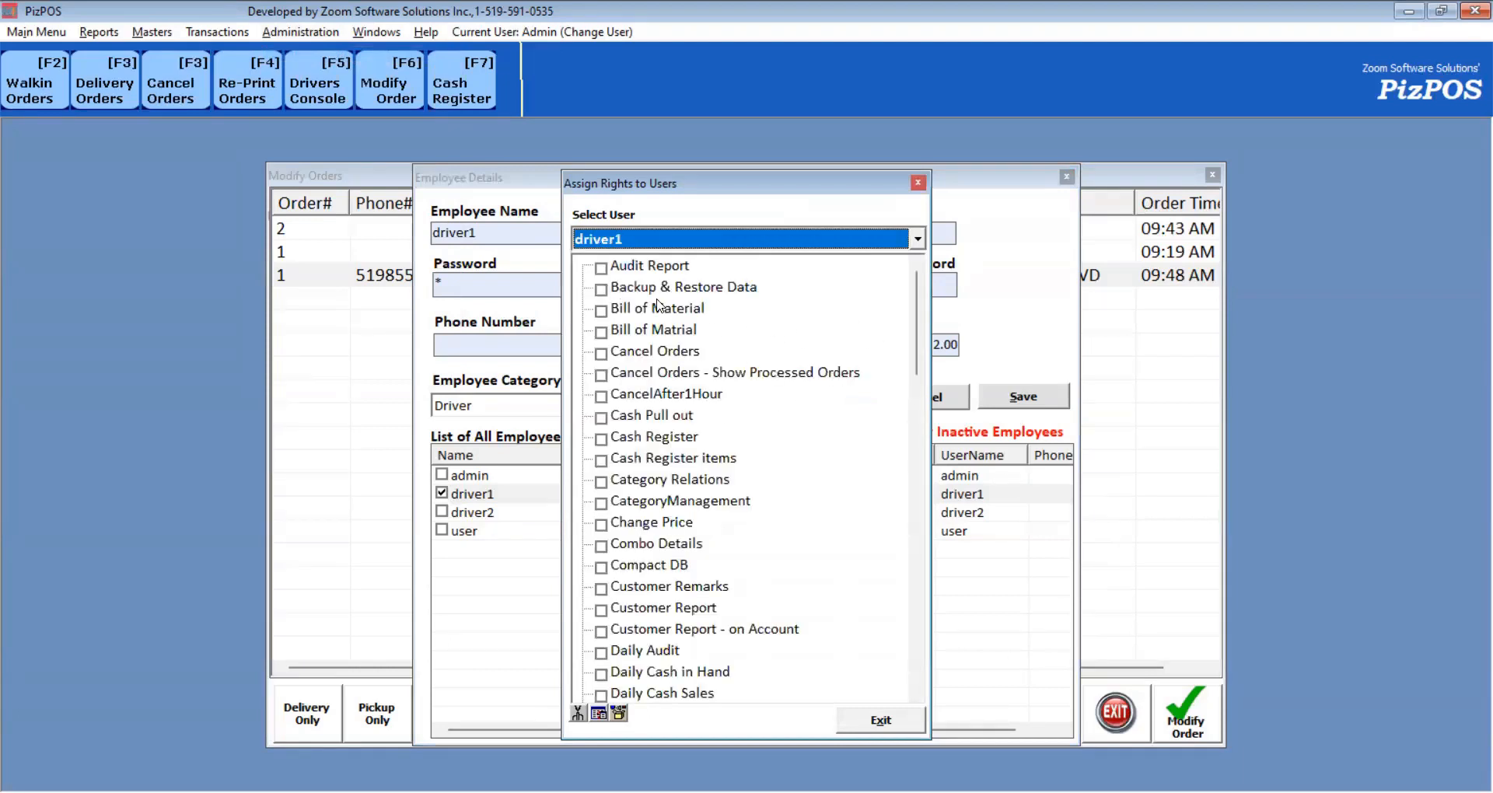
mouse_move(917, 325)
left_mouse_down()
mouse_move(915, 603)
mouse_move(904, 306)
left_mouse_up()
left_click(601, 355)
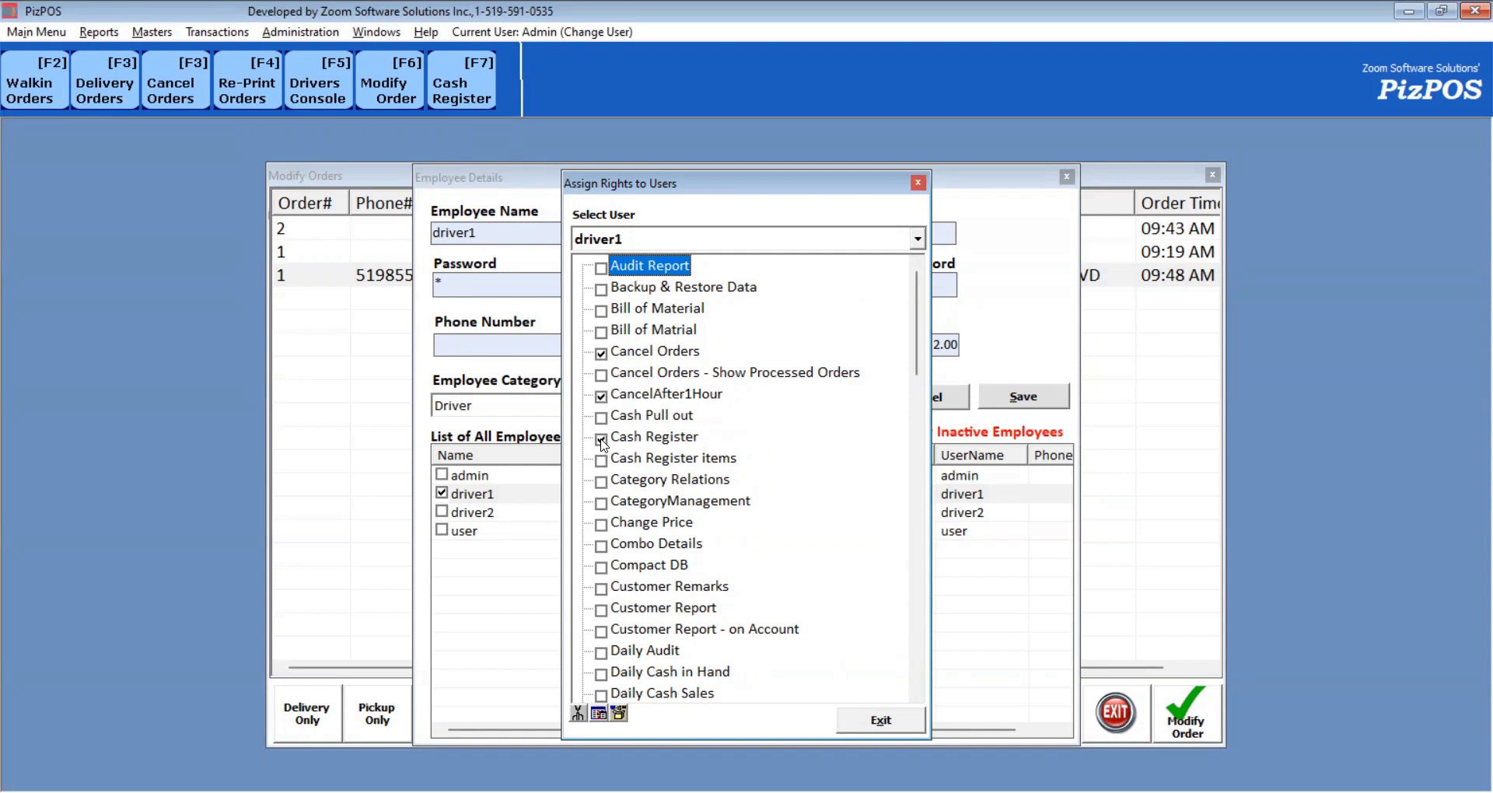
left_click(923, 183)
Log the first driver into Drivers Console and clock them in for the shift.
left_click(1067, 176)
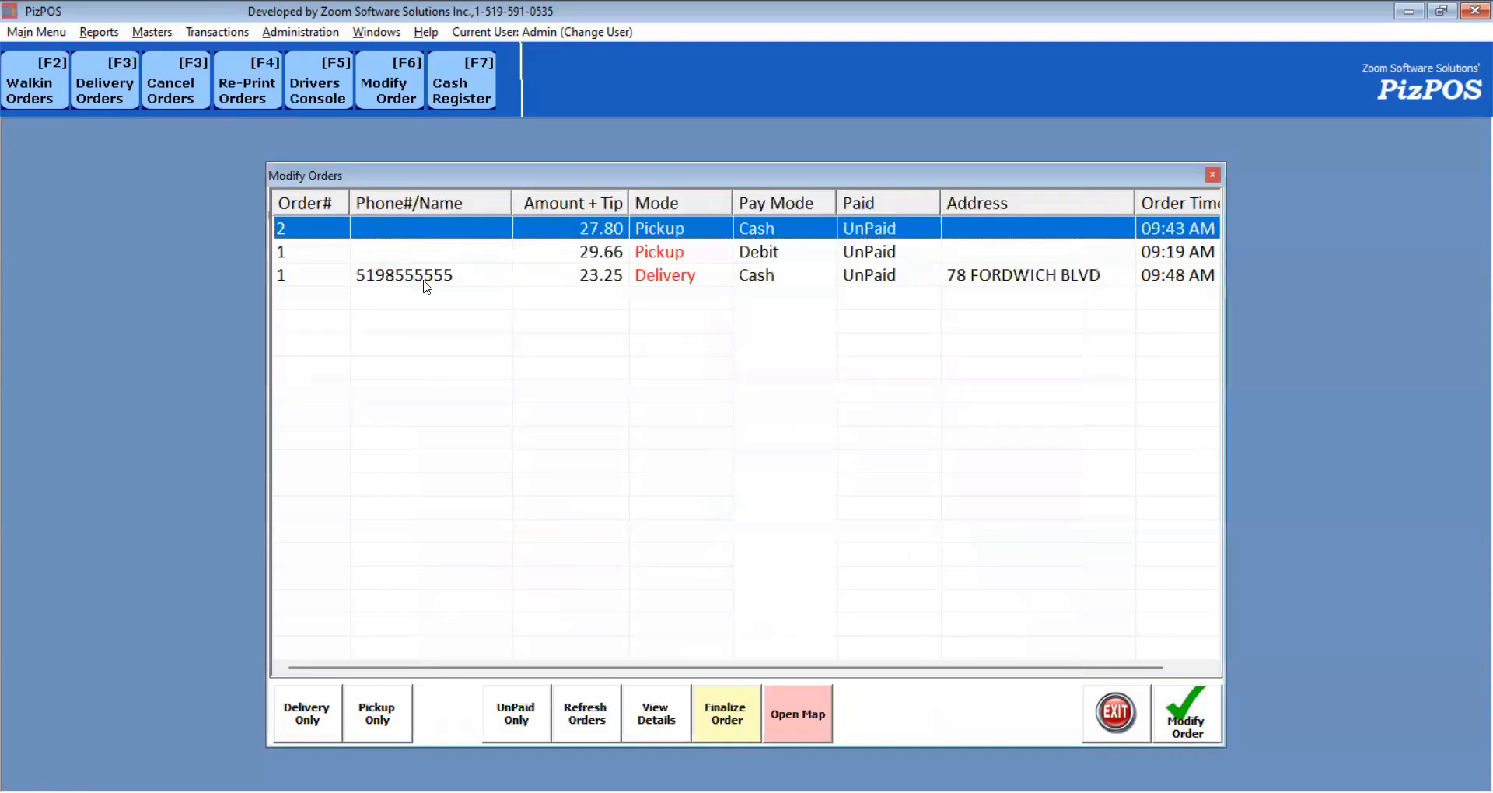
left_click(338, 95)
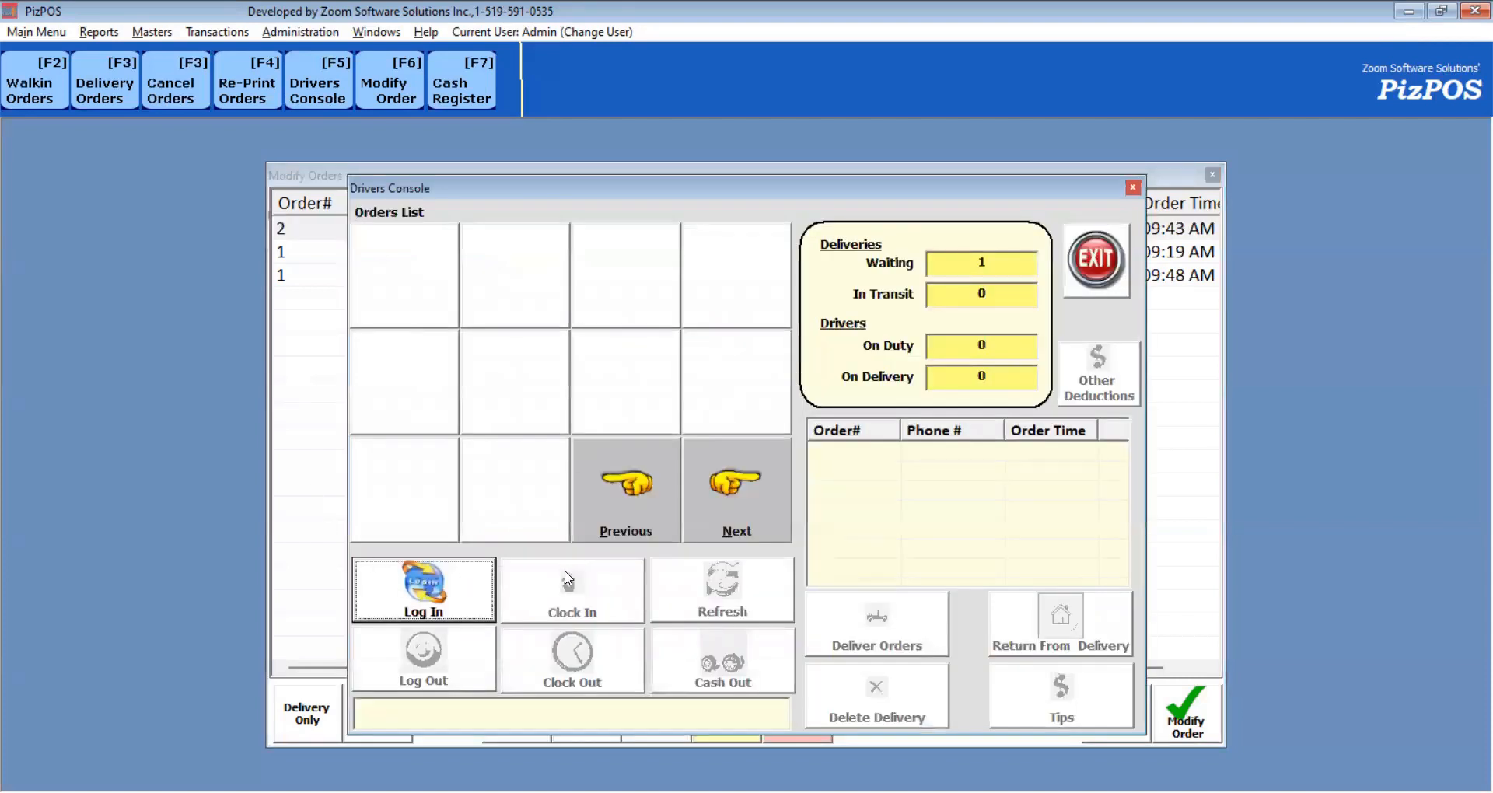
left_click(435, 609)
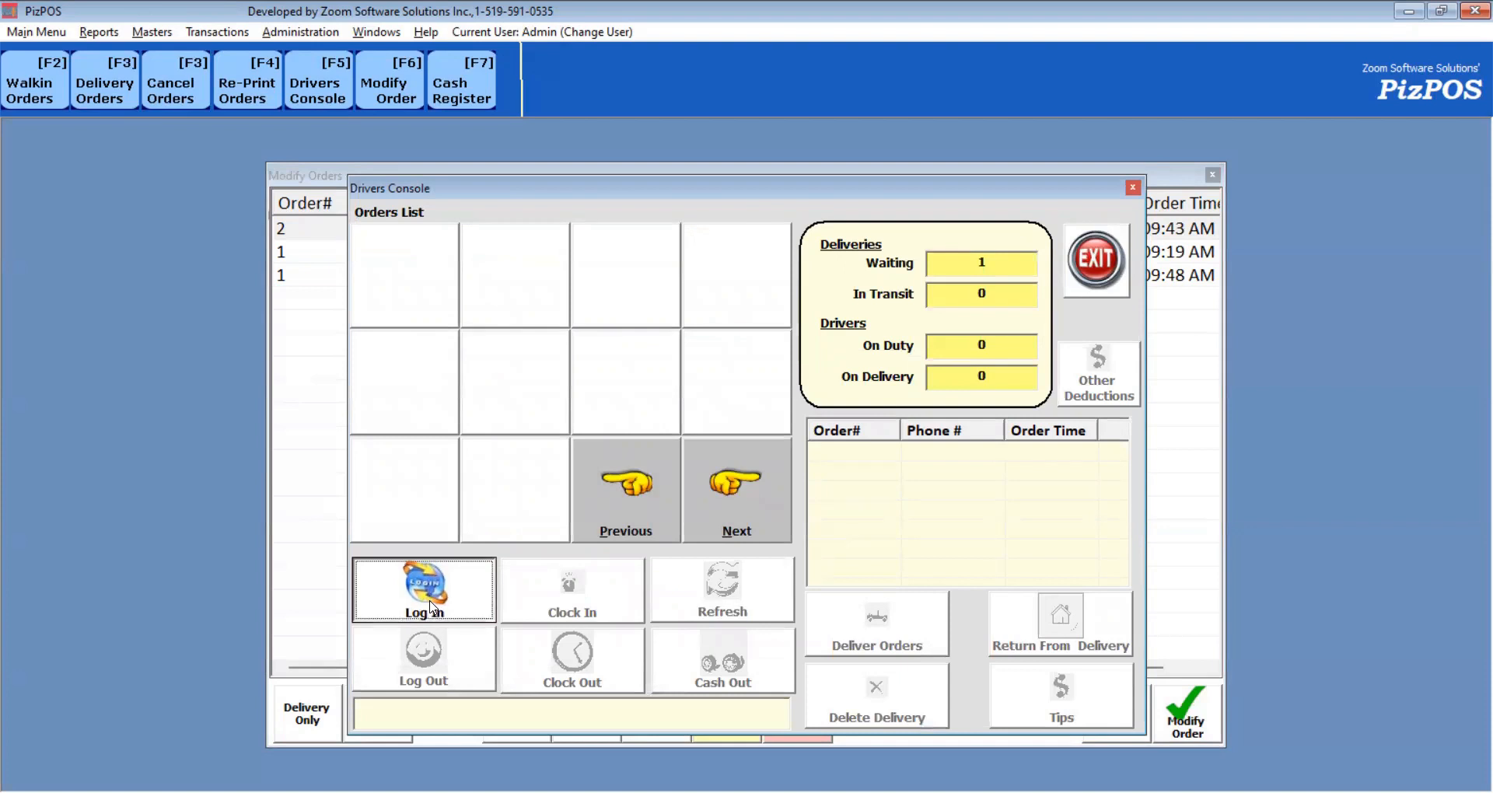
left_click(557, 256)
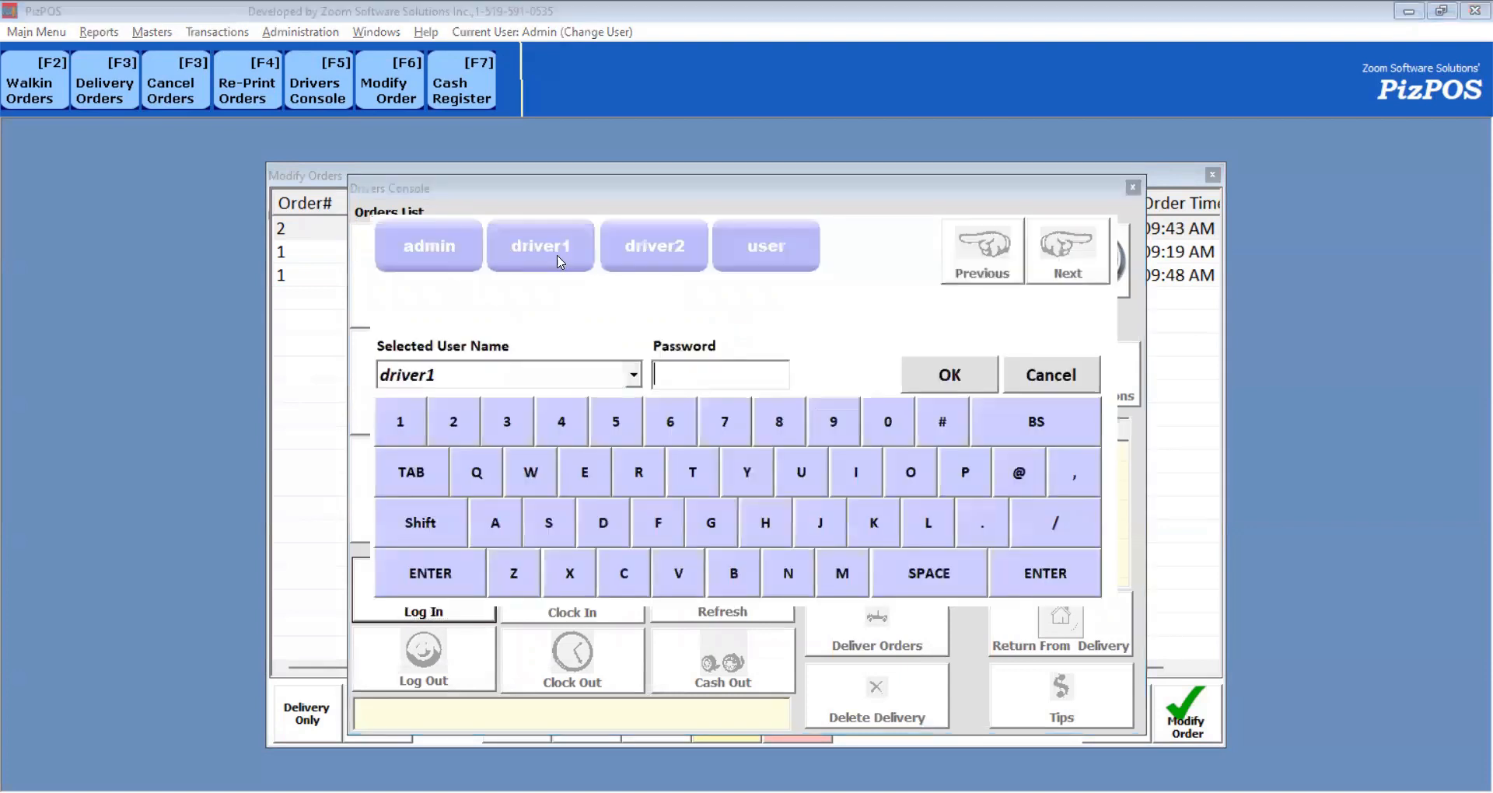
type("1")
left_click(950, 387)
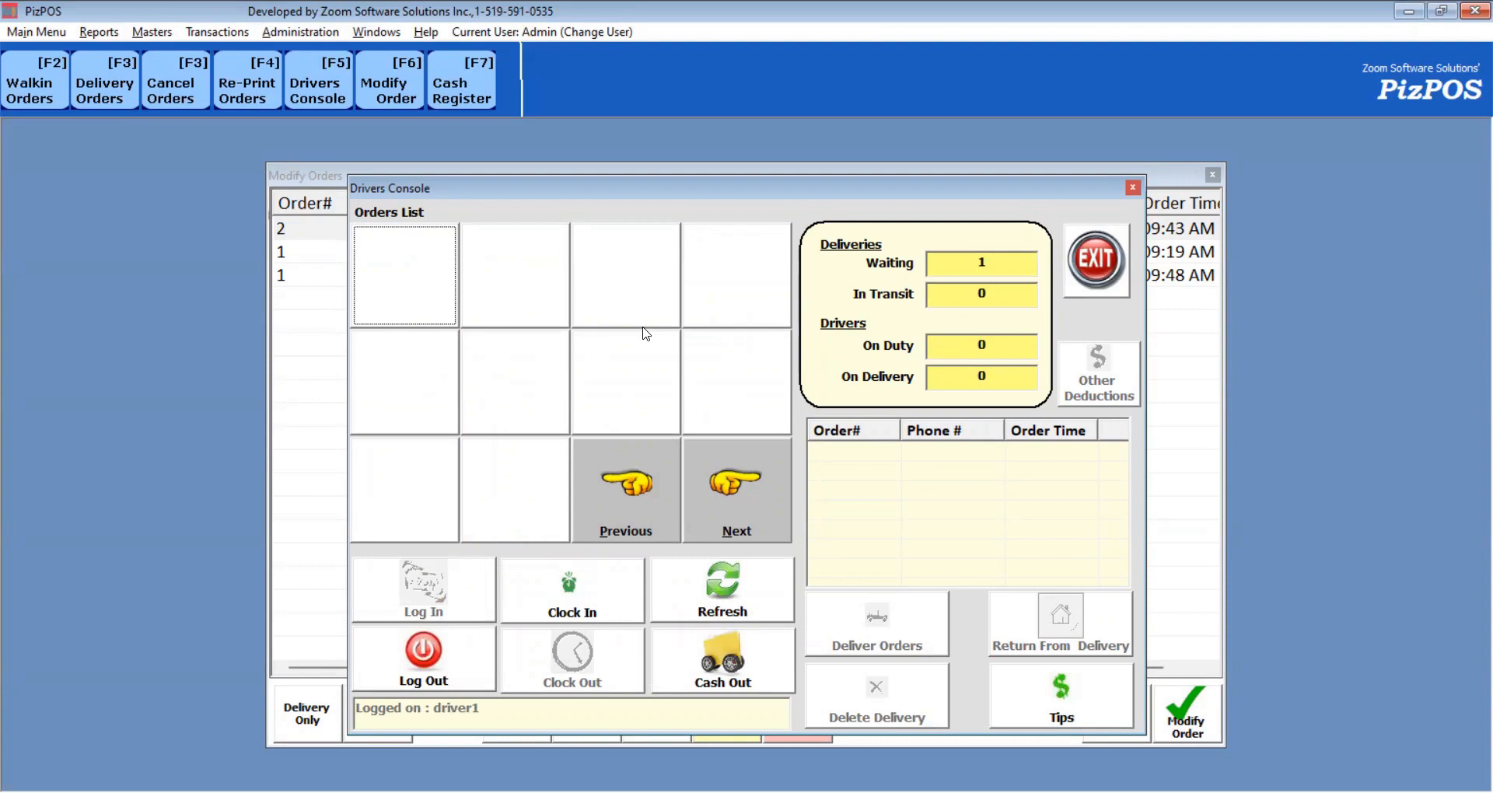
left_click(563, 610)
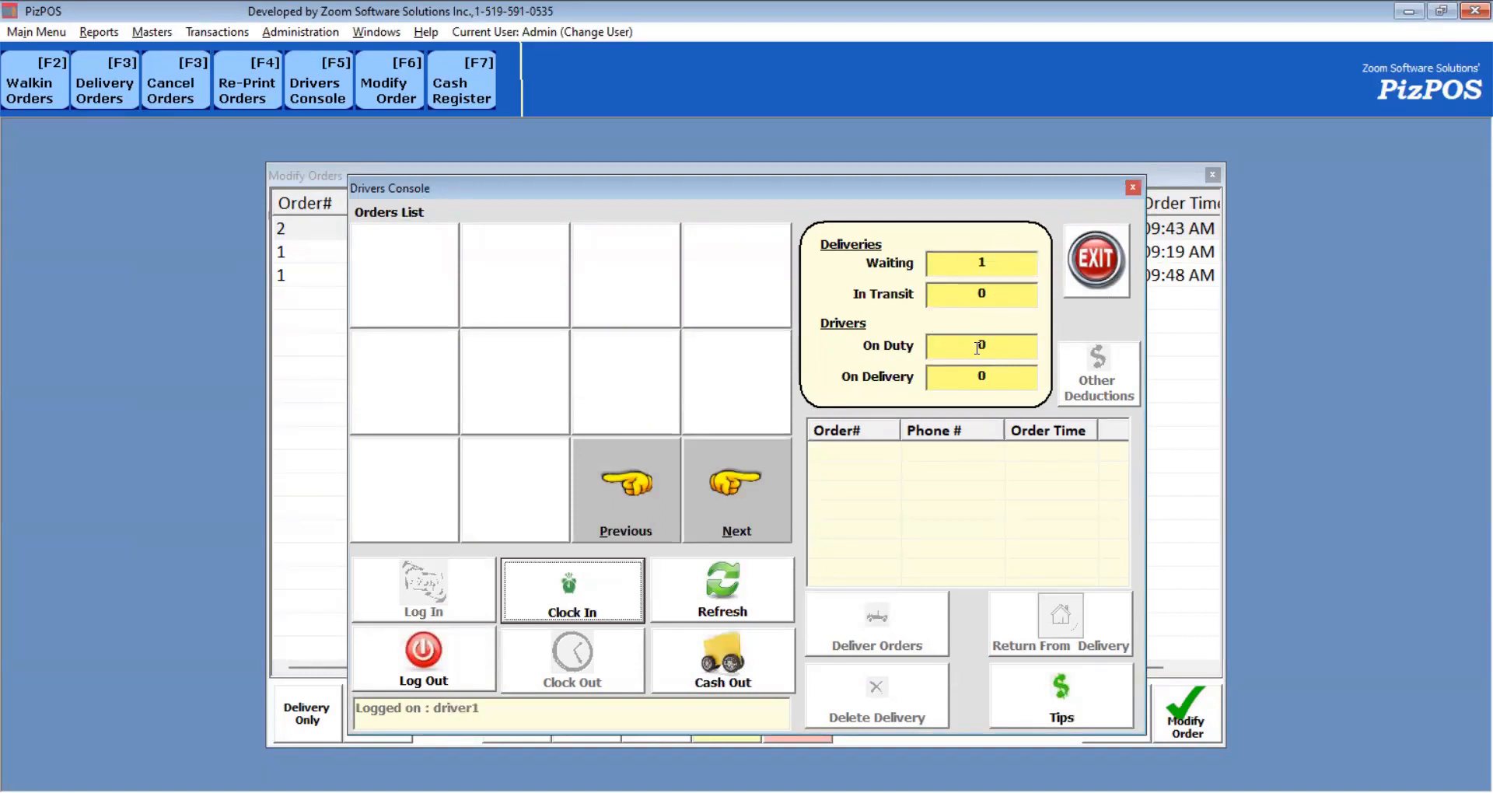
left_click(584, 598)
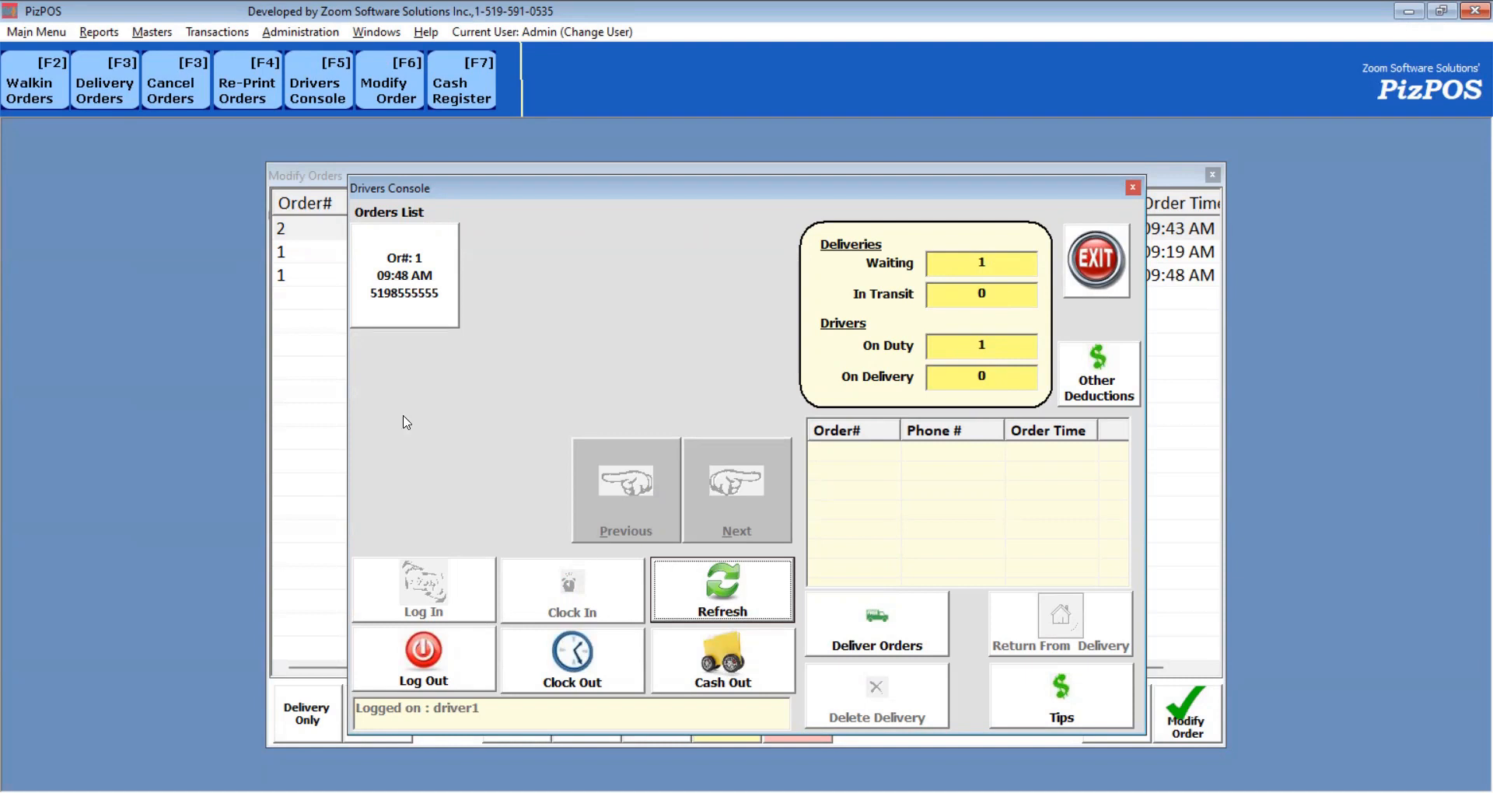
Dispatch order 1 with the driver after checking its directions map, then close the console.
left_click(410, 290)
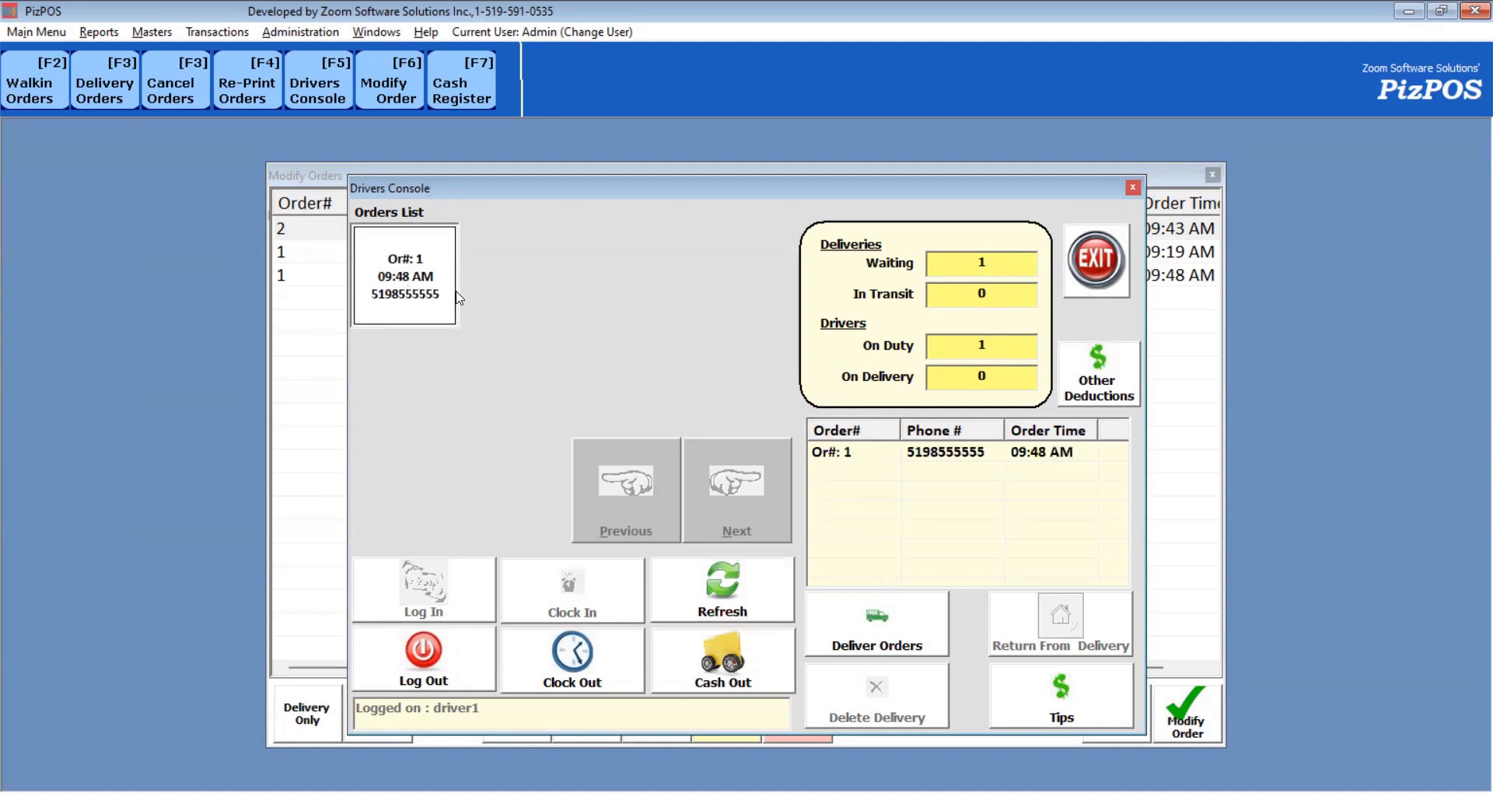
left_click(955, 457)
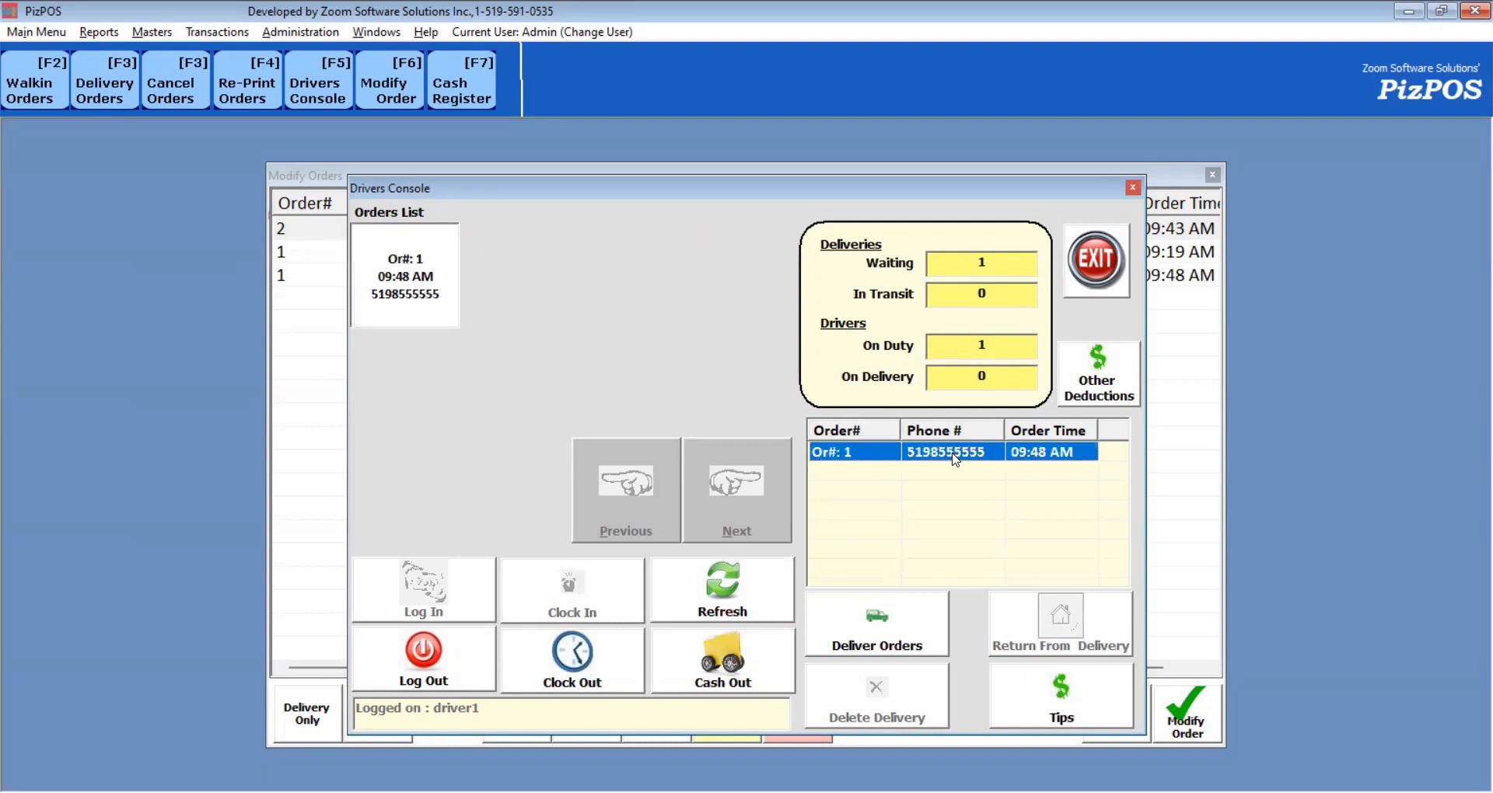
double_click(955, 457)
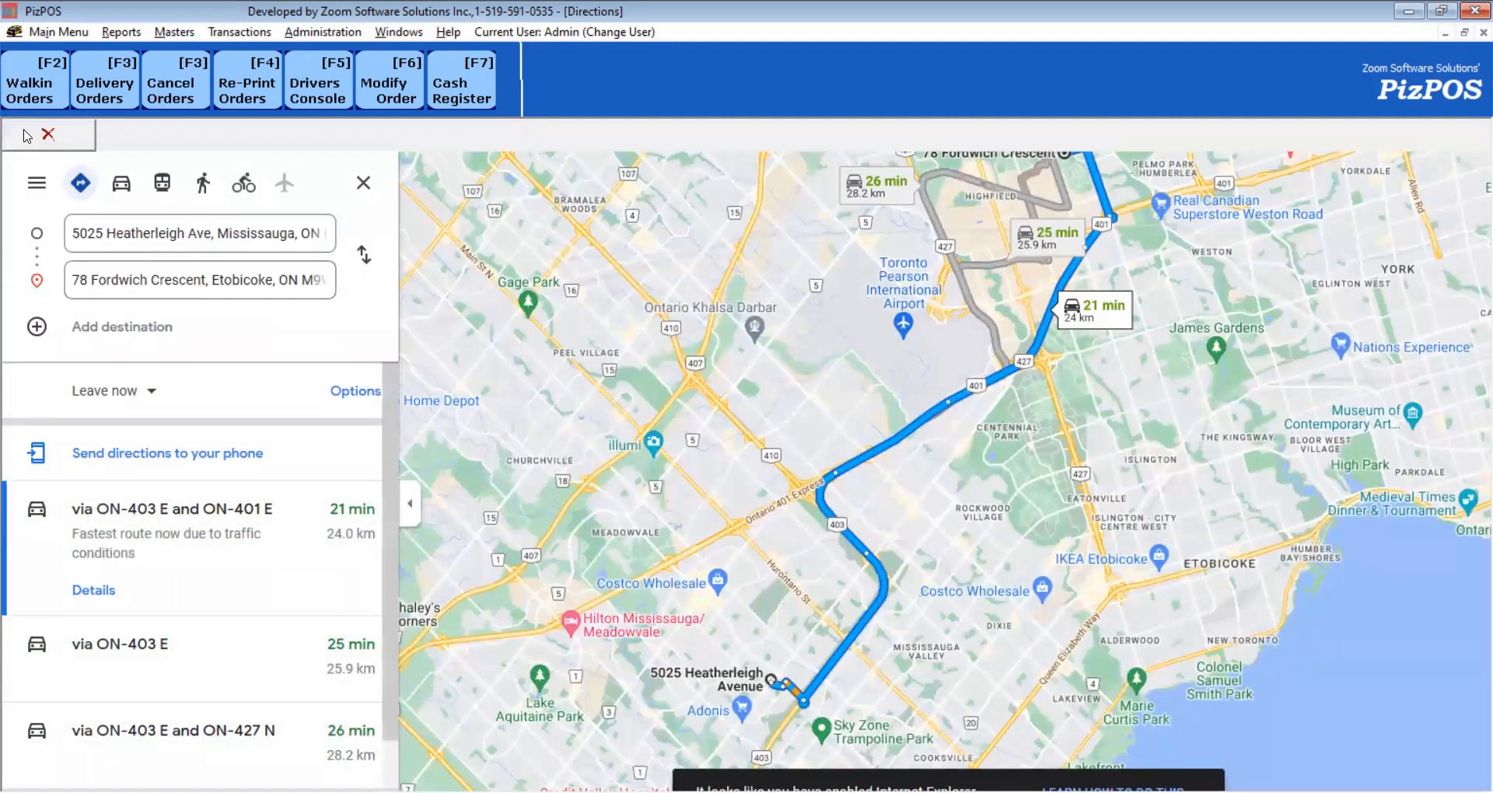
left_click(47, 135)
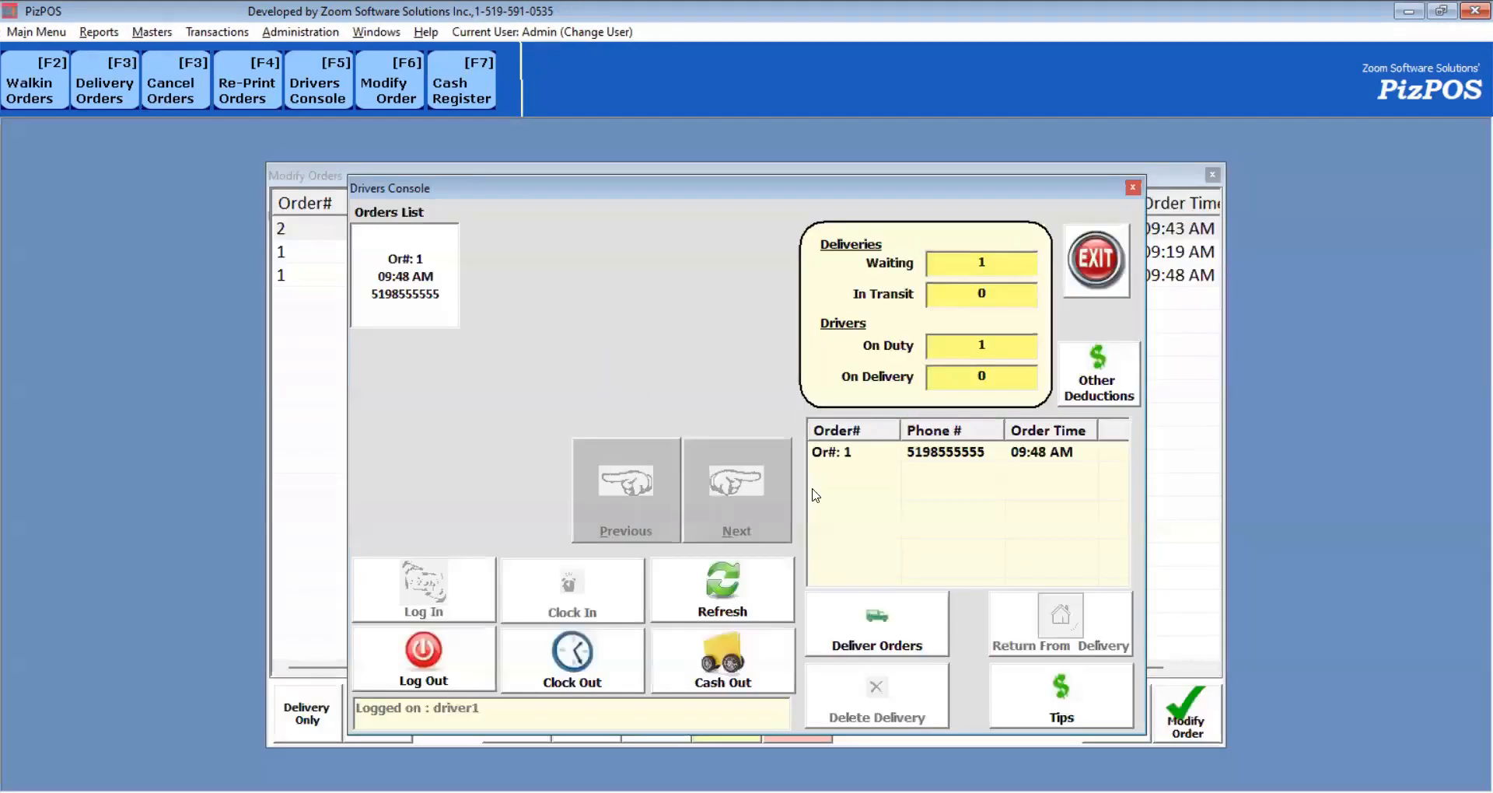
left_click(872, 625)
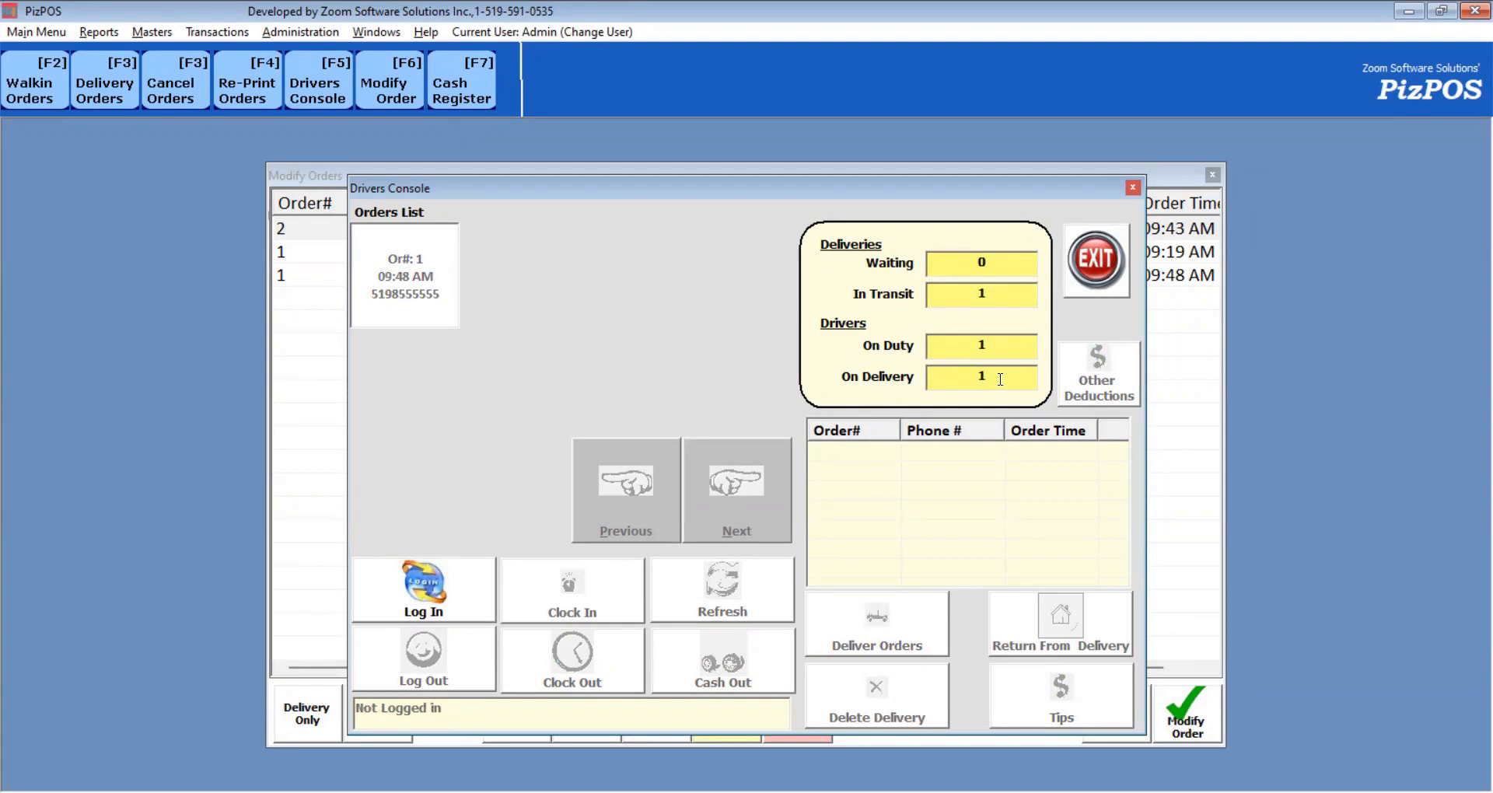
key("Escape")
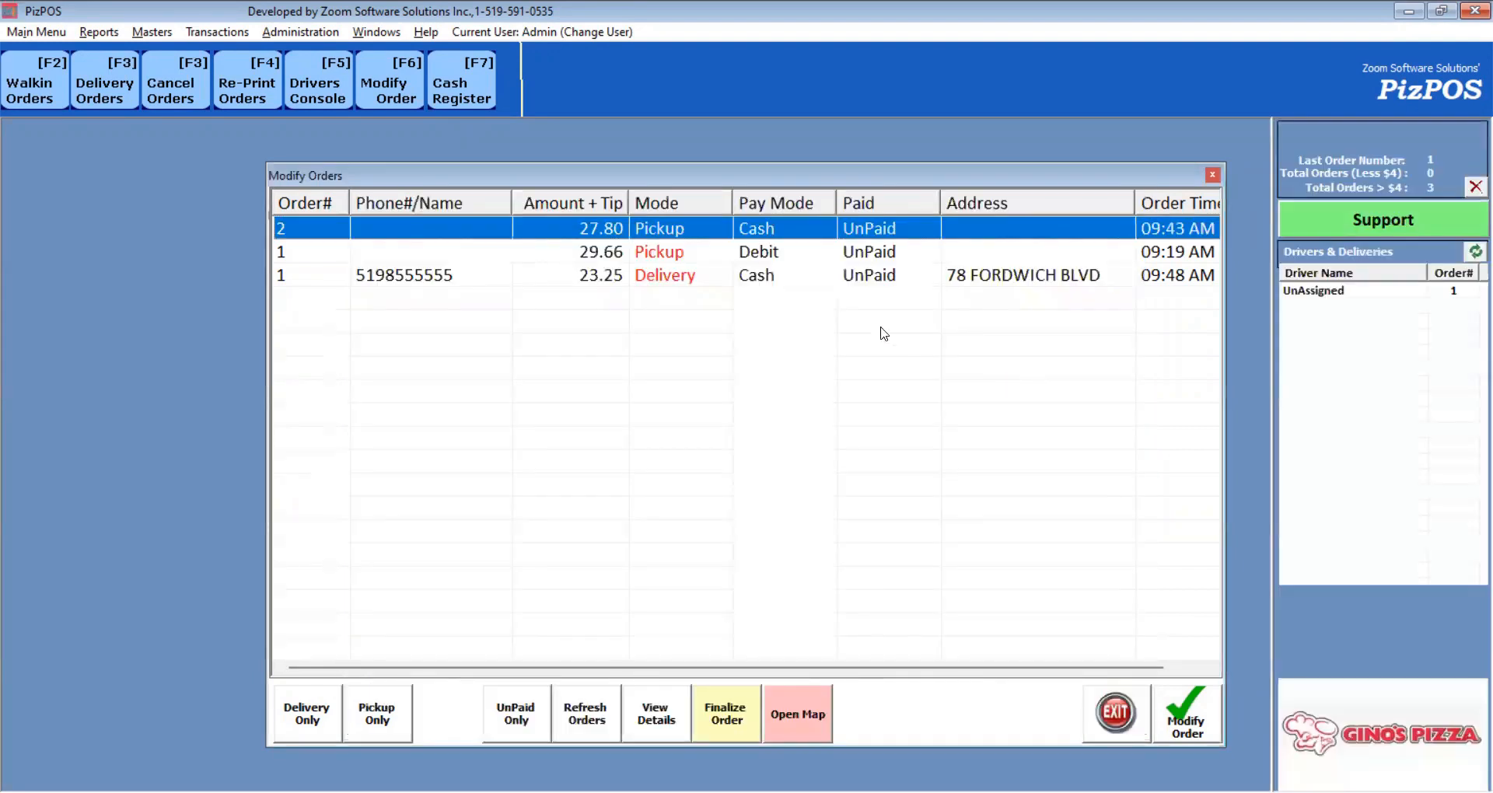
Review order 1's details: assigned driver and 09:53 AM delivery start.
double_click(797, 278)
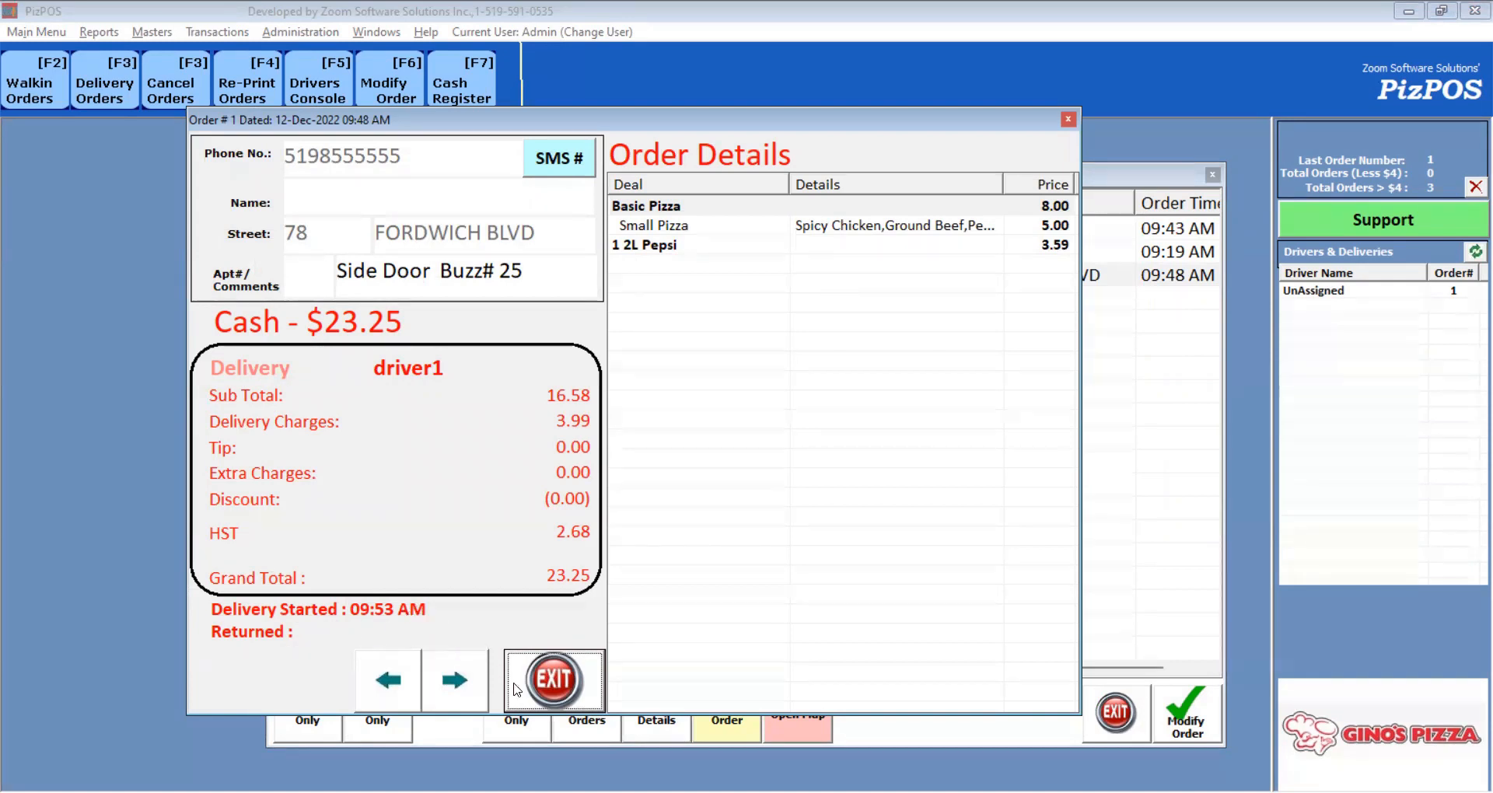
left_click(570, 679)
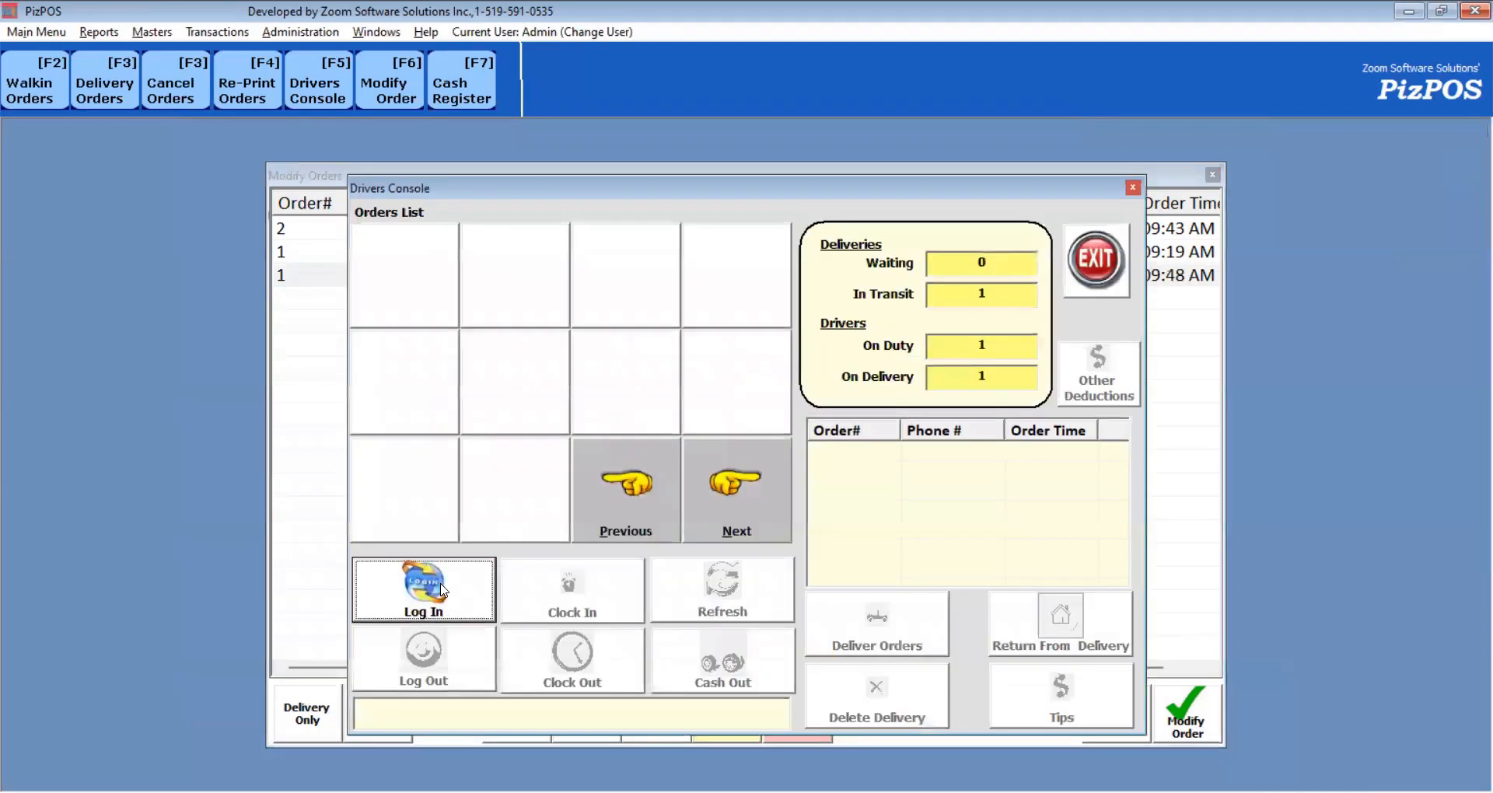
Log the driver back in and record their return from delivery.
left_click(442, 589)
key("Return")
left_click(945, 377)
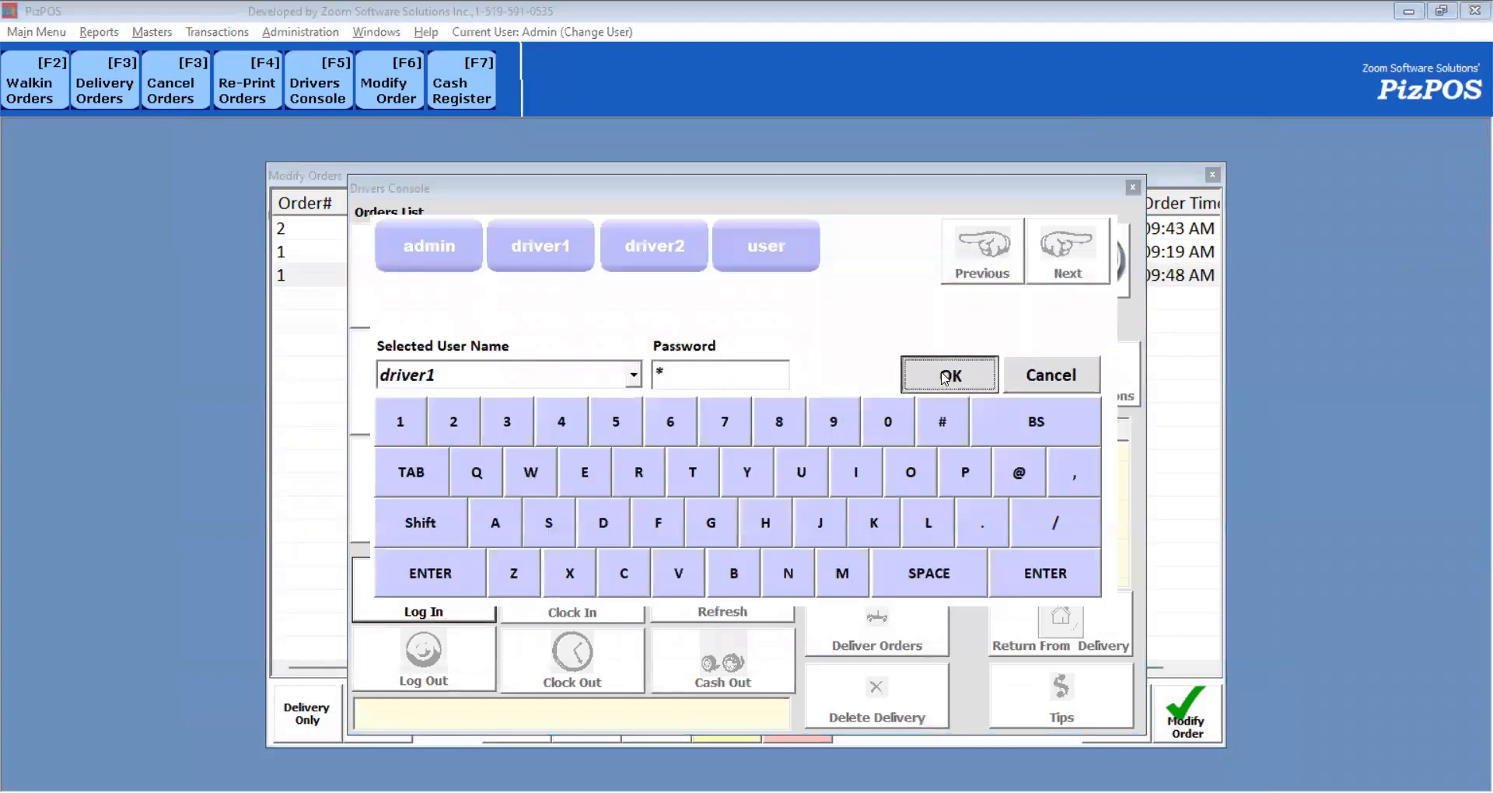
left_click(1060, 643)
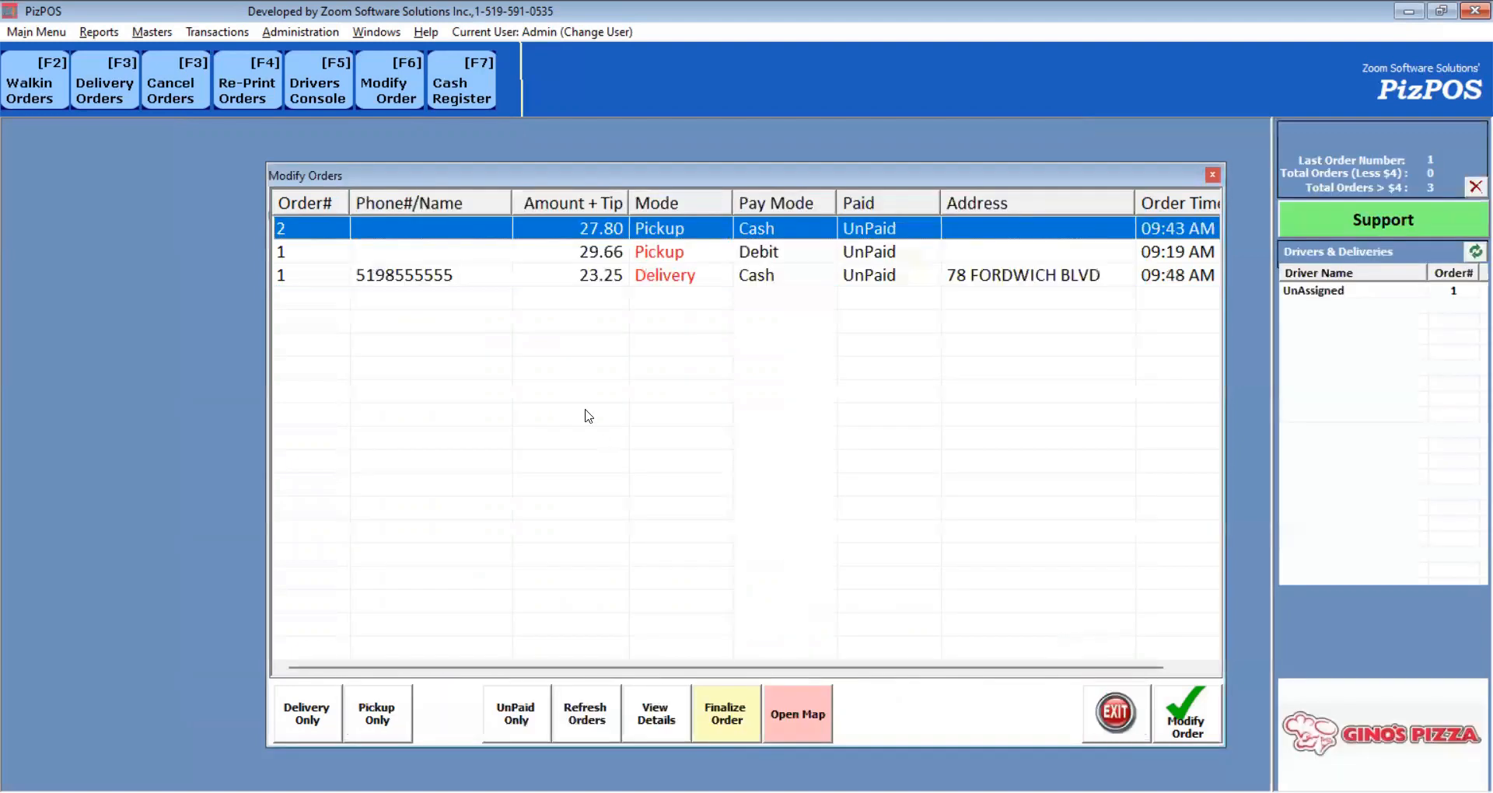
Confirm order 1's 09:54 AM return time, then go to the Reports menu.
double_click(681, 277)
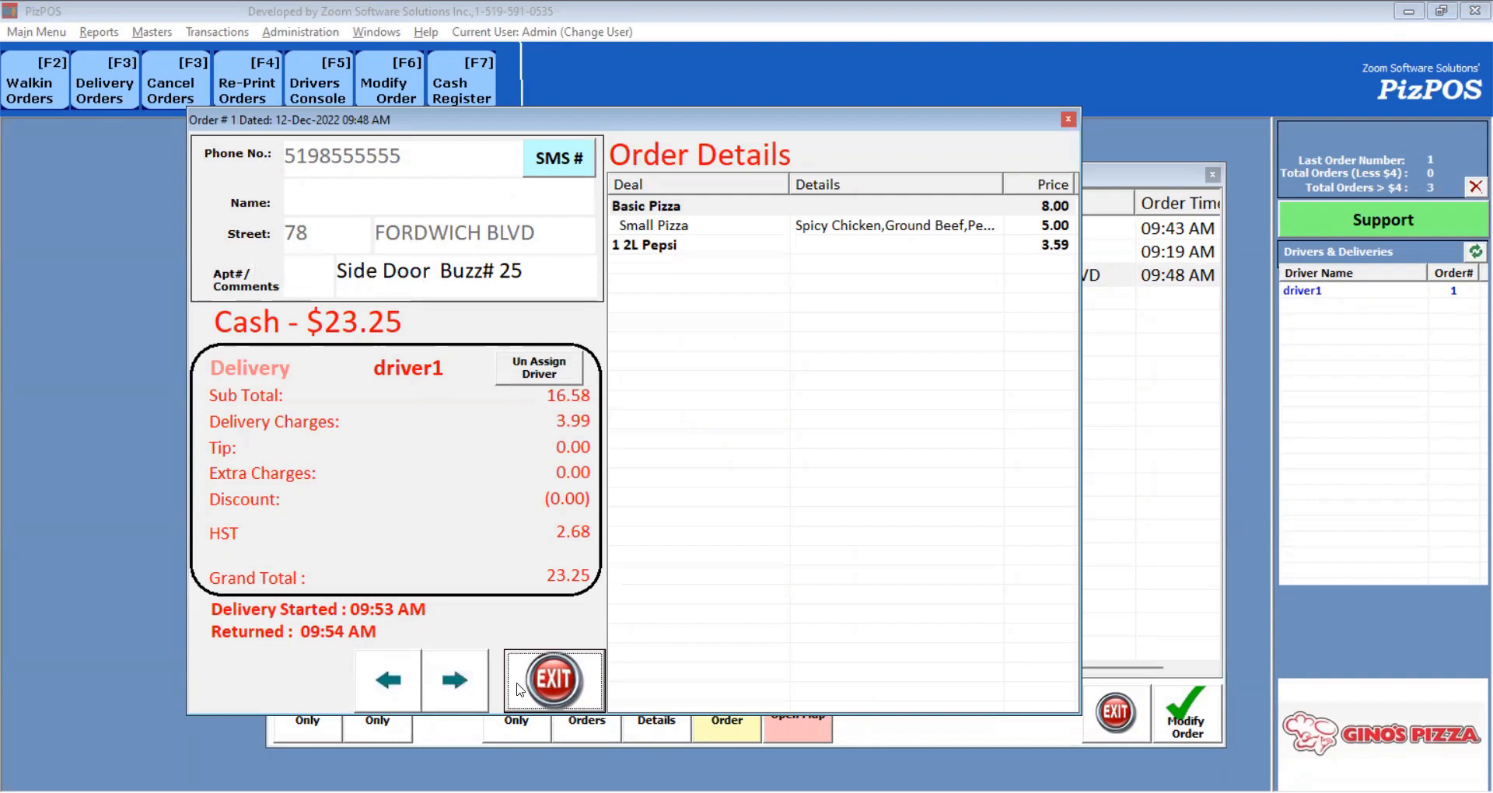
left_click(573, 692)
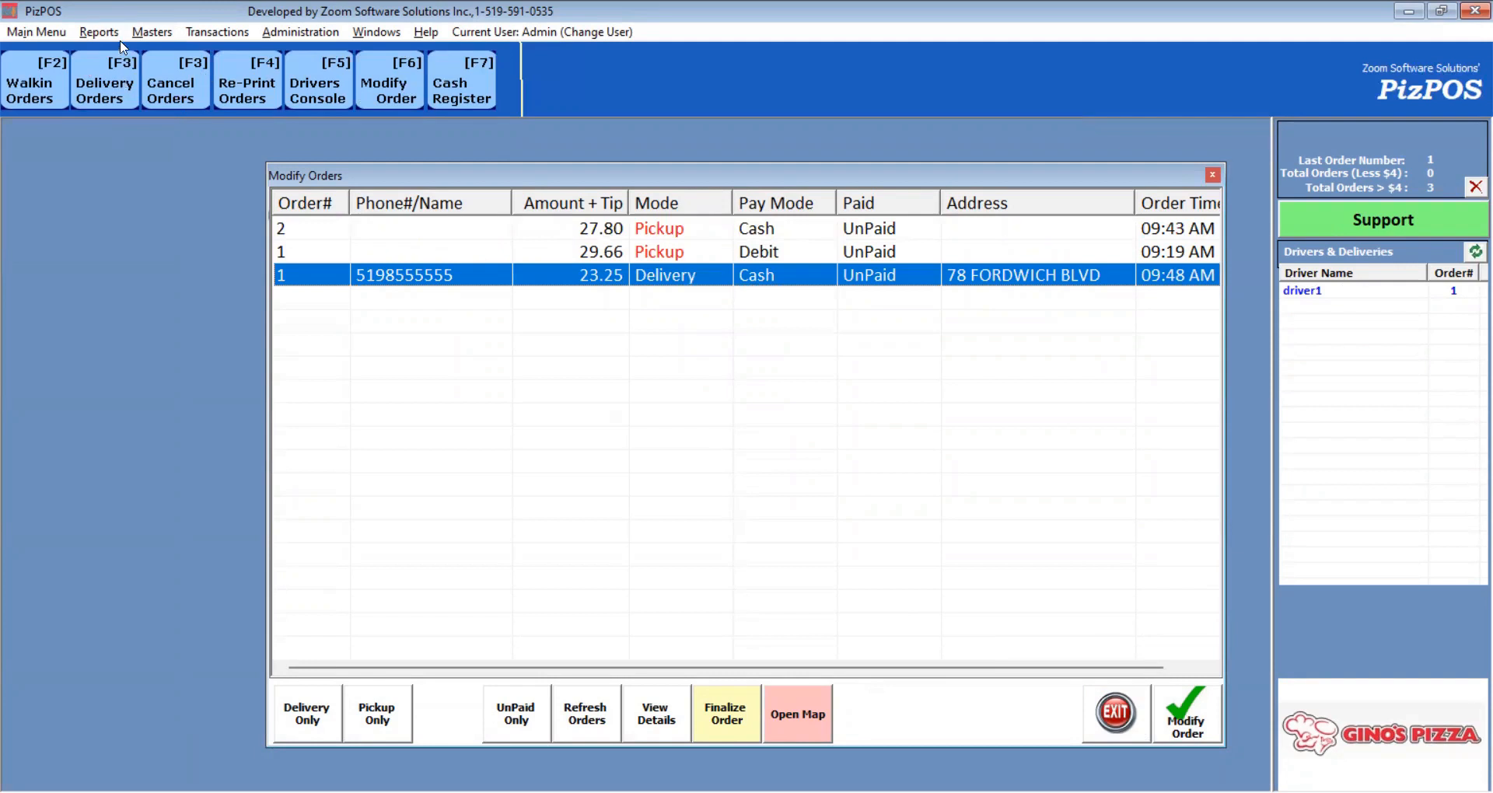
left_click(99, 31)
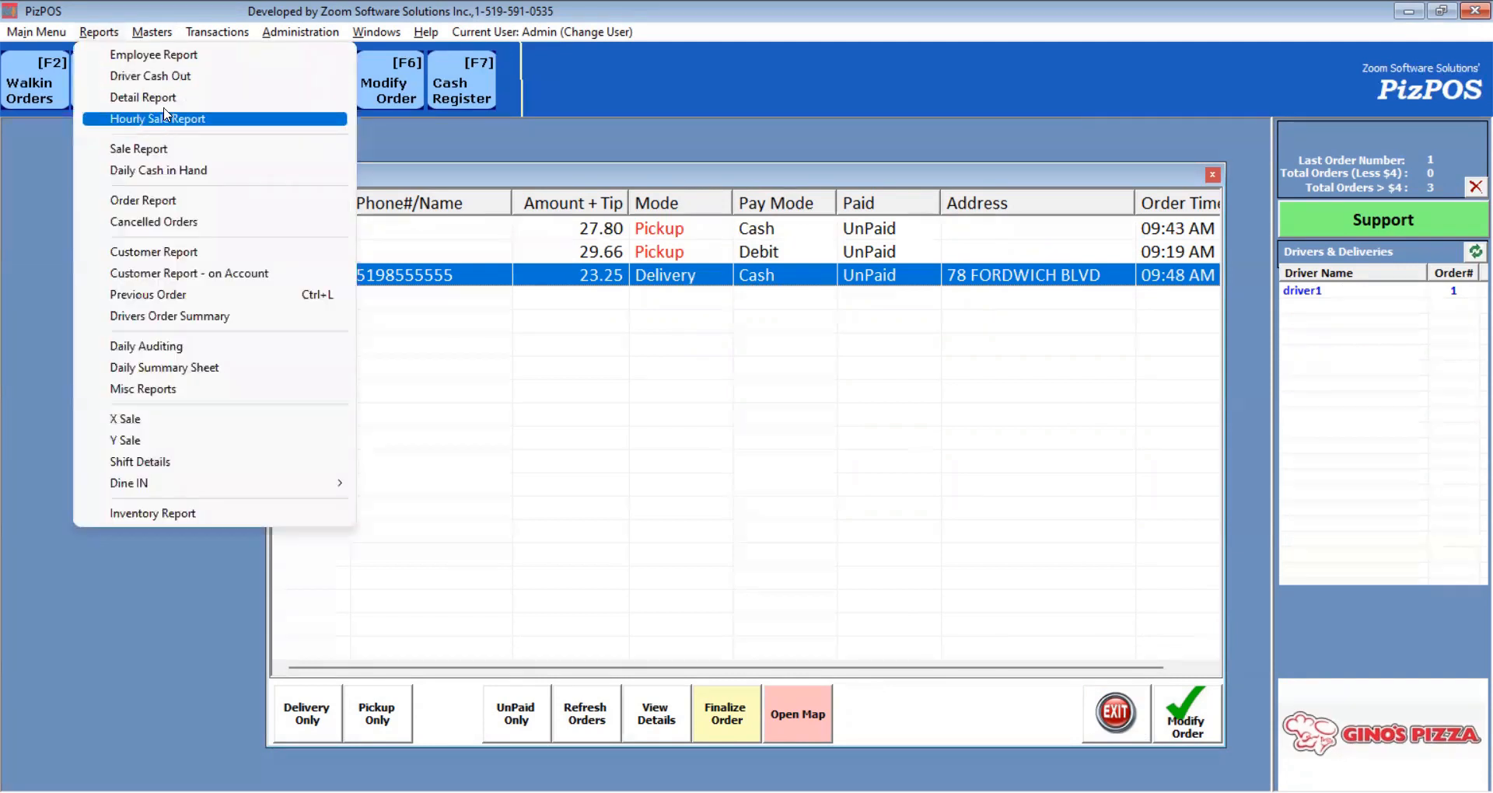
Display the delivering driver's cash-out: one 23.25 cash delivery, 2.00 driver balance.
left_click(171, 75)
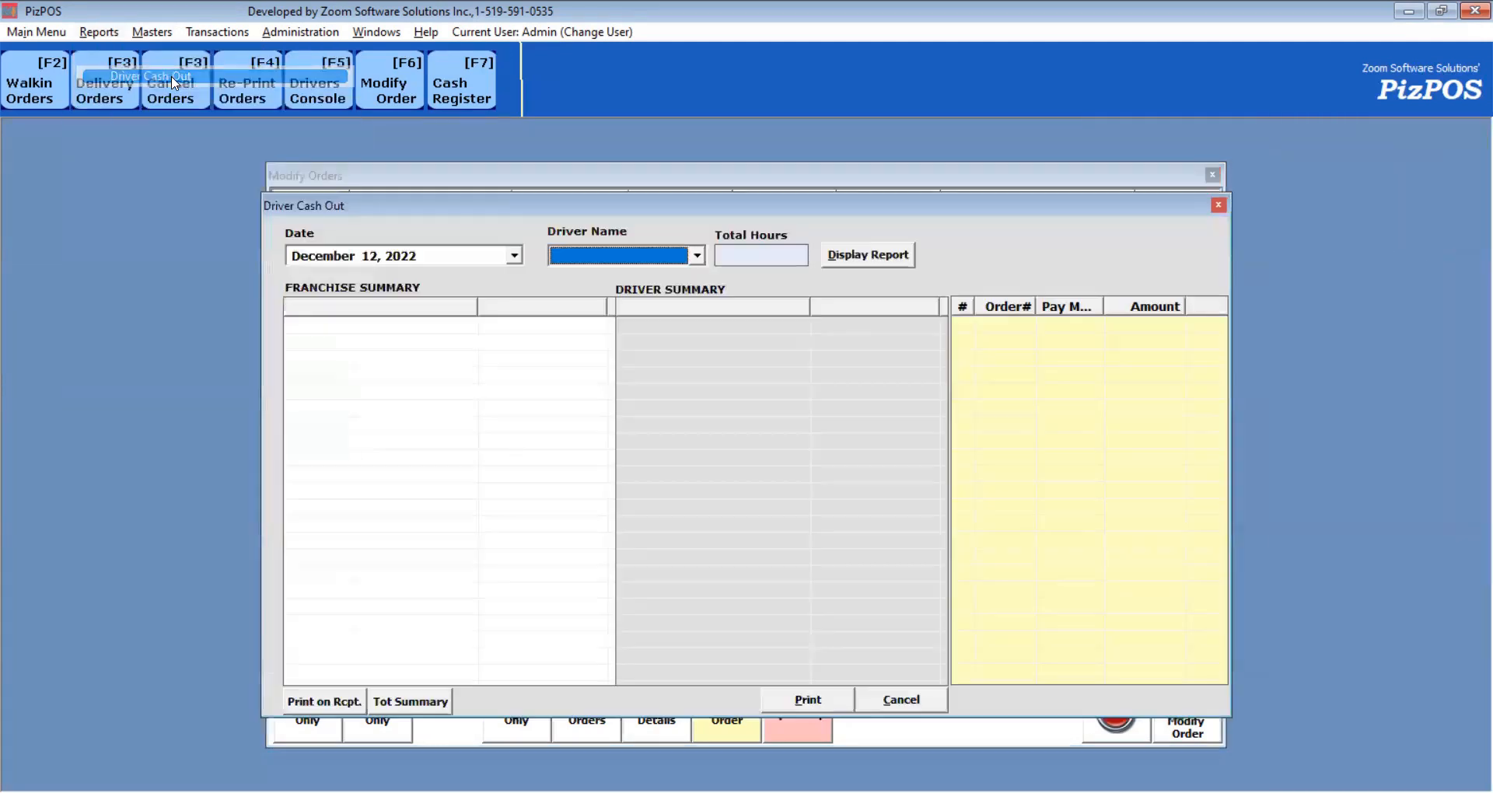
left_click(620, 258)
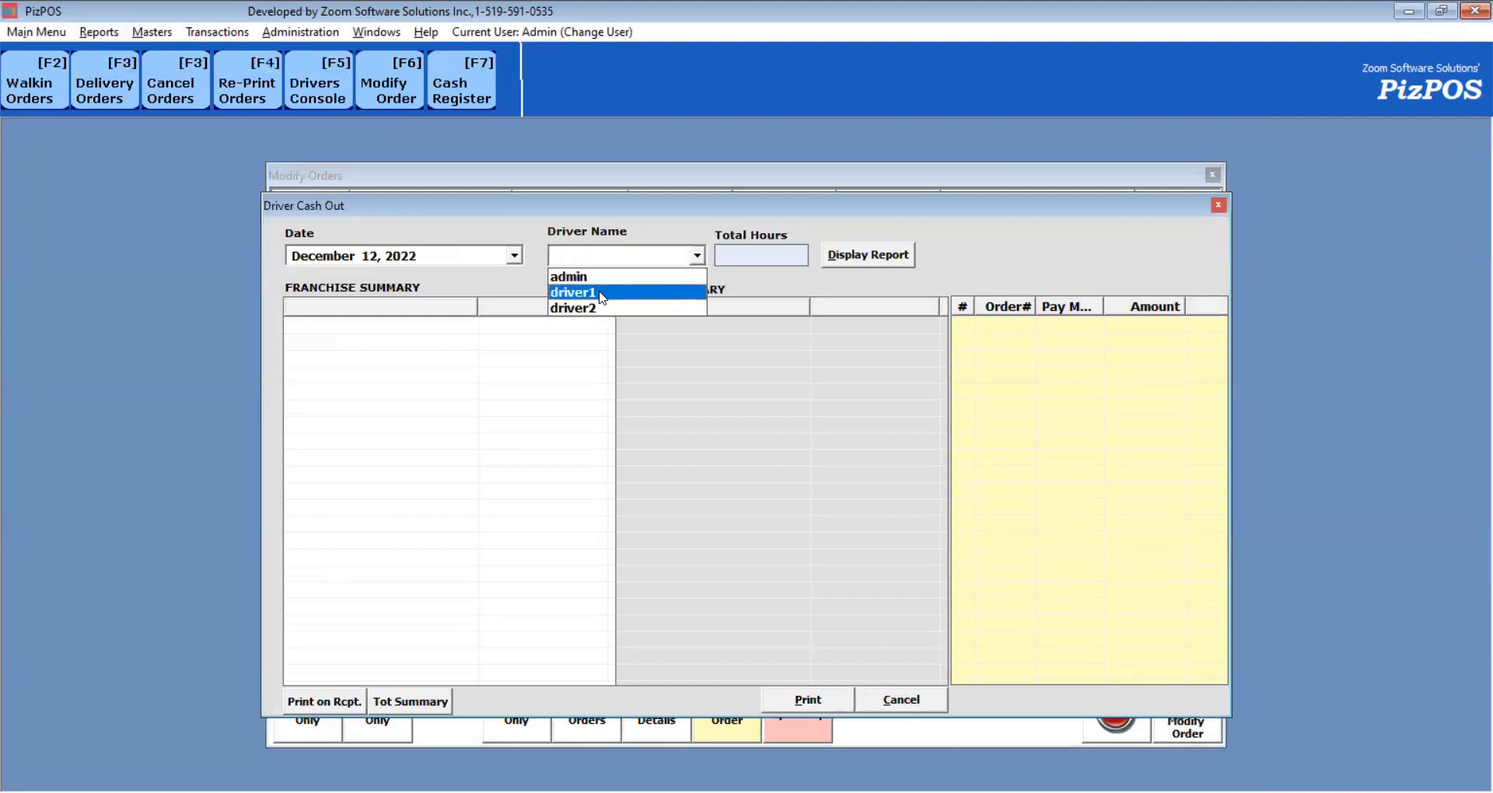
left_click(601, 294)
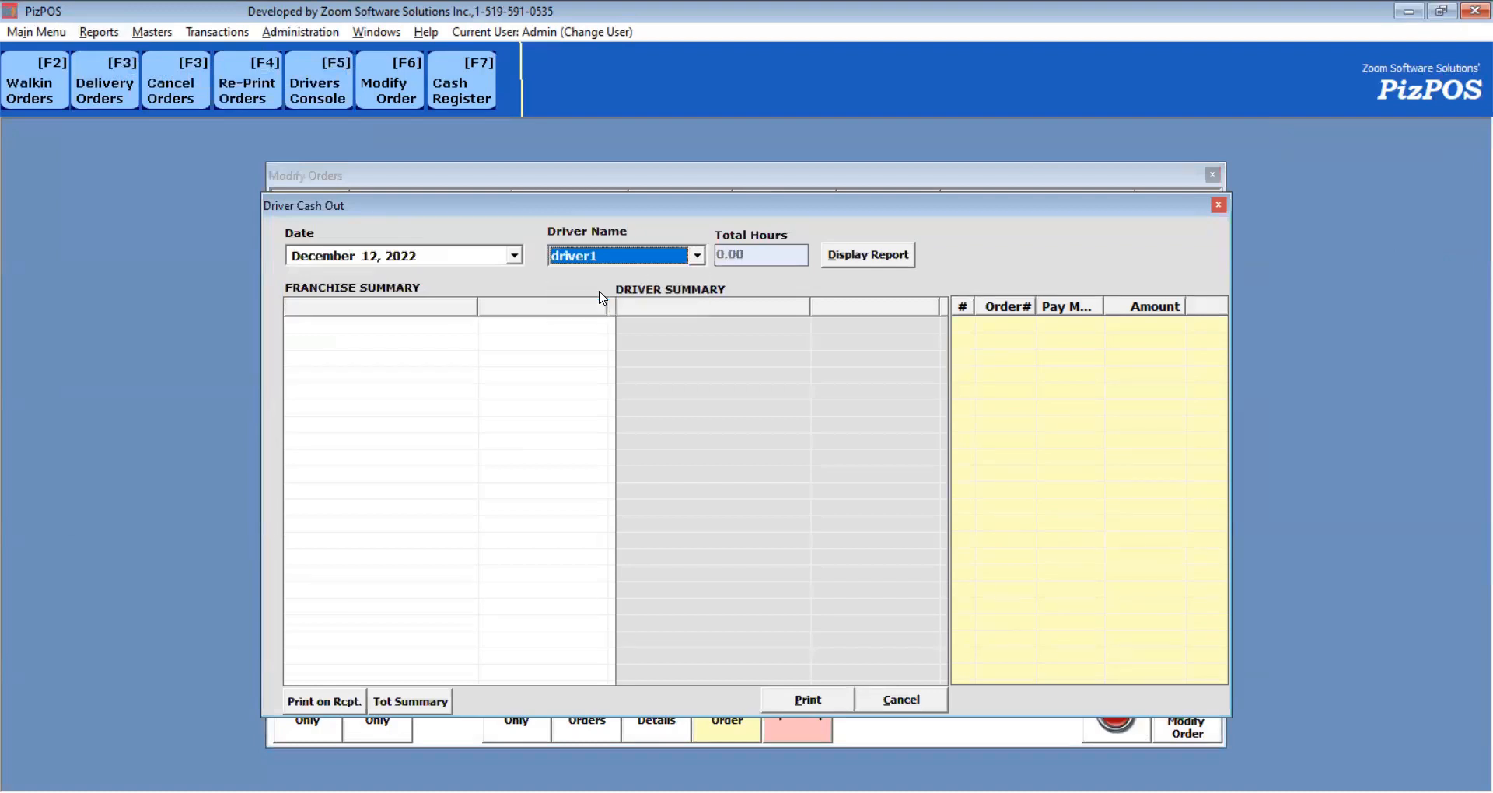
left_click(882, 265)
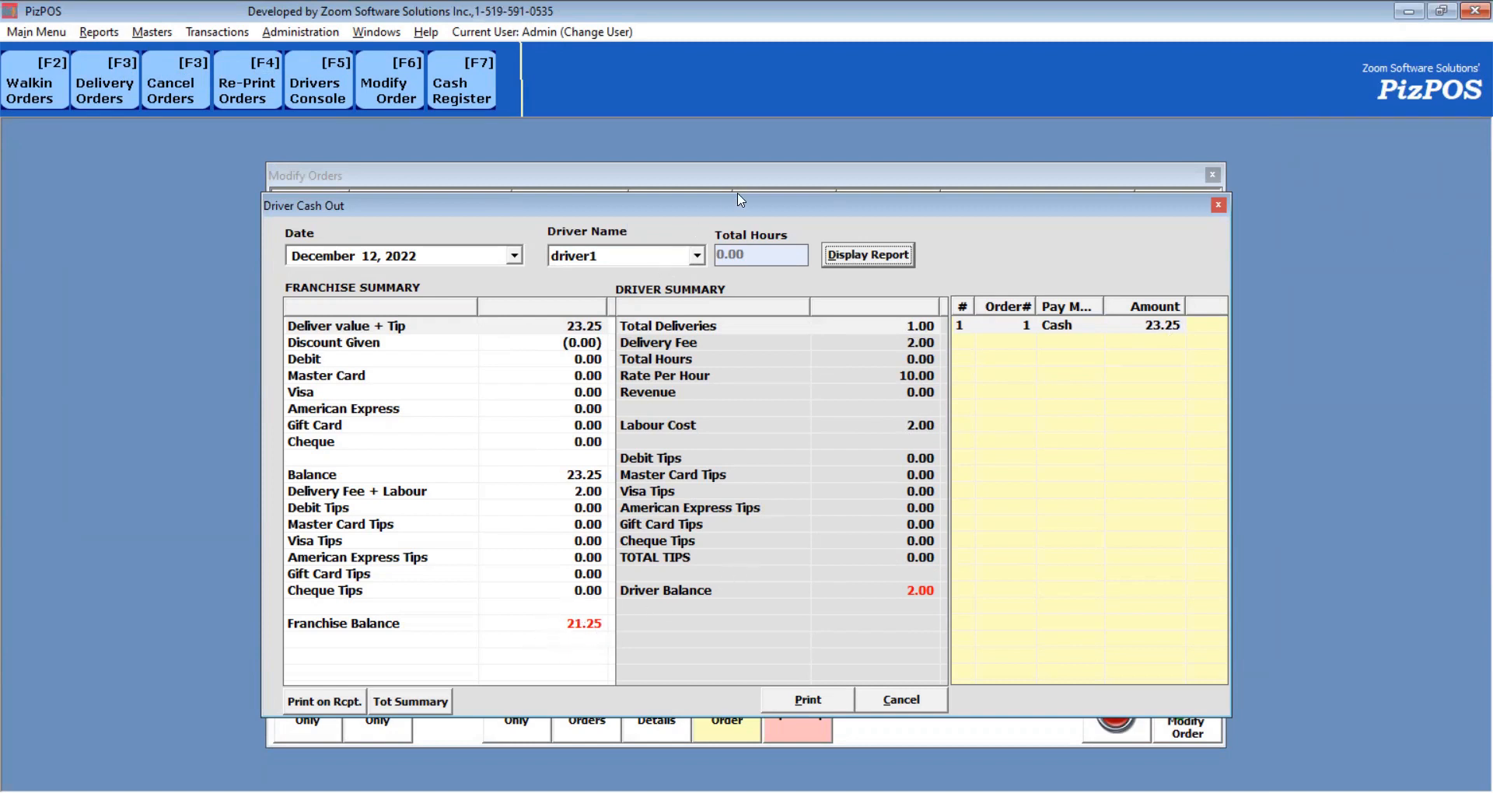
left_click_drag(675, 208, 902, 176)
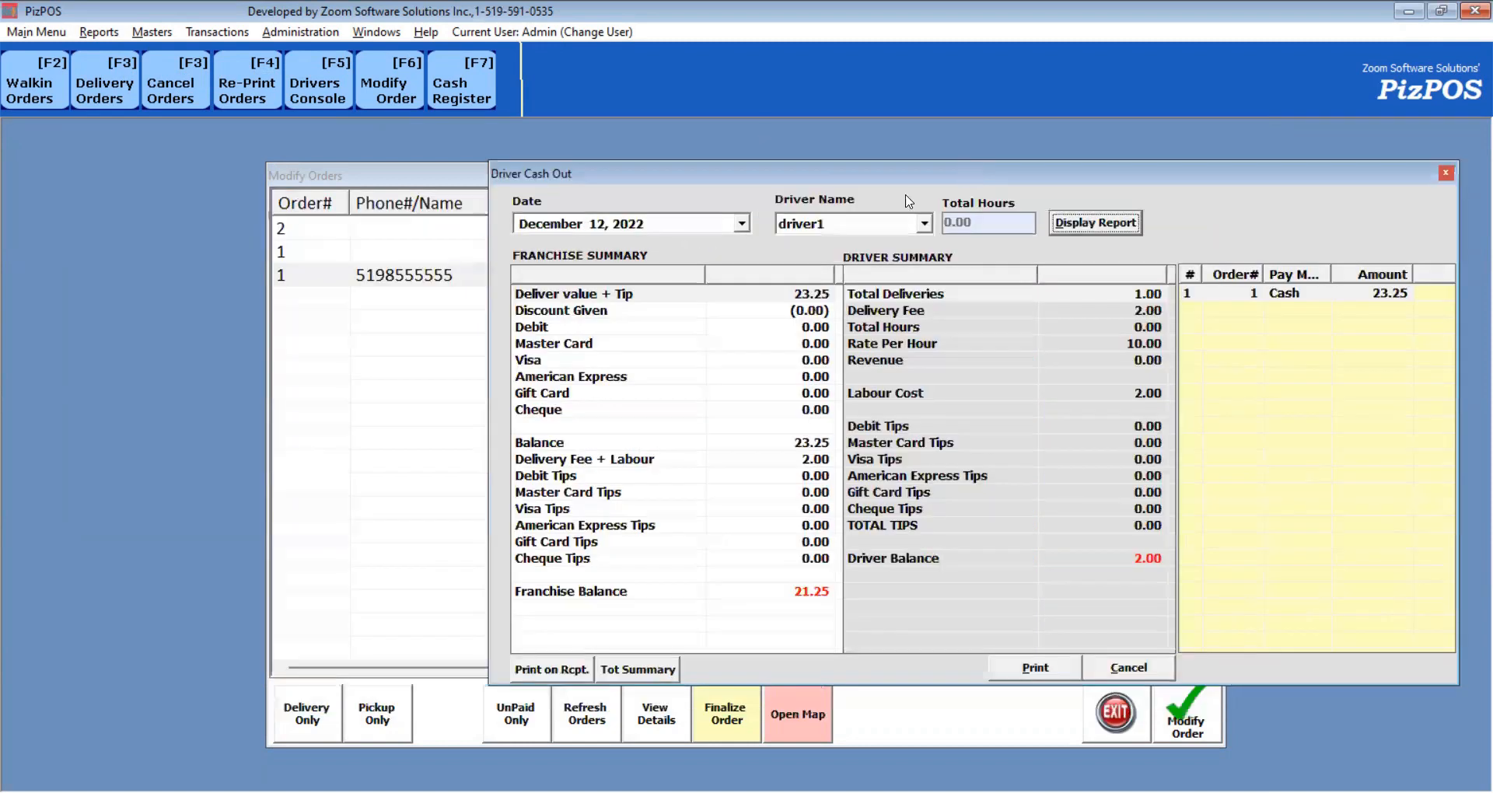
Finalize the 23.25 delivery order as paid by MasterCard with a 3.00 tip.
left_click(430, 174)
left_click(617, 275)
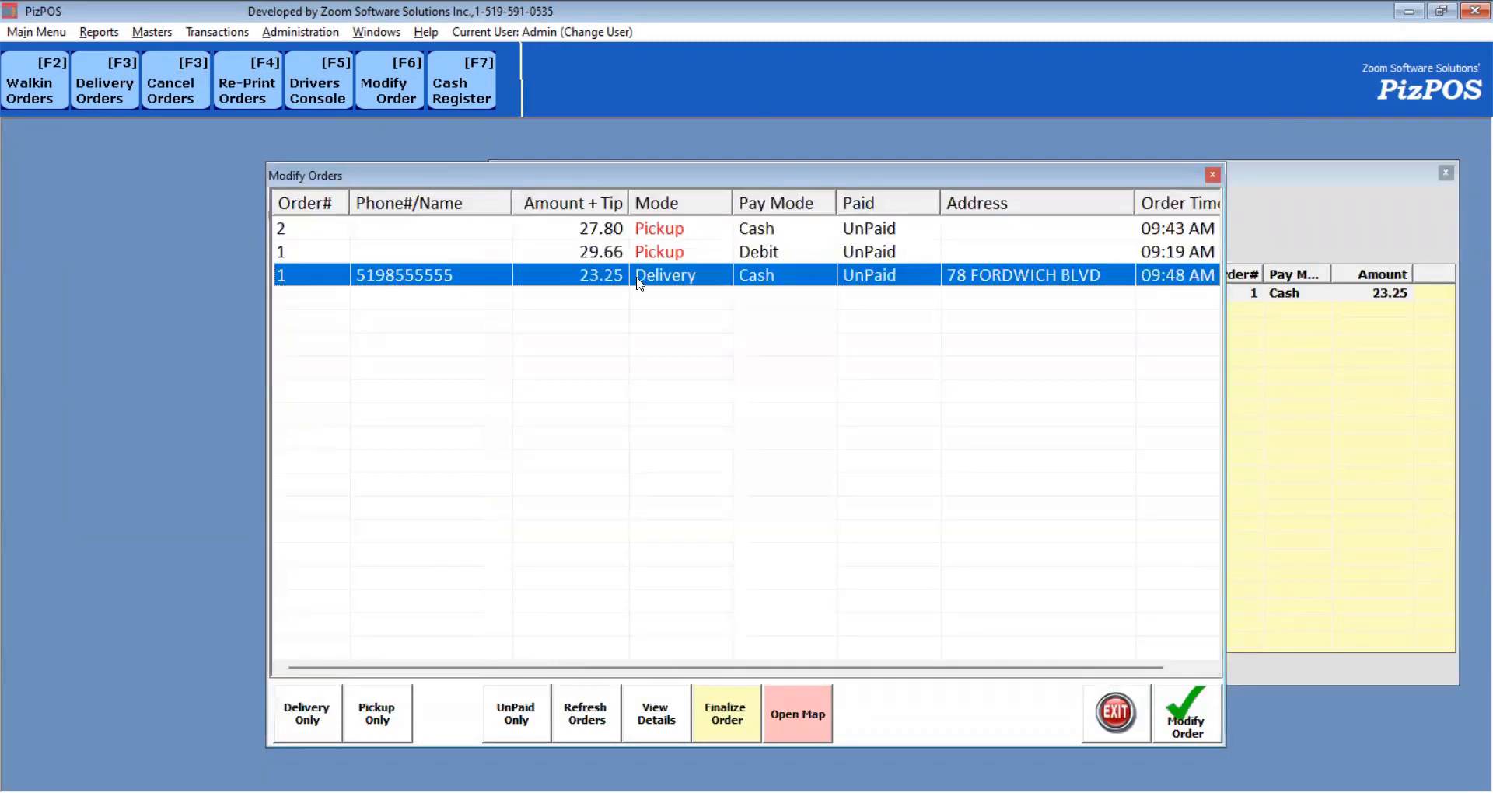
left_click(753, 713)
left_click(629, 210)
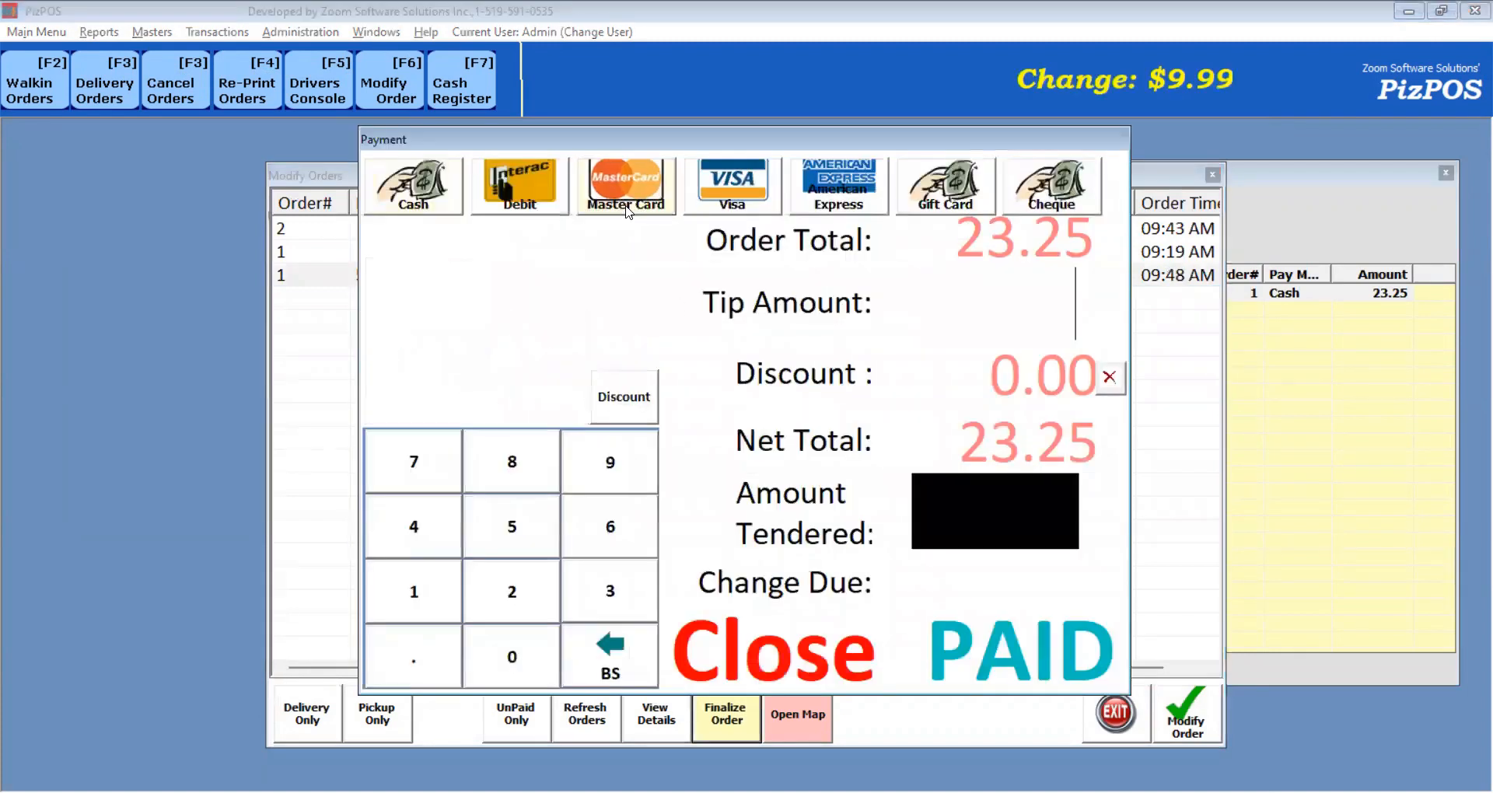
type("2")
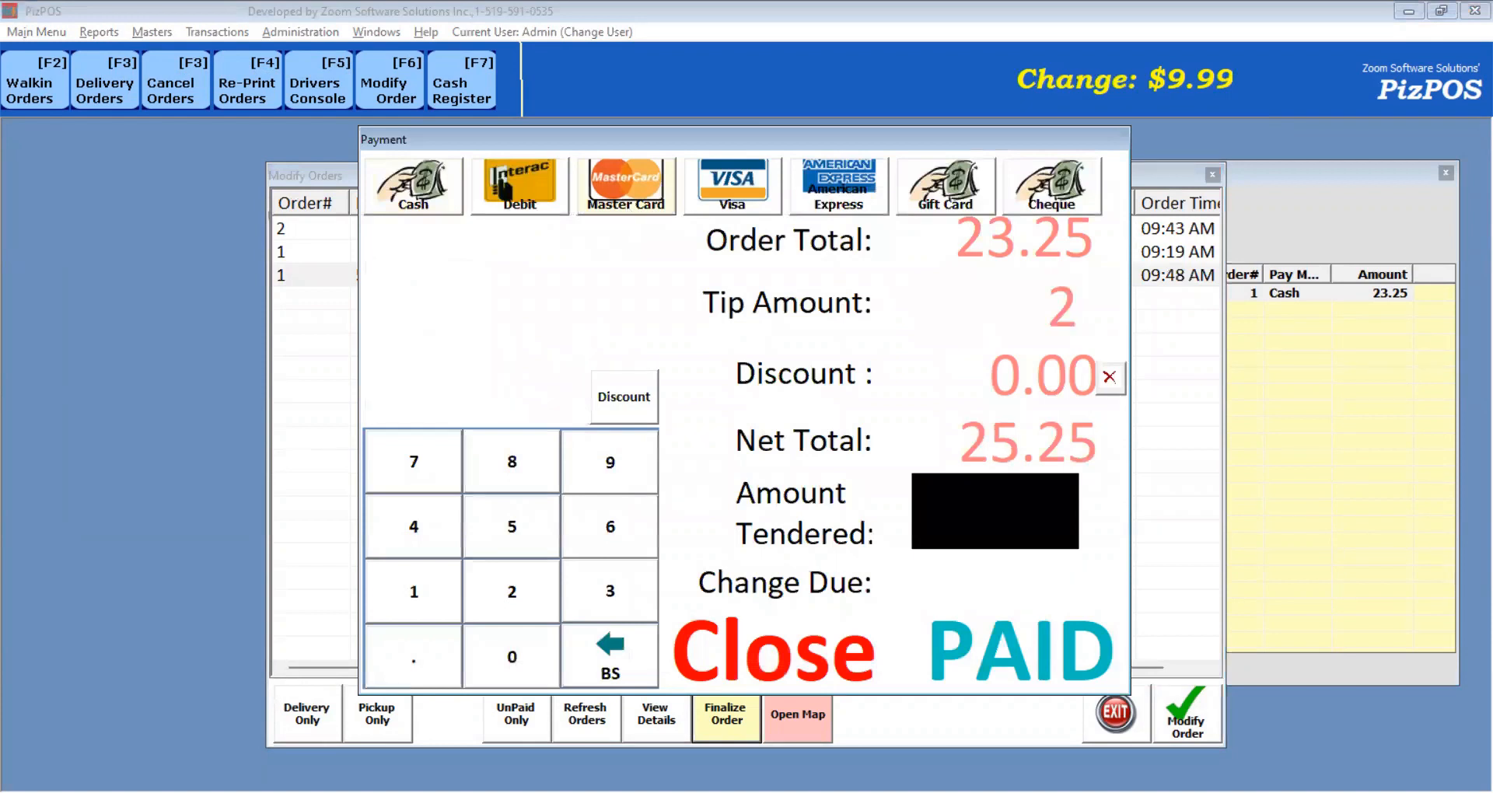
key("BackSpace")
type("3")
left_click(968, 665)
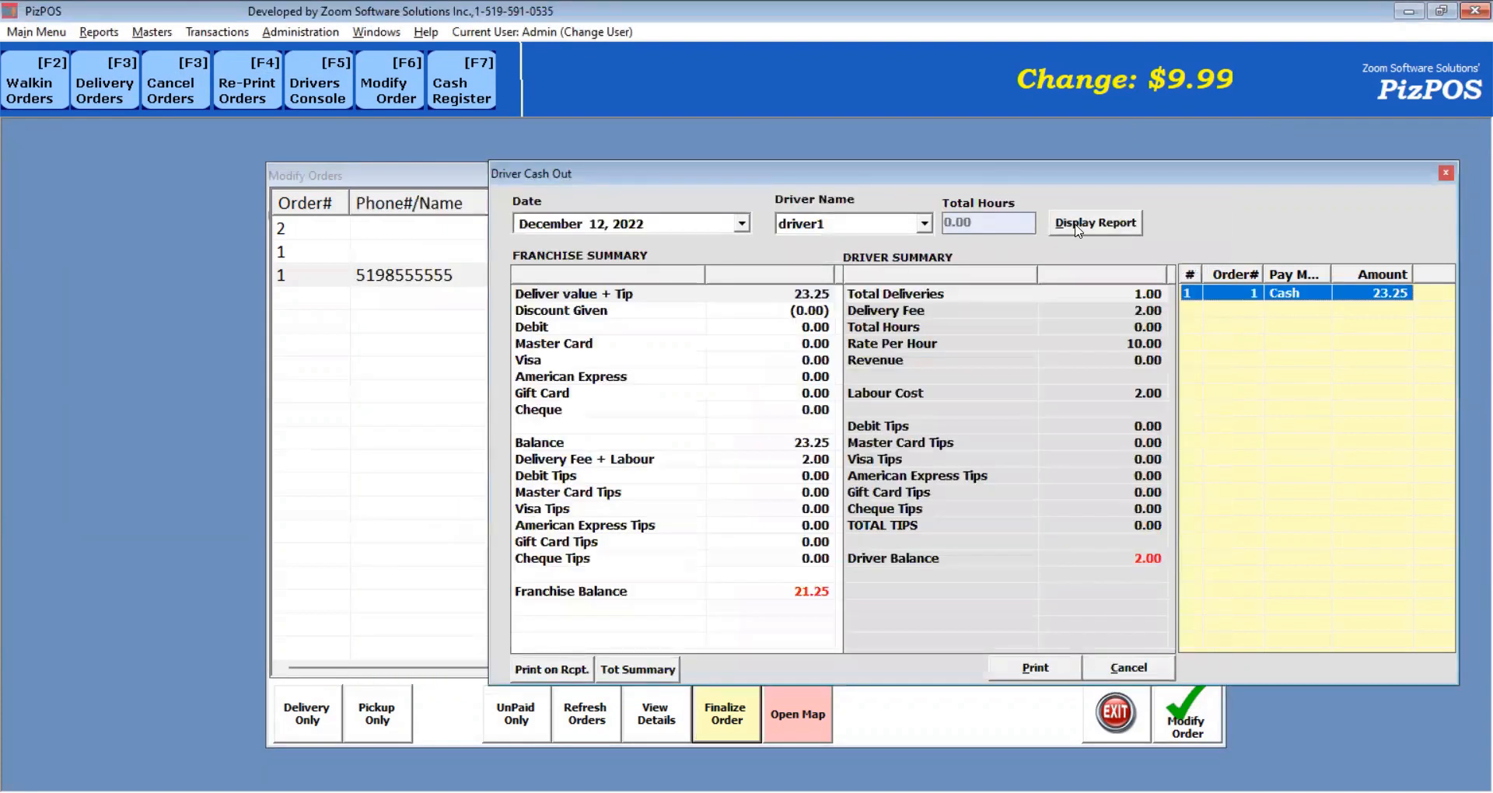
Refresh the cash-out report to a 5.00 driver balance, keep today's date, and close it.
left_click(1088, 224)
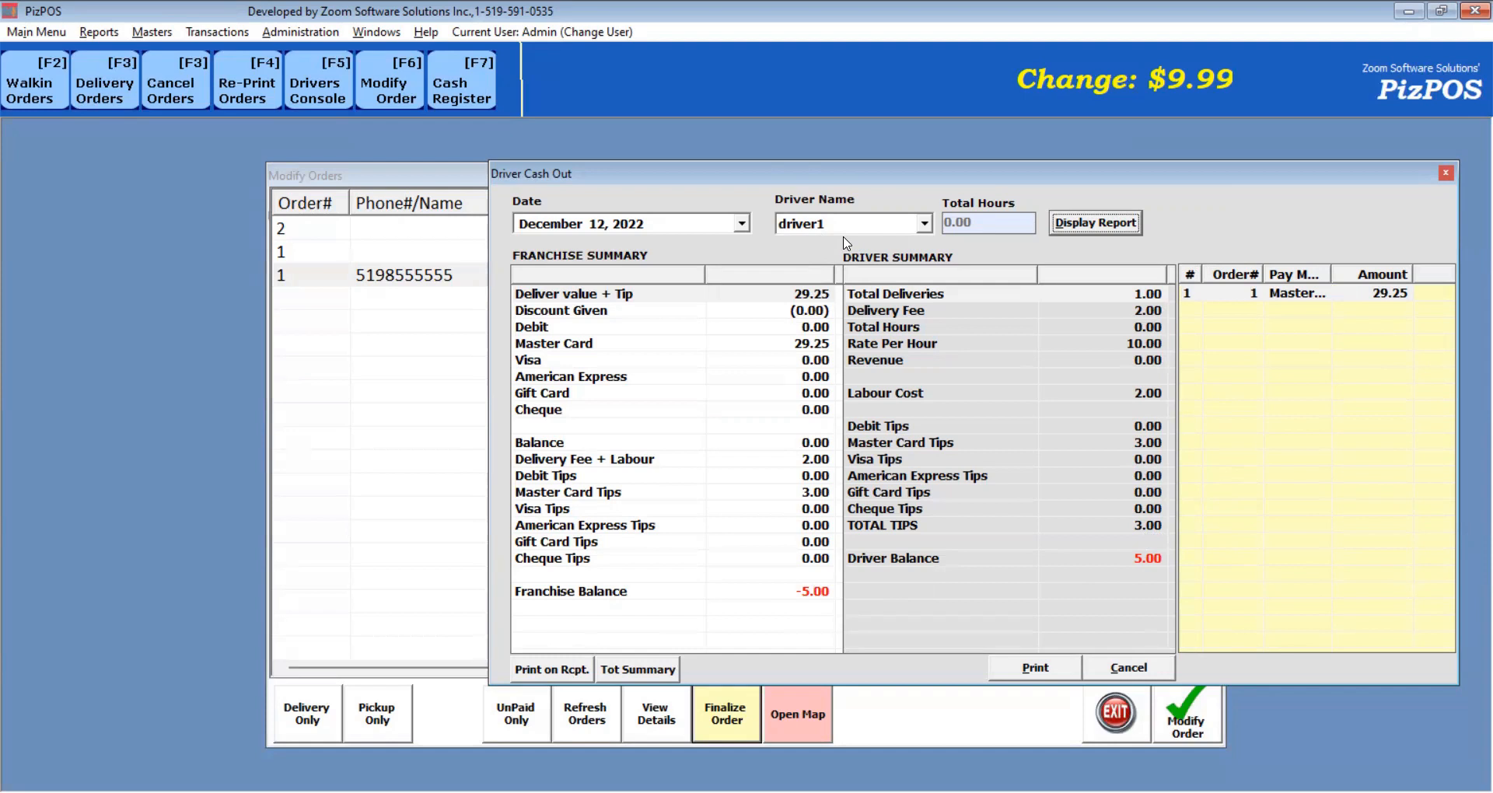
left_click(742, 225)
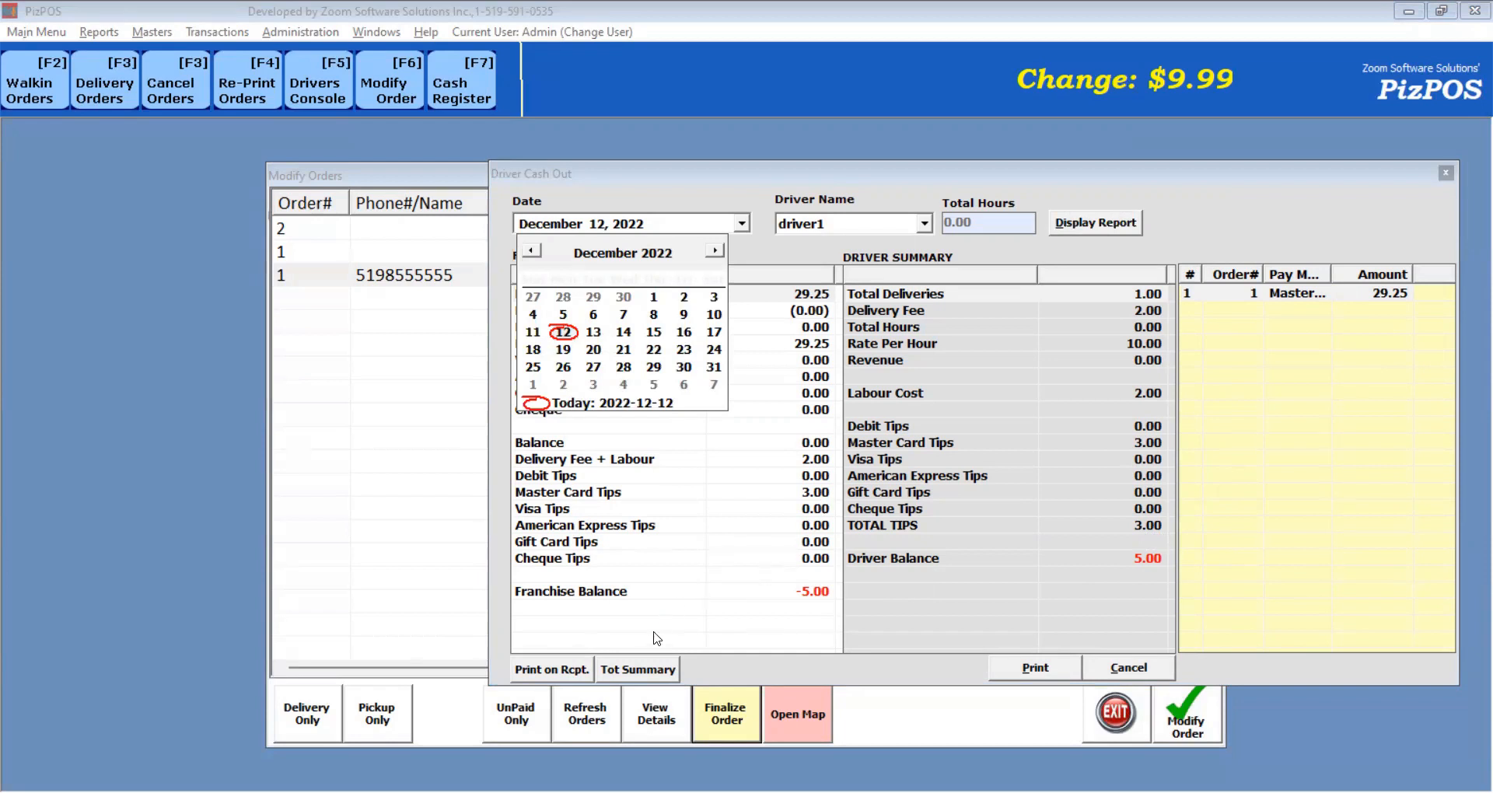
left_click(634, 675)
left_click(633, 675)
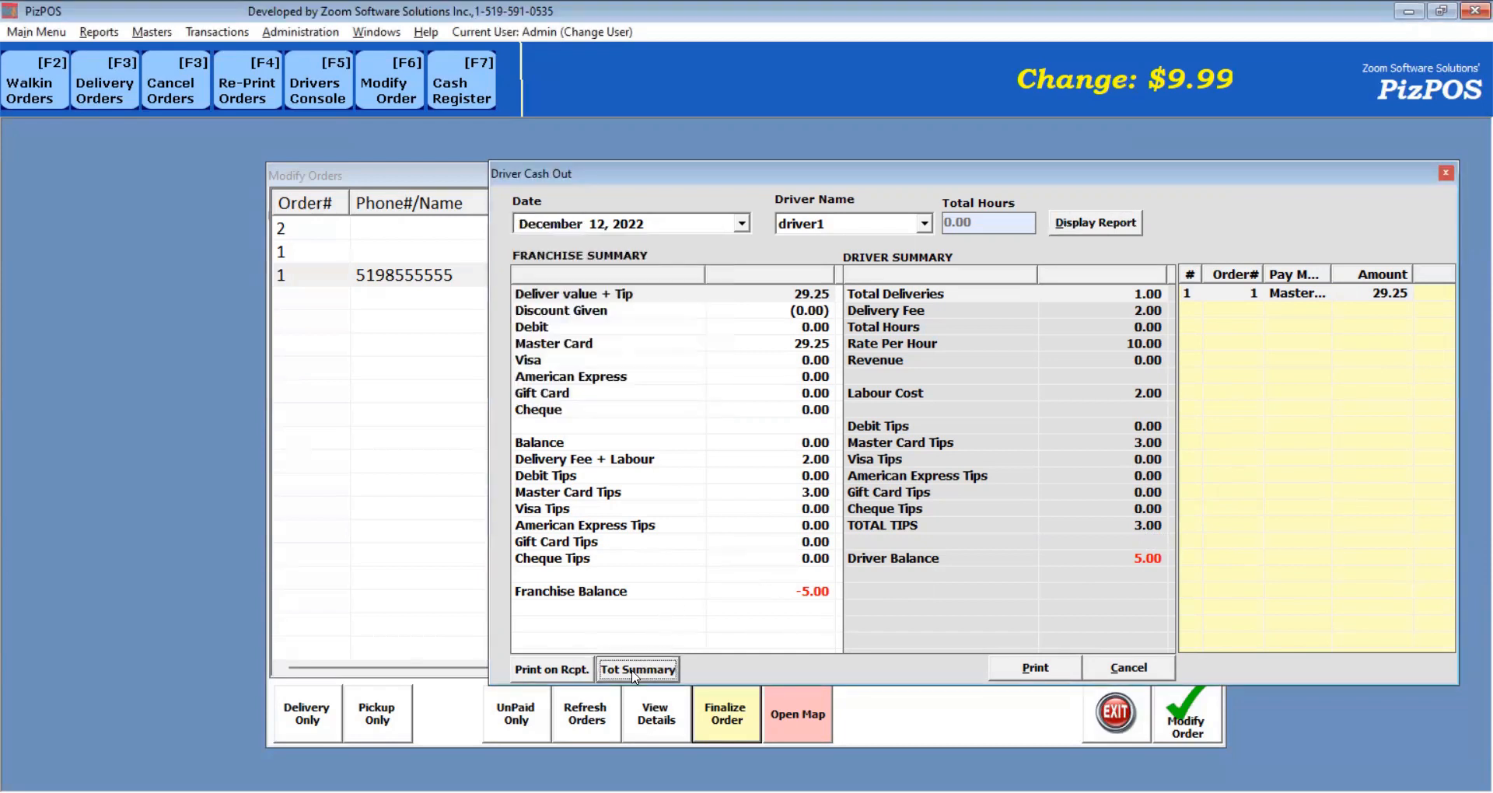
left_click_drag(1143, 677, 691, 604)
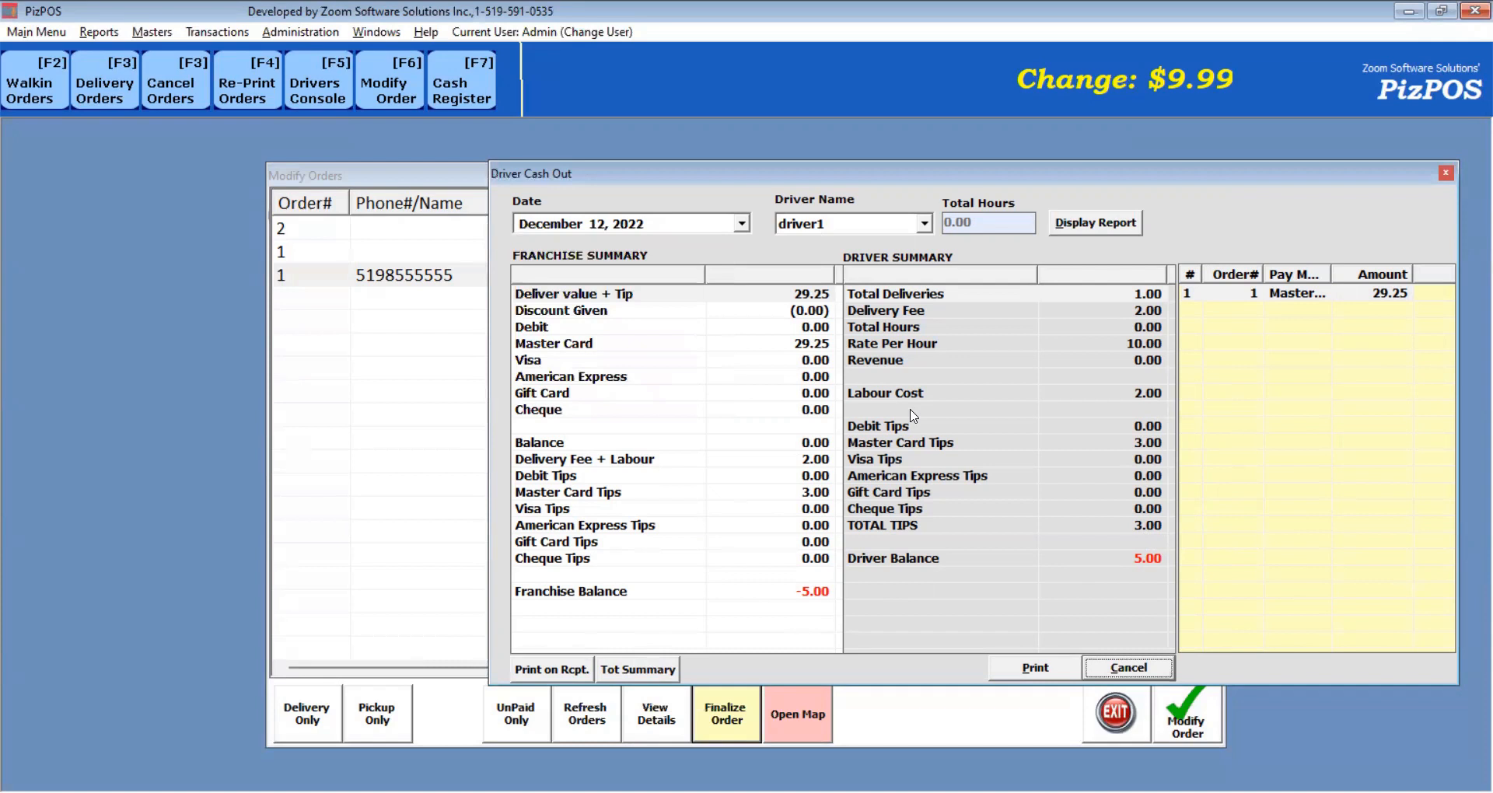
left_click(1142, 670)
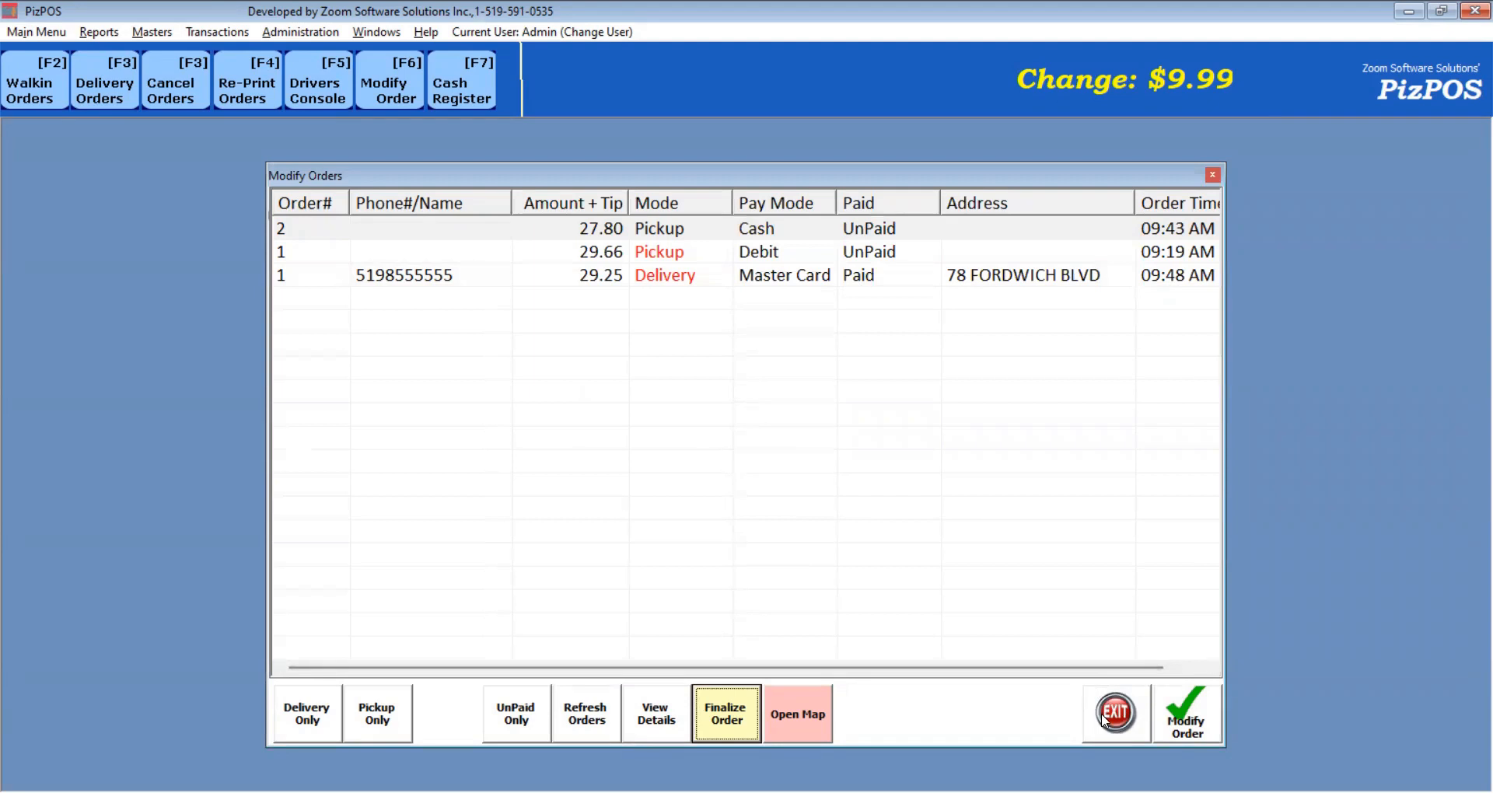
Close the orders list and open Cancel Orders, entering the admin password to get in.
left_click(1117, 711)
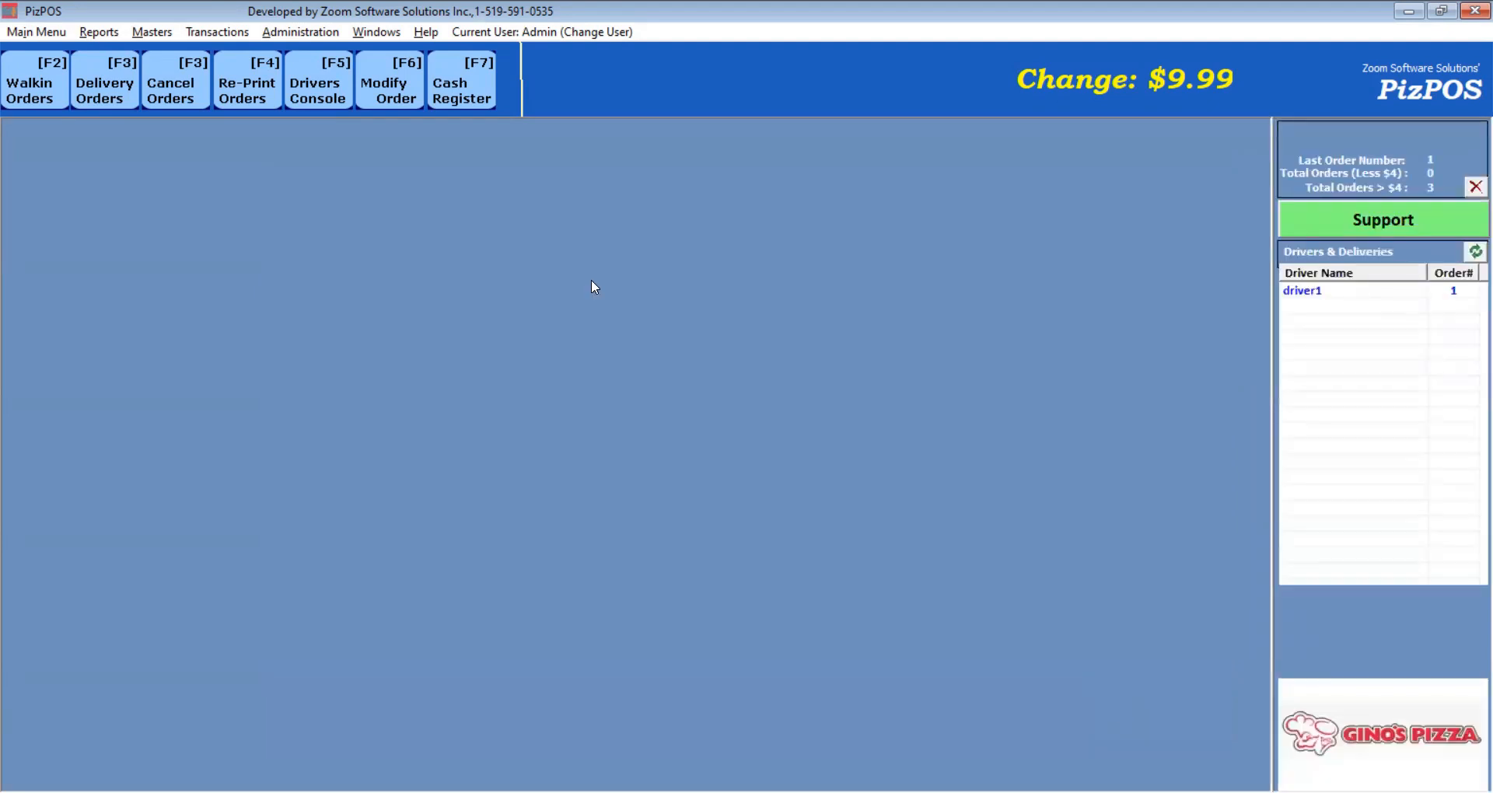
left_click(189, 105)
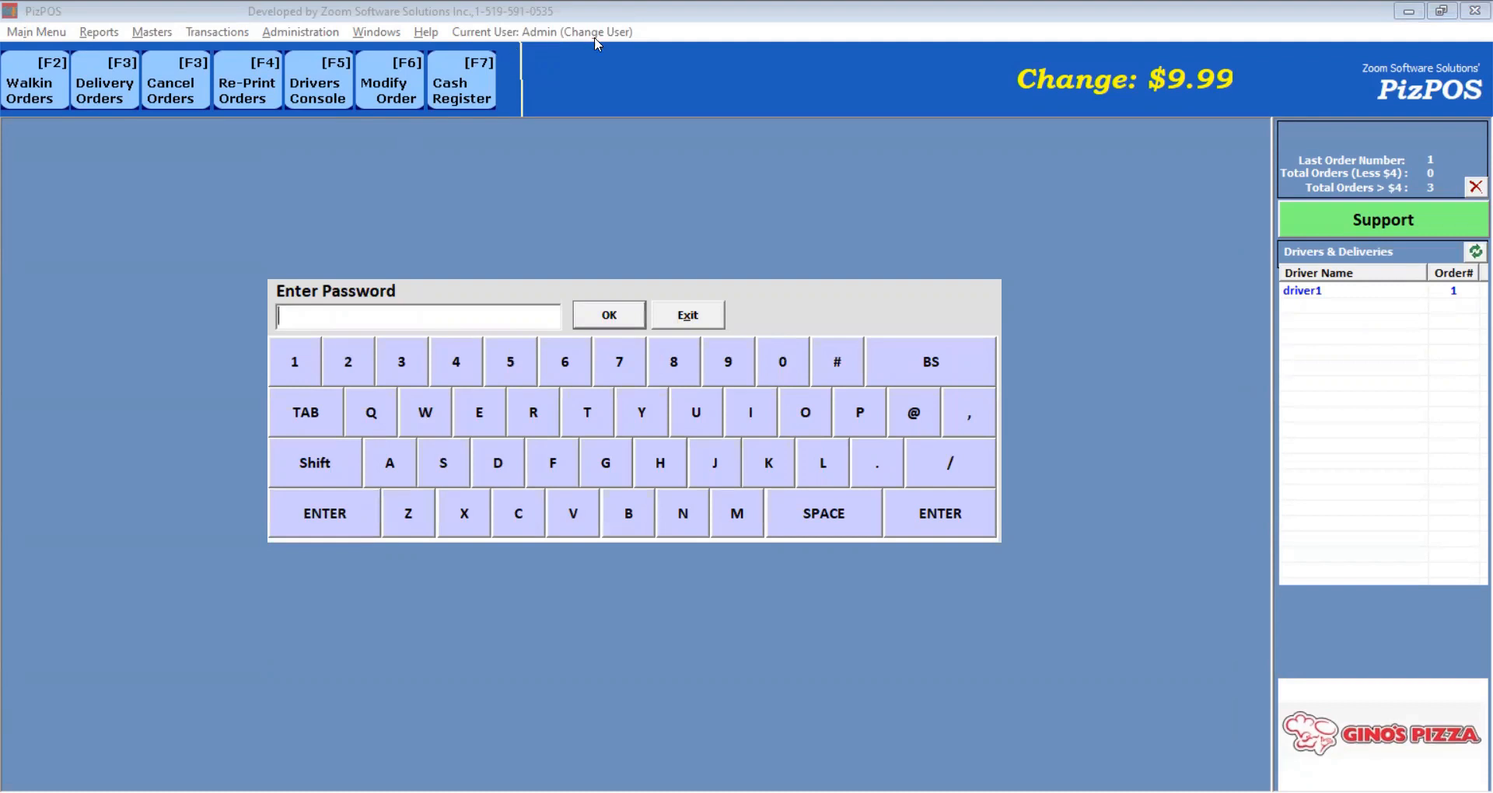
type("admin")
key("Tab")
key("Return")
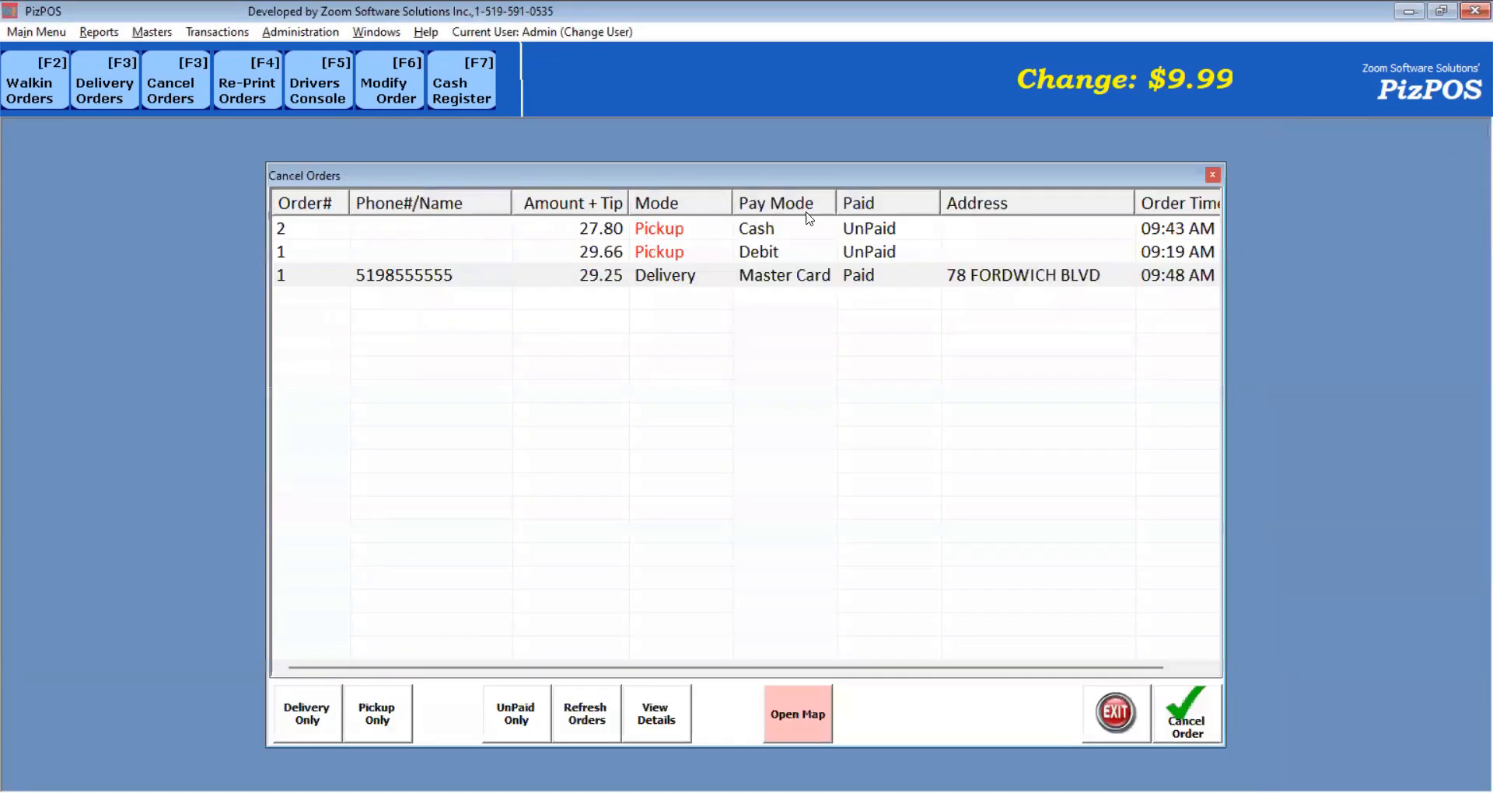
Try cancelling the 29.66 debit pickup with an empty remark and dismiss the reason-required warning.
left_click(745, 257)
left_click(1192, 708)
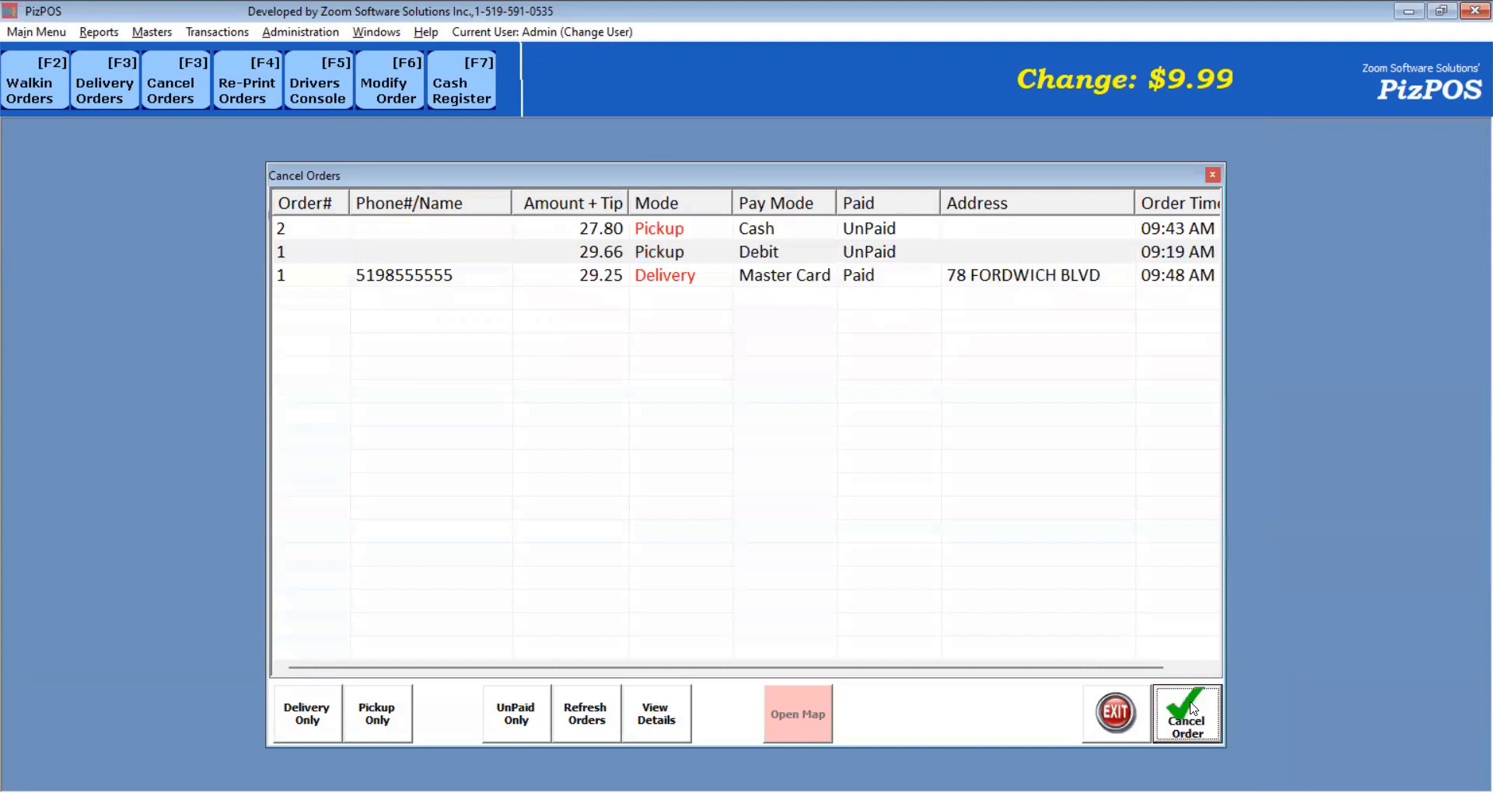
type("dnhf")
key("BackSpace")
key("BackSpace")
key("BackSpace")
key("BackSpace")
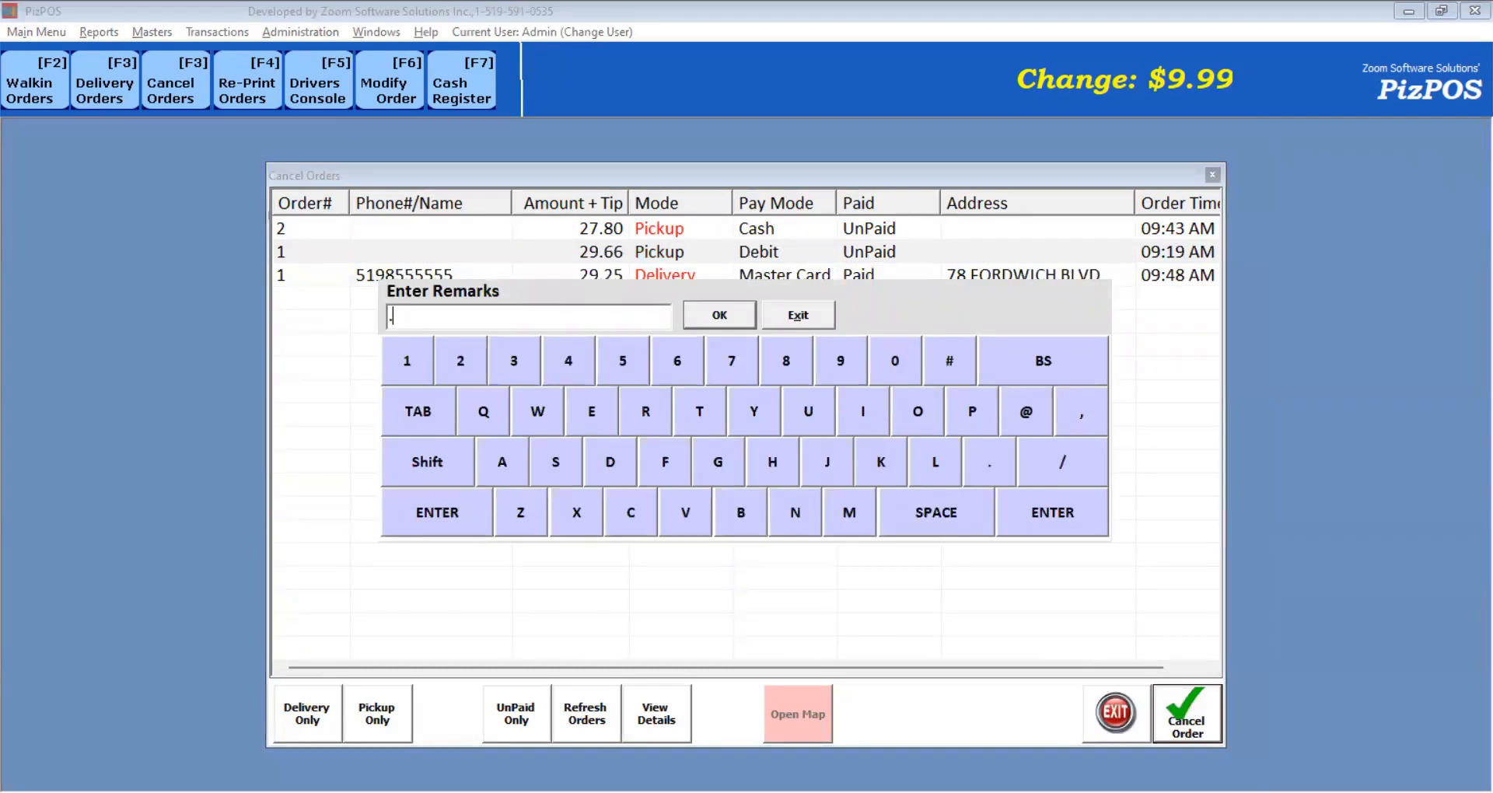
left_click(713, 318)
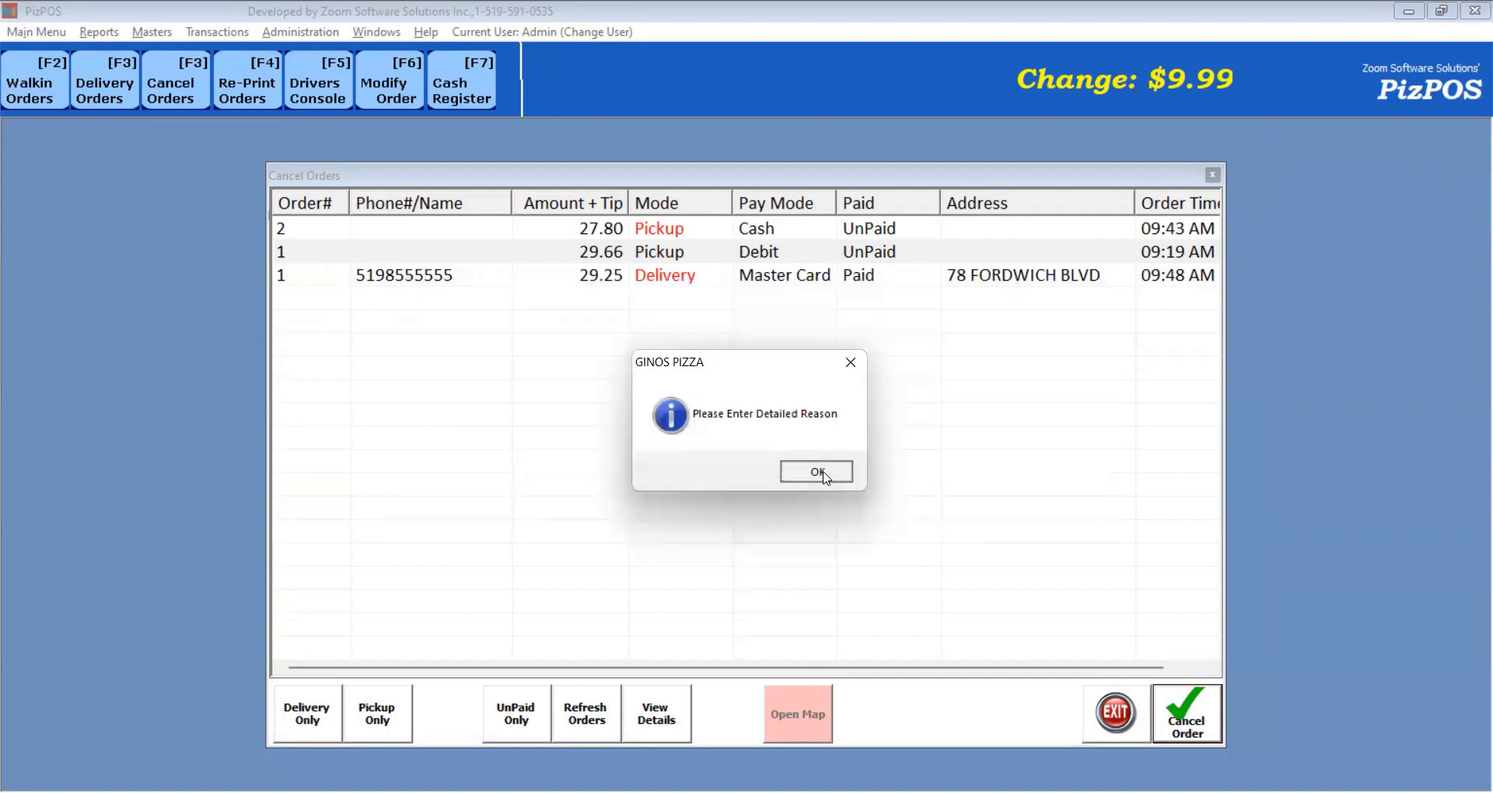
left_click(820, 476)
Cancel the 29.66 debit pickup with the remark 'test order' and acknowledge the confirmation.
left_click(717, 260)
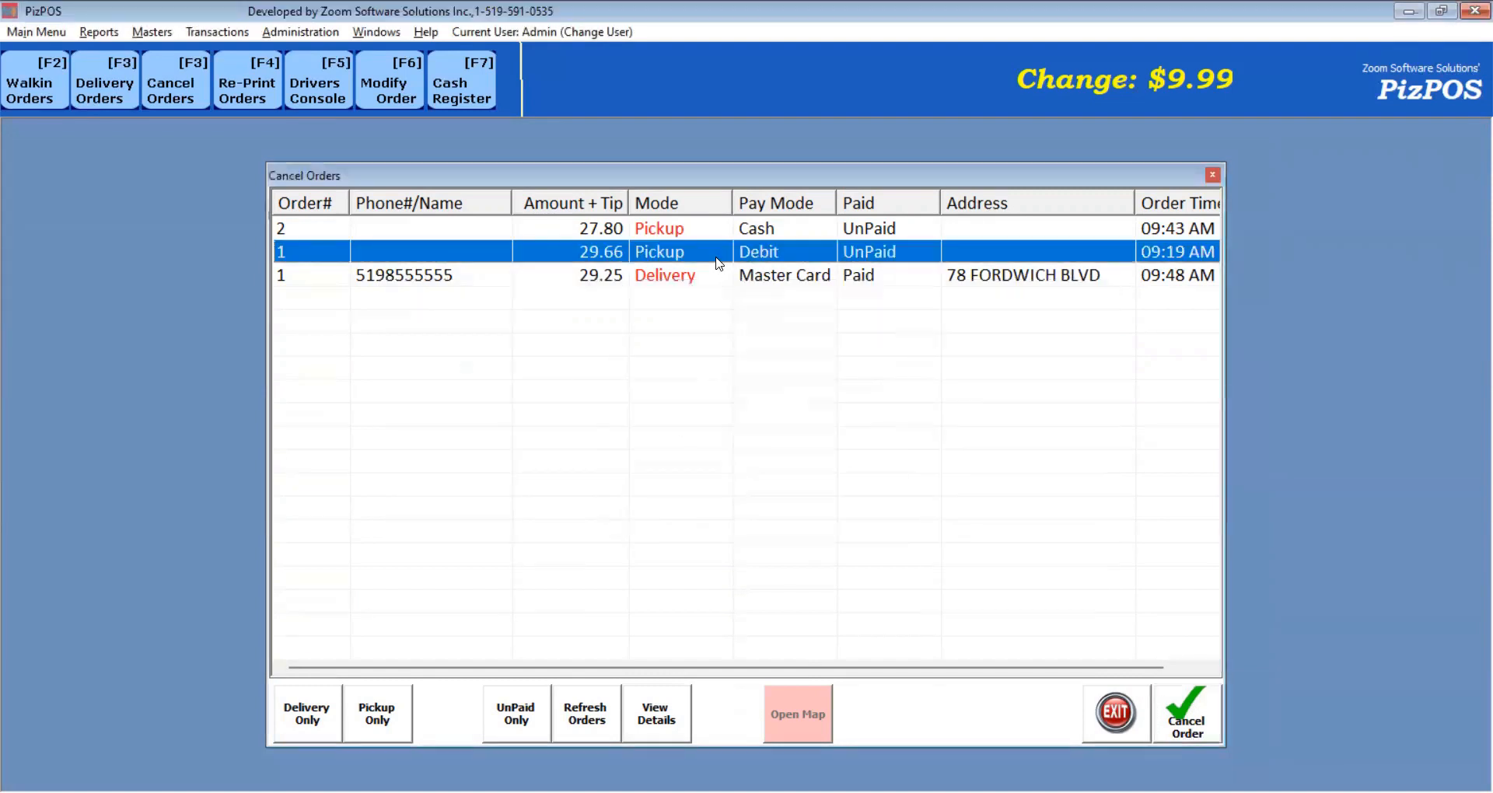
left_click(1196, 720)
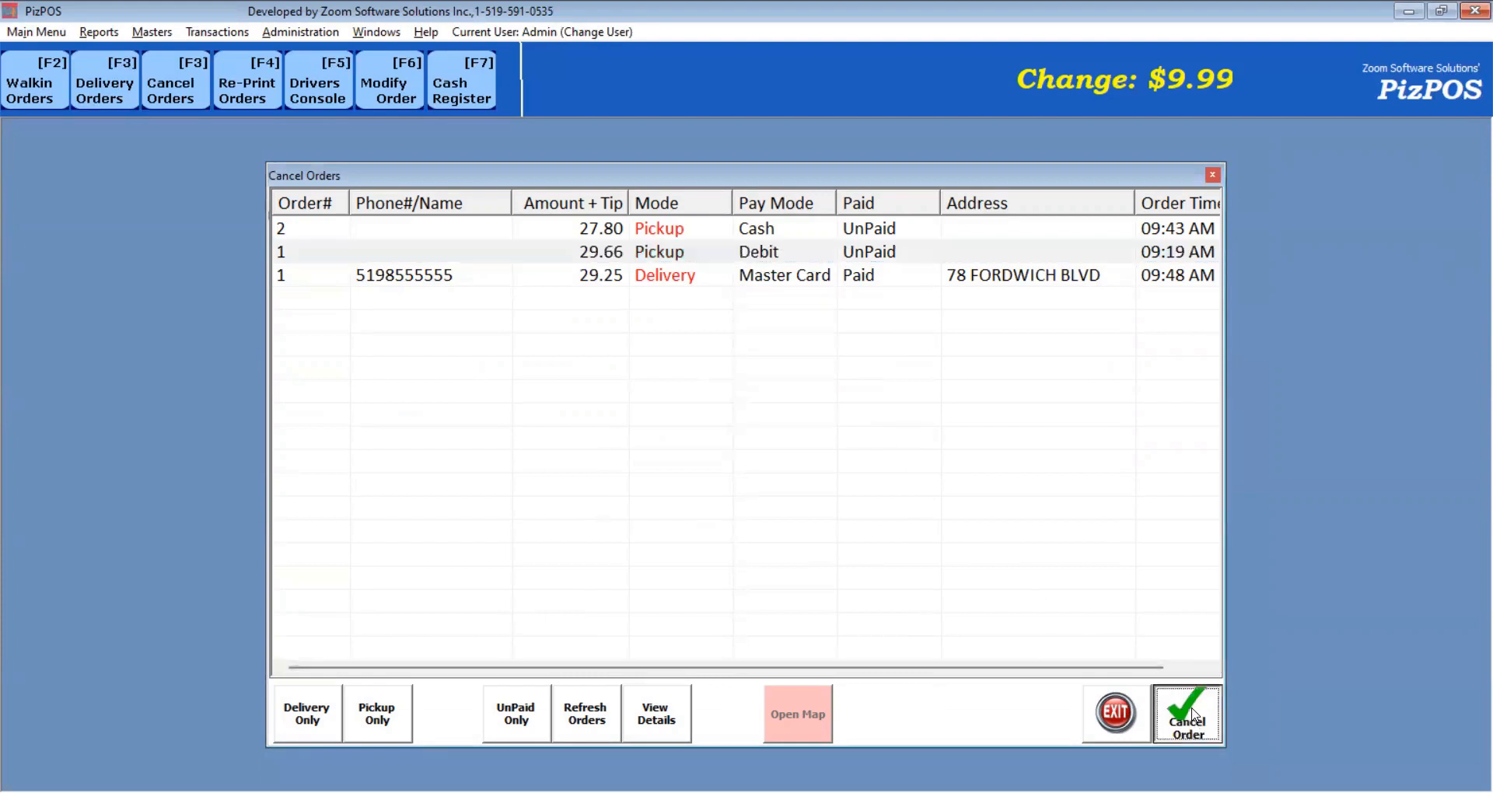
type("test order")
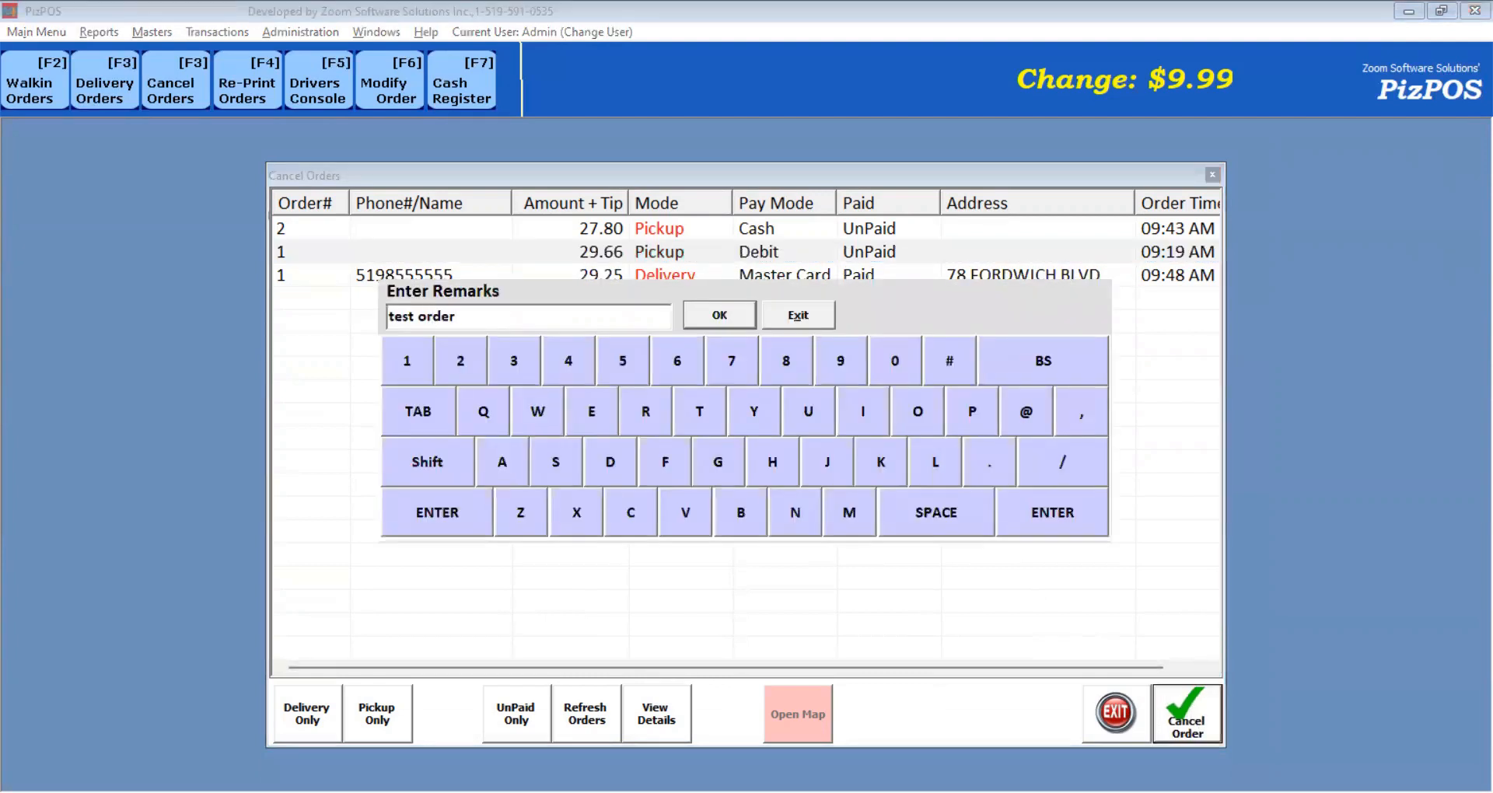
key("Return")
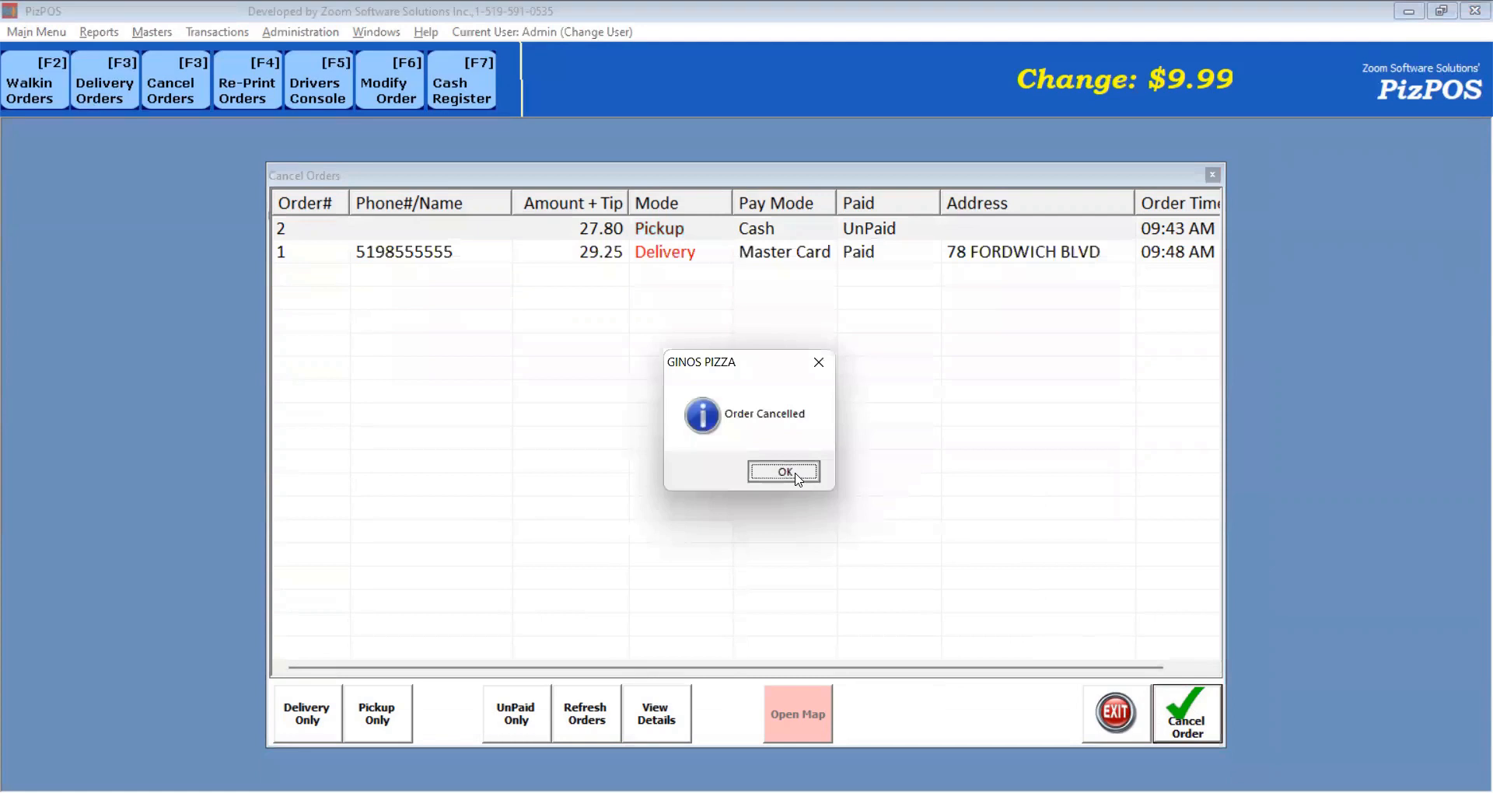
left_click(790, 472)
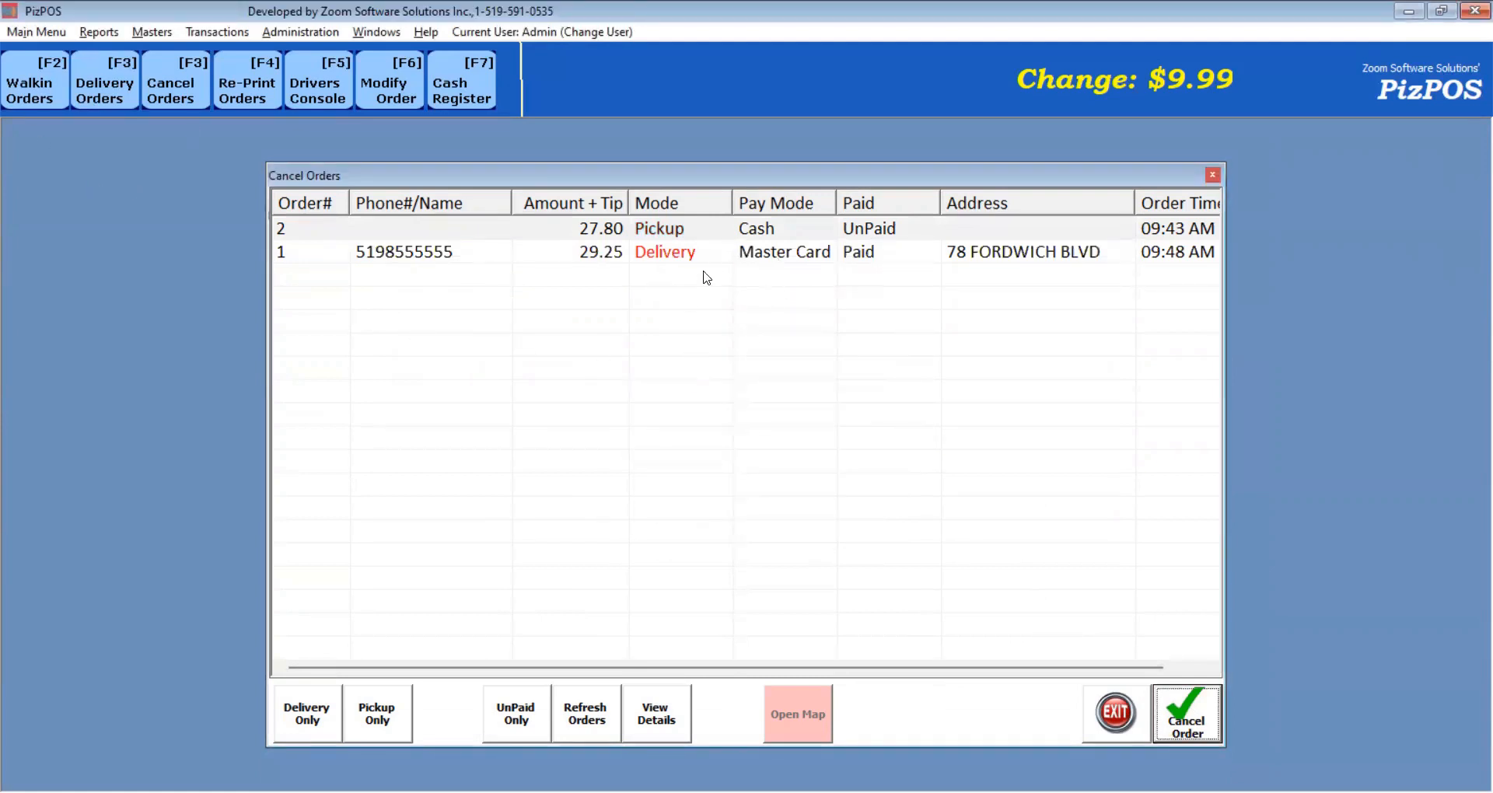
Display today's Cancelled Orders report, check the order 1 'test order' entry, and close it.
left_click(99, 32)
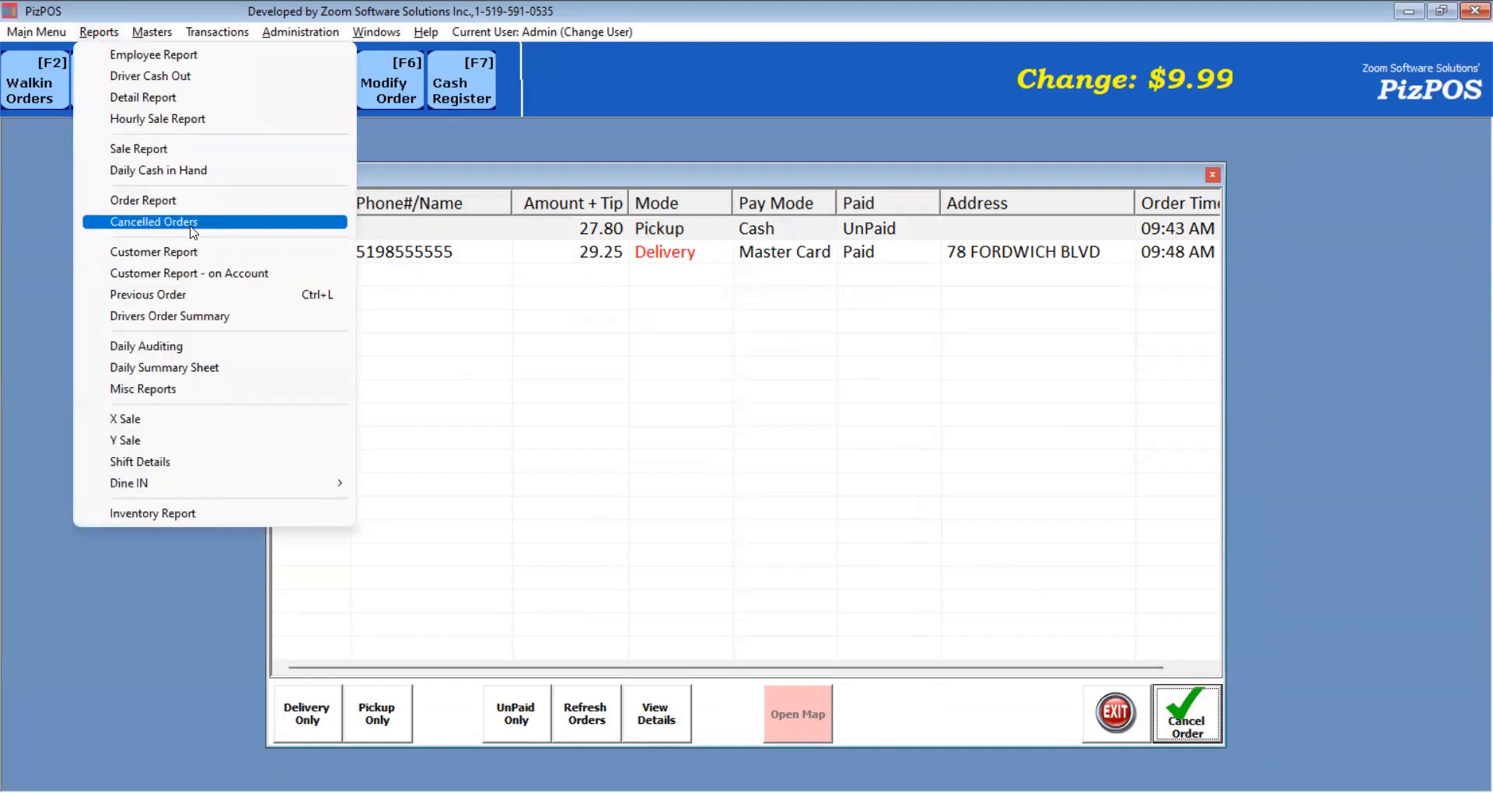
left_click(193, 223)
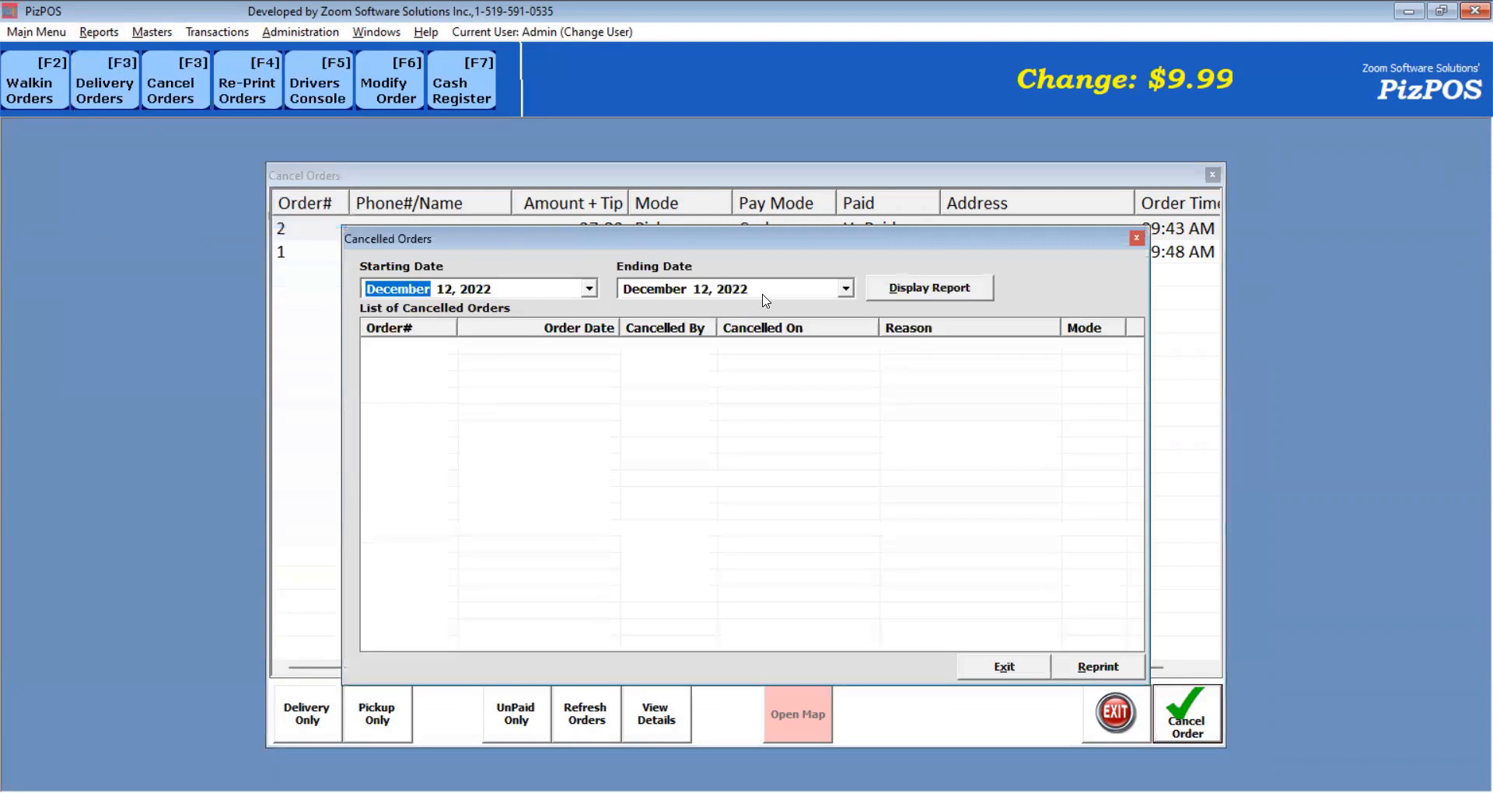
left_click(937, 290)
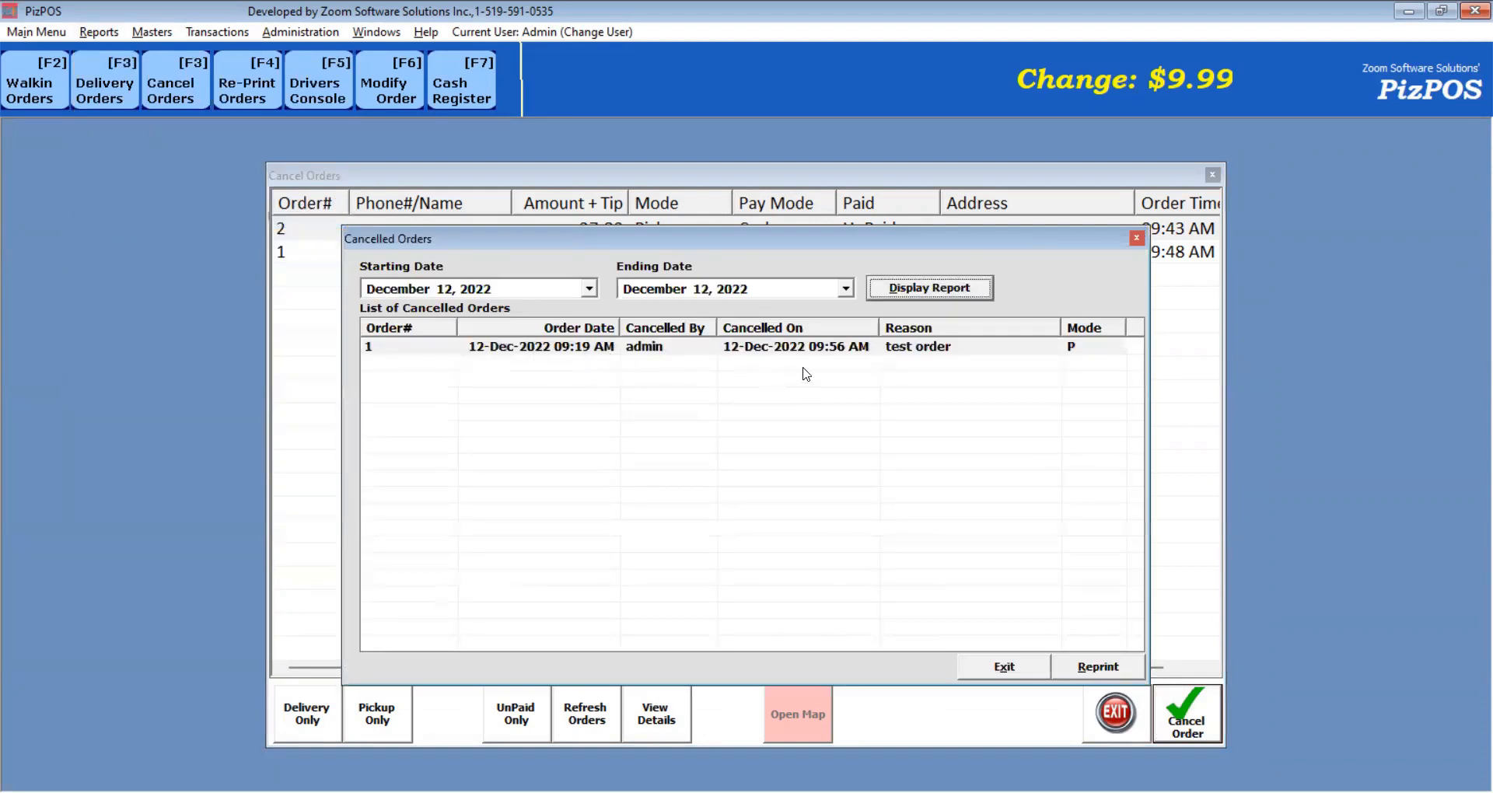
left_click(958, 354)
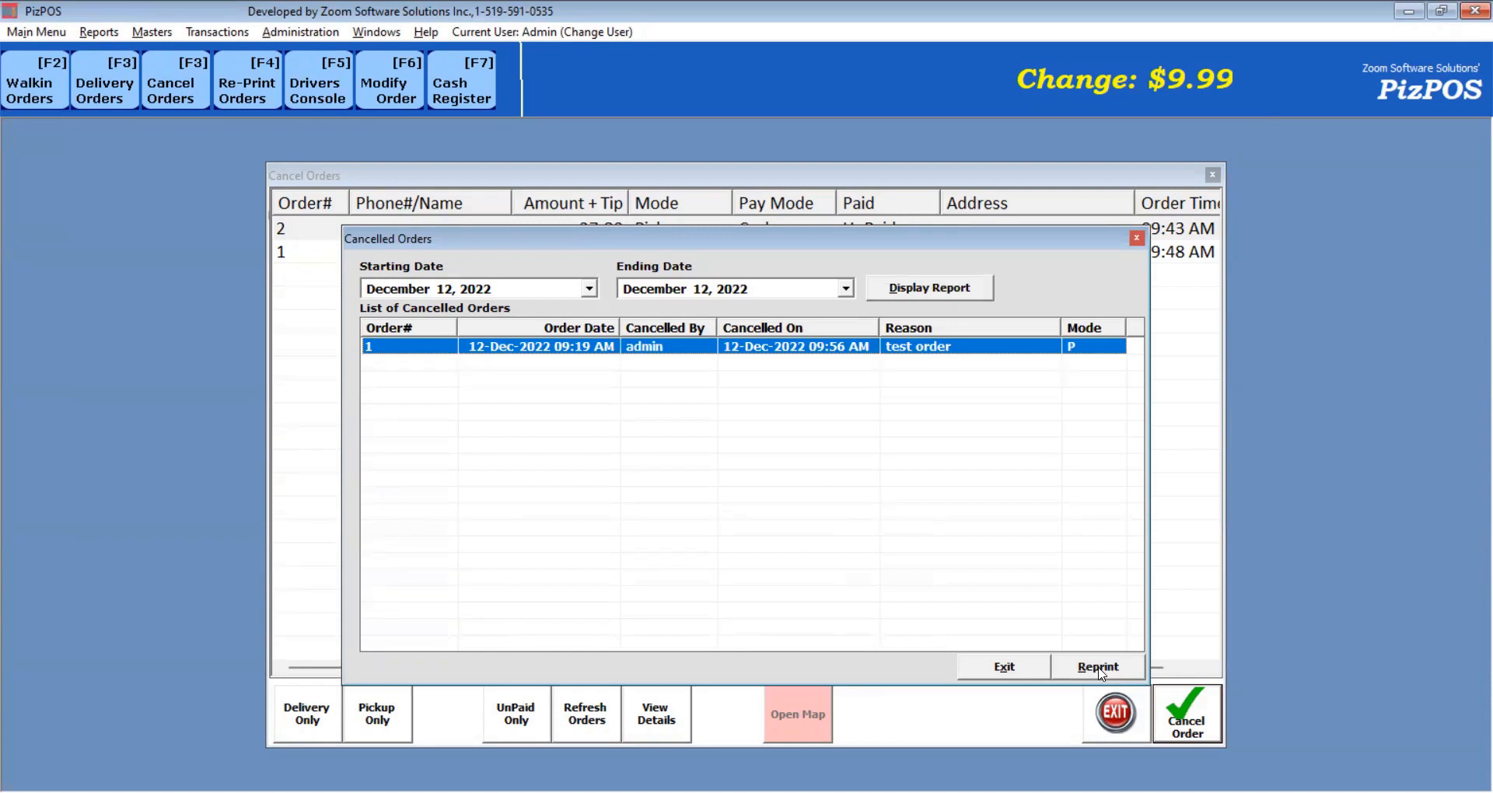
left_click(987, 672)
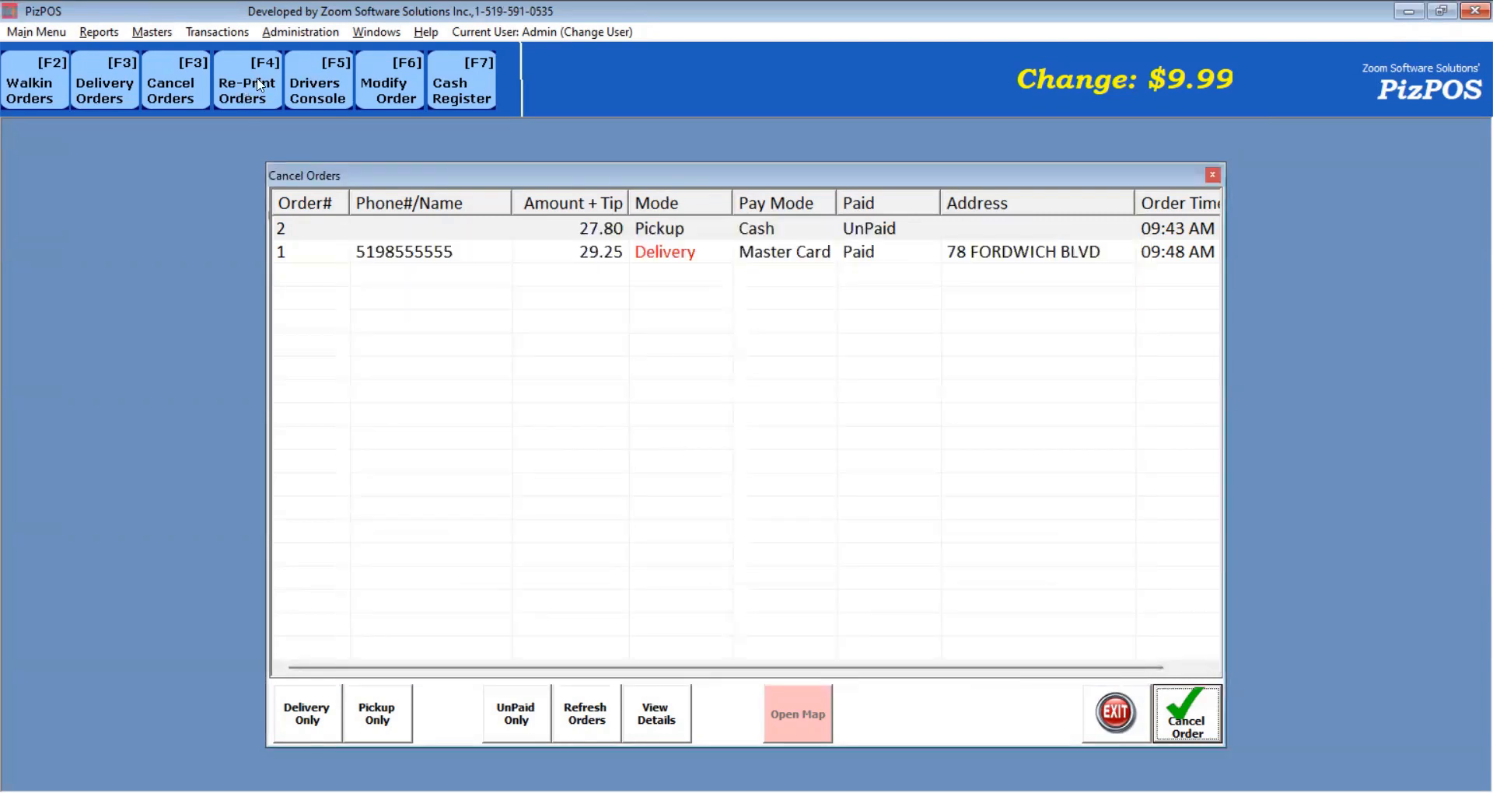
Close Cancel Orders, then open, reposition and close the Re-Print Orders list.
left_click(1115, 712)
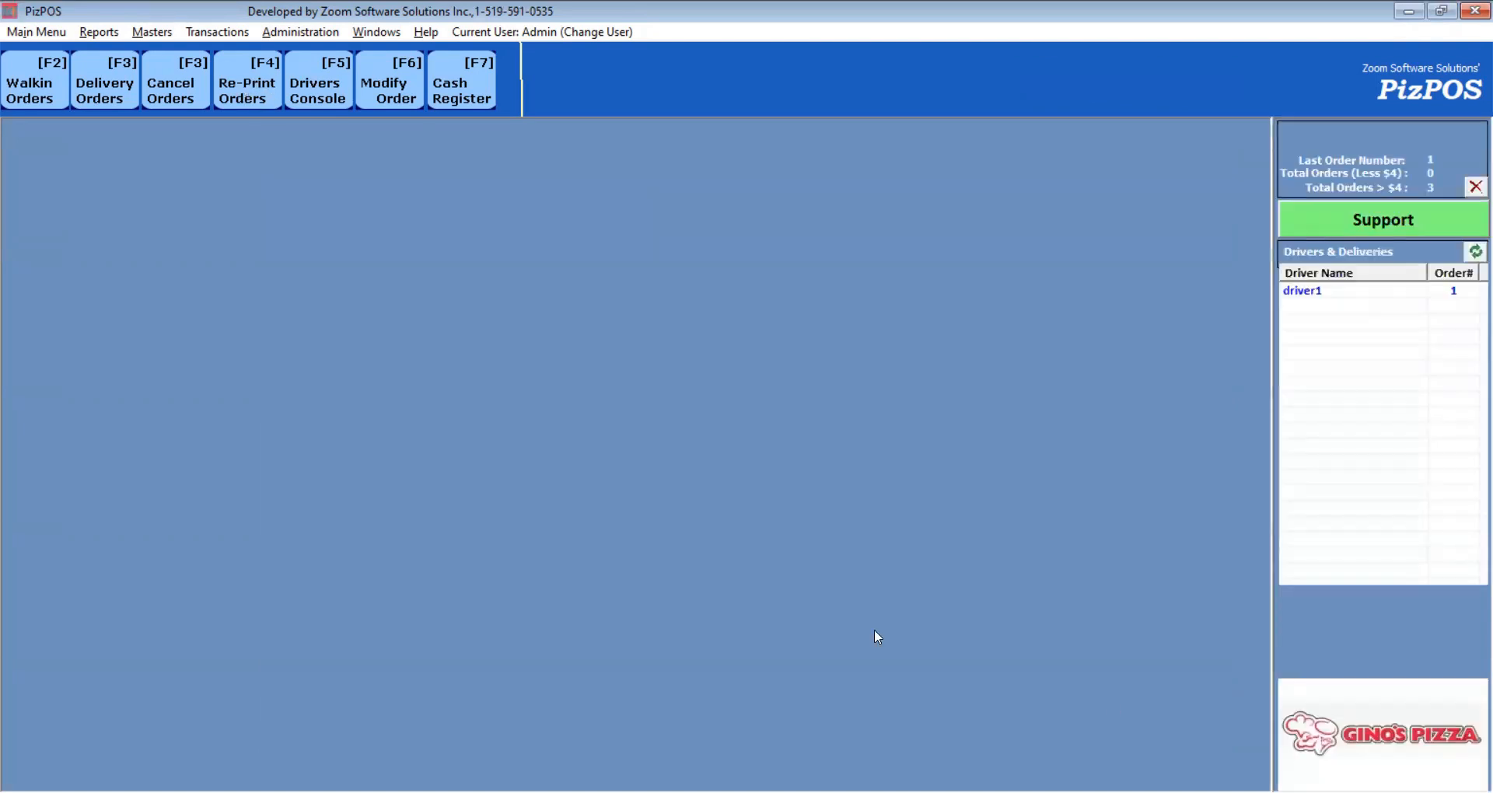
left_click(222, 93)
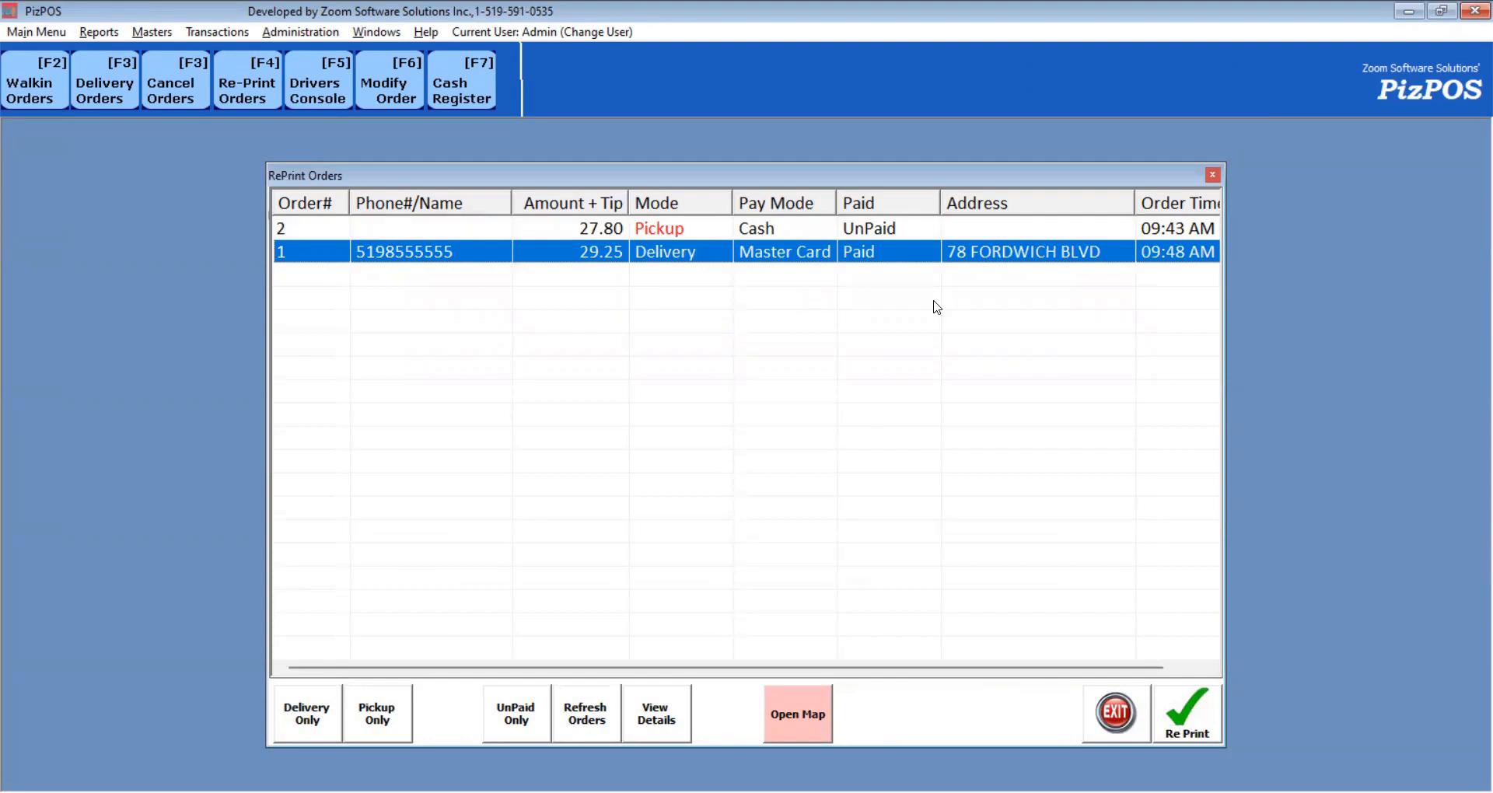
left_click_drag(953, 161, 931, 122)
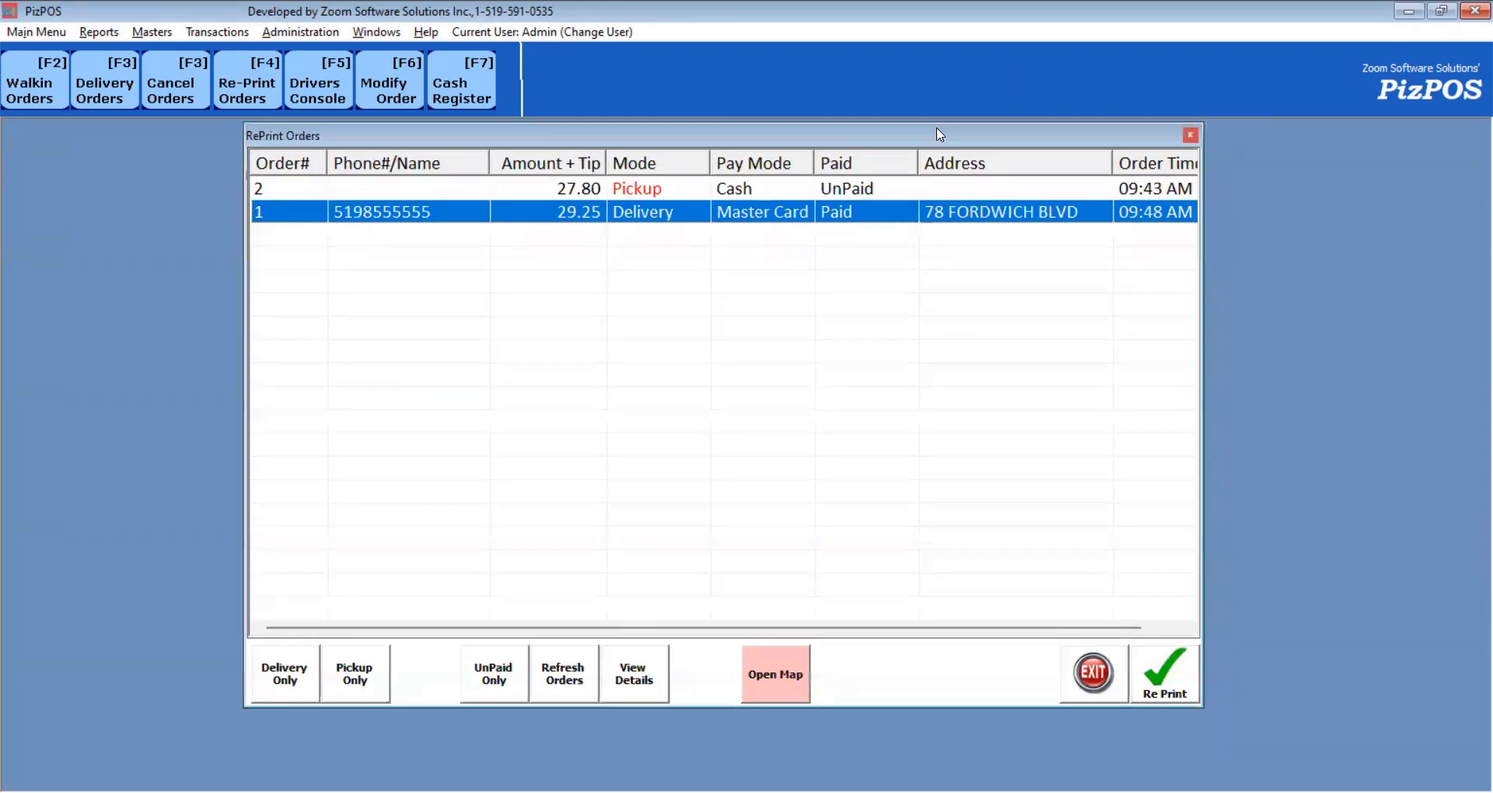
left_click(1104, 677)
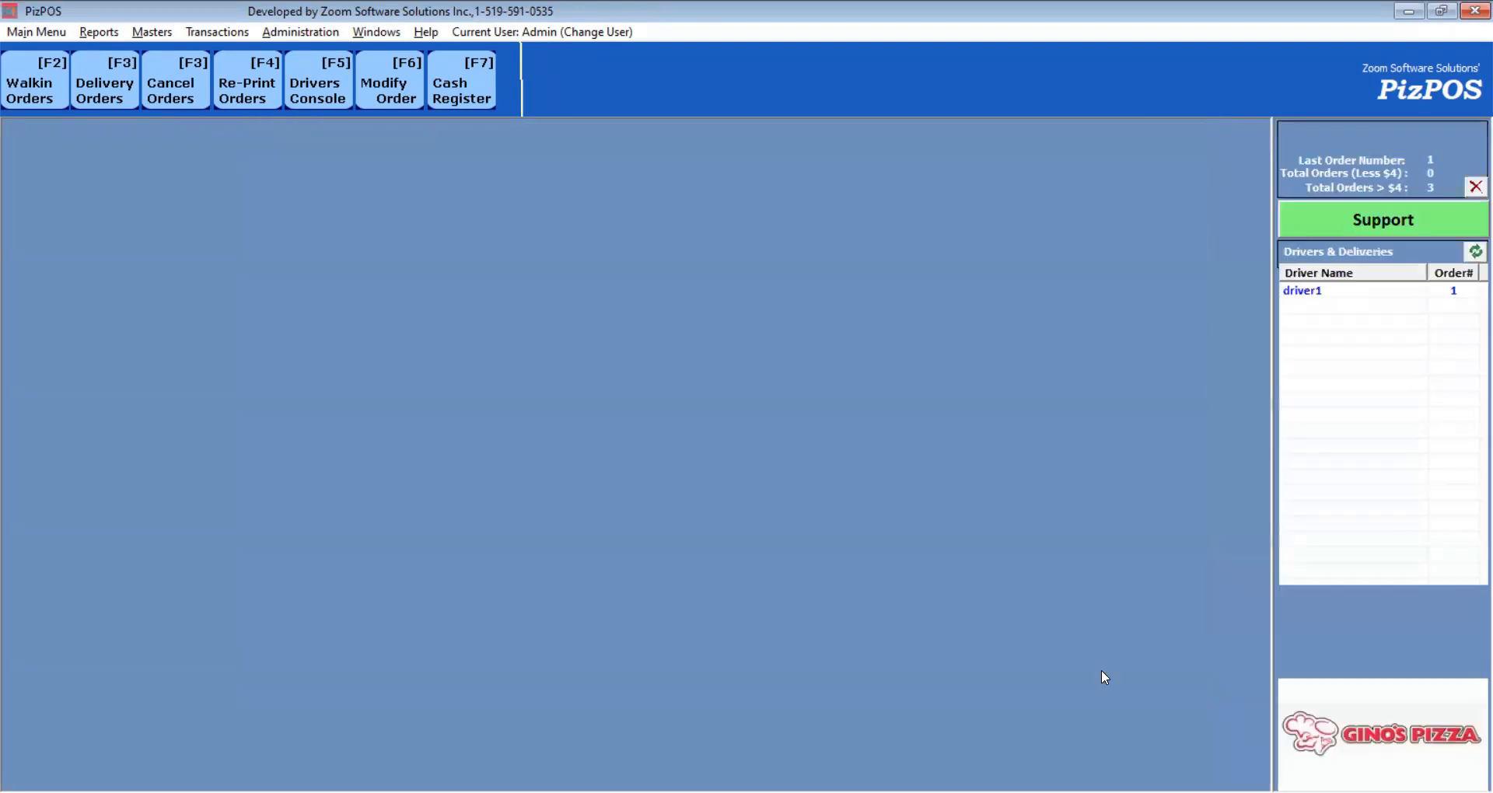
Start a walk-in order with a 1-Topping Slice, a 3-Topping Slice and a BTL Brisk.
left_click(467, 87)
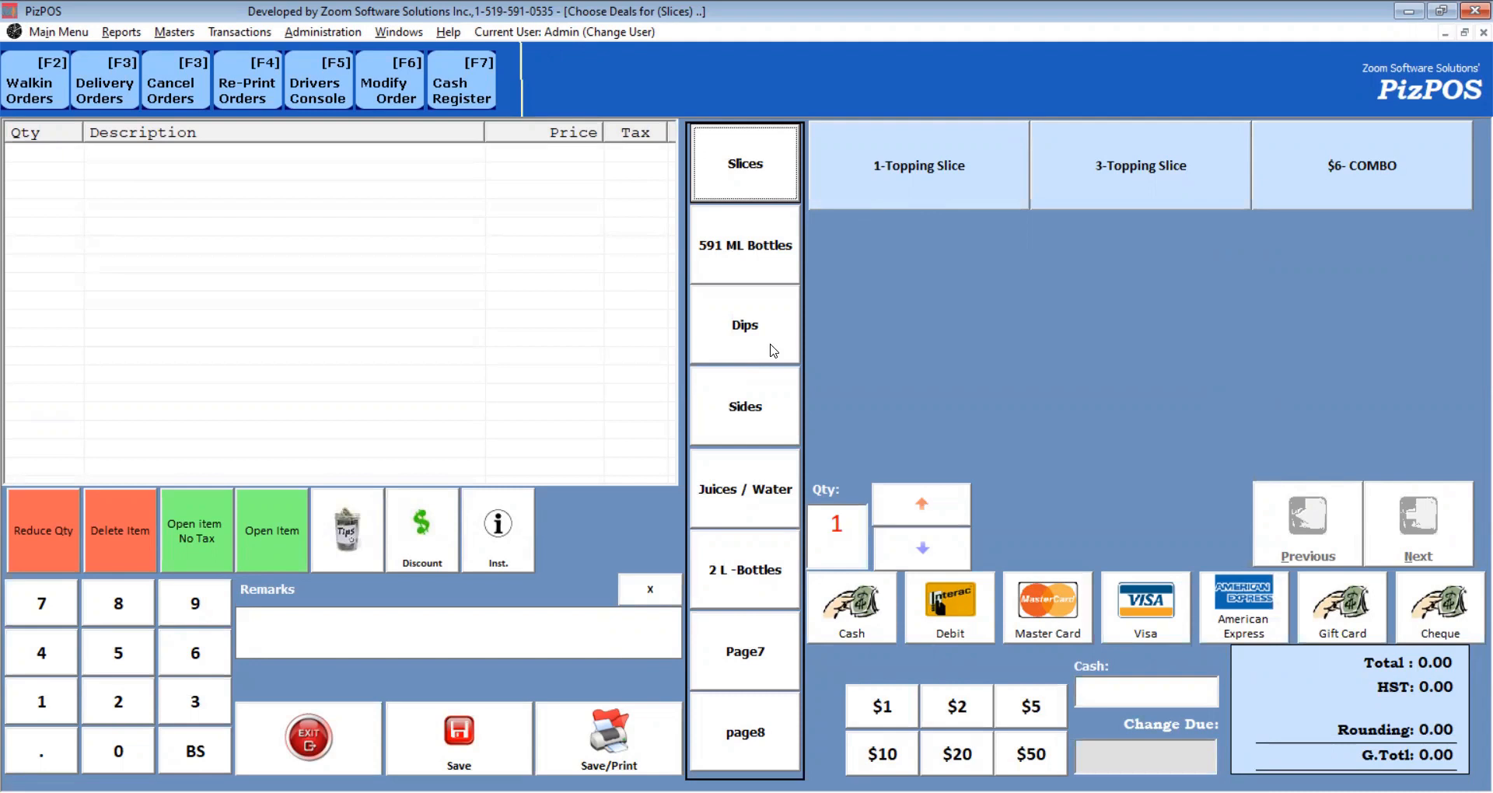
left_click(942, 184)
left_click(1125, 174)
left_click(744, 252)
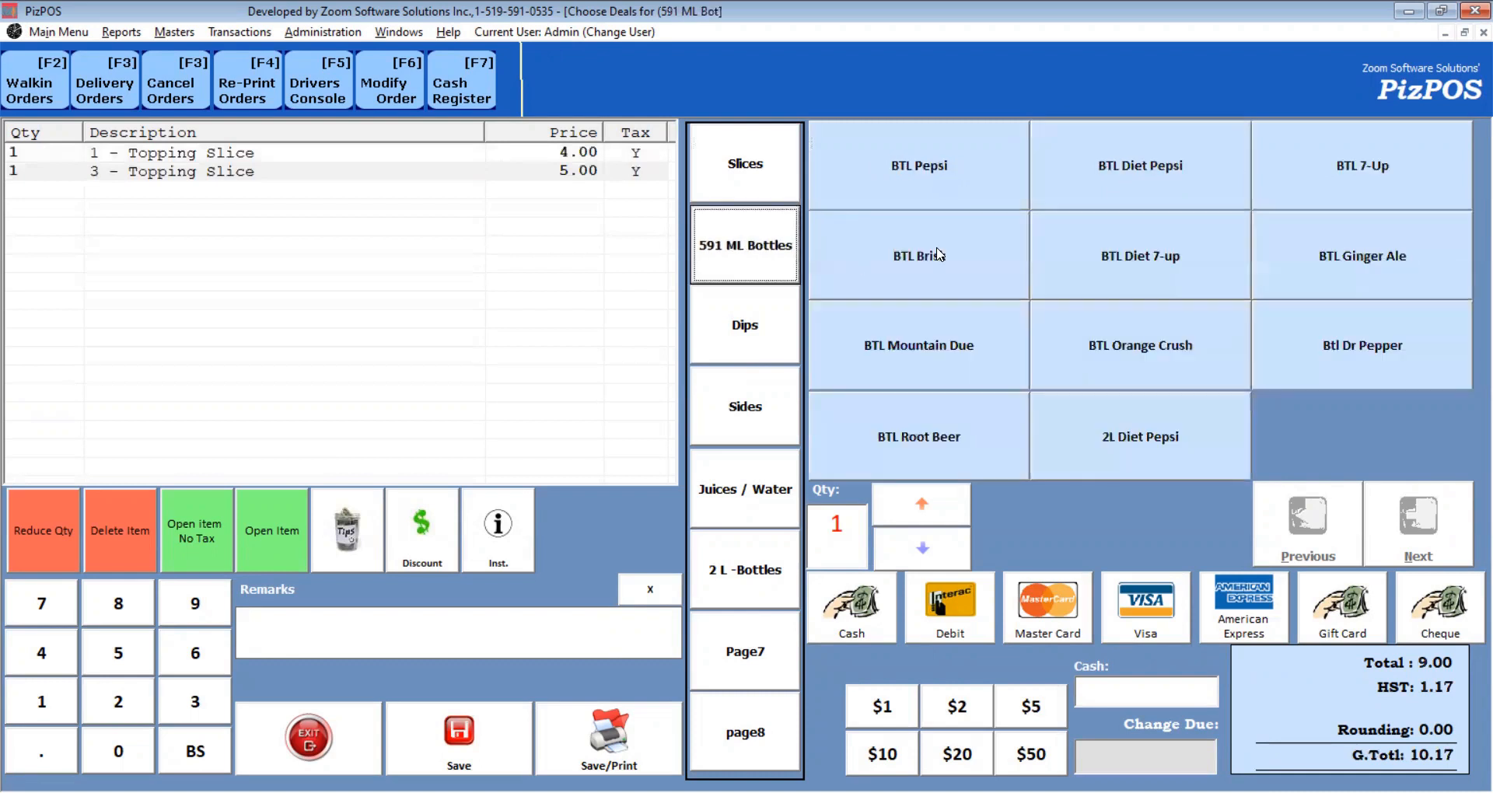
left_click(939, 255)
Pay with $20 cash, remove the BTL Brisk, and save the walk-in order.
left_click(937, 615)
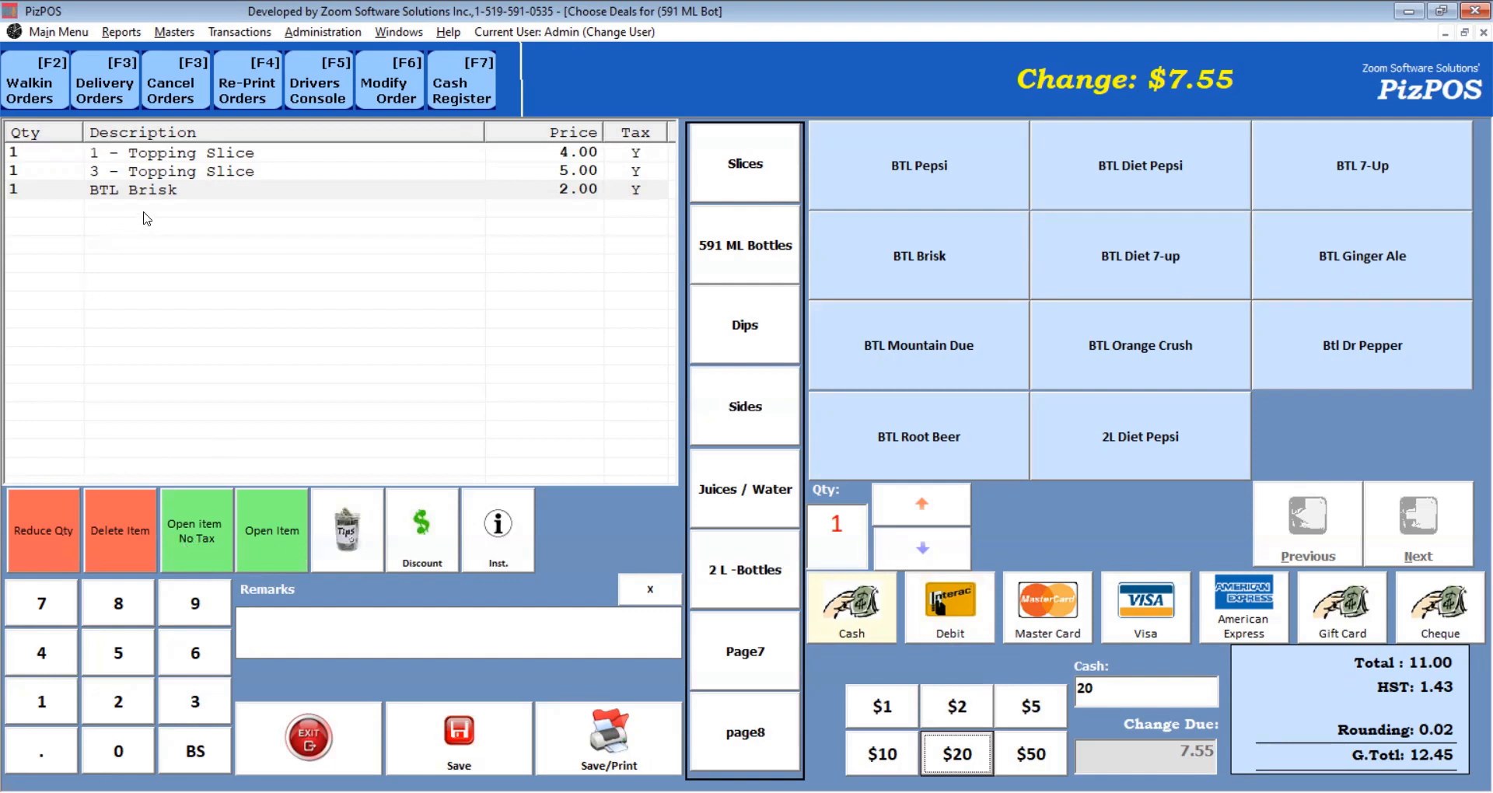
left_click(166, 195)
left_click(126, 511)
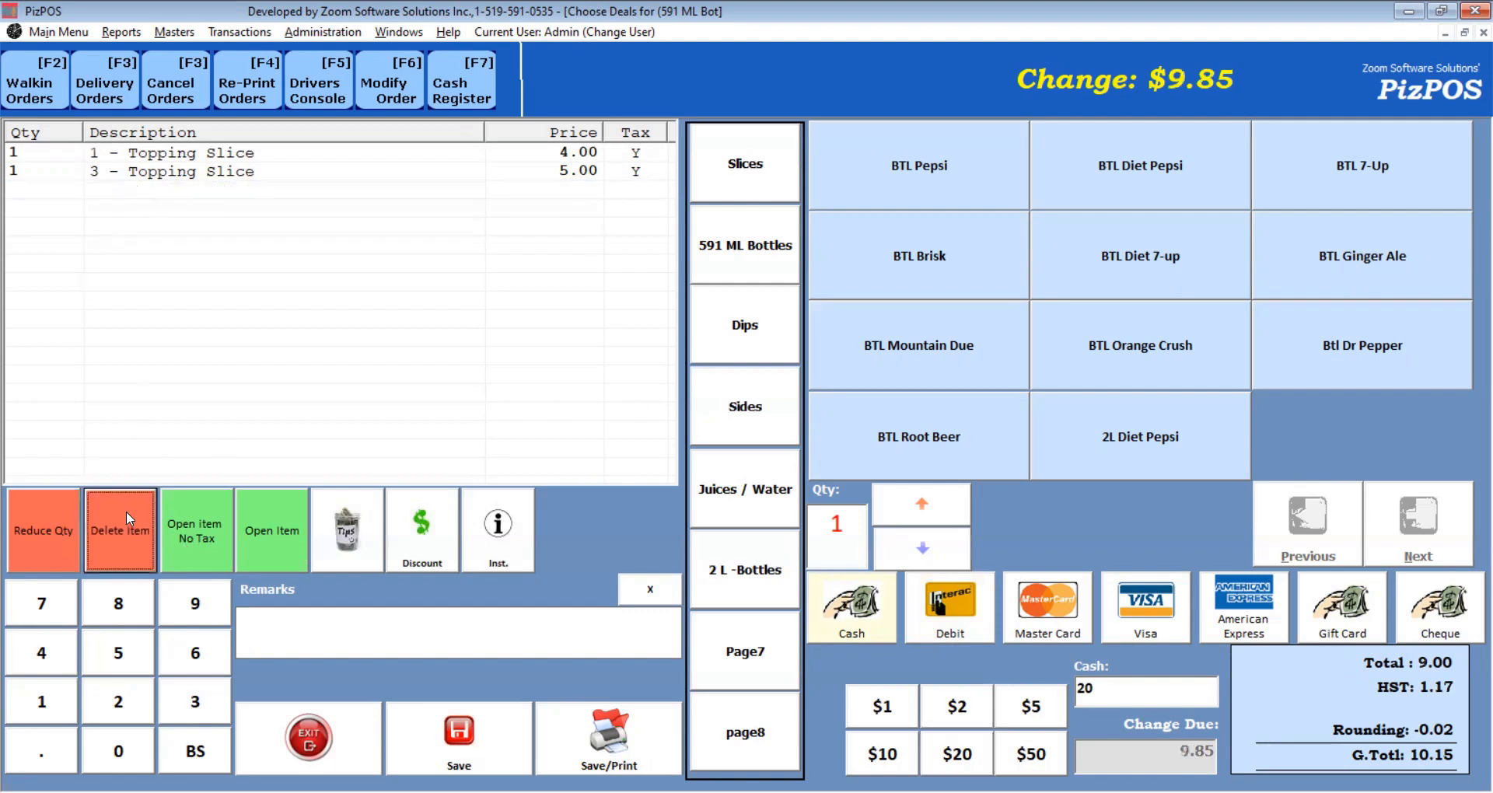
left_click(479, 745)
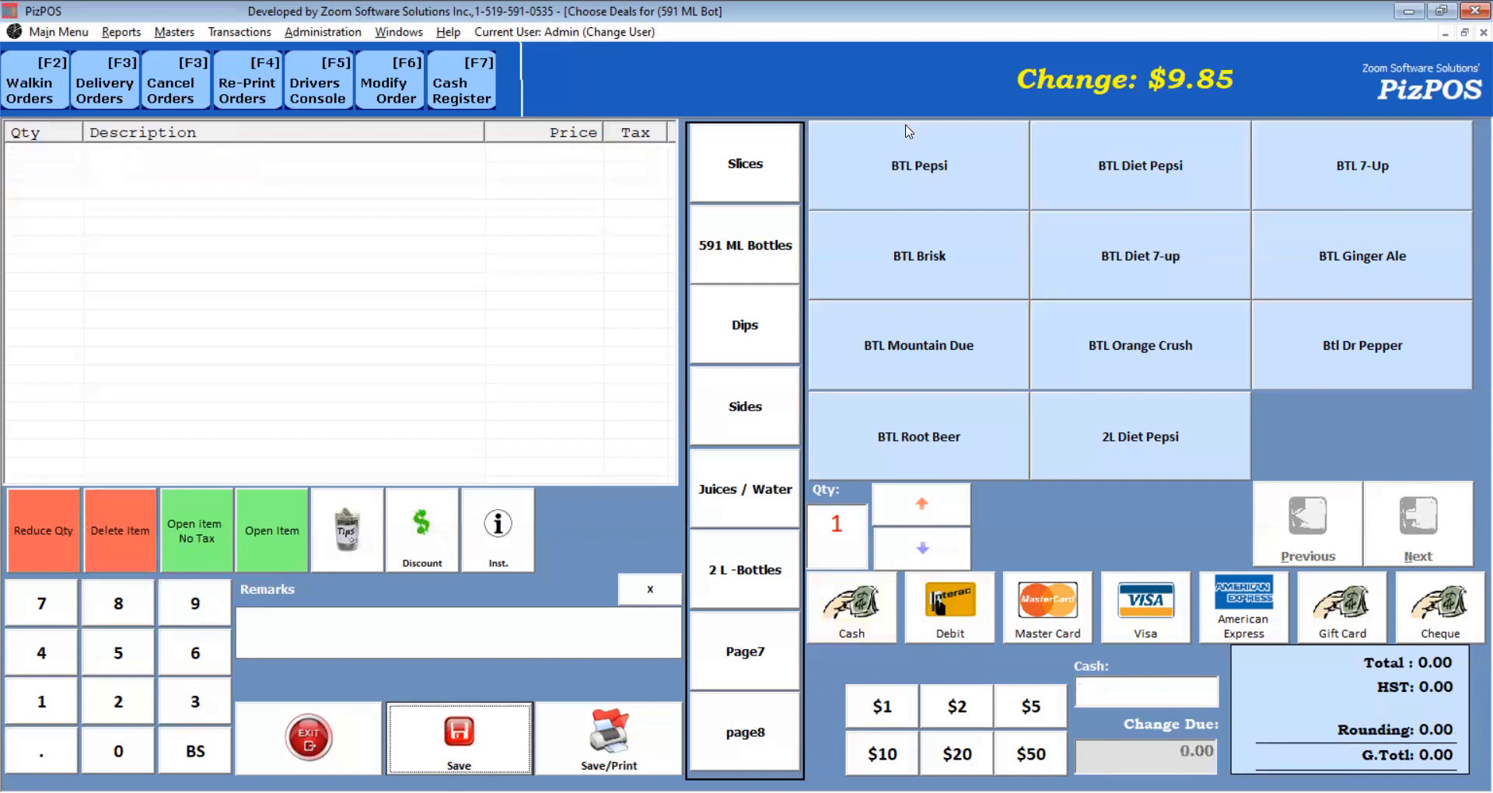